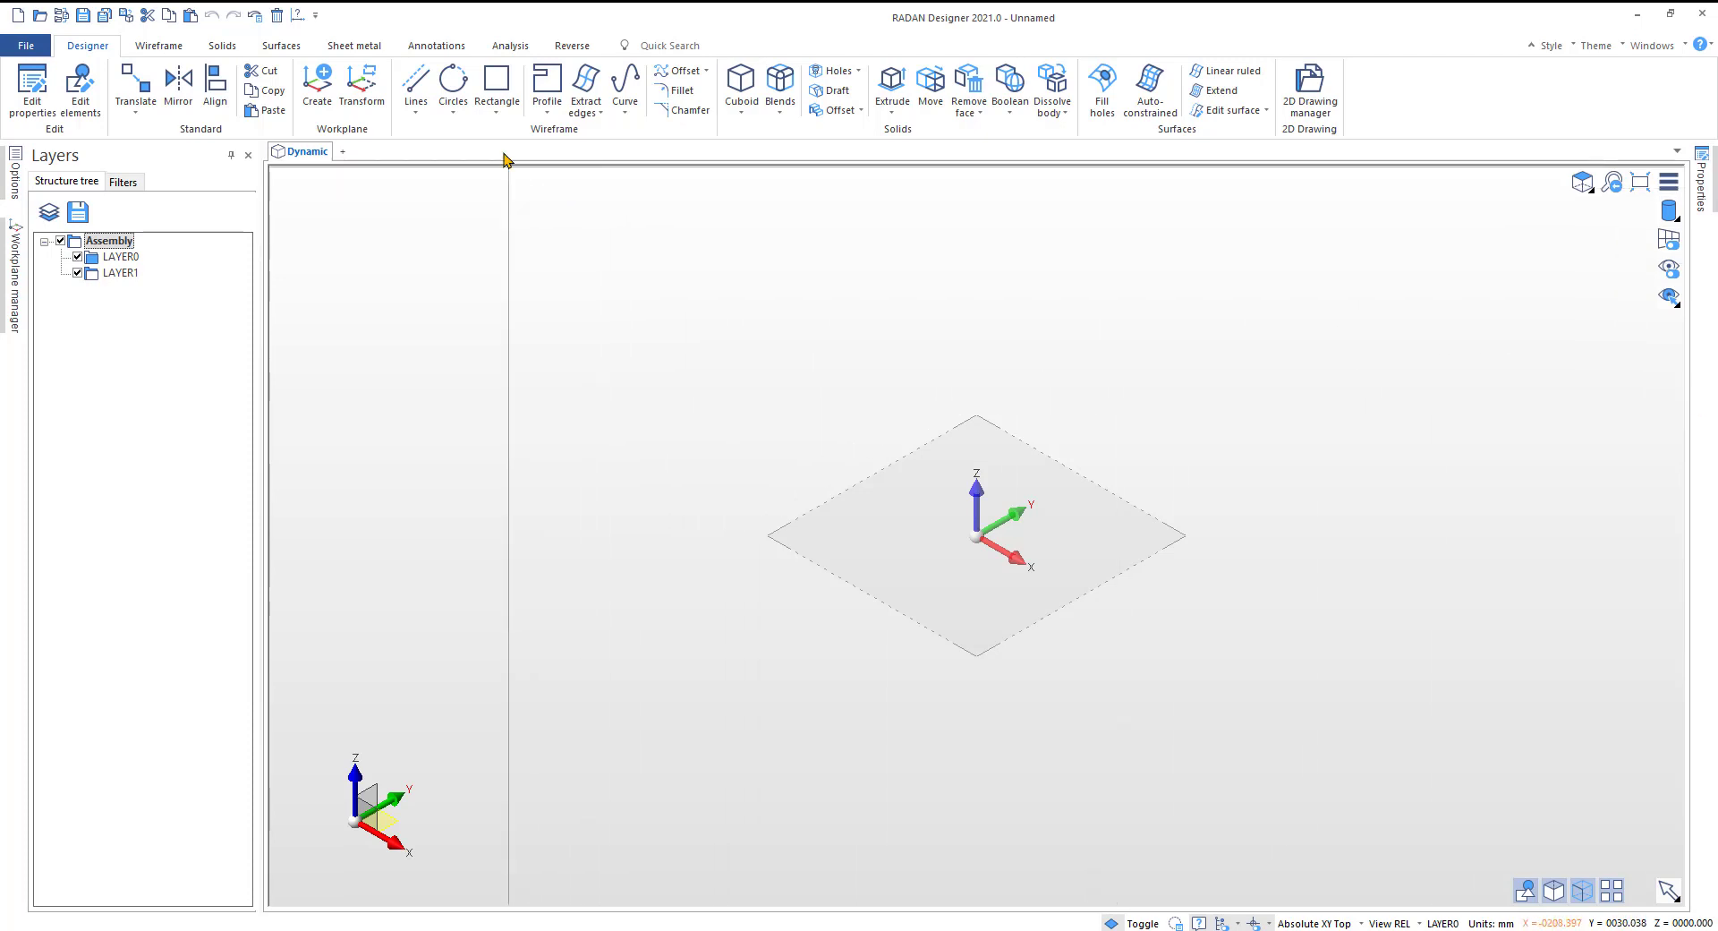
Step: Place a 200 by 200 rectangle by its centre on the workplane origin
left_click(493, 82)
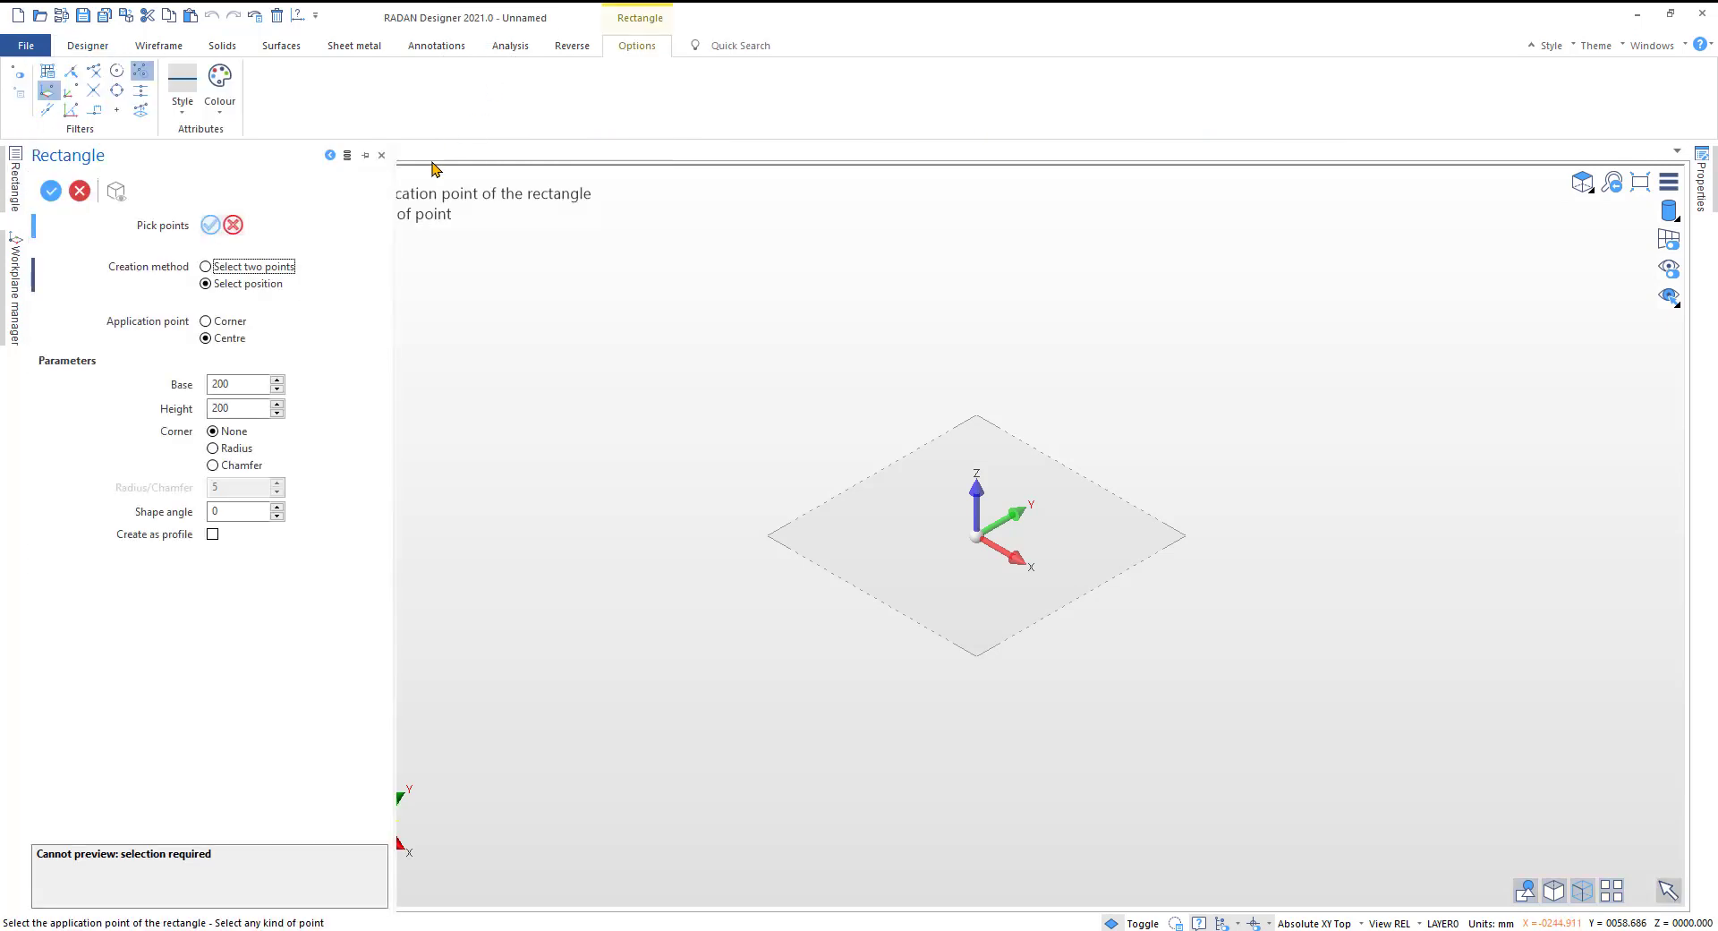
left_click(234, 383)
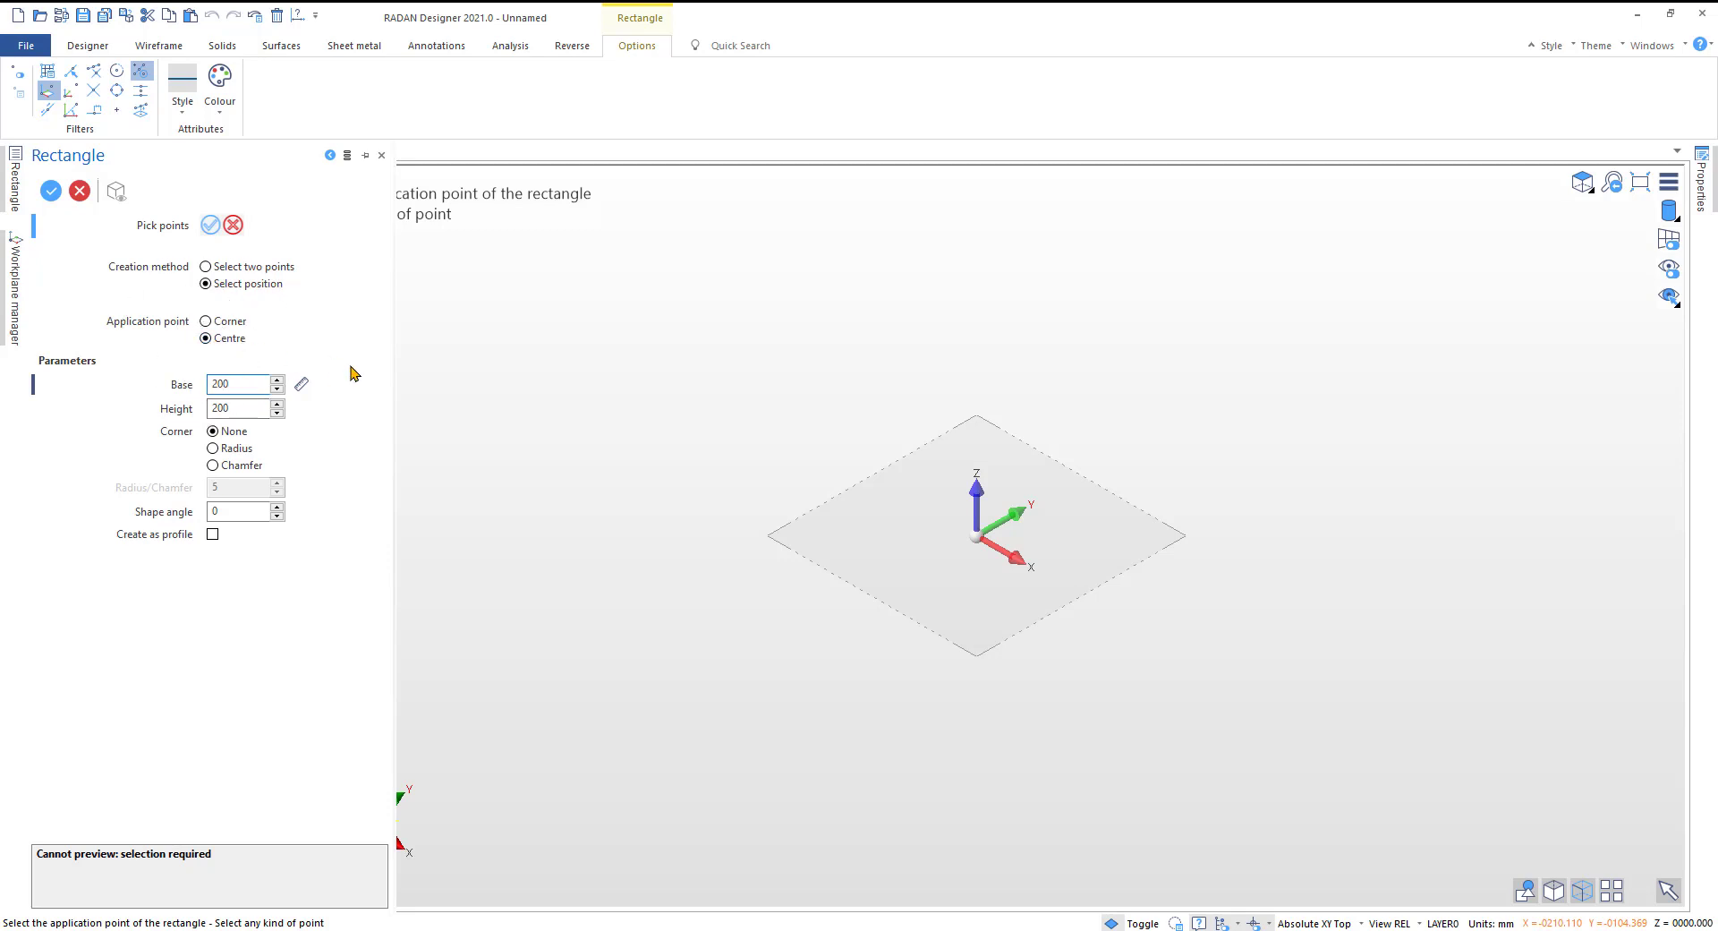
left_click(973, 535)
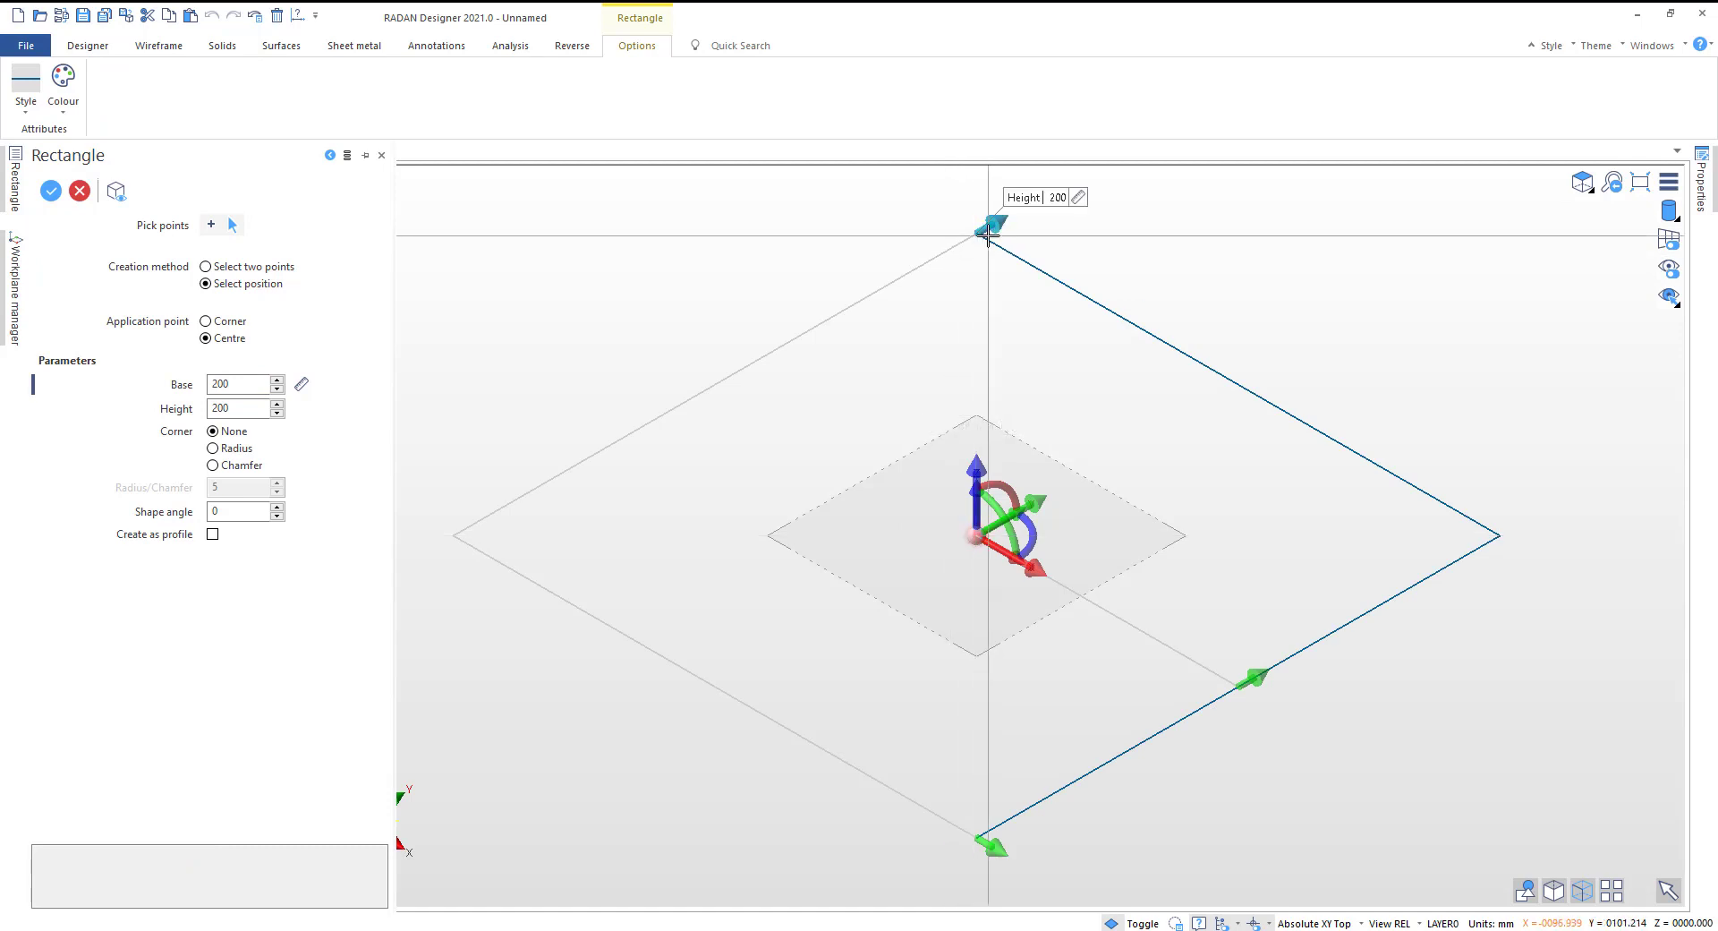
Step: Adjust the previewed rectangle graphically to a height of about 193, a base of about 187 and a shape angle of about -3
mouse_move(989, 220)
left_mouse_down()
mouse_move(1055, 207)
mouse_move(984, 230)
left_mouse_up()
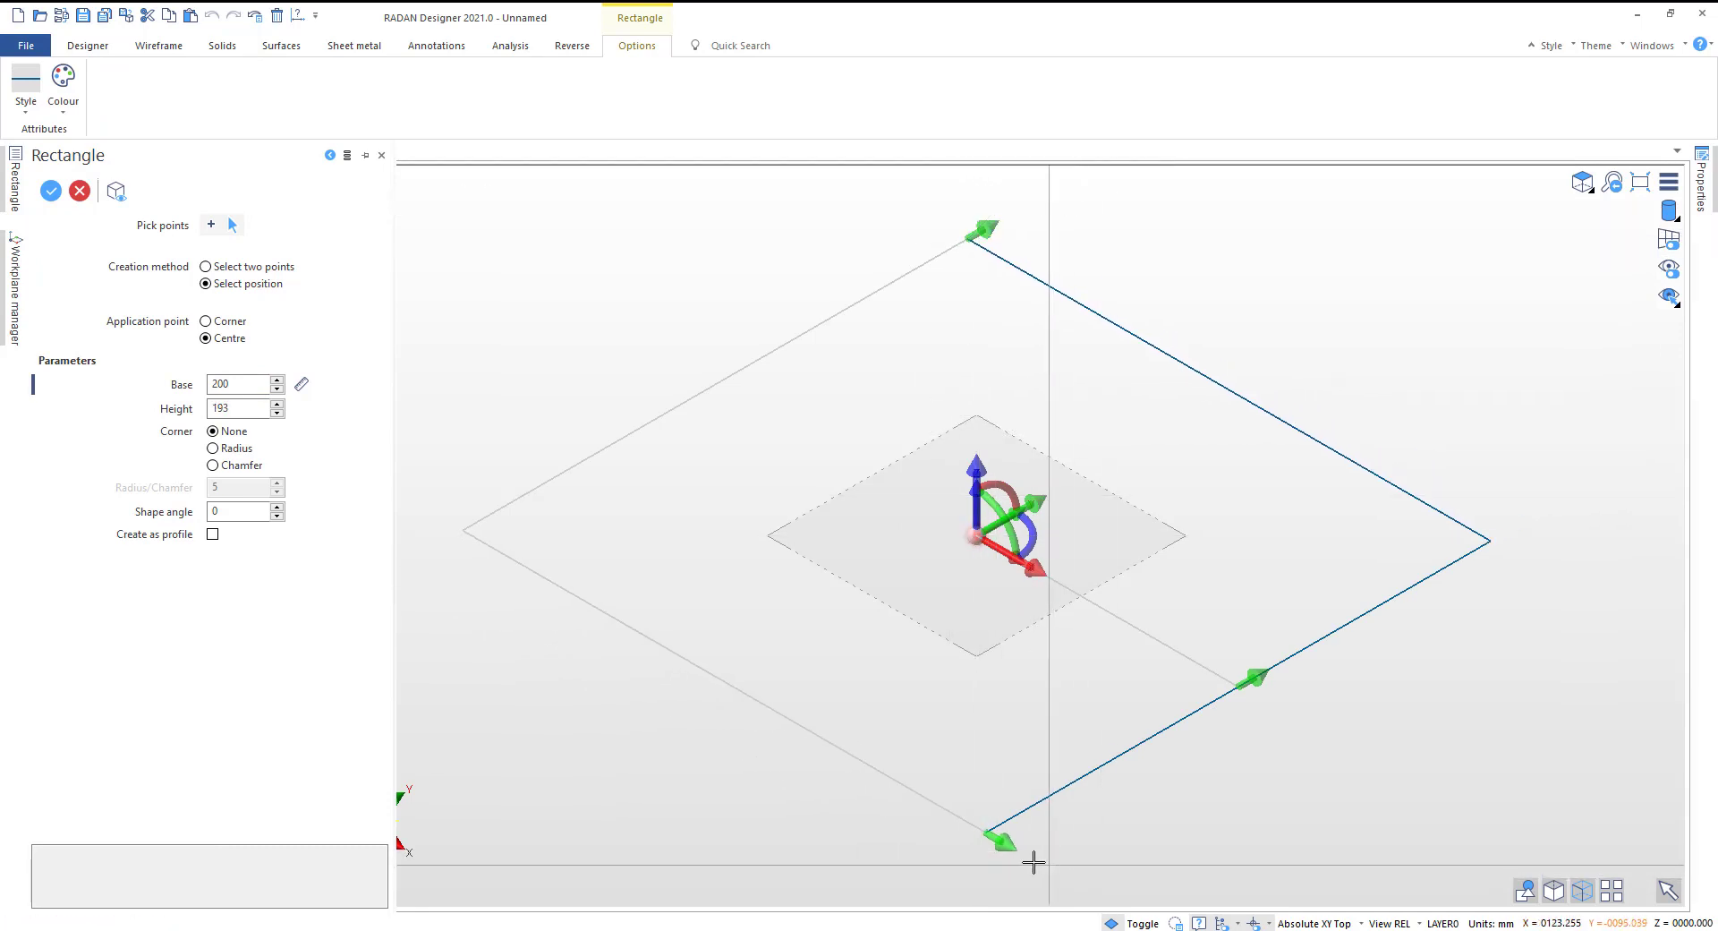
mouse_move(1003, 846)
left_mouse_down()
mouse_move(1047, 866)
mouse_move(986, 830)
left_mouse_up()
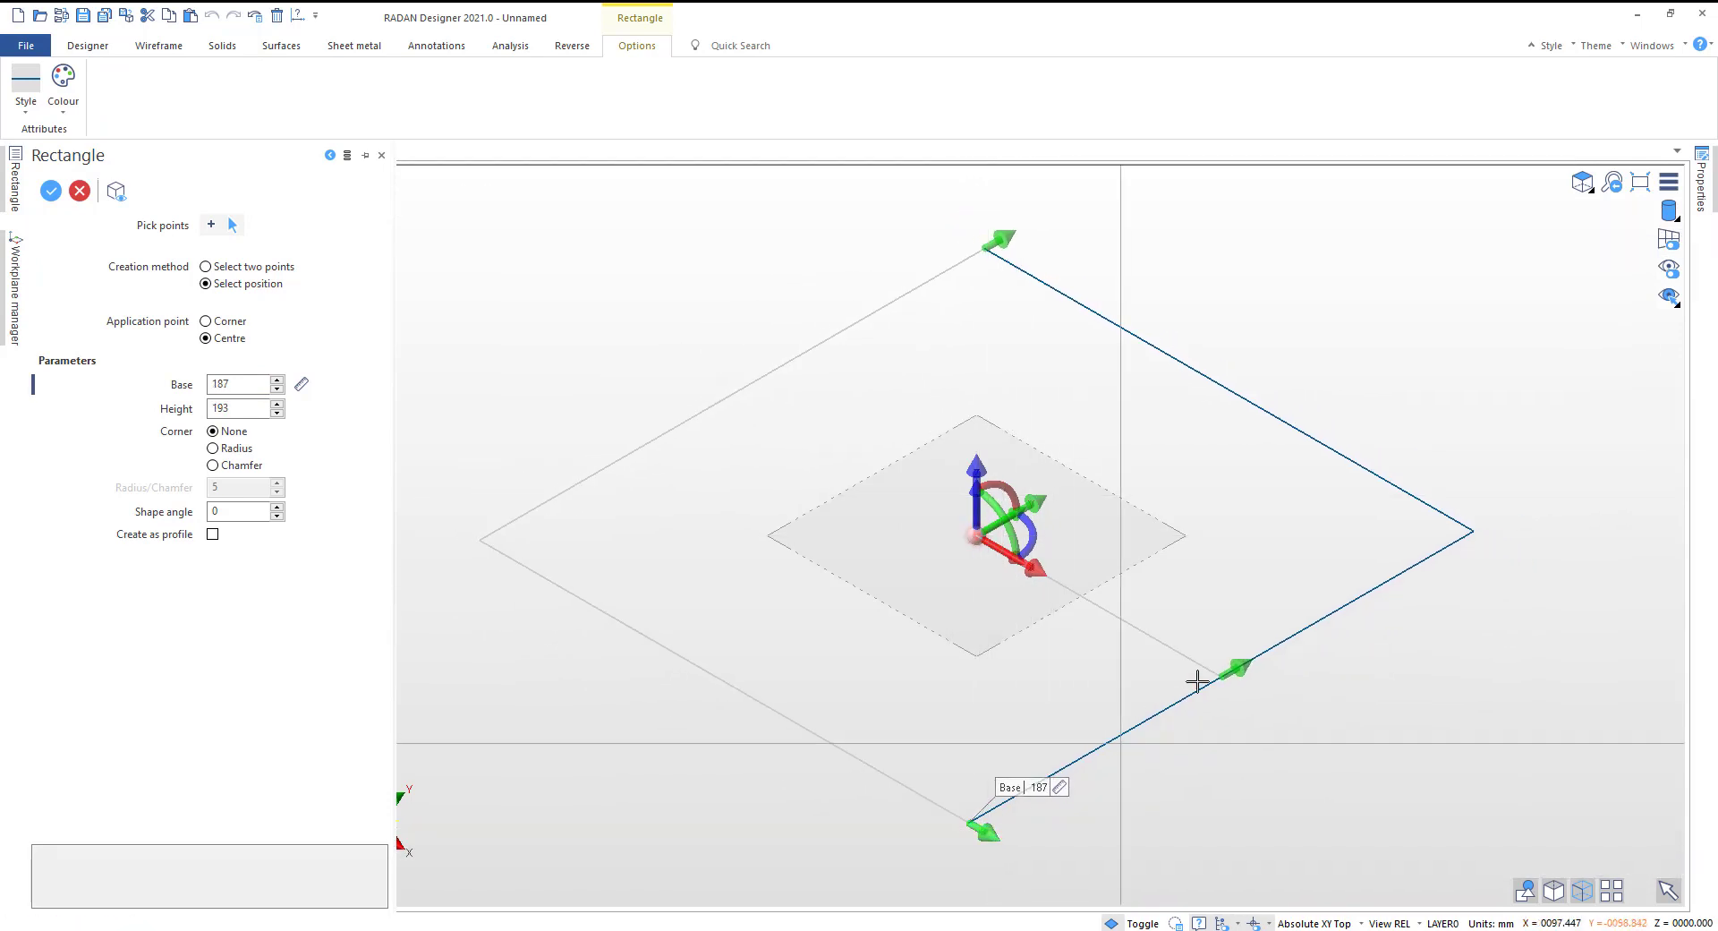
mouse_move(1239, 671)
left_mouse_down()
mouse_move(1315, 605)
mouse_move(1222, 673)
left_mouse_up()
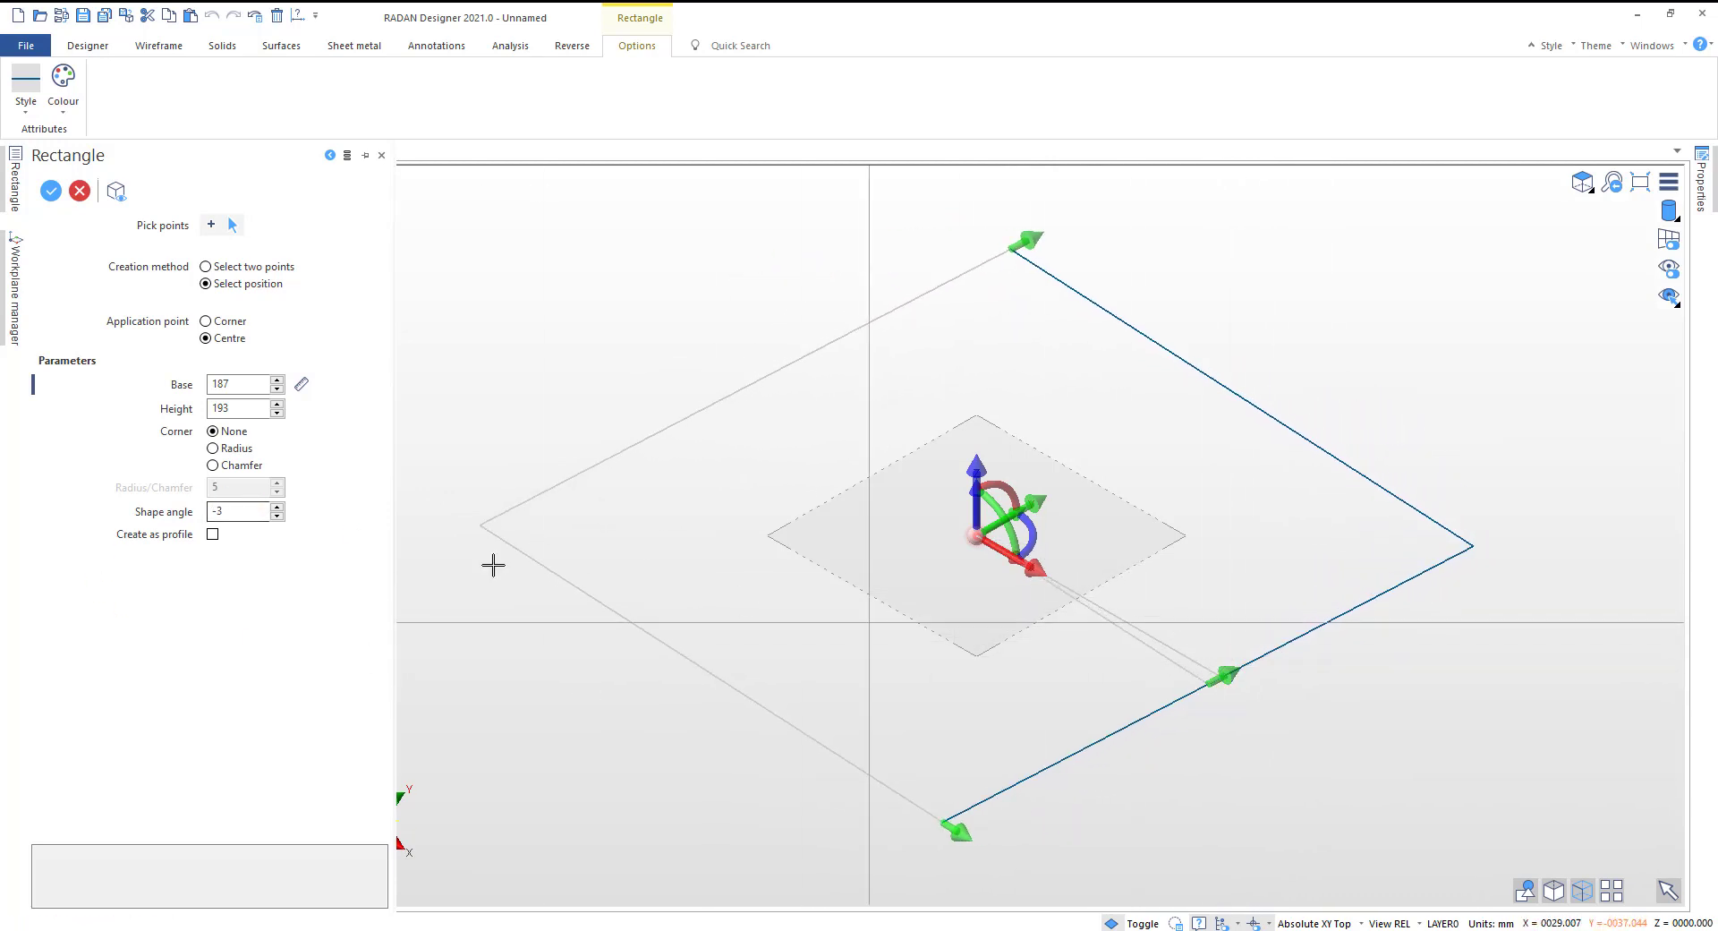
Step: Set the rectangle's shape angle to 0 and its base and height to 200, then create it and leave the command
left_click(250, 512)
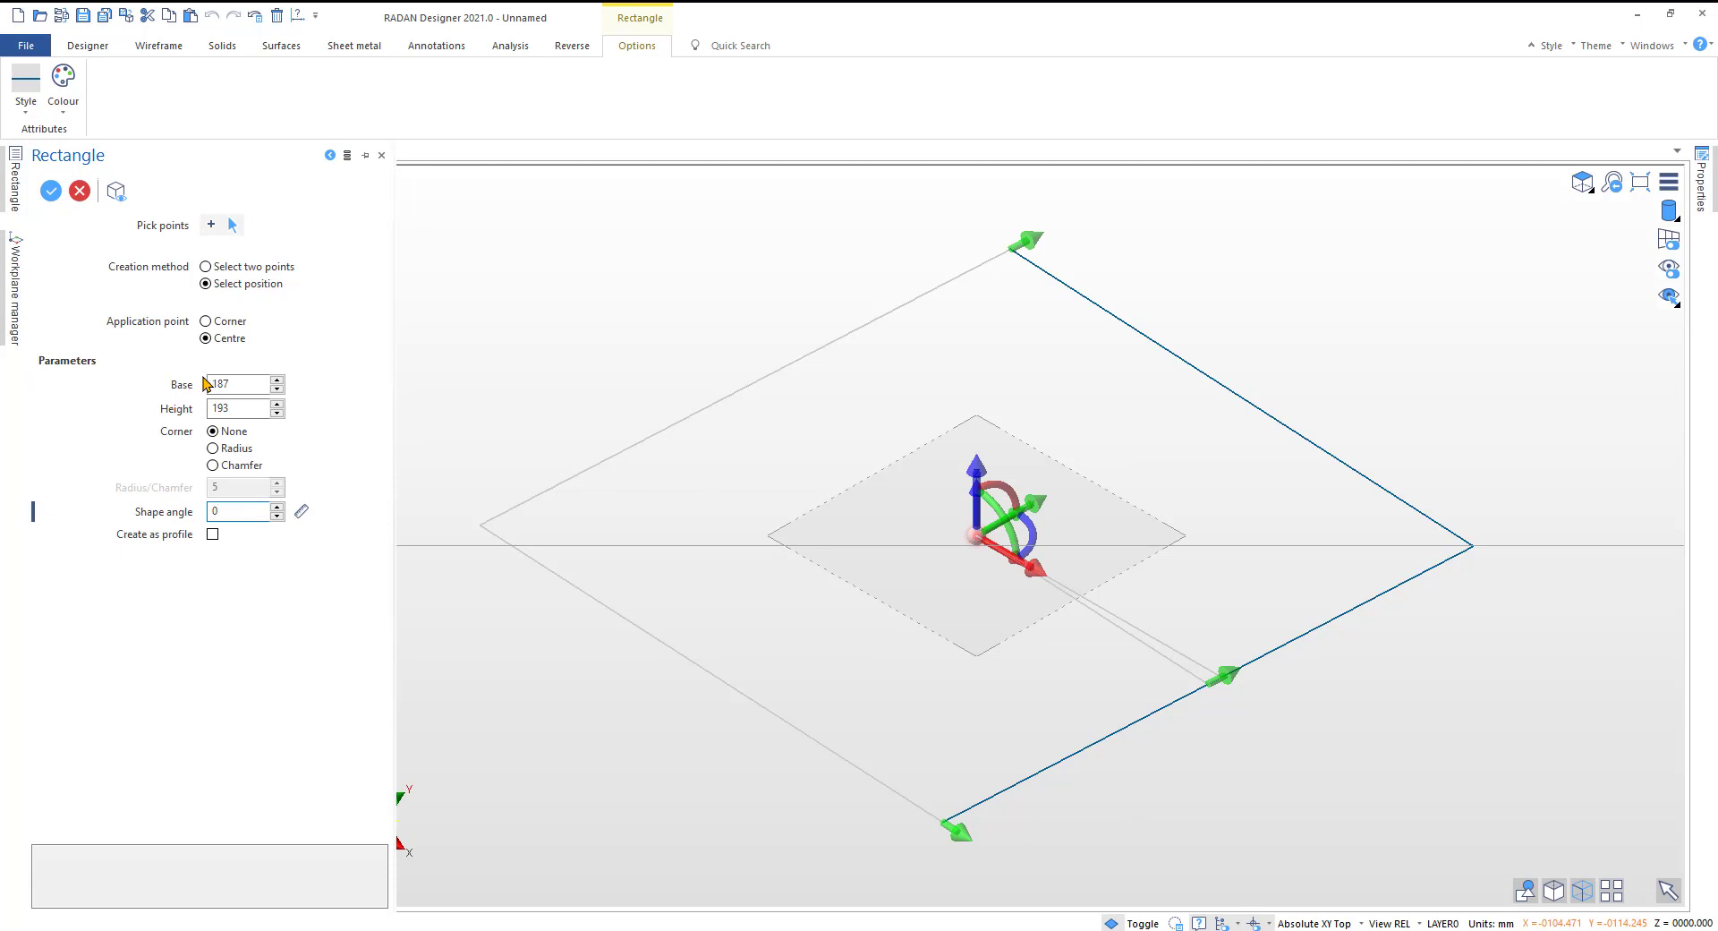
type("0")
left_click(241, 385)
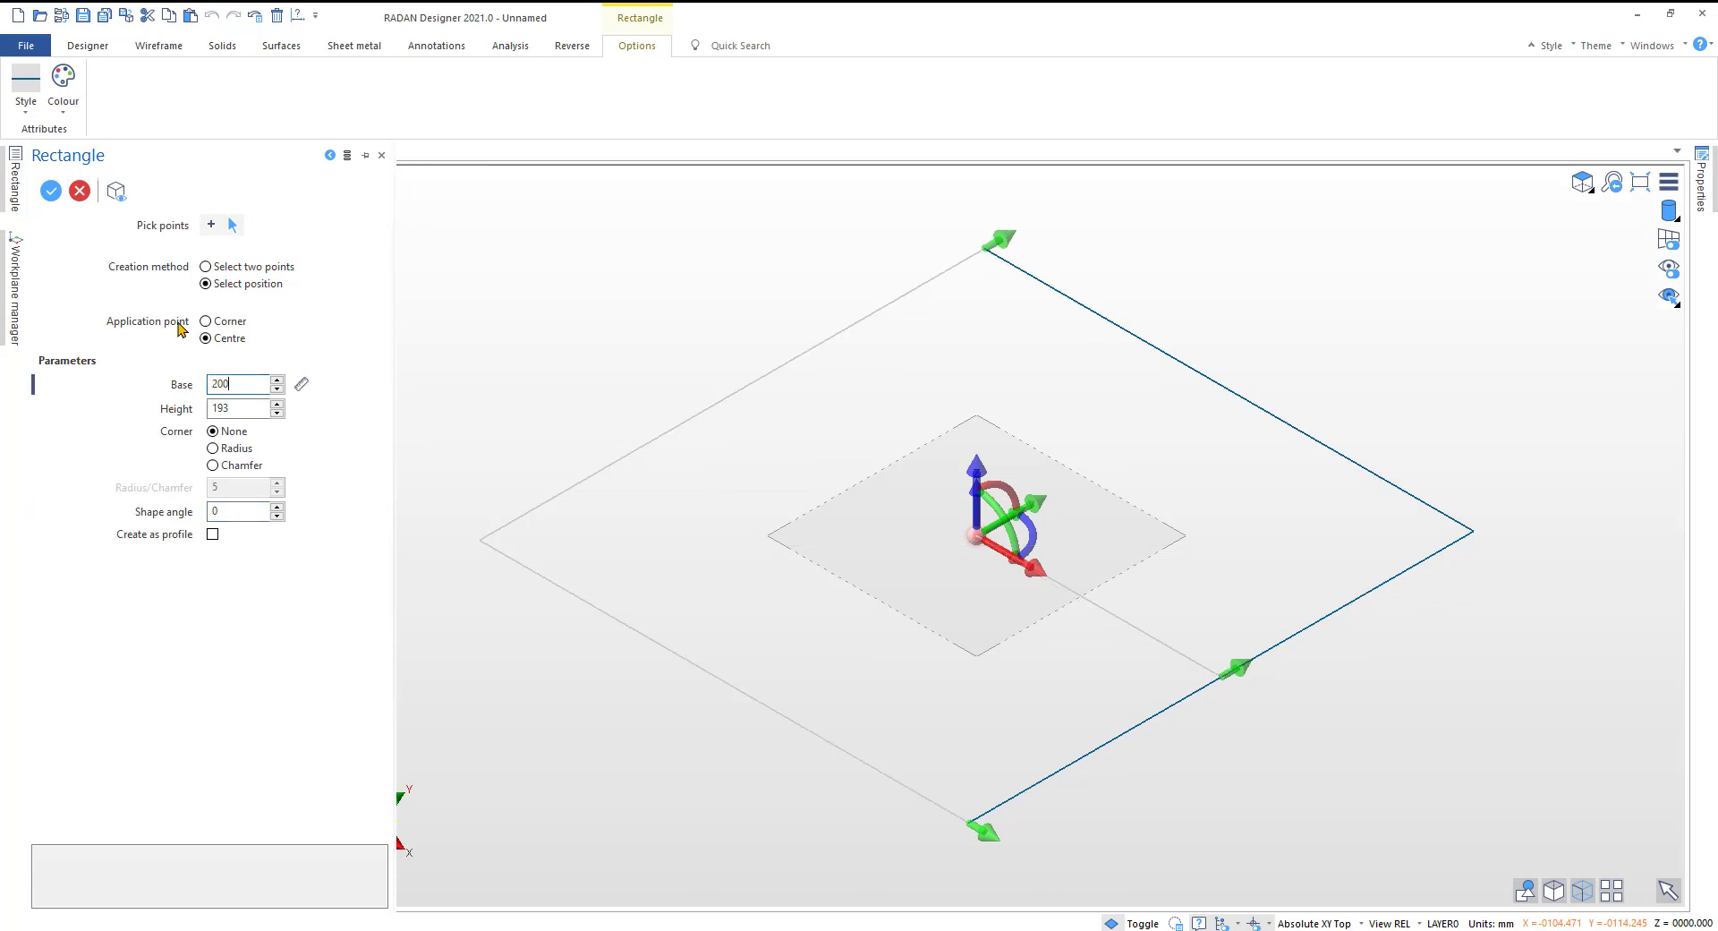
key("Tab")
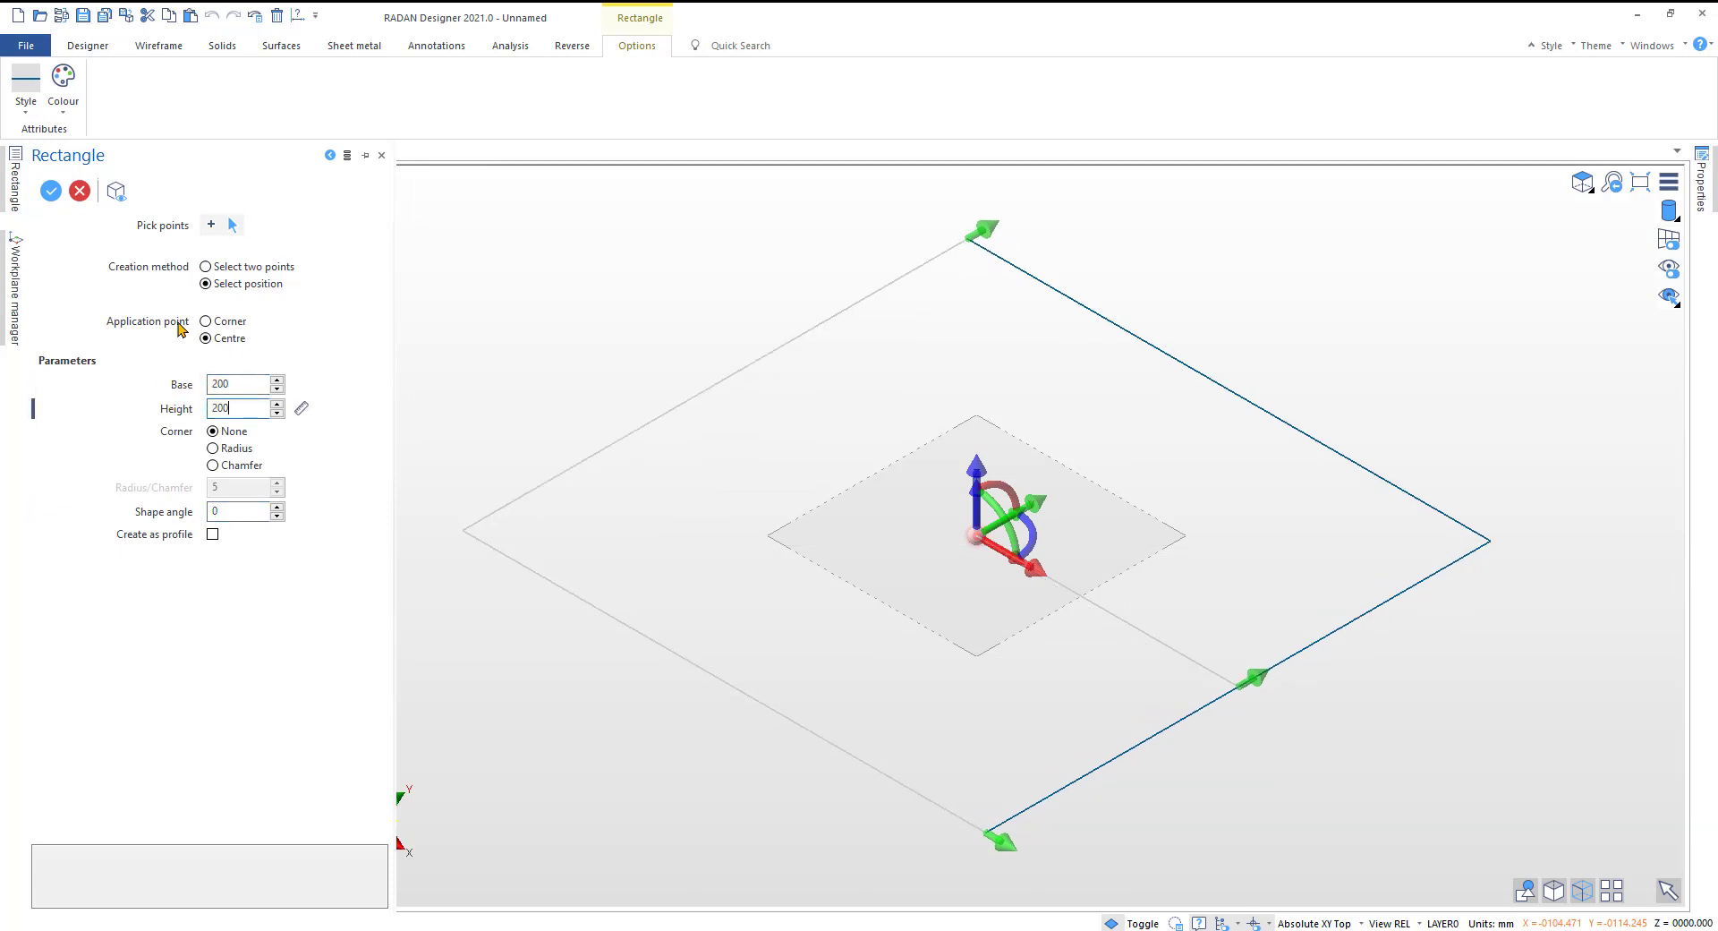
key("Tab")
key("Return")
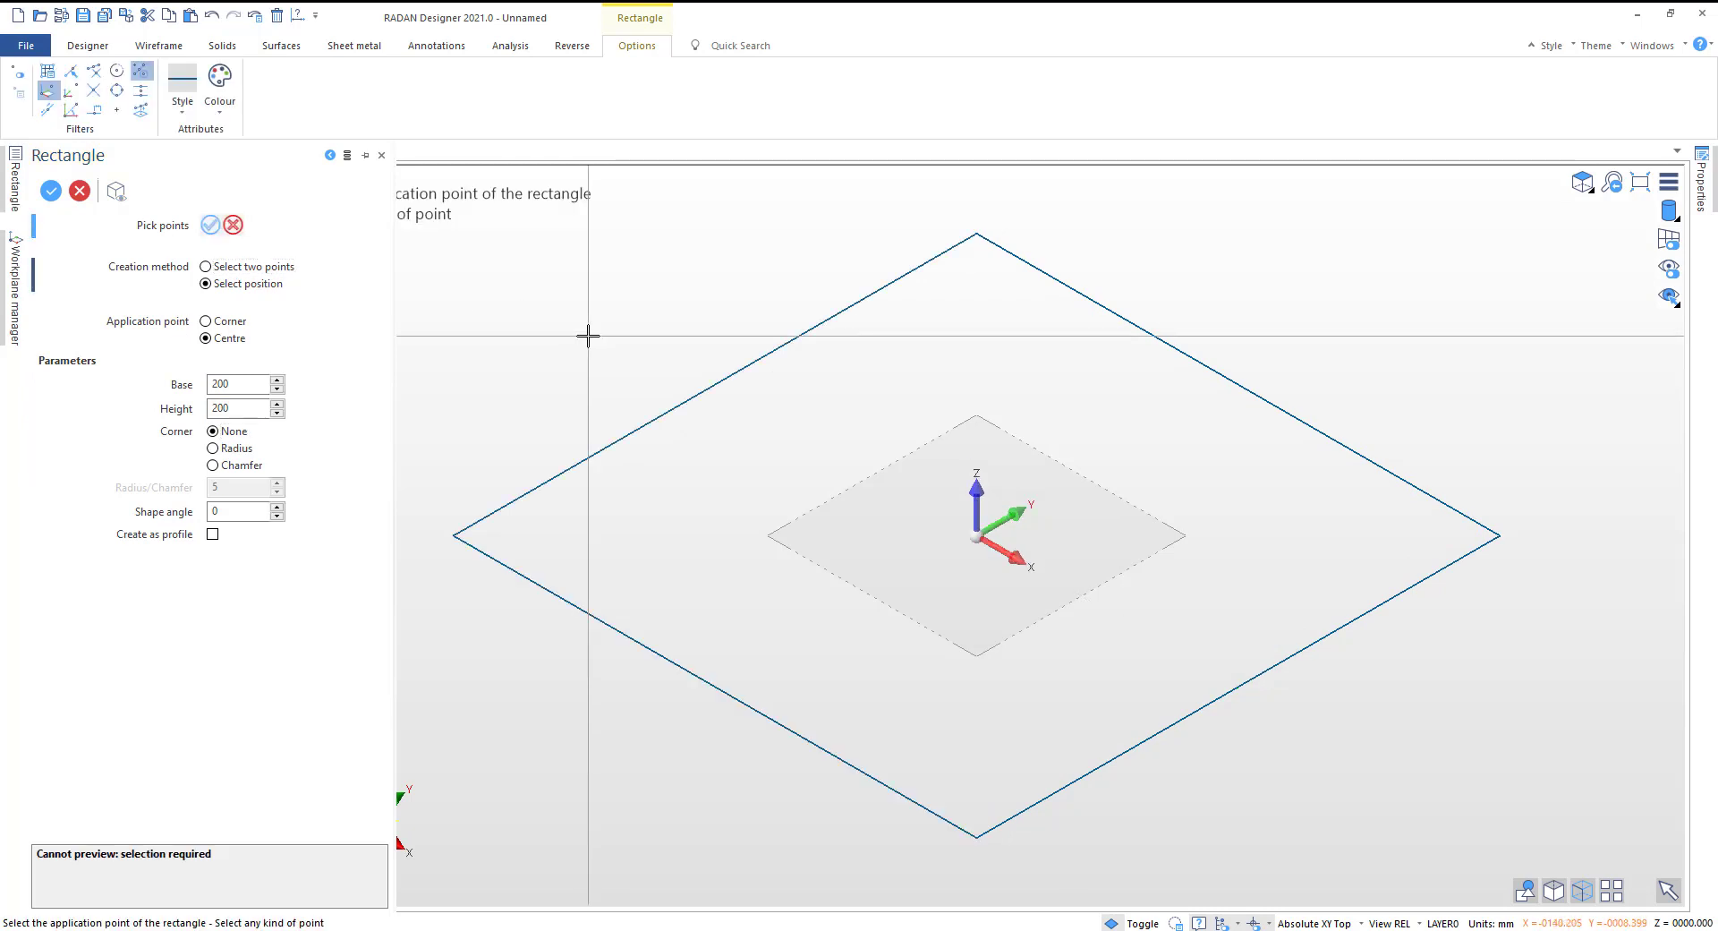
key("Escape")
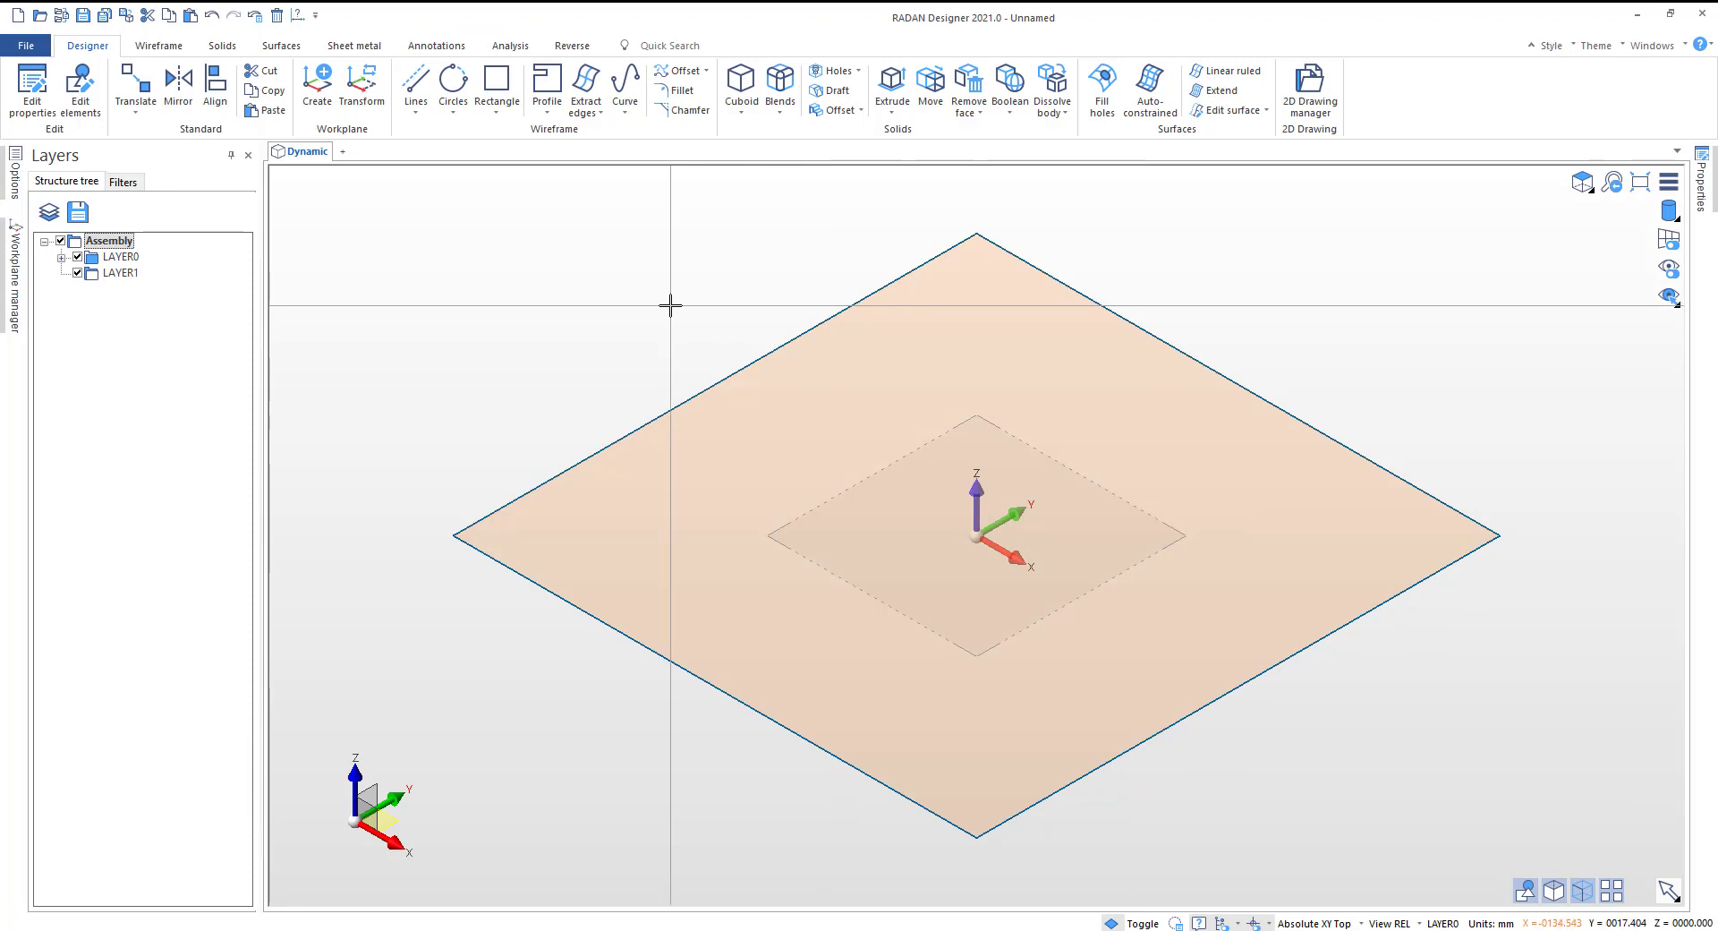
Step: Create a 2 mm Mild Steel sheet metal part from the rectangle's four segments and accept its part properties with automatic primary face selection
left_click(355, 46)
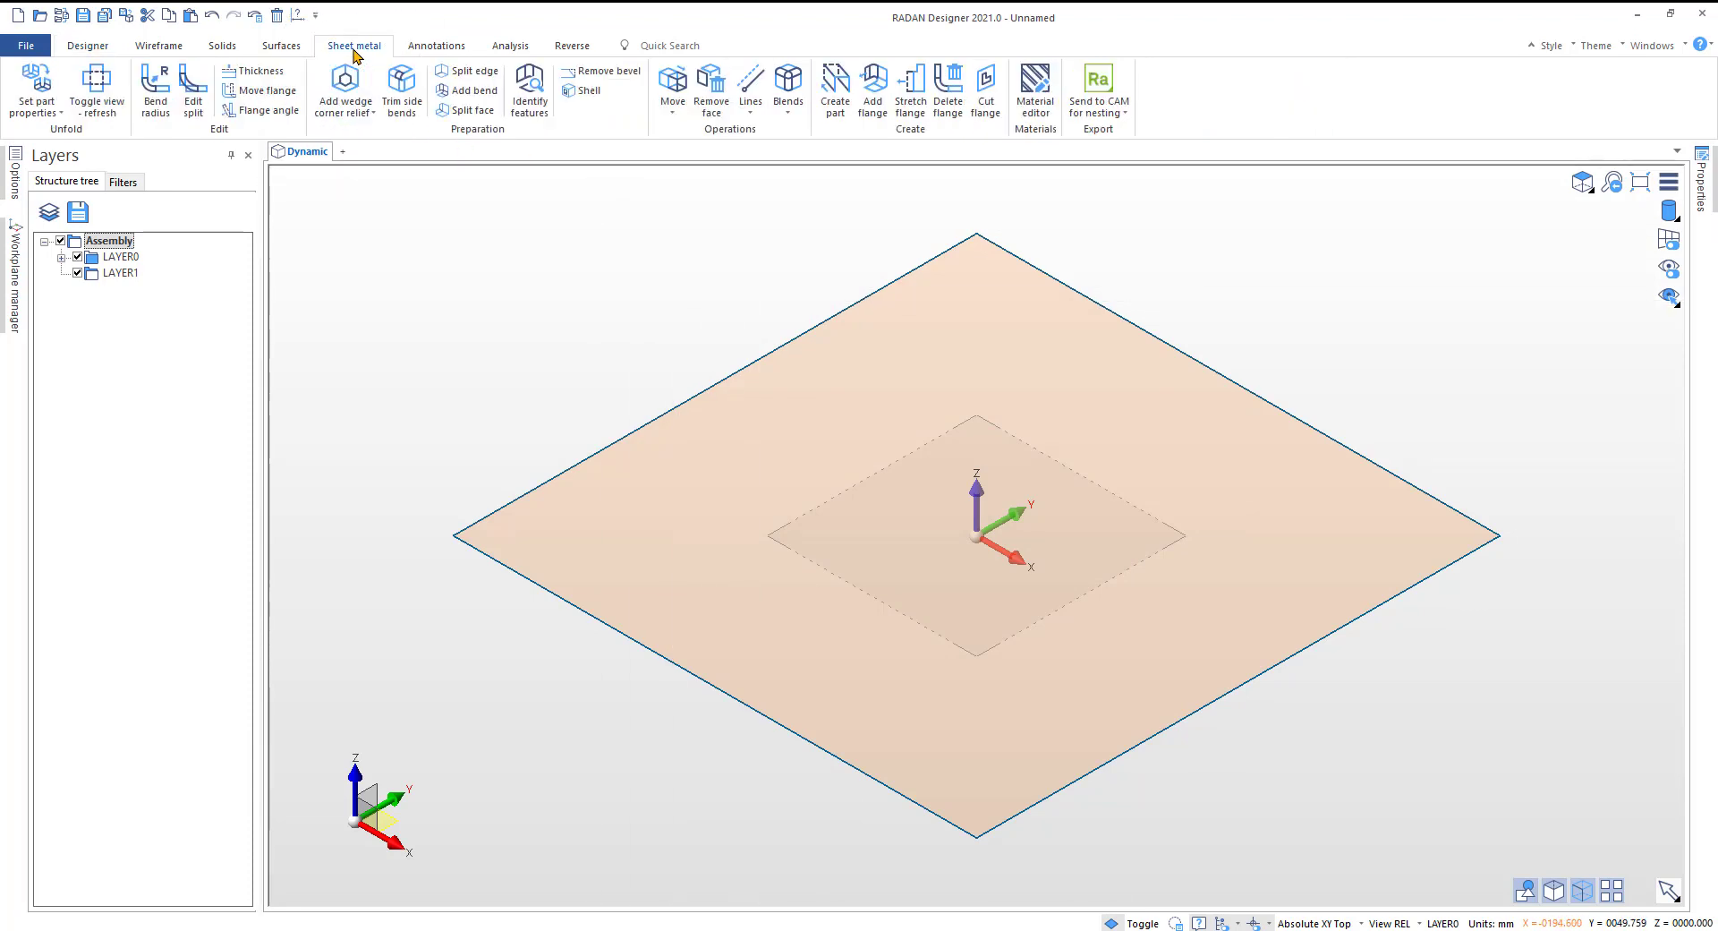
left_click(837, 105)
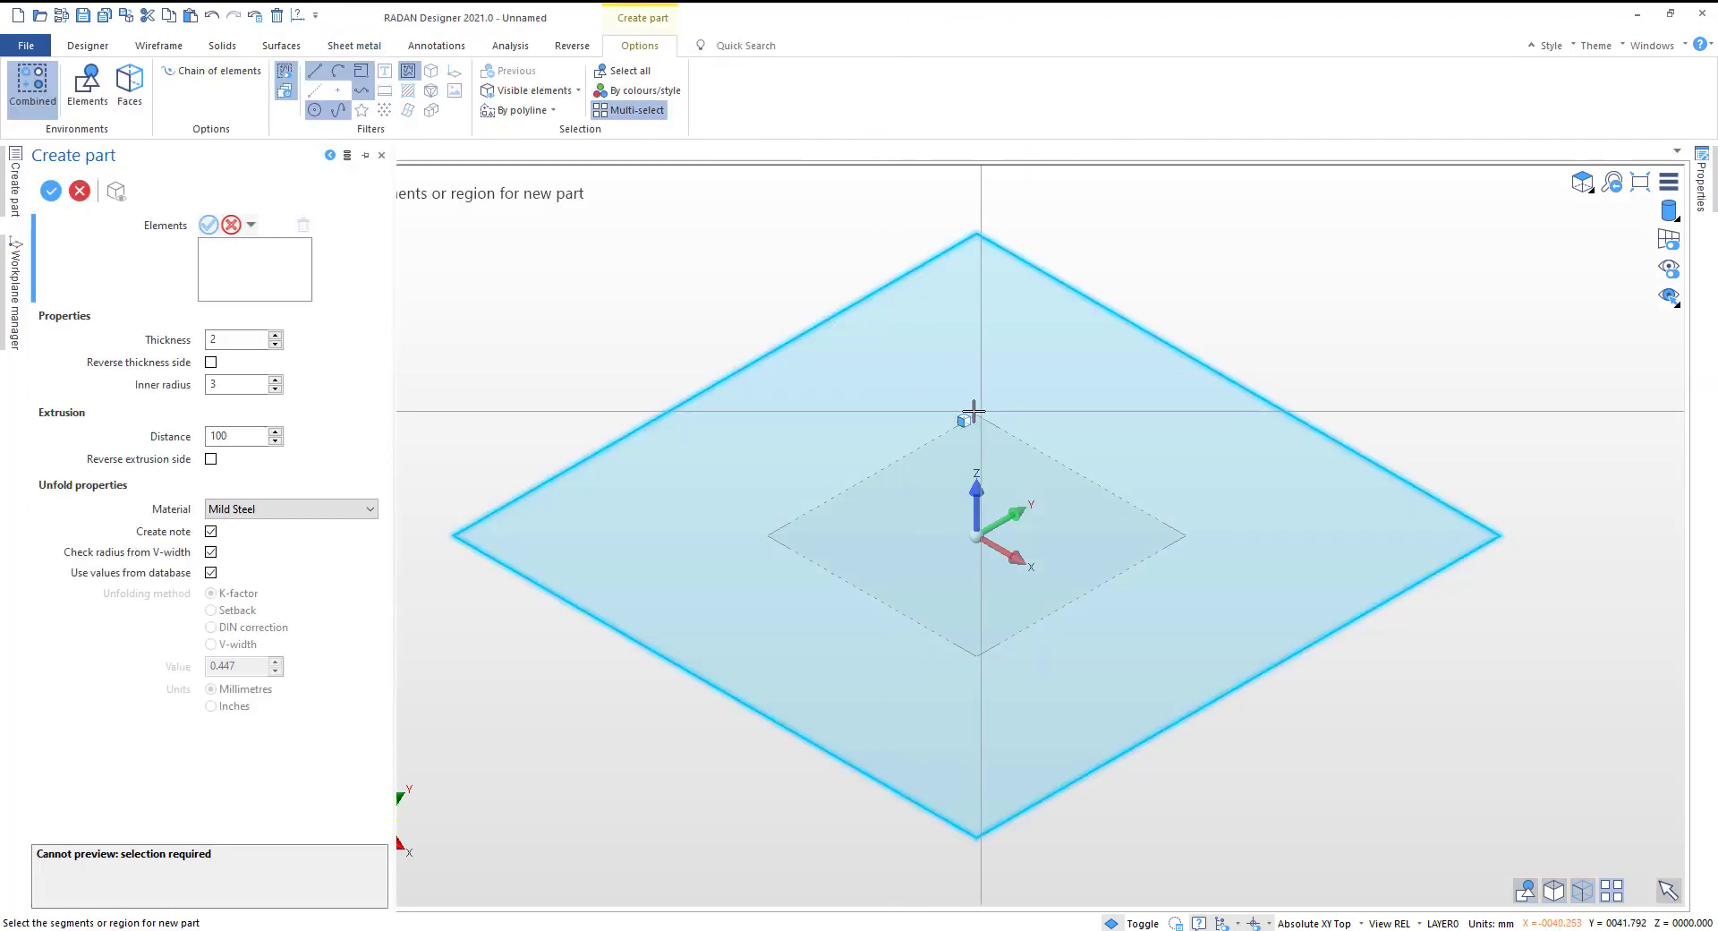
scroll(890, 468, "down", 3)
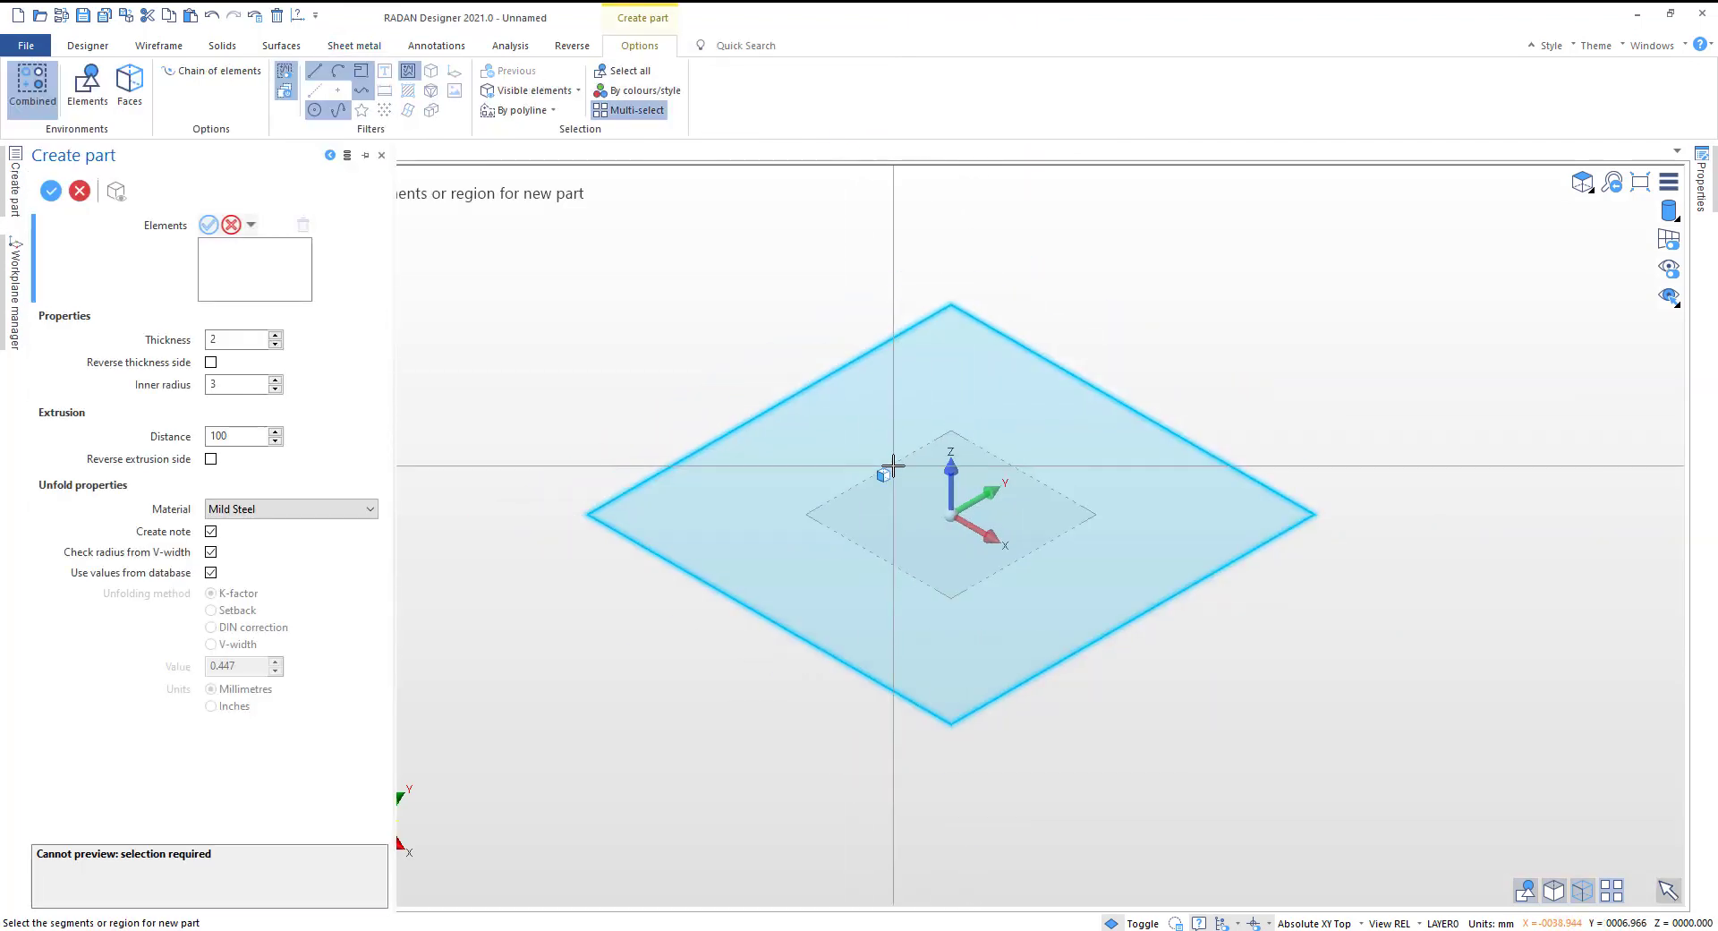
left_click_drag(502, 215, 1474, 824)
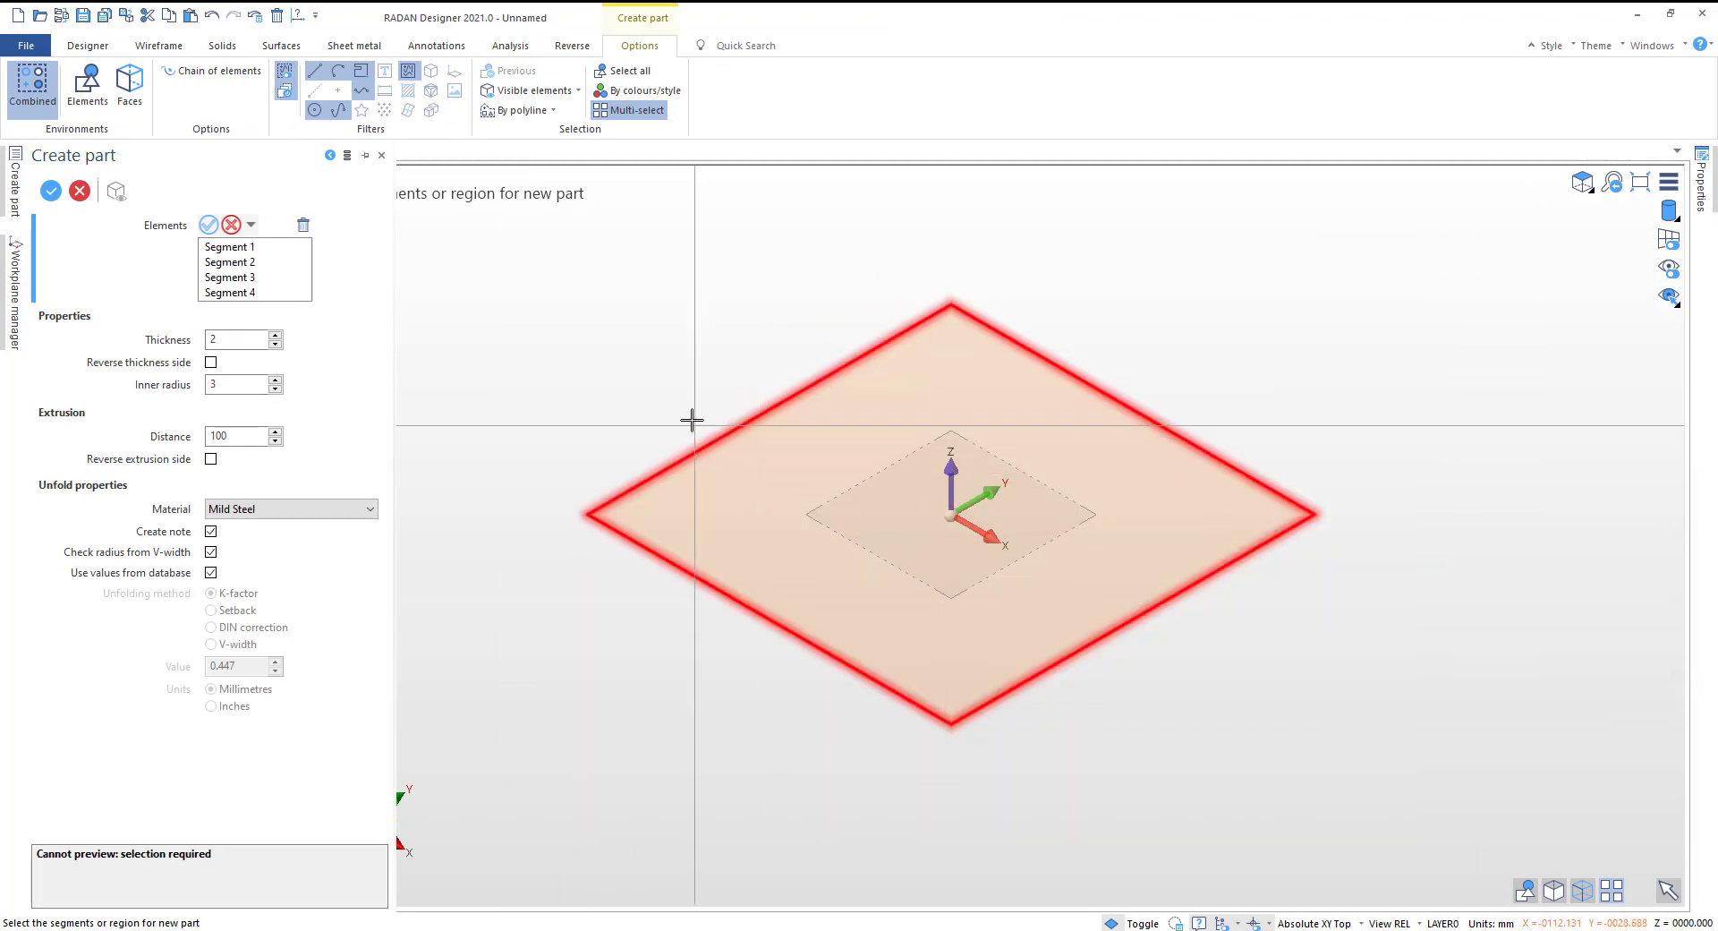
left_click(241, 340)
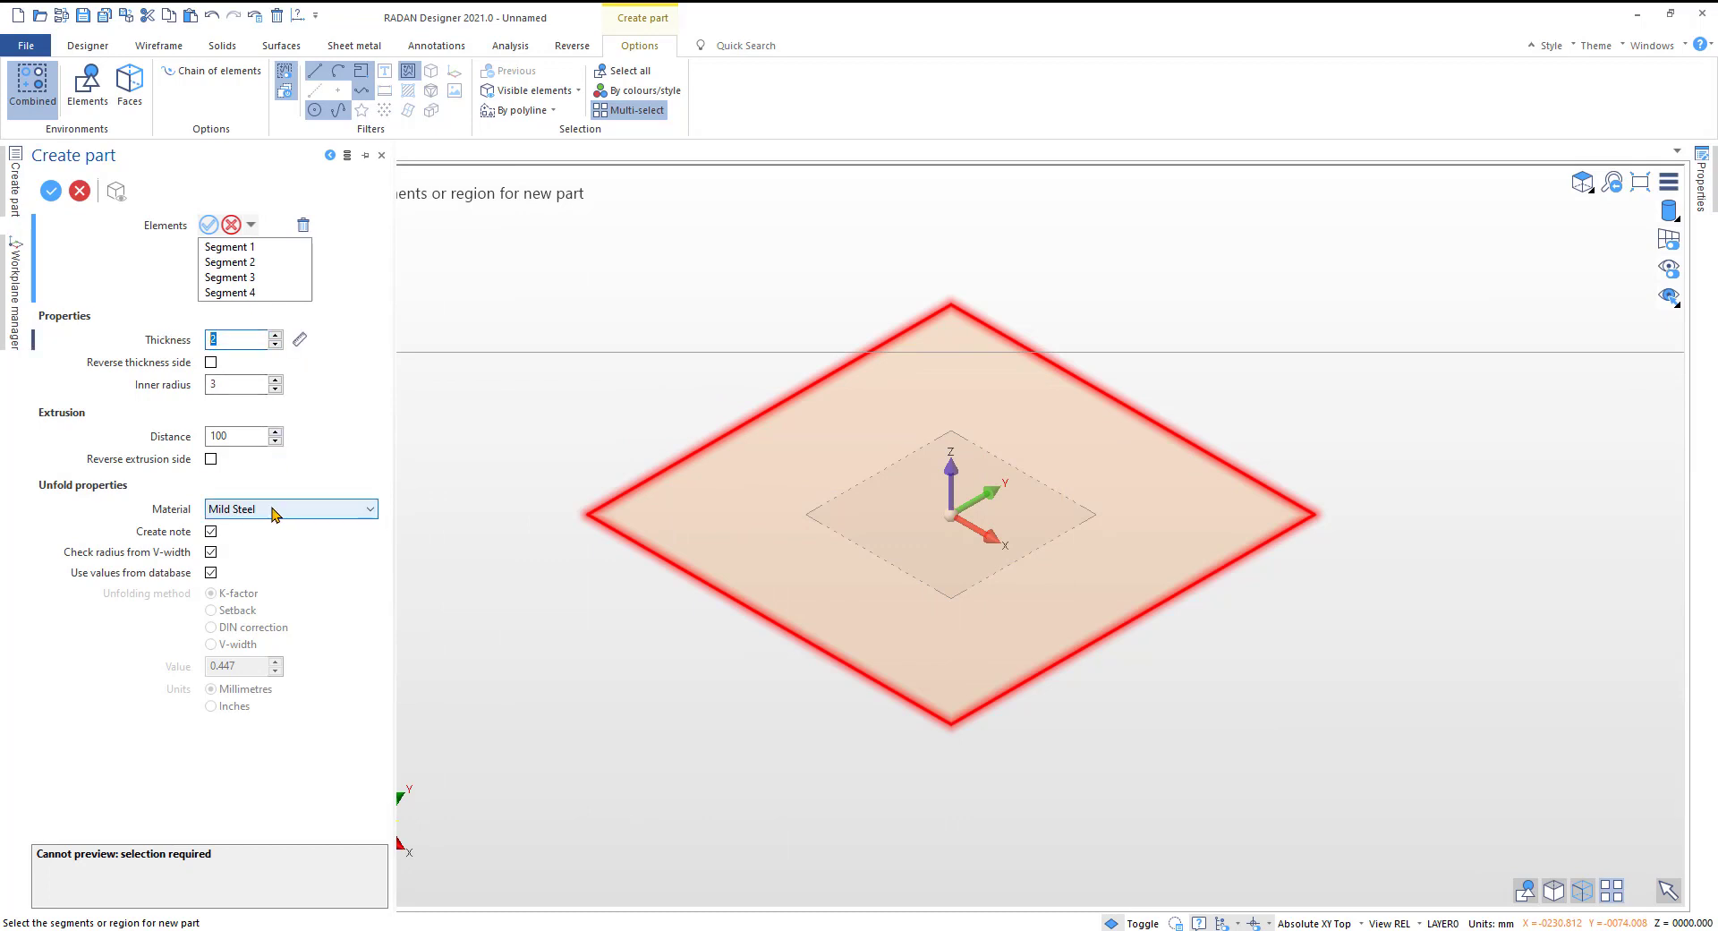
right_click(612, 375)
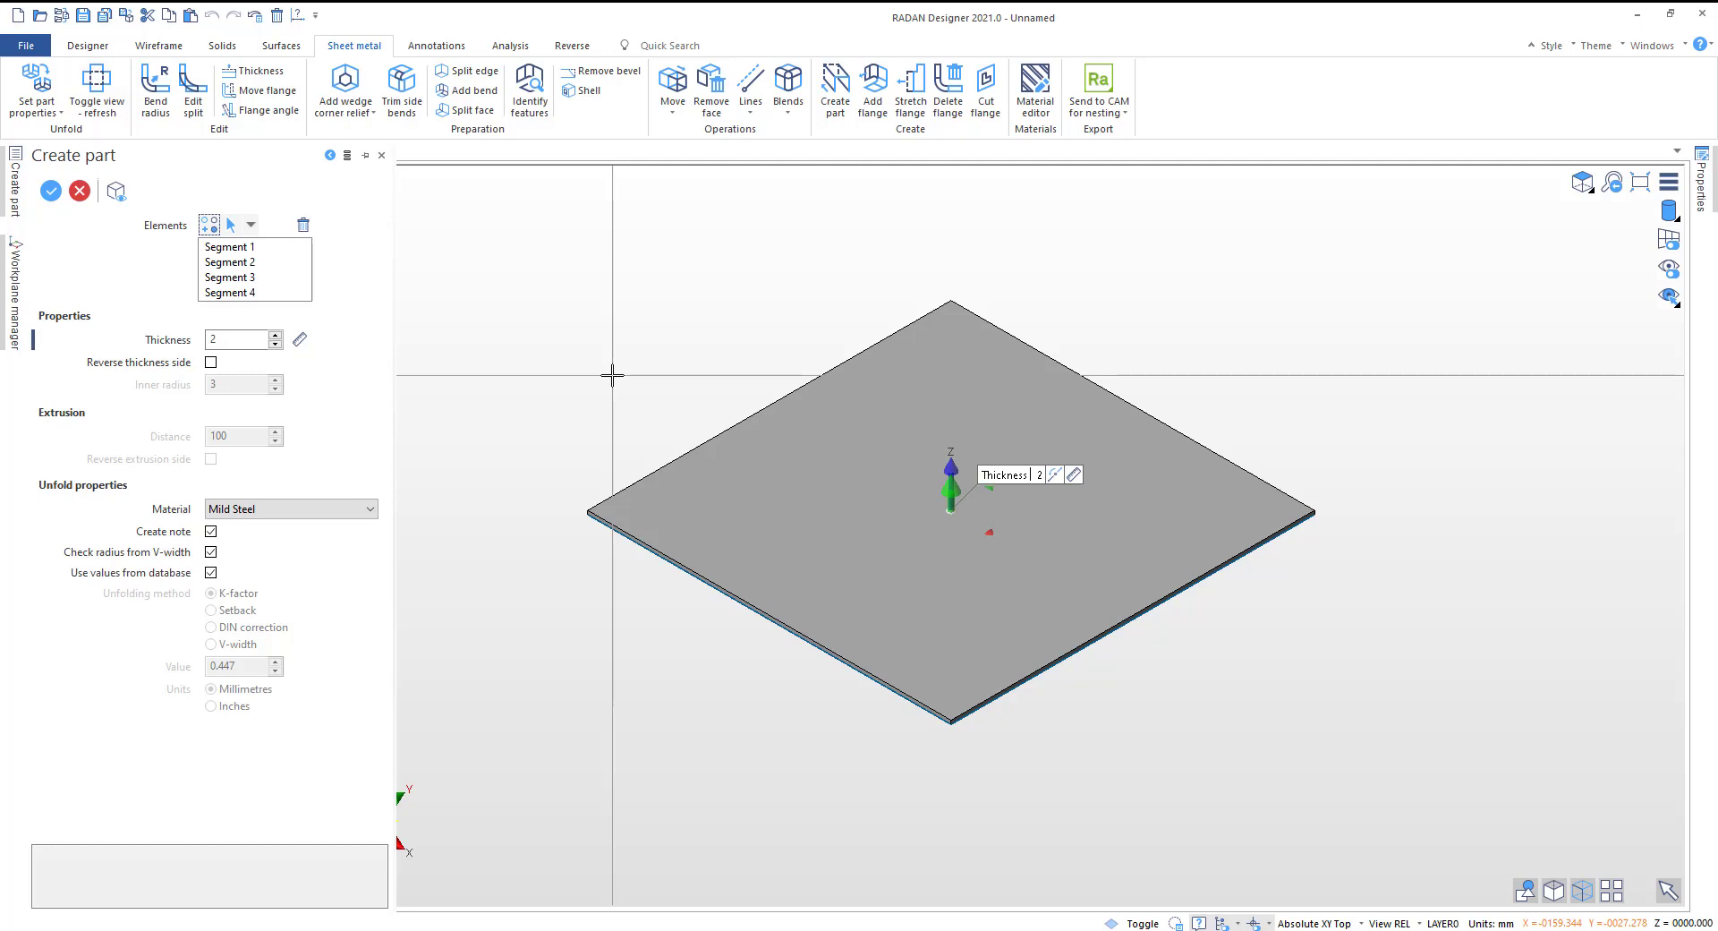
right_click(612, 375)
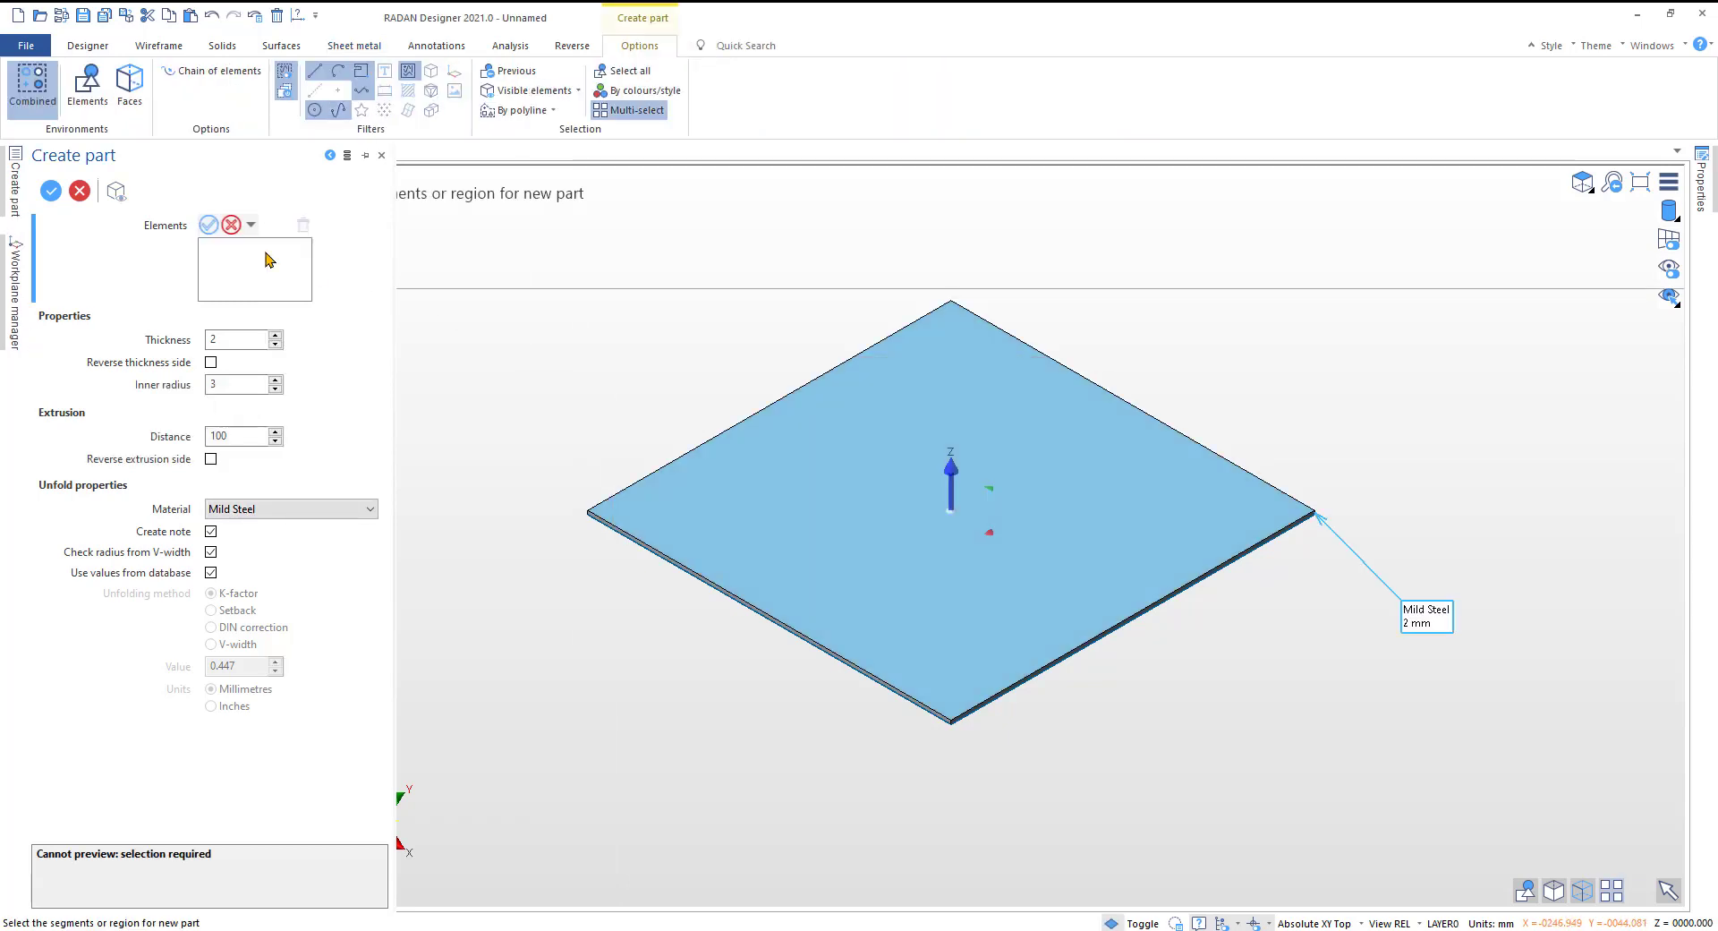
right_click(633, 302)
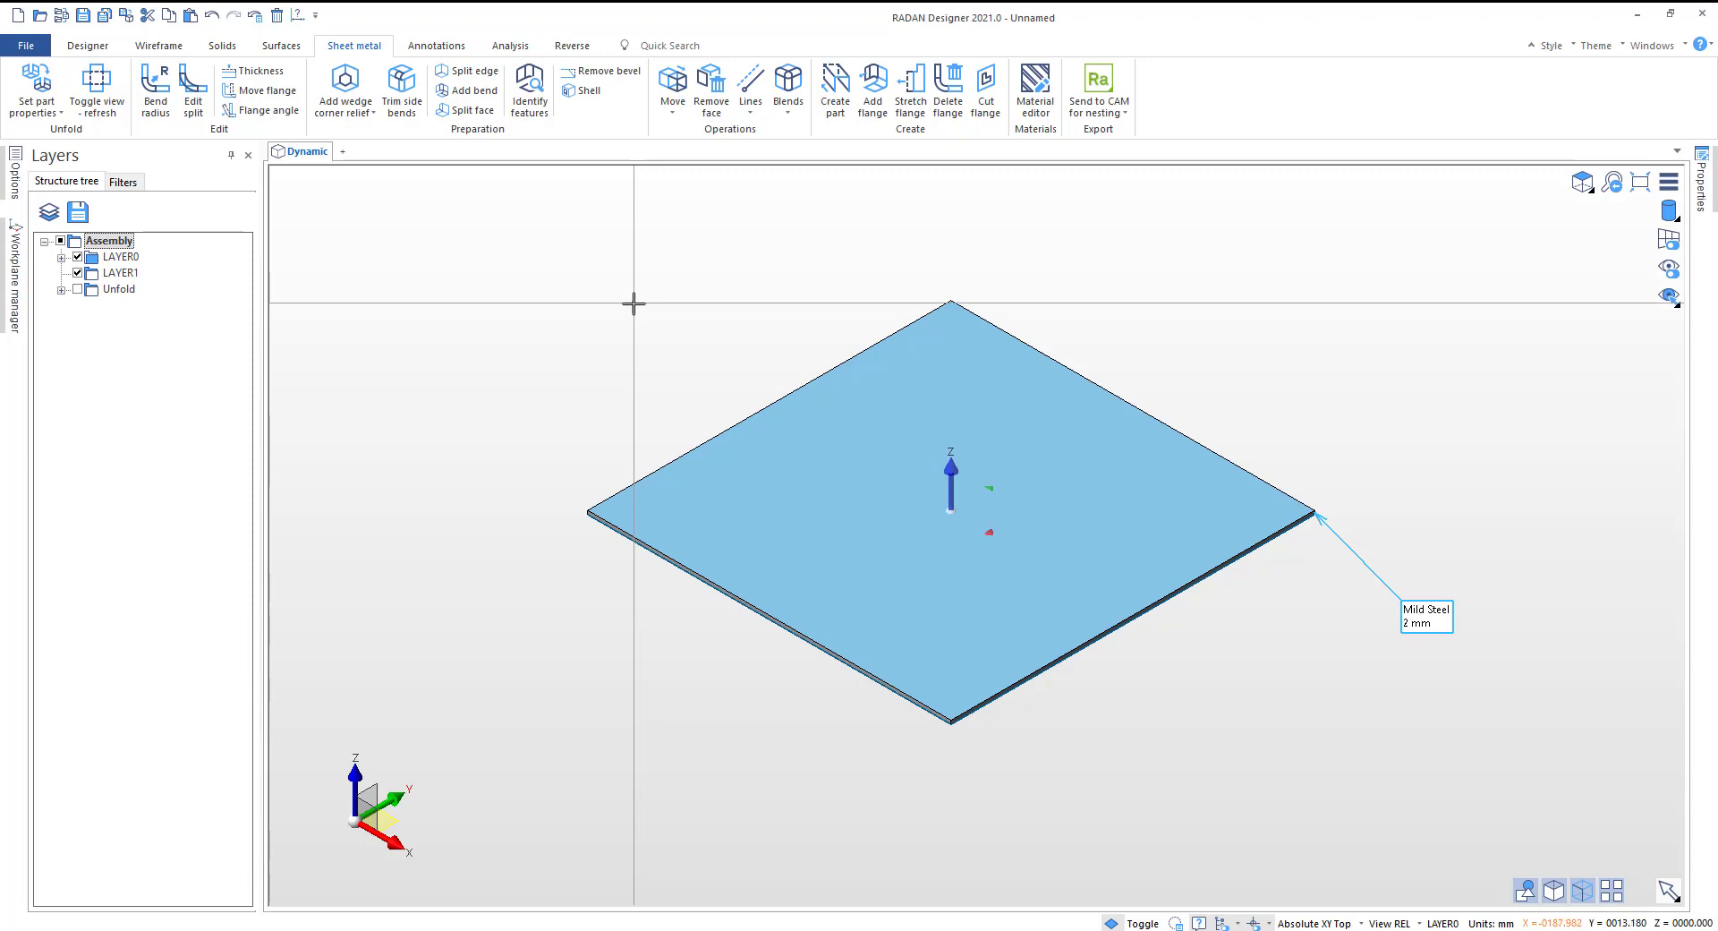
left_click(41, 90)
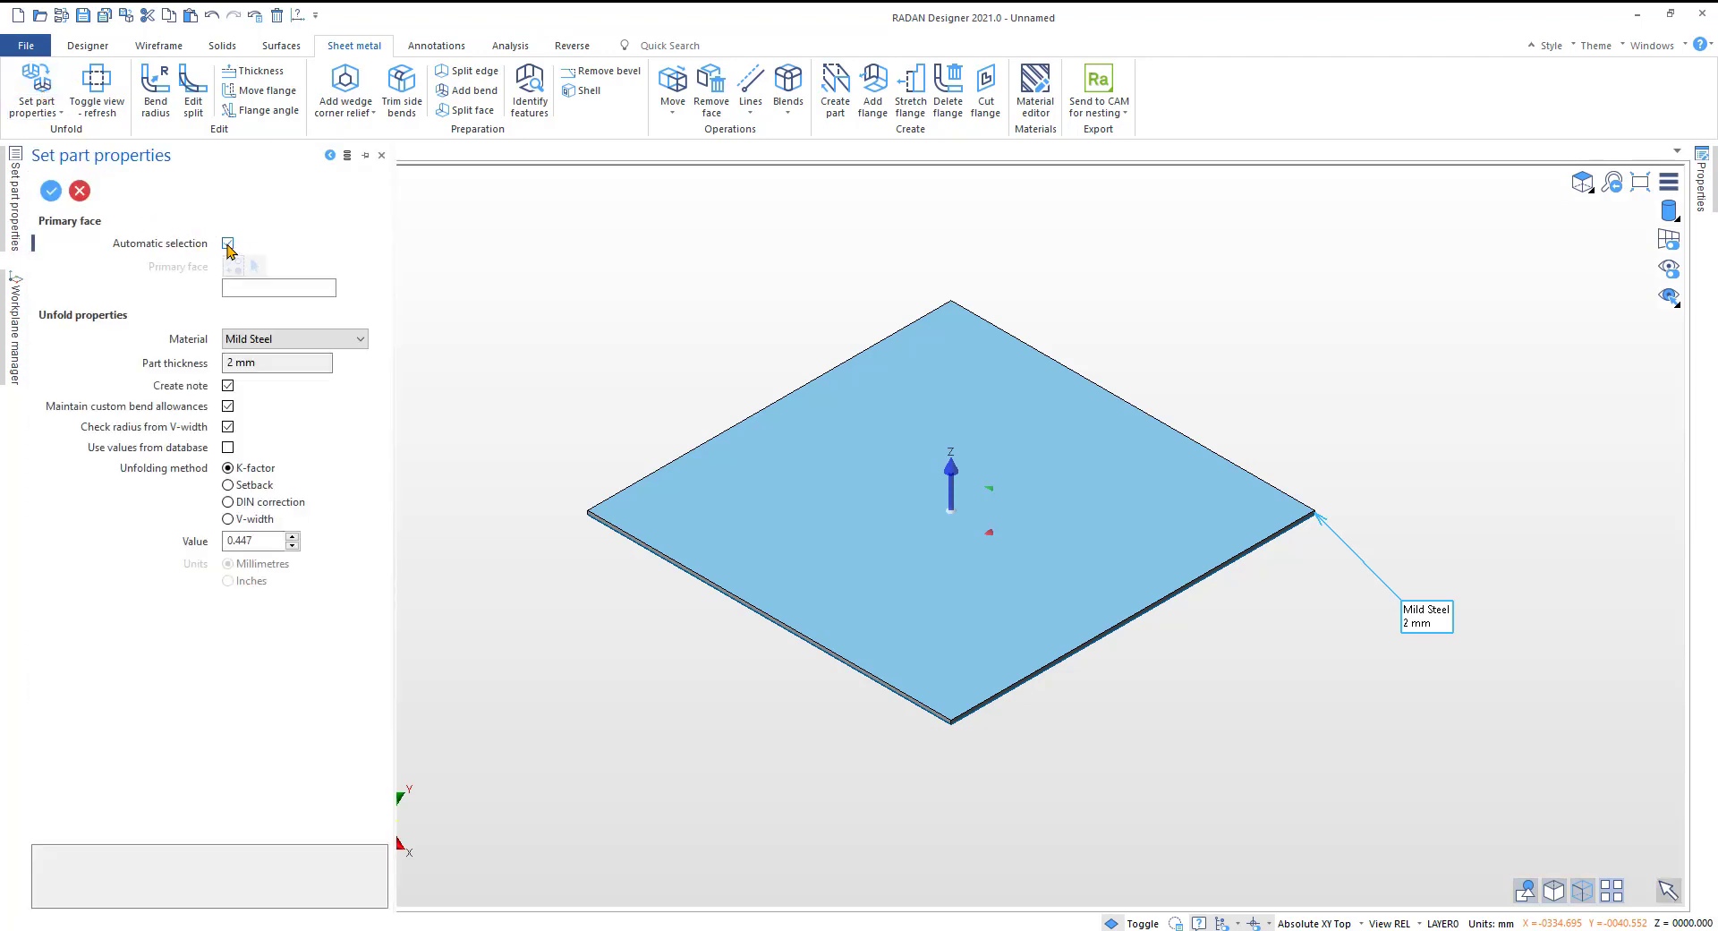
left_click(49, 191)
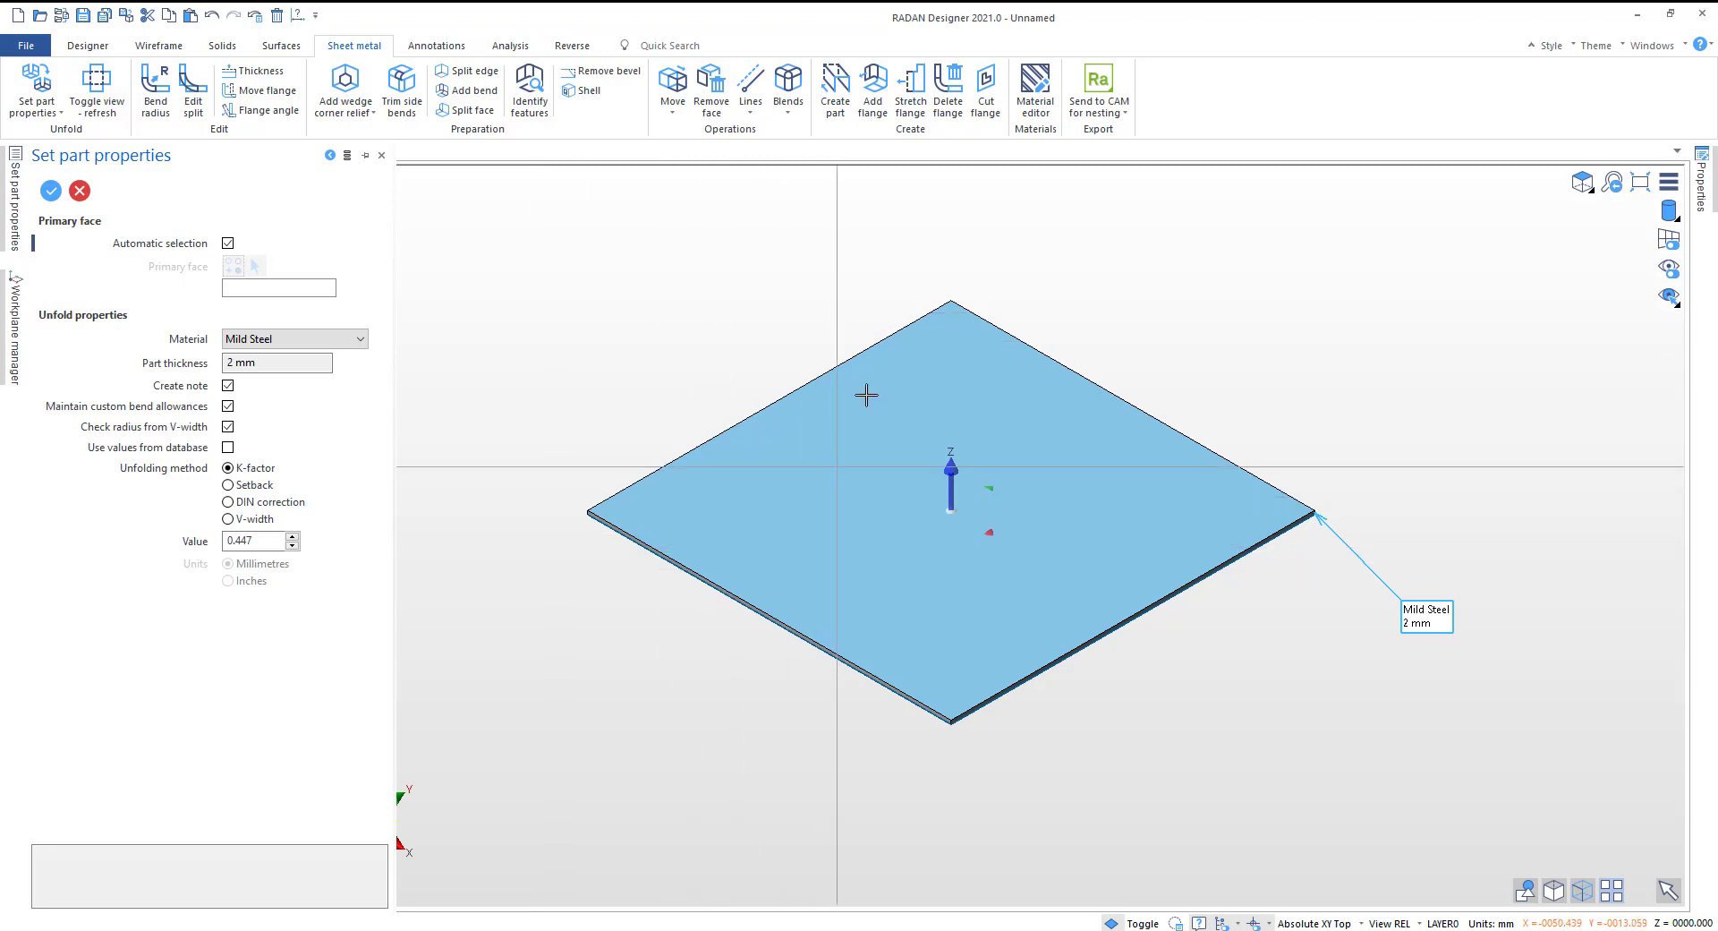
Step: Configure a new flange with length 100, angle 90, inner radius 2, and start and end offsets of 0
left_click(874, 94)
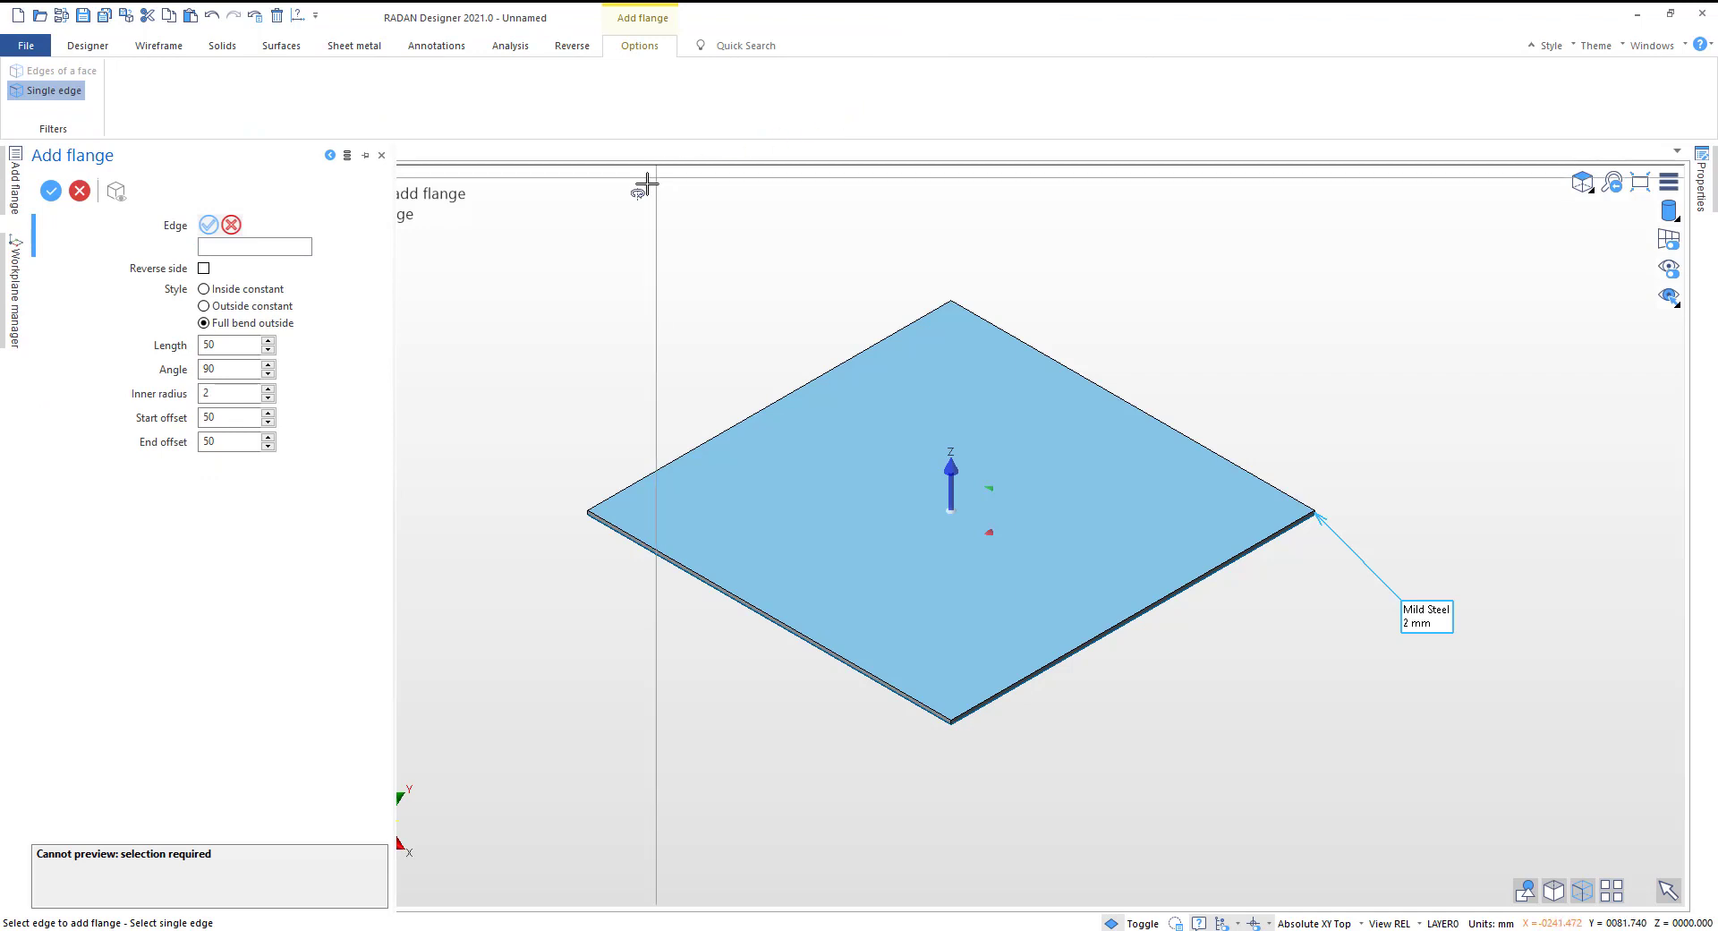
left_click(207, 345)
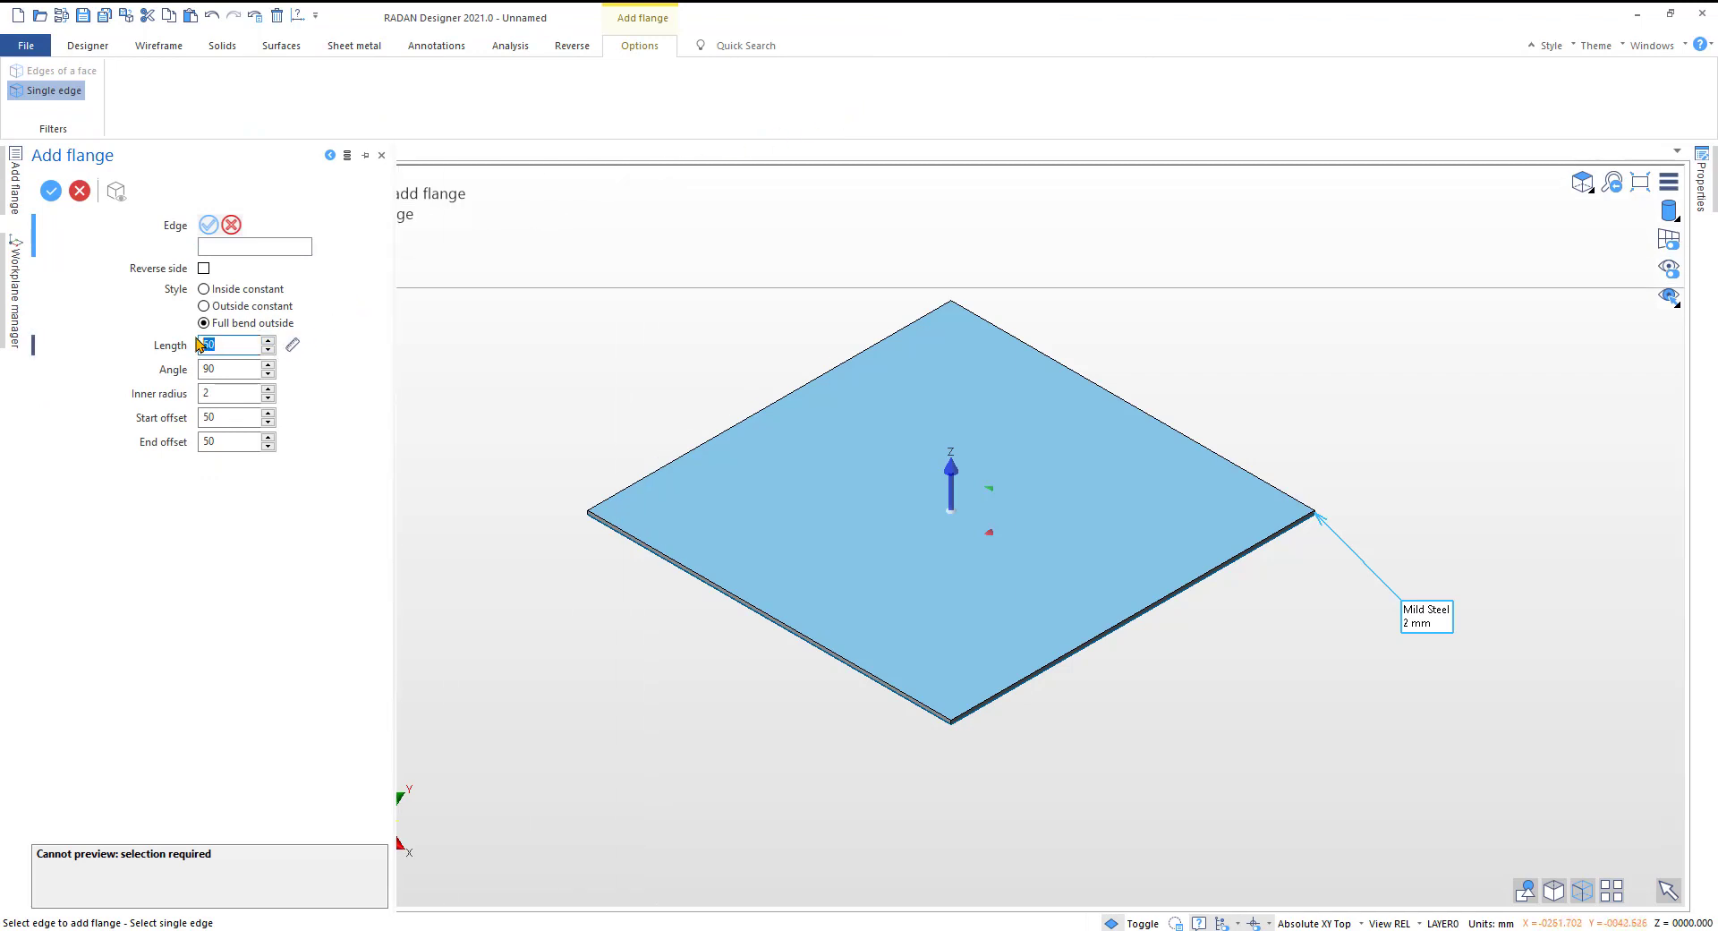
left_click(204, 367)
left_click(208, 417)
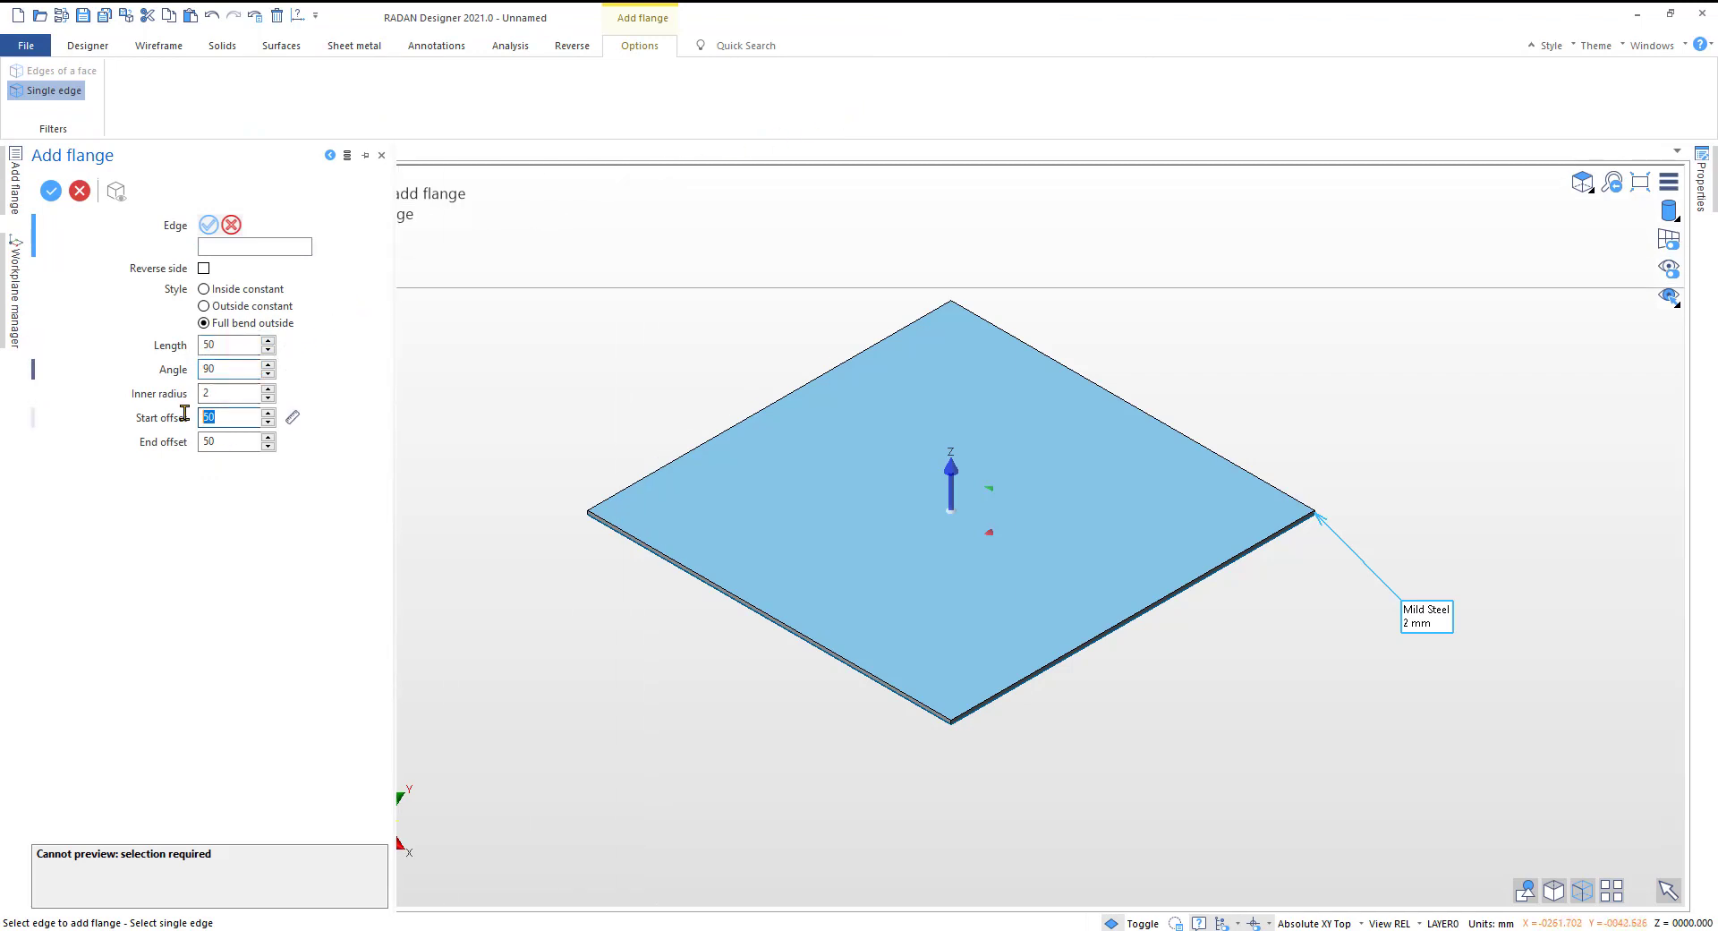
type("0")
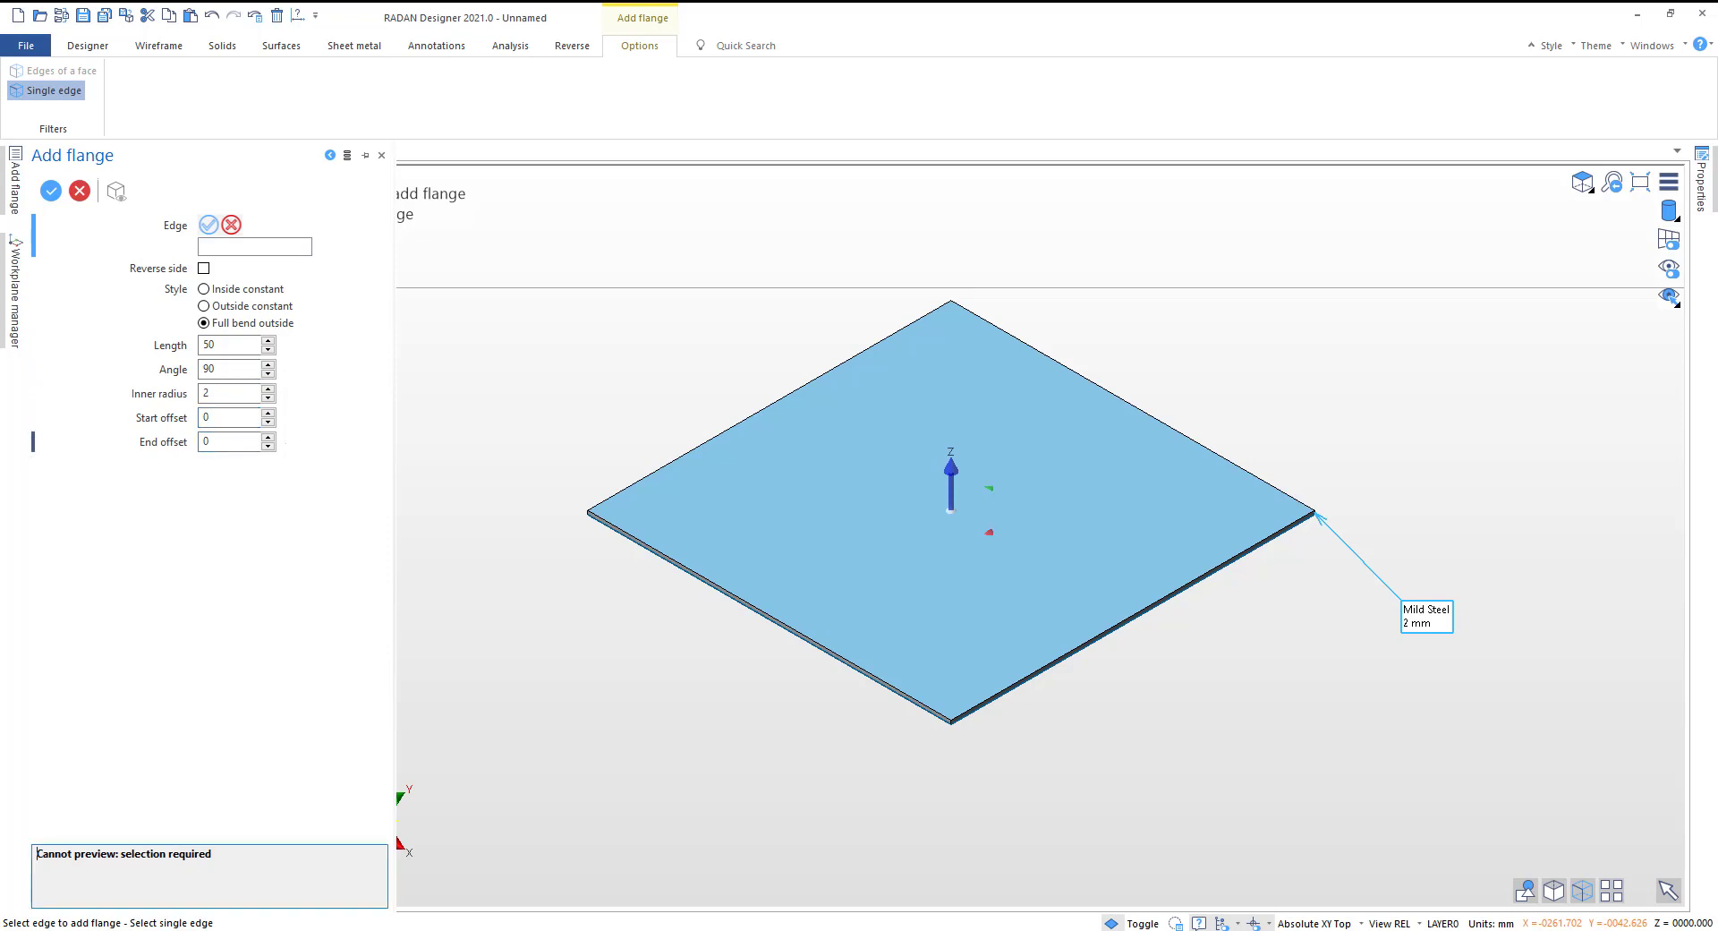
left_click(217, 343)
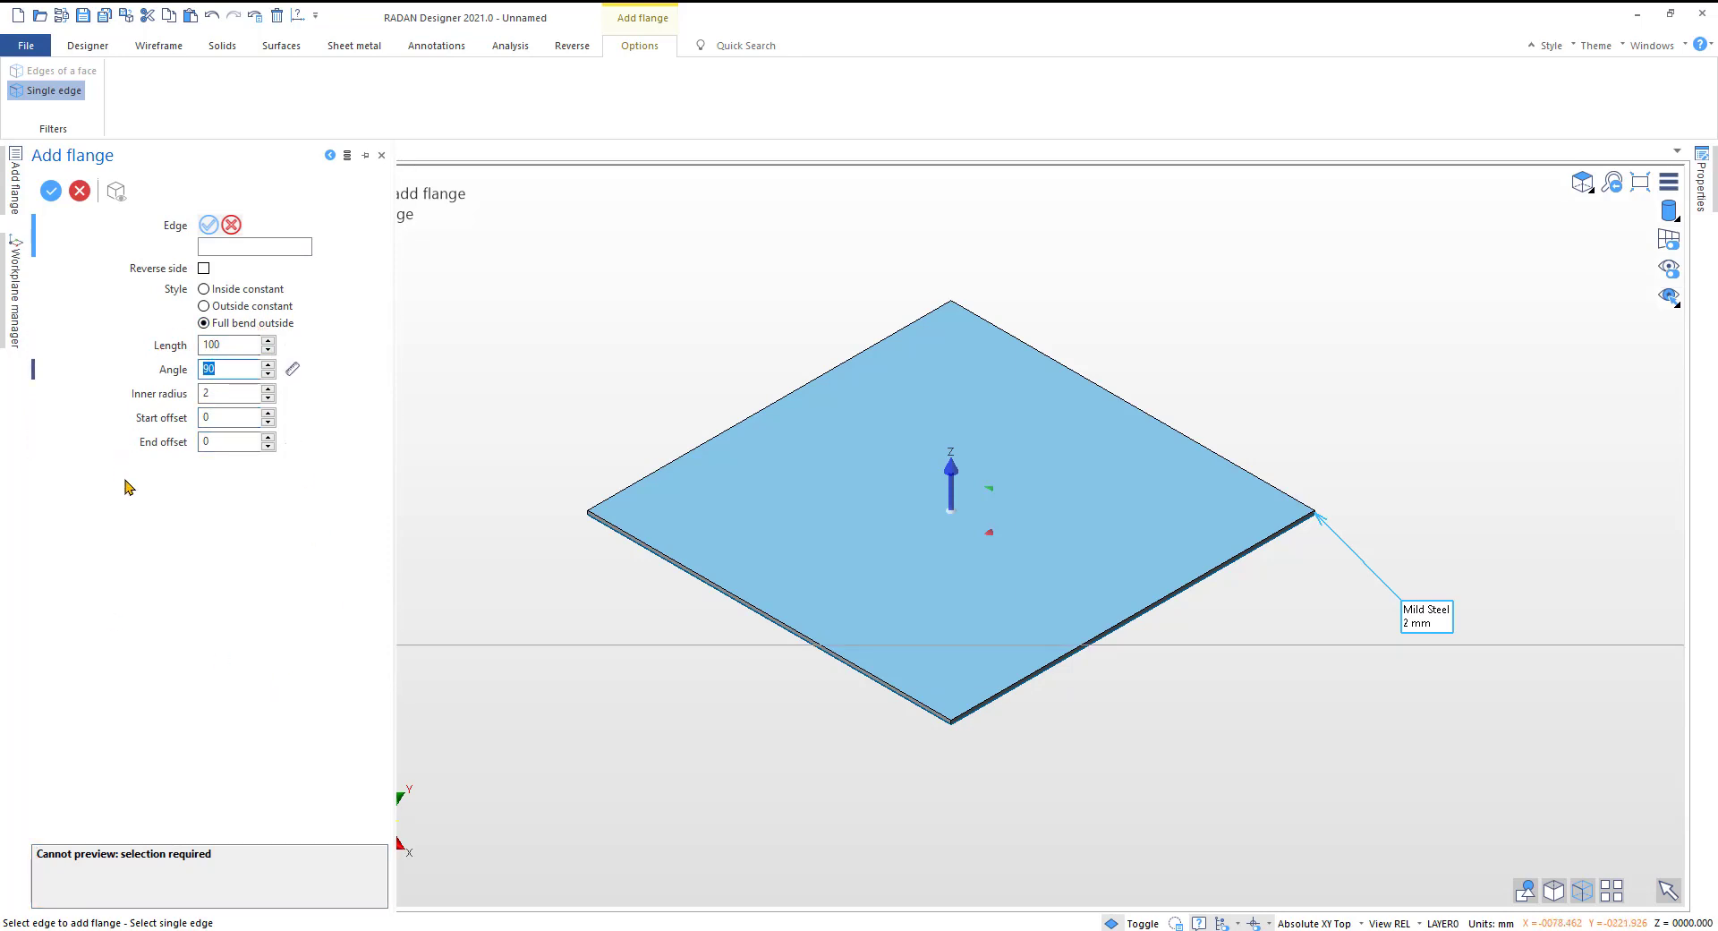
key("Tab")
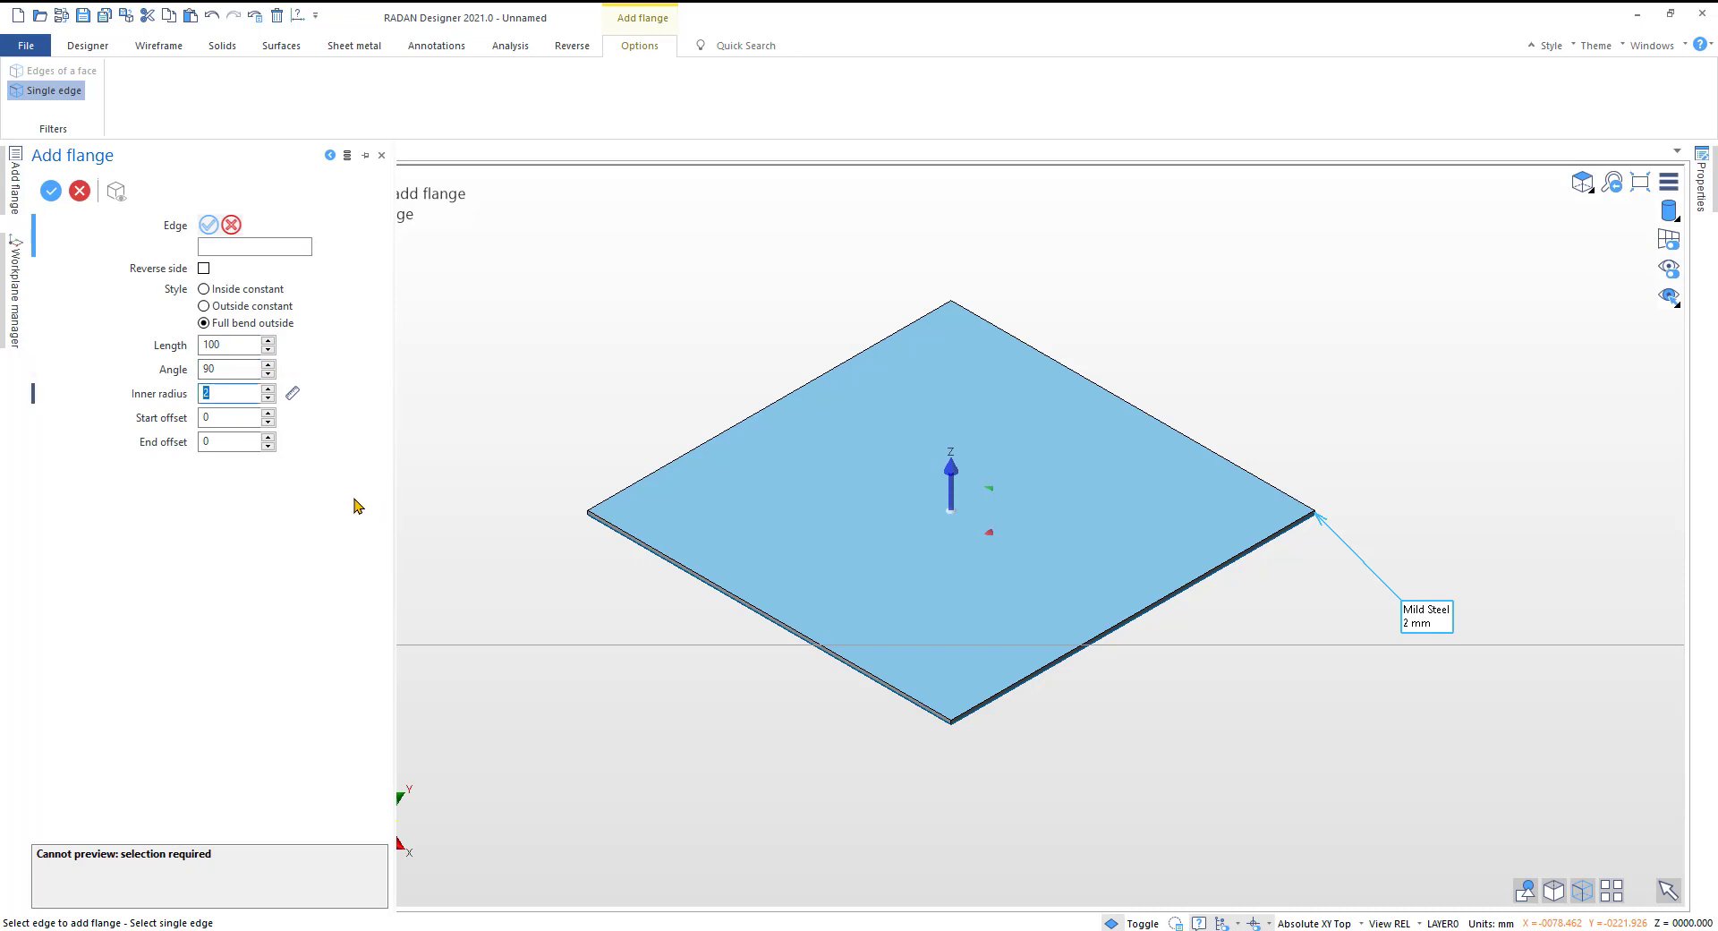
key("Tab")
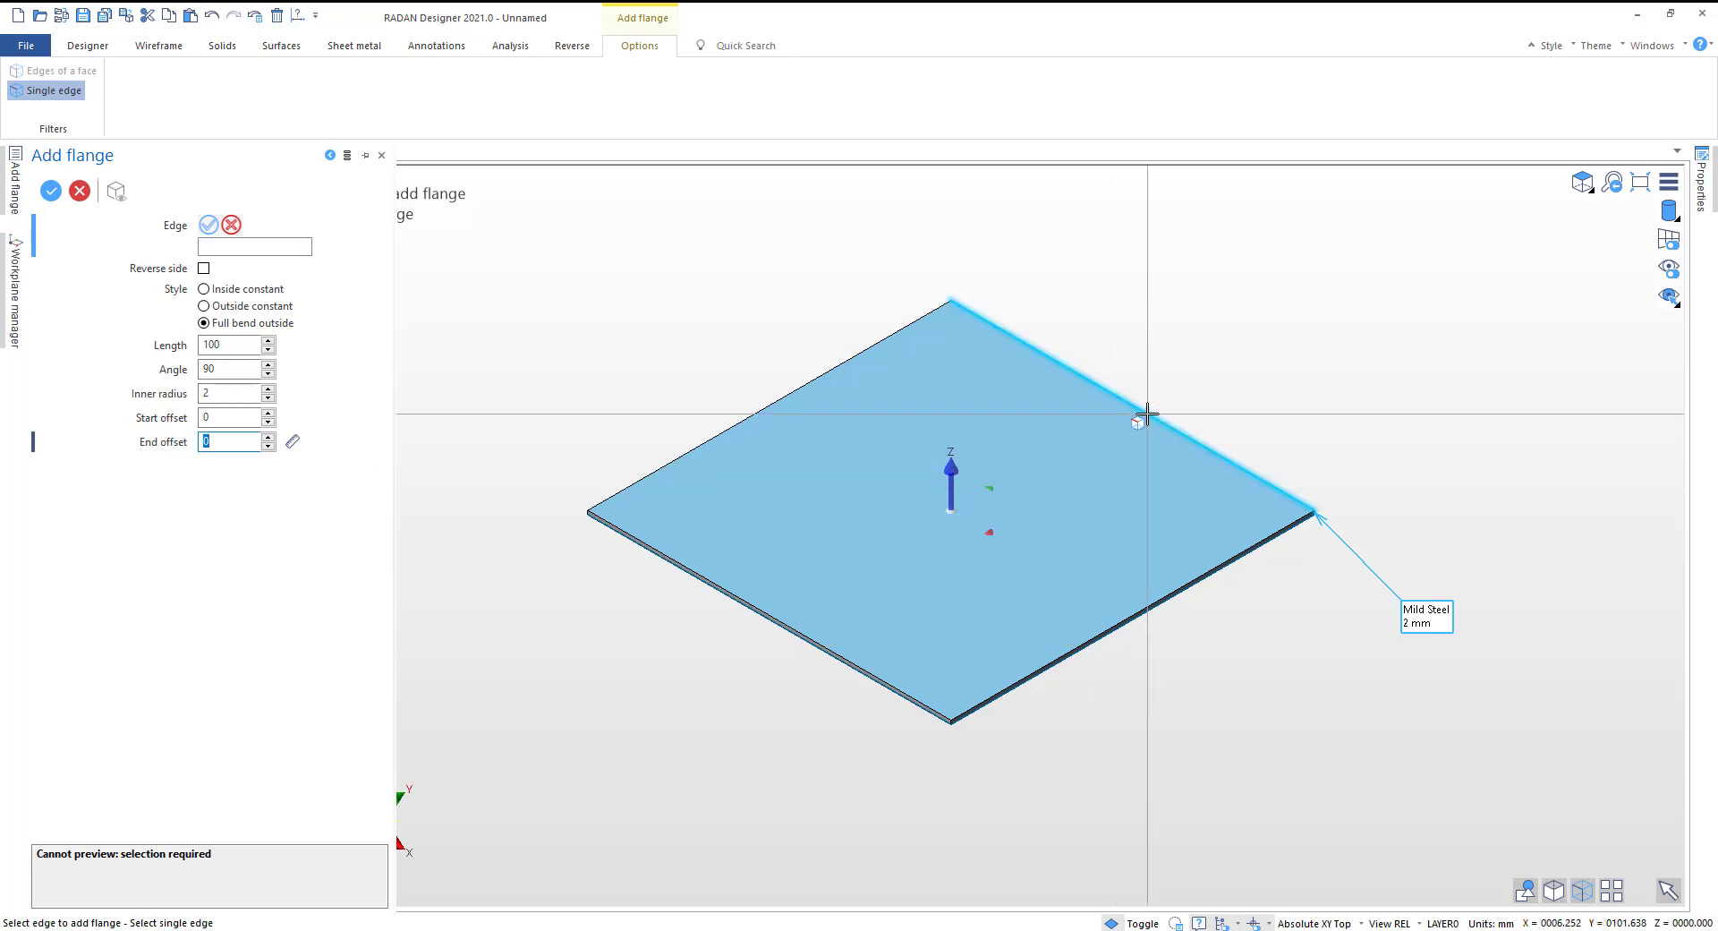
Step: Apply the flange to the plate's edge on the positive X side, trying the reverse side but keeping the original direction
left_click(1123, 624)
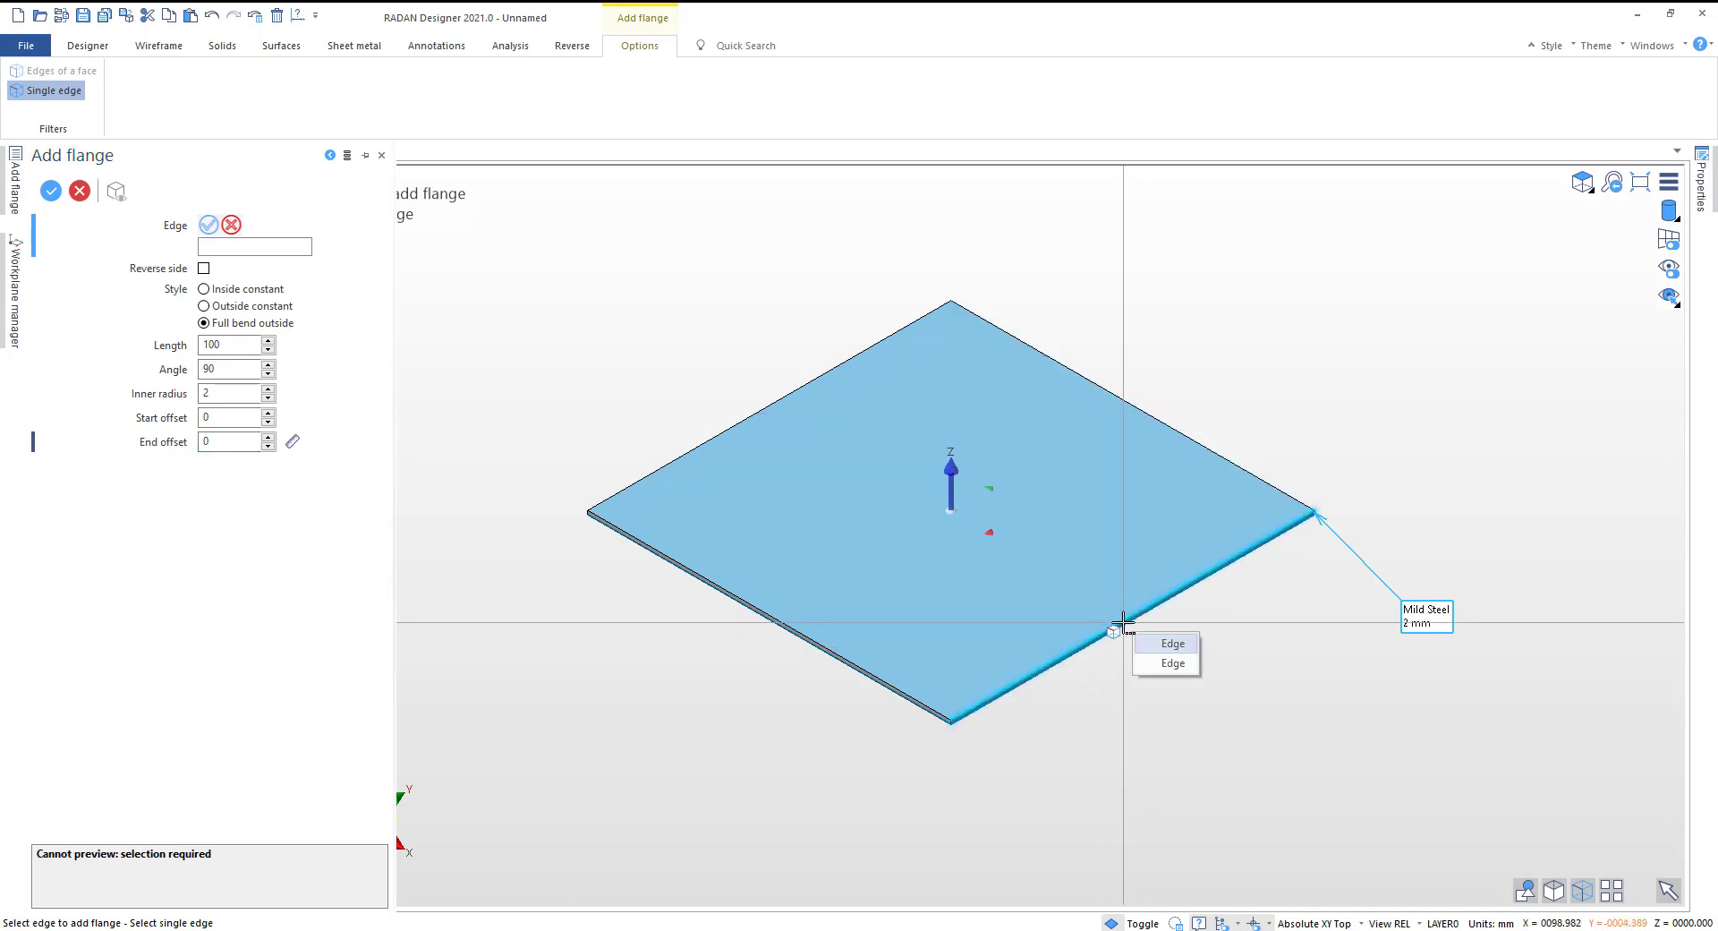
left_click(1165, 644)
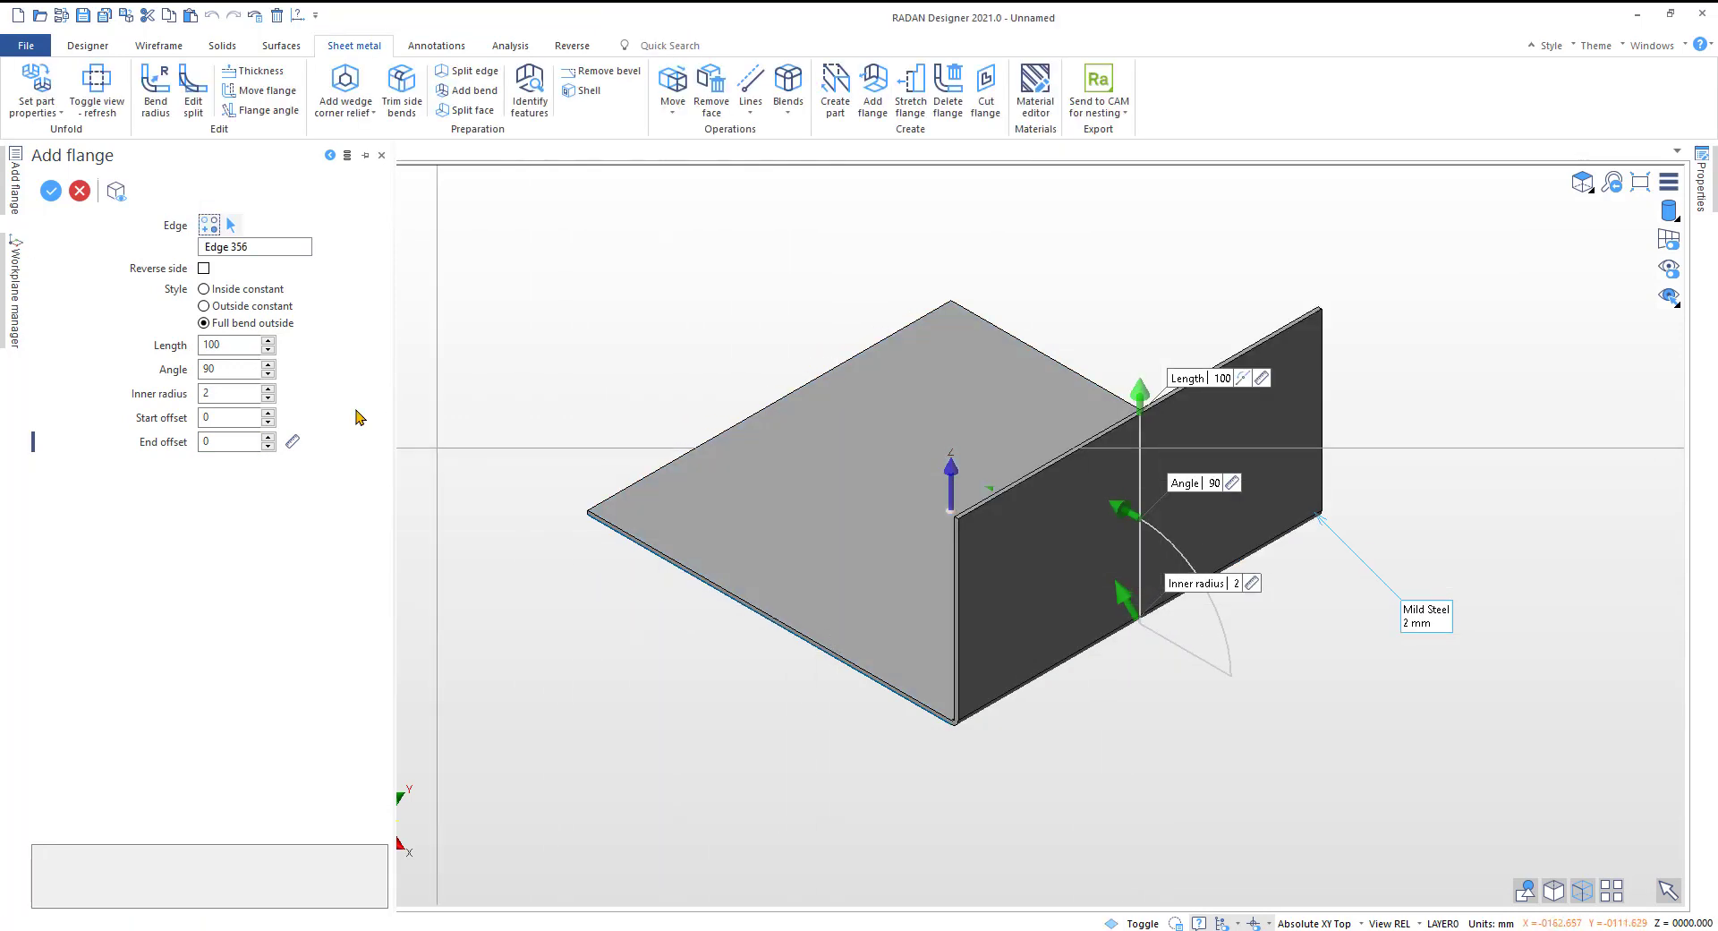
left_click(204, 268)
left_click(204, 270)
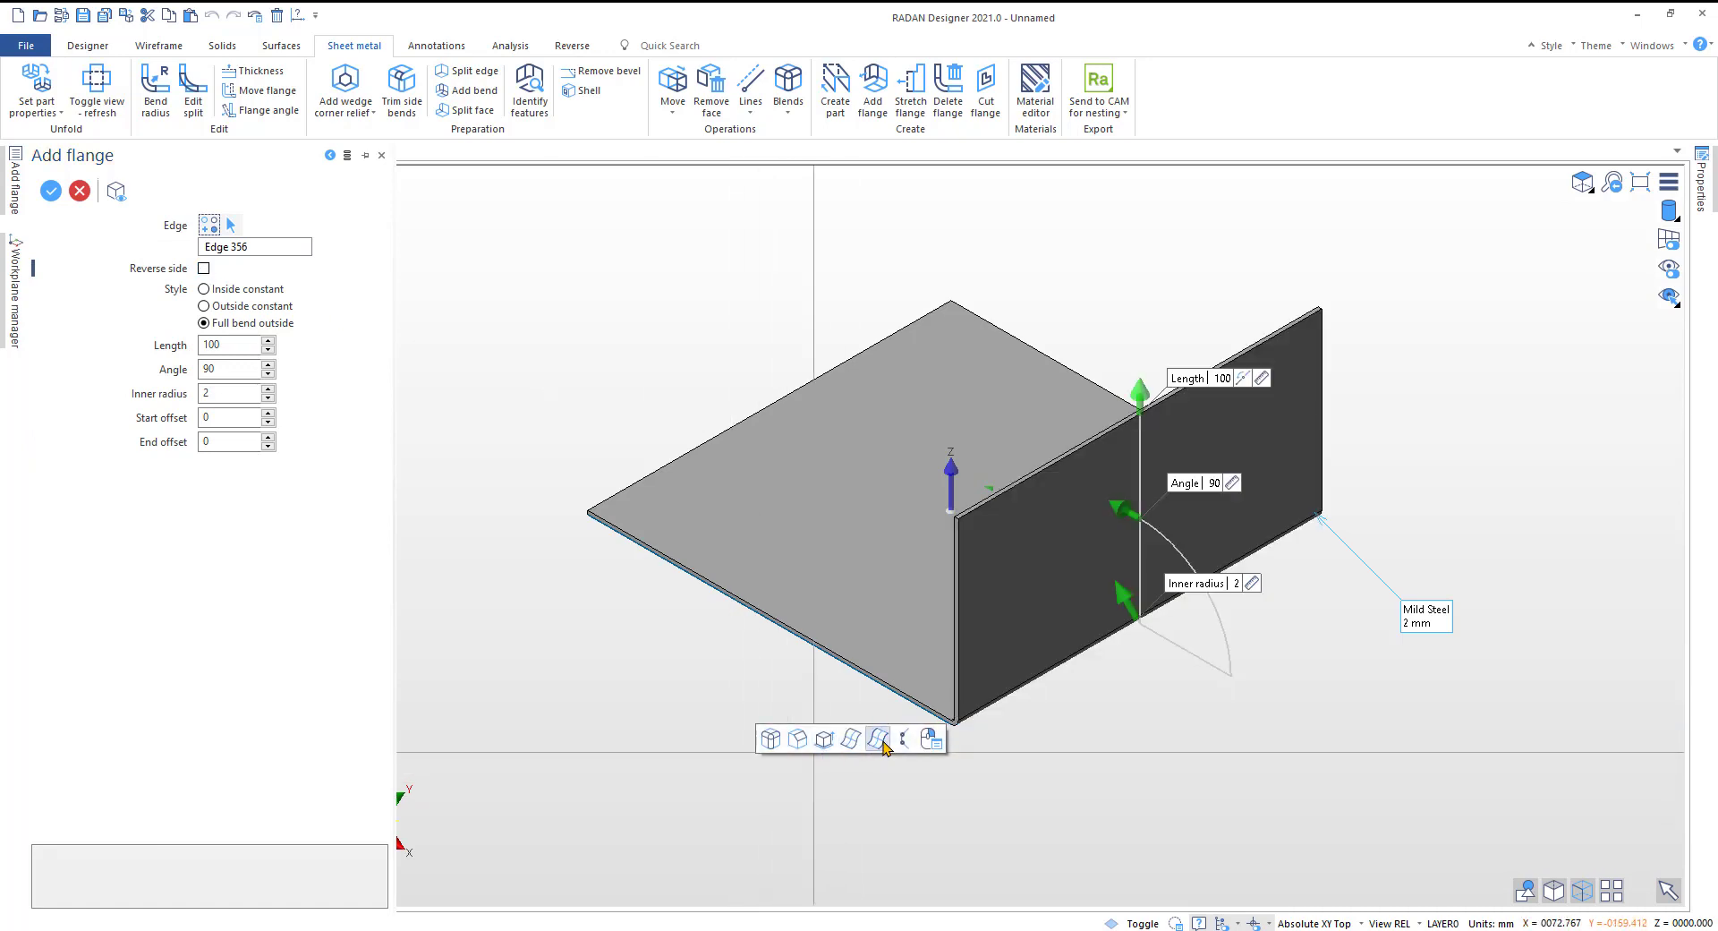
Step: Stretch the previewed flange to a length of 105, then set its length to 100
middle_click_drag(1062, 805, 1223, 624)
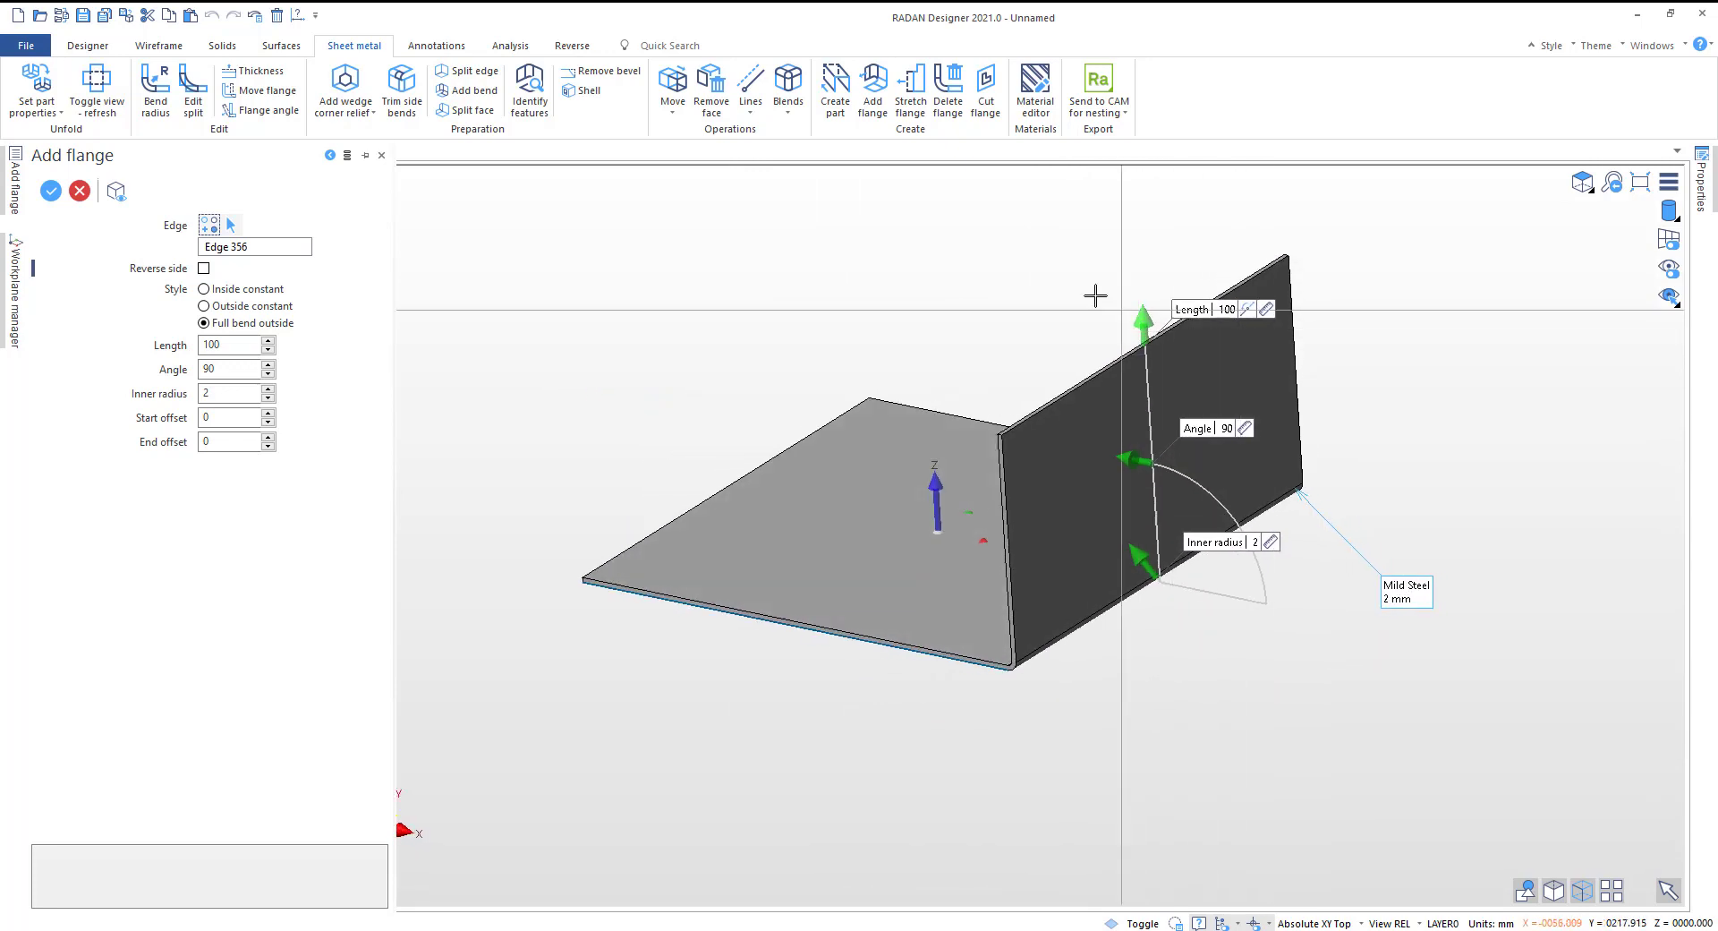
mouse_move(1135, 307)
left_mouse_down()
mouse_move(1127, 411)
mouse_move(1135, 309)
left_mouse_up()
left_click(1227, 298)
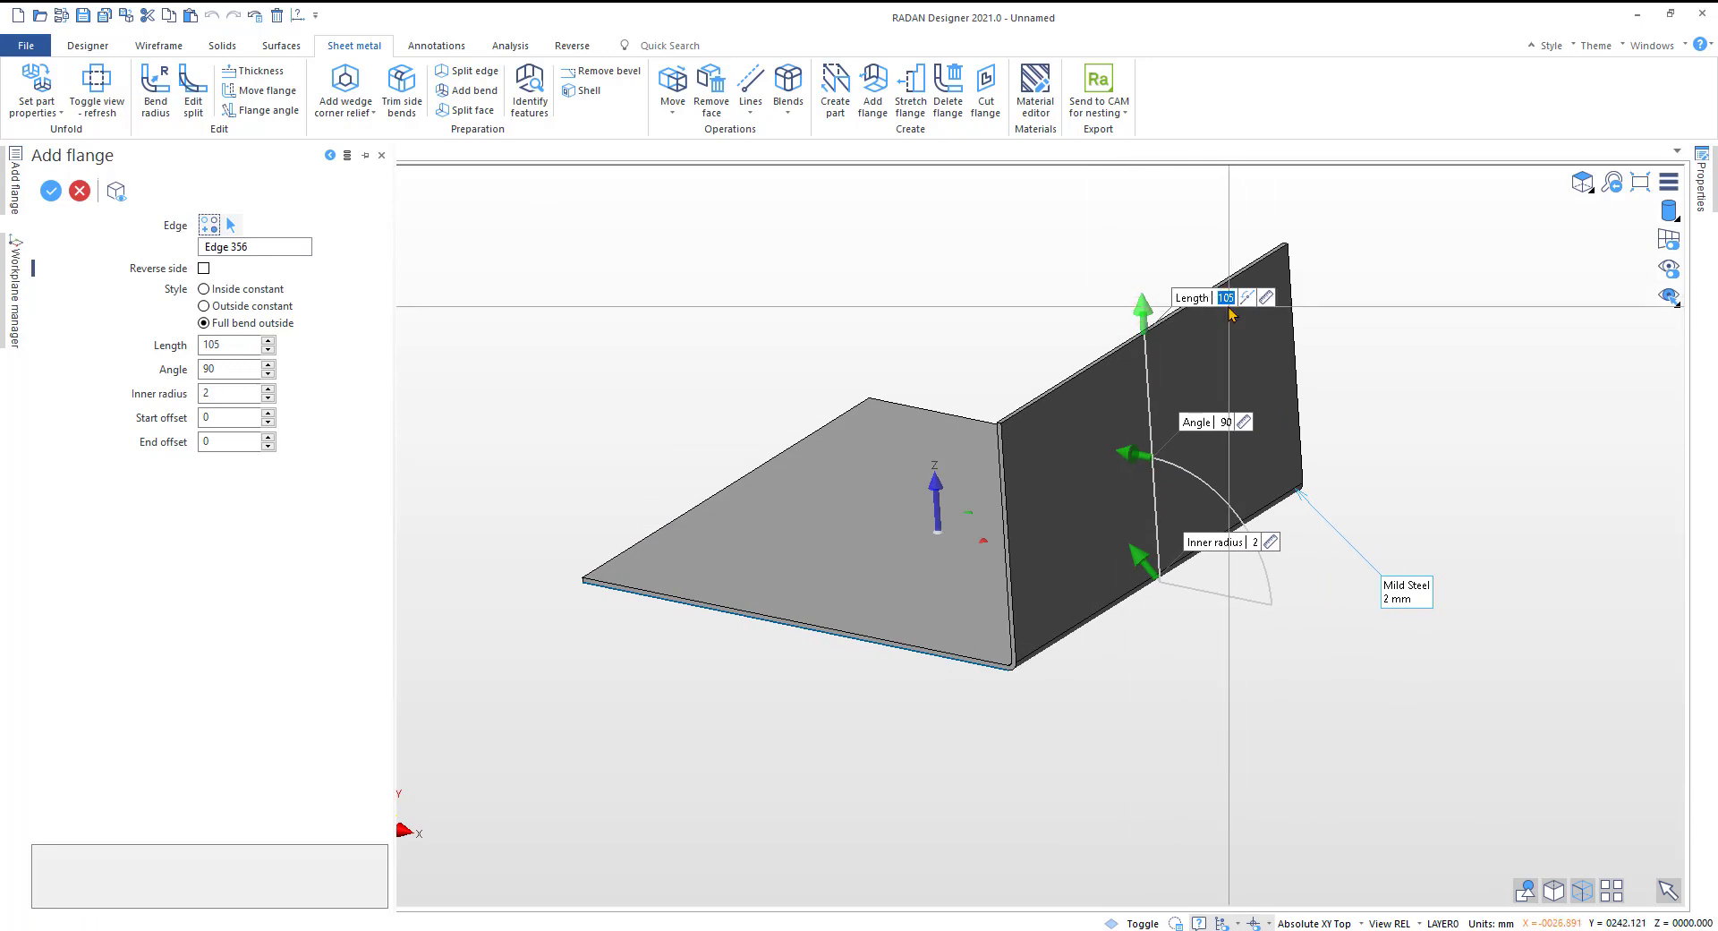
type("100")
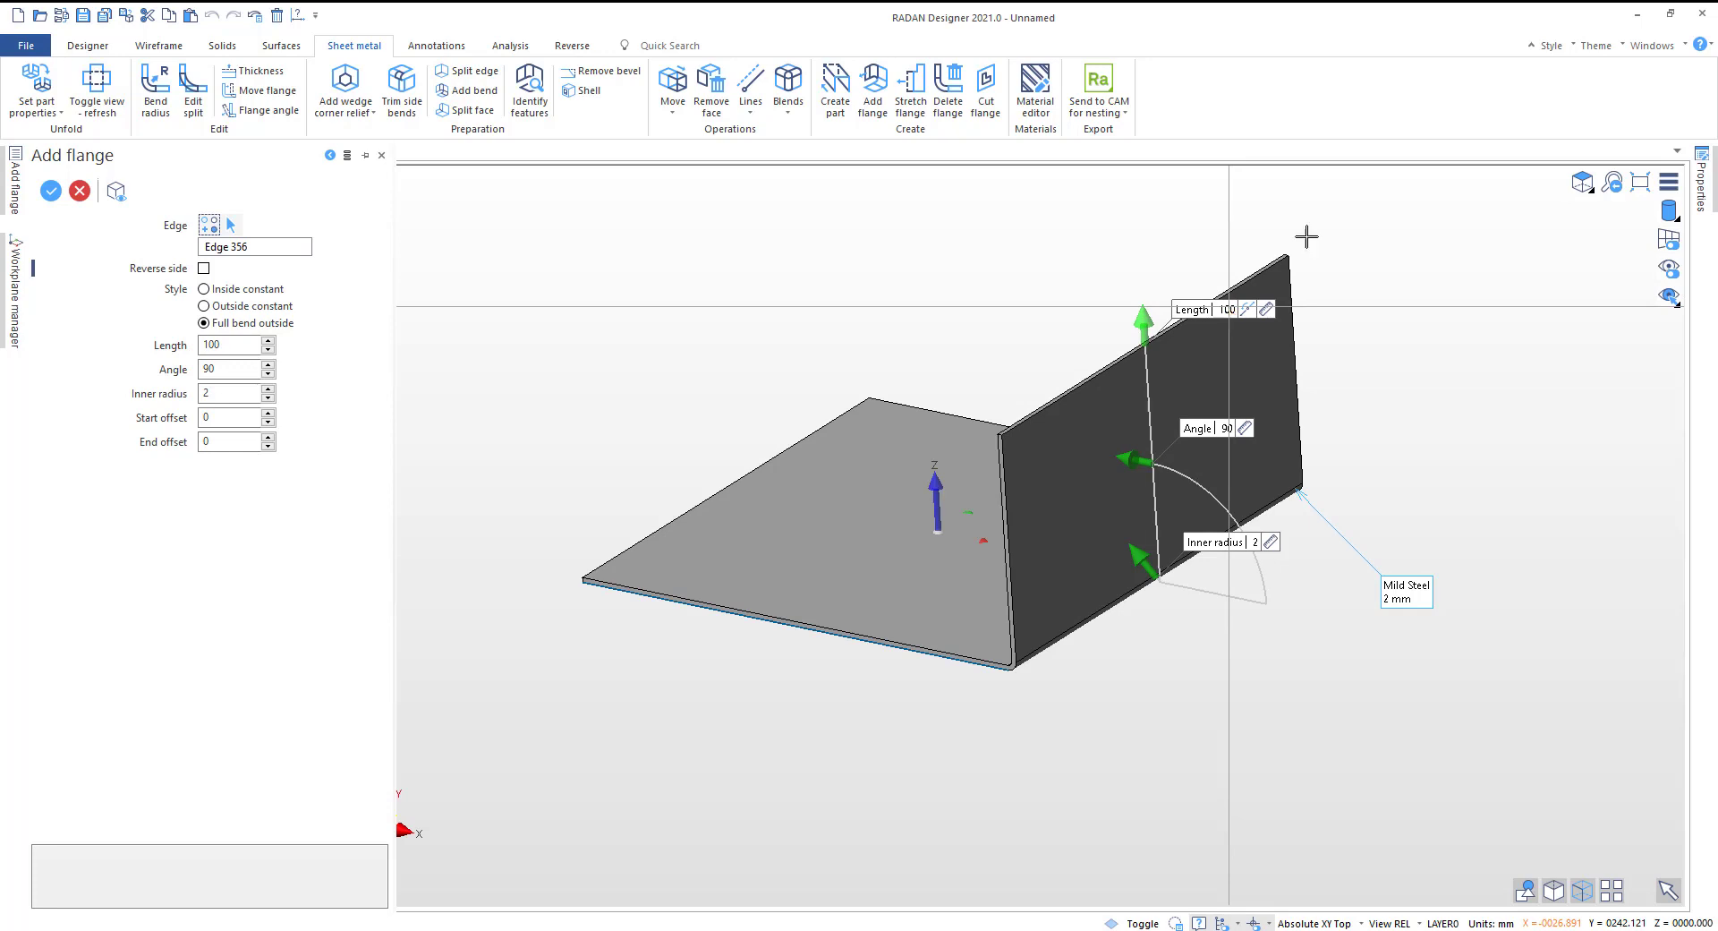
middle_click_drag(1120, 729, 1233, 716)
scroll(1233, 716, "up", 8)
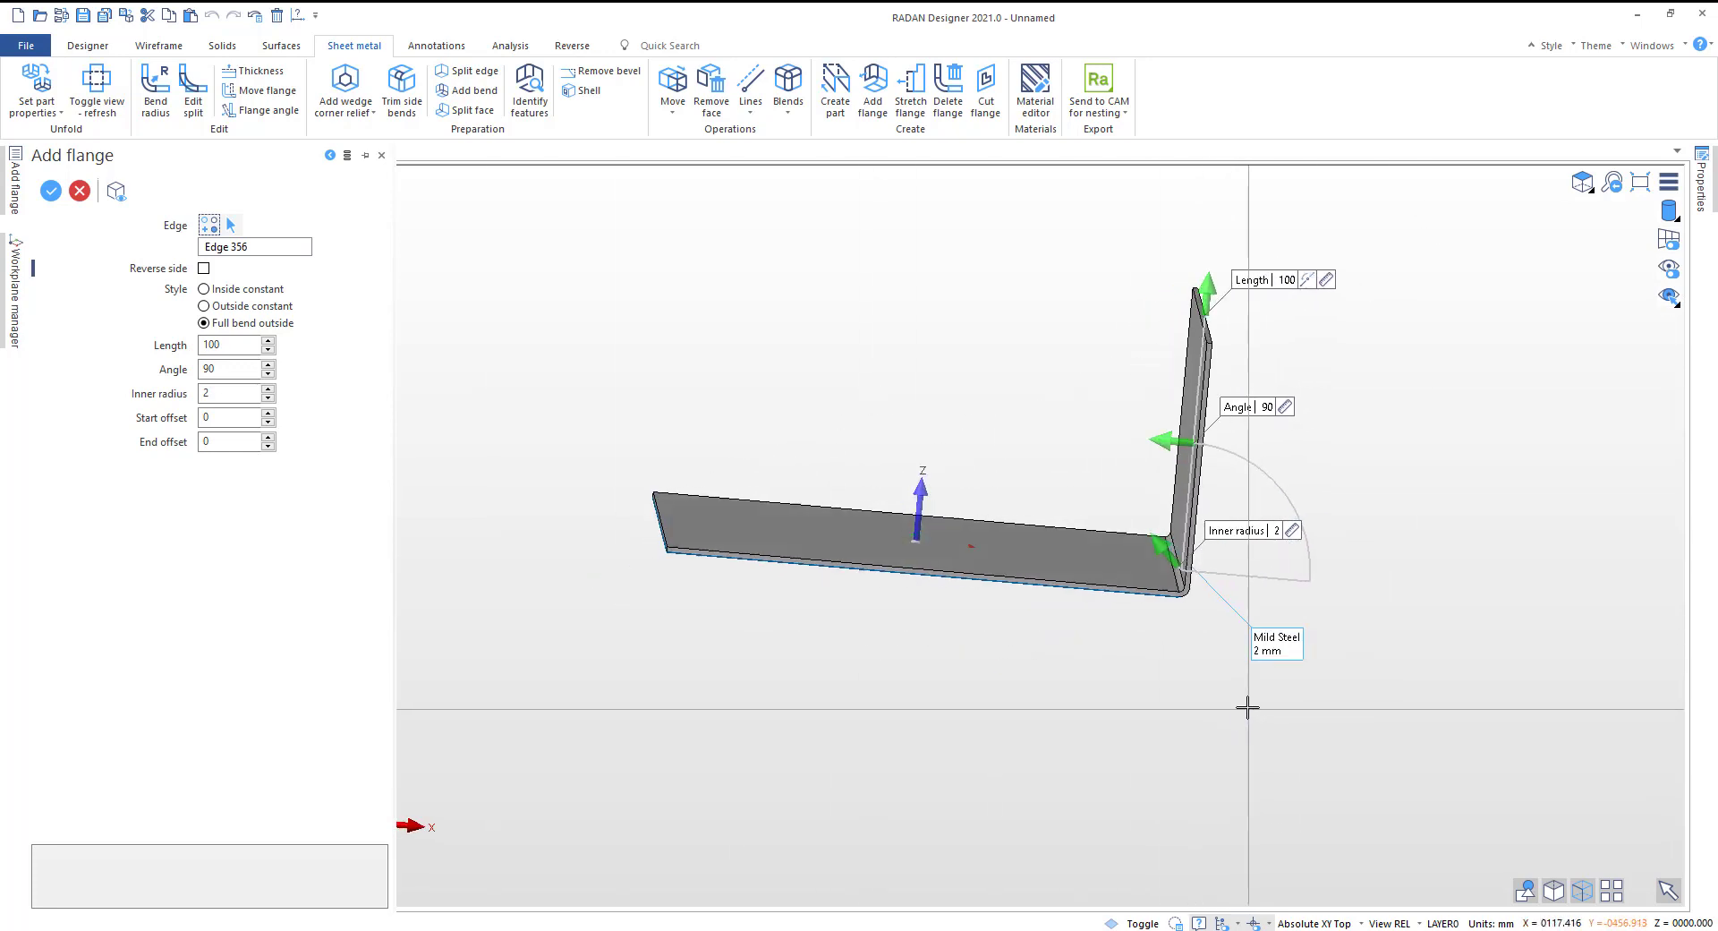
Step: Try the Inside constant and Outside constant bend styles, return to Full bend outside, and create the first flange
middle_click_drag(1339, 630, 1331, 636)
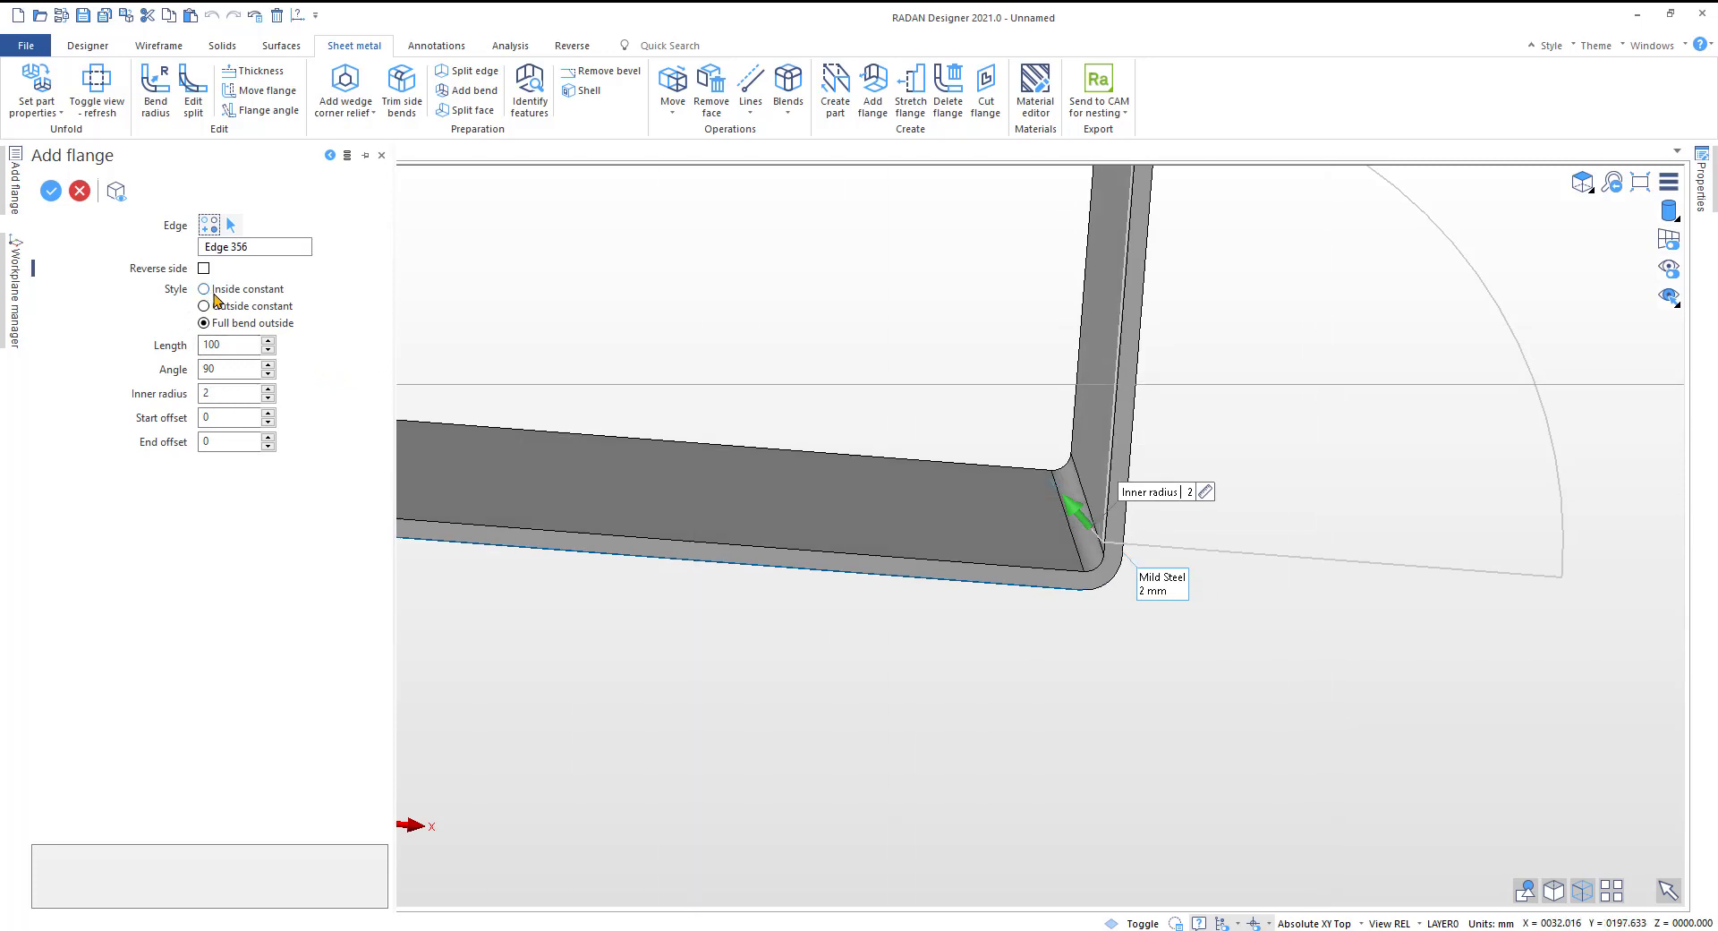
left_click(221, 293)
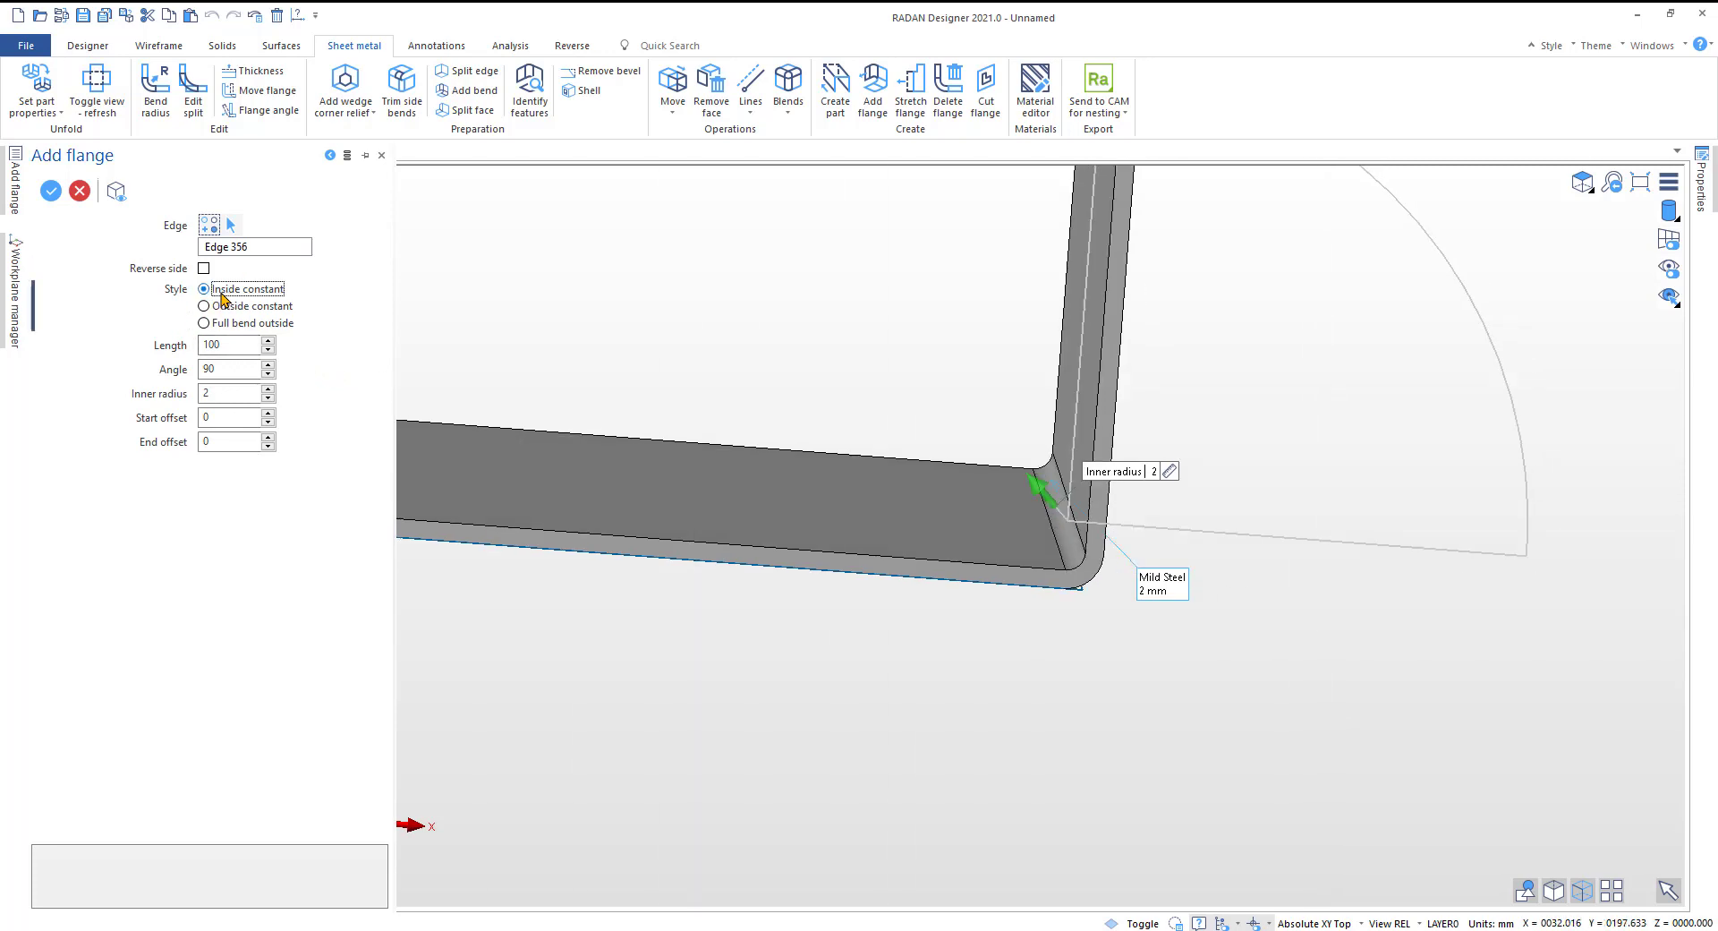
left_click(221, 307)
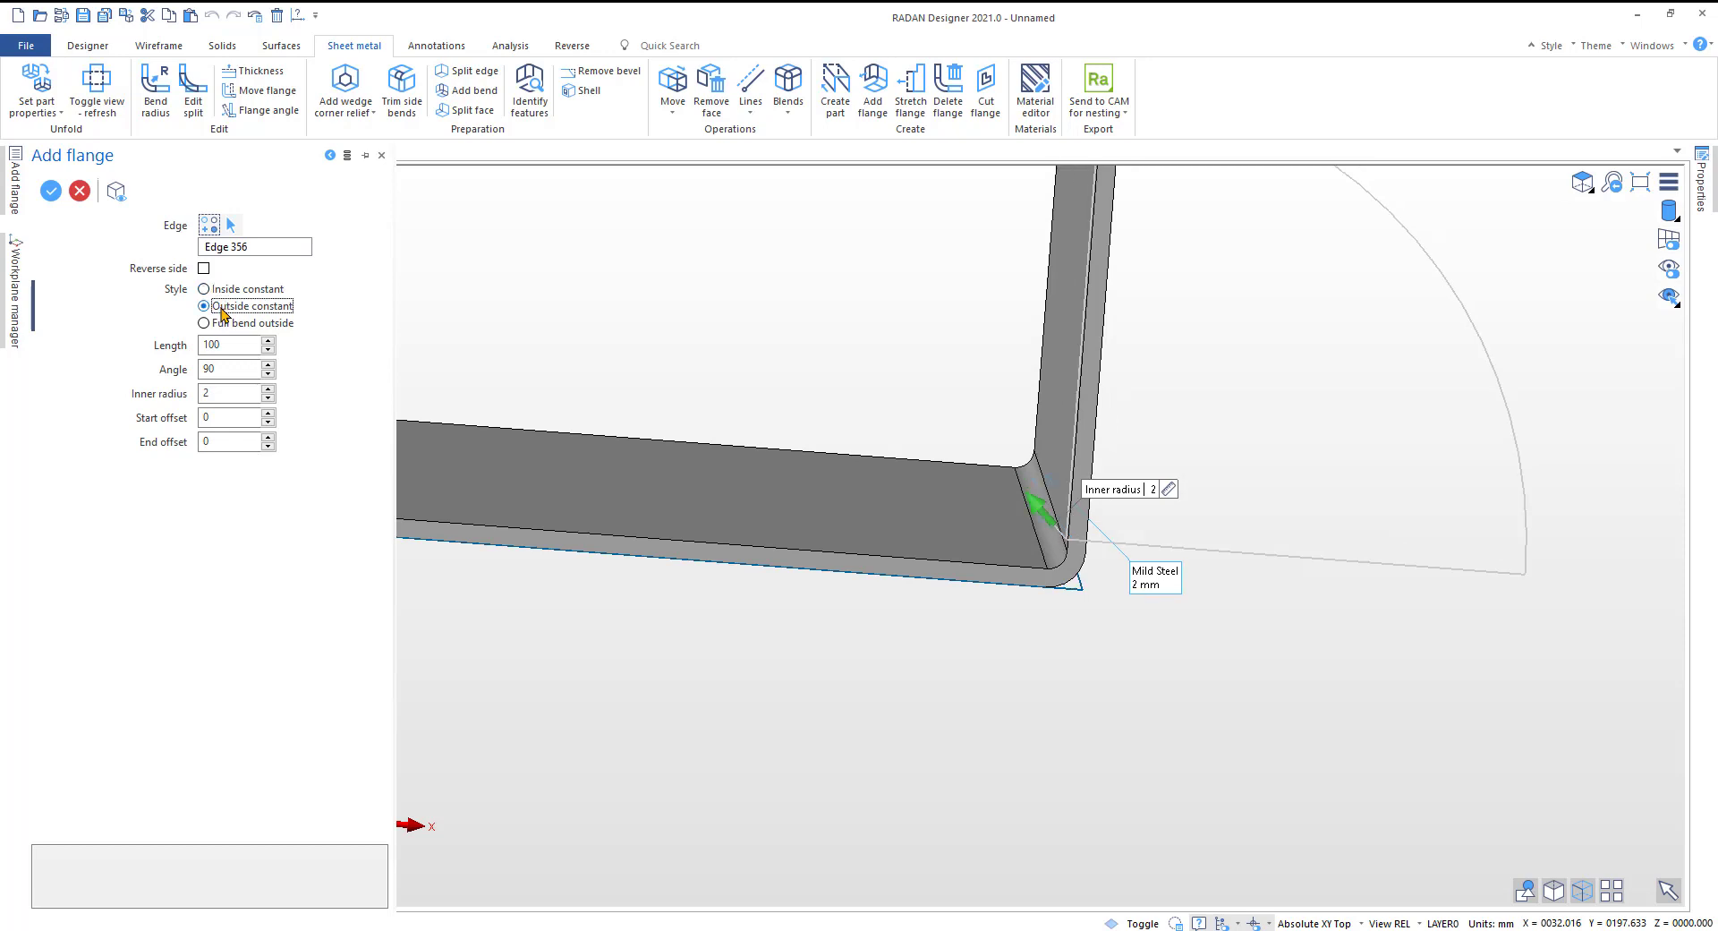
left_click(225, 324)
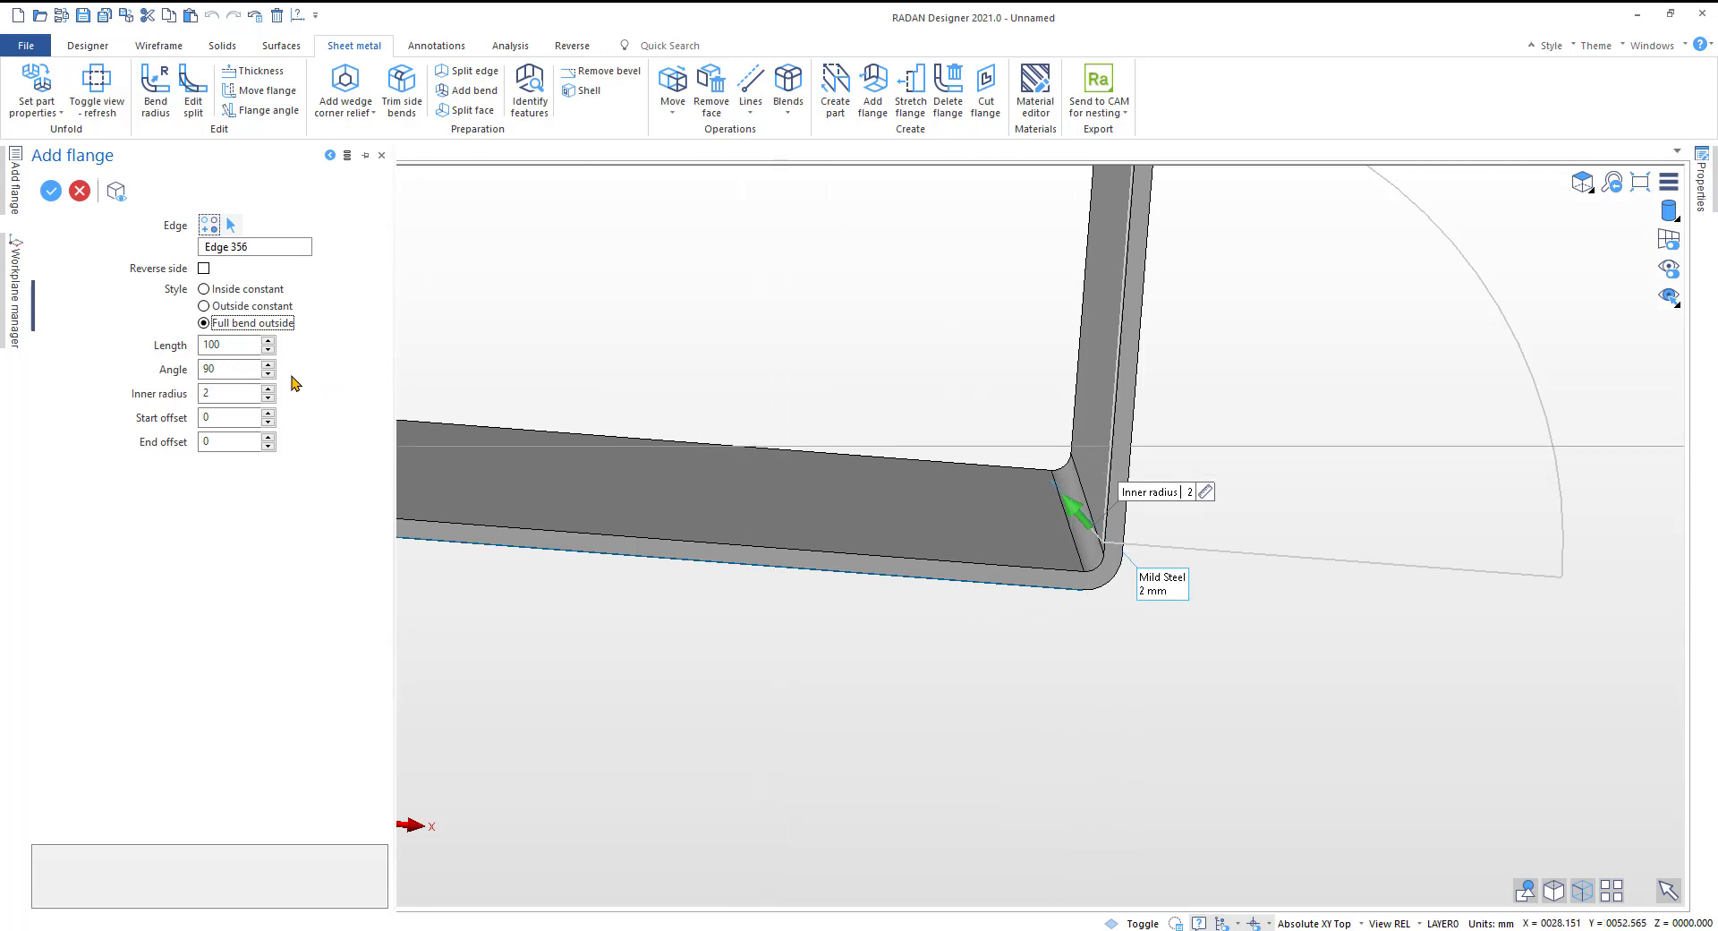
left_click(229, 327)
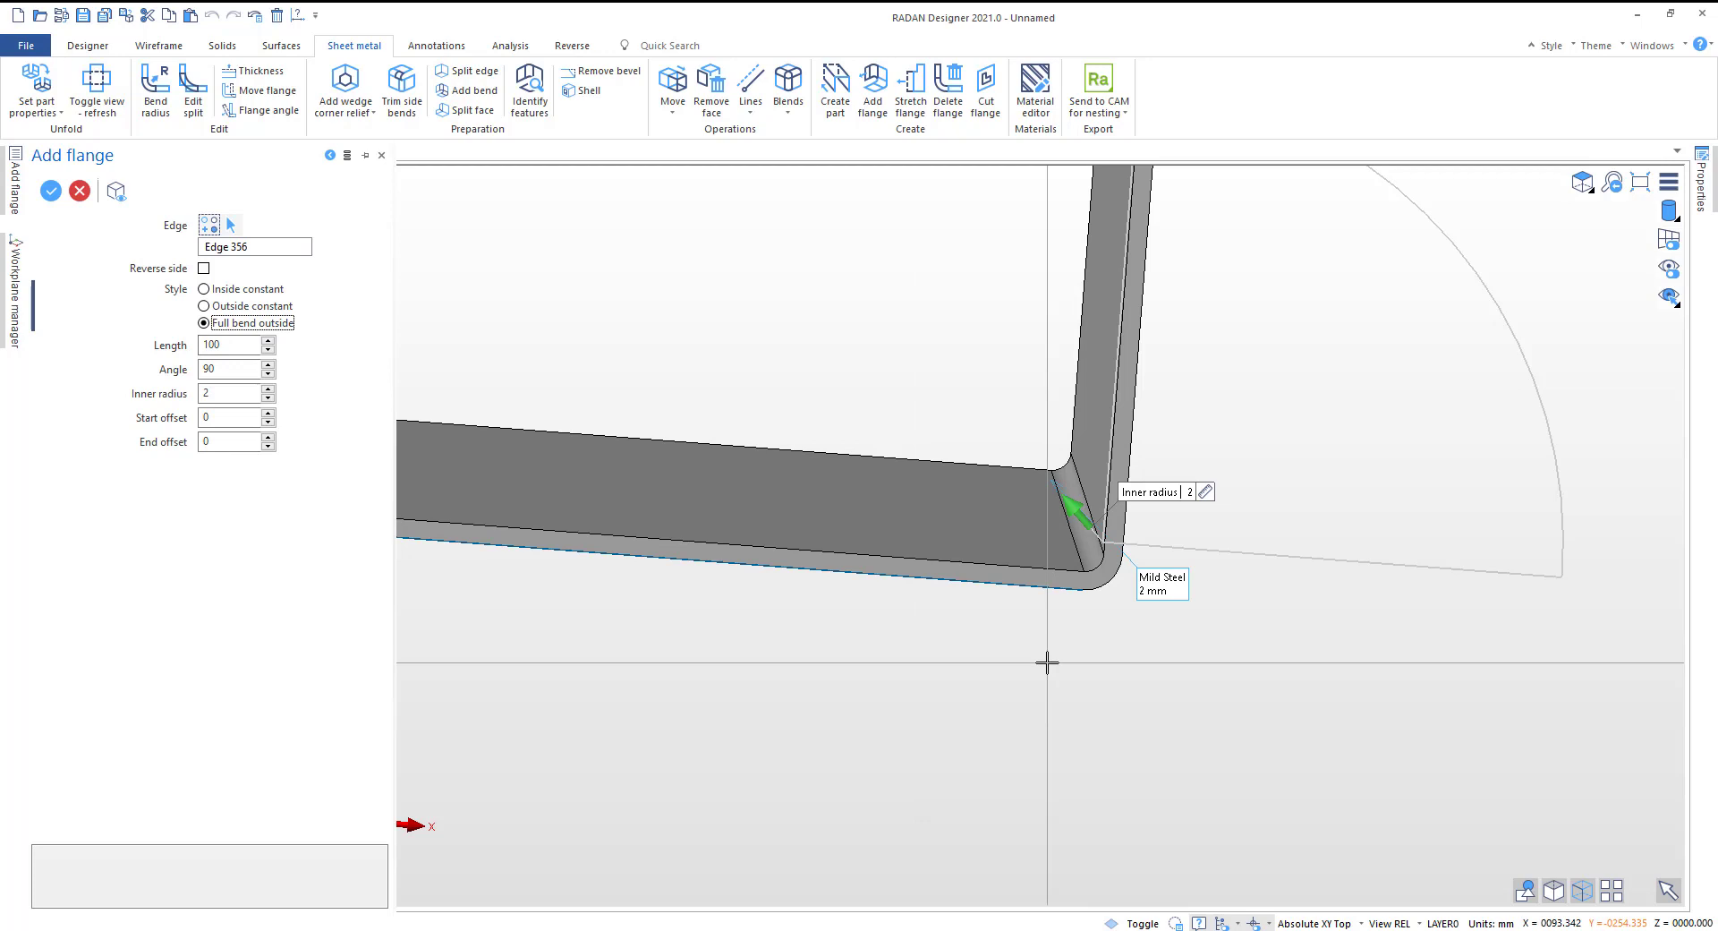
right_click(1047, 663)
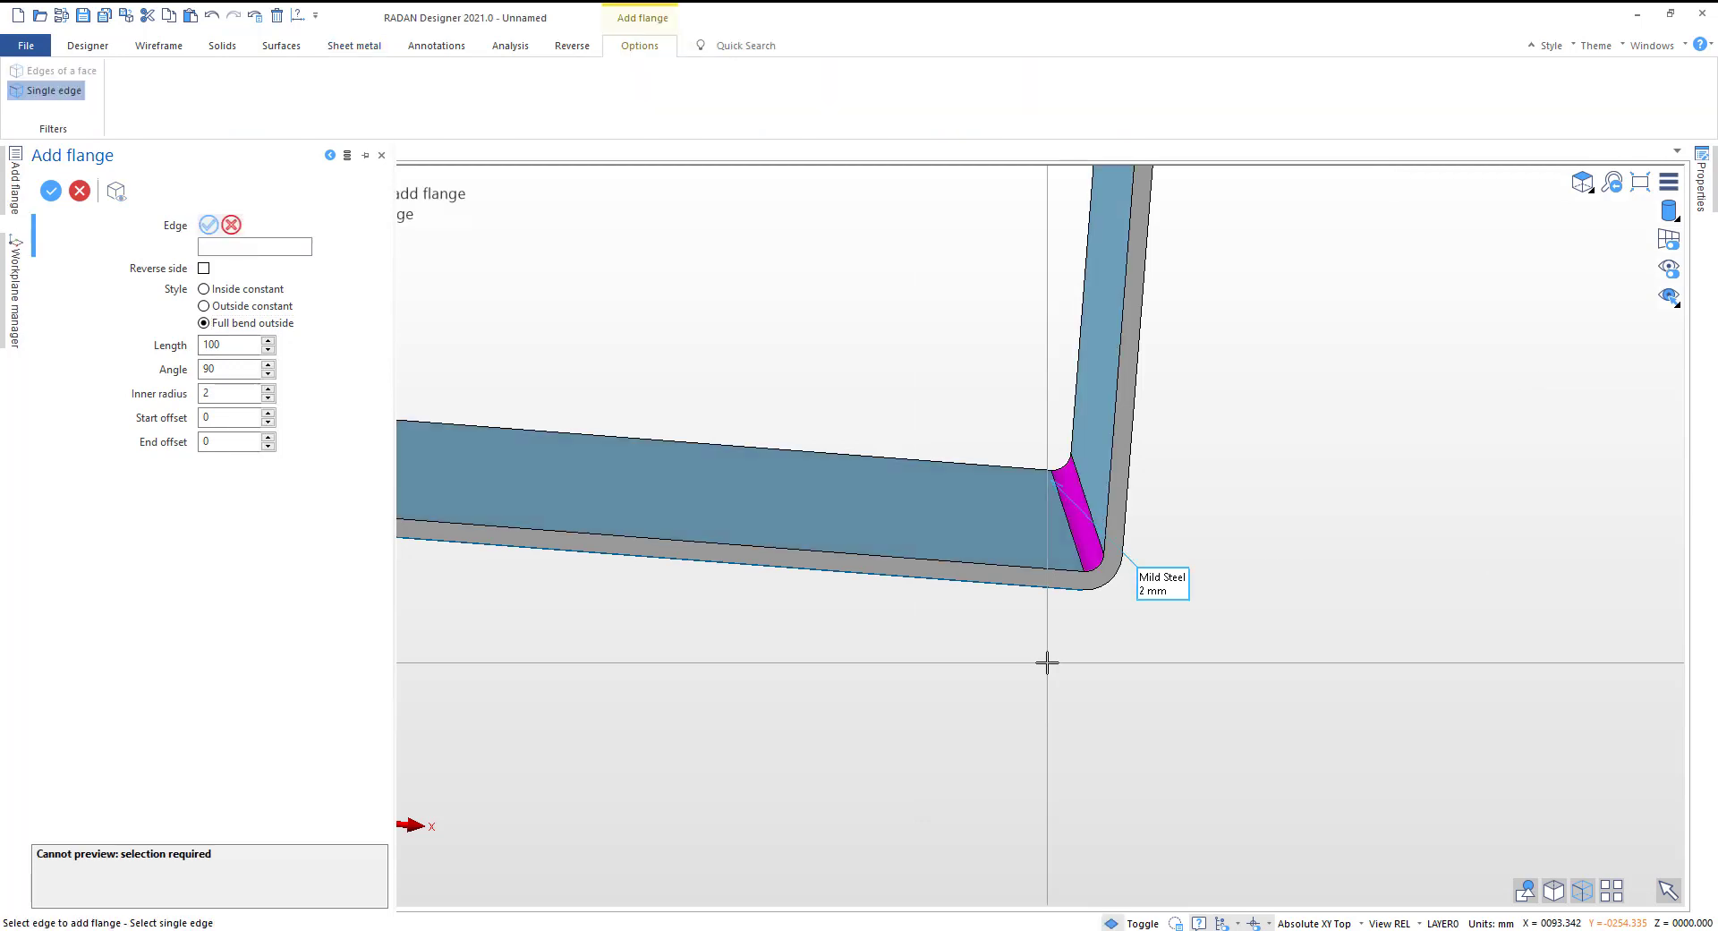
right_click(1047, 662)
Step: Start a second flange with length 100, angle 90 and inner radius 2 on the plate's positive Y edge
middle_click_drag(1351, 659, 1303, 660)
scroll(1303, 659, "down", 3)
scroll(1303, 660, "down", 2)
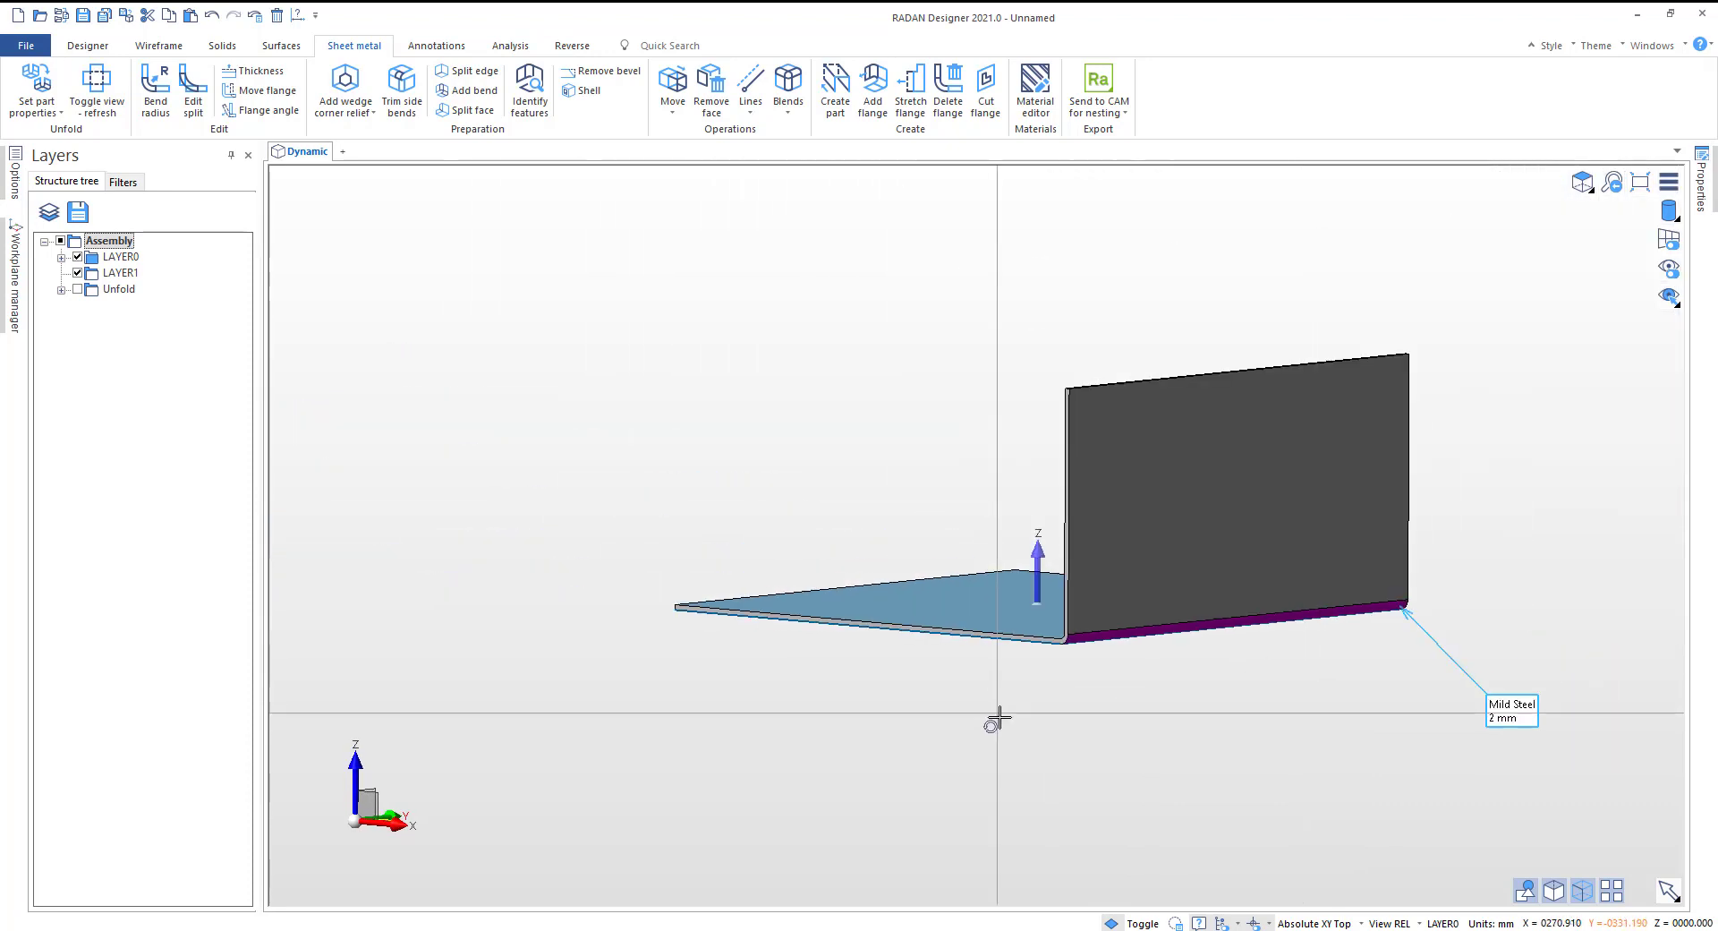
middle_click_drag(996, 716, 1131, 751)
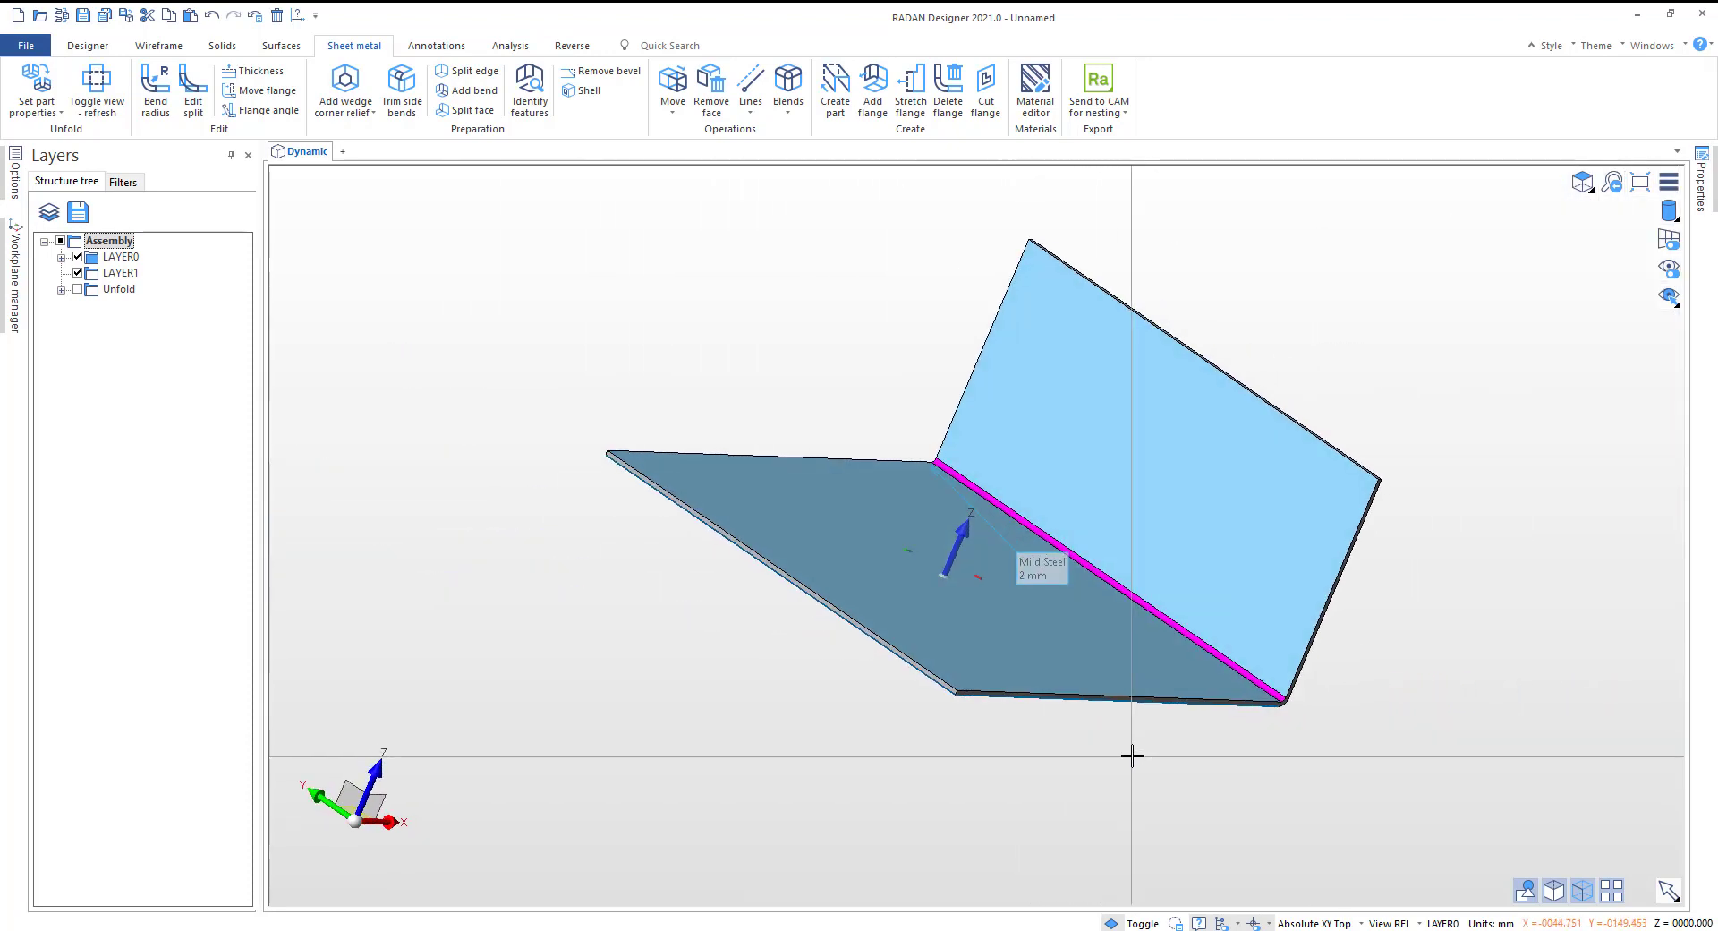
middle_click_drag(626, 525, 575, 533)
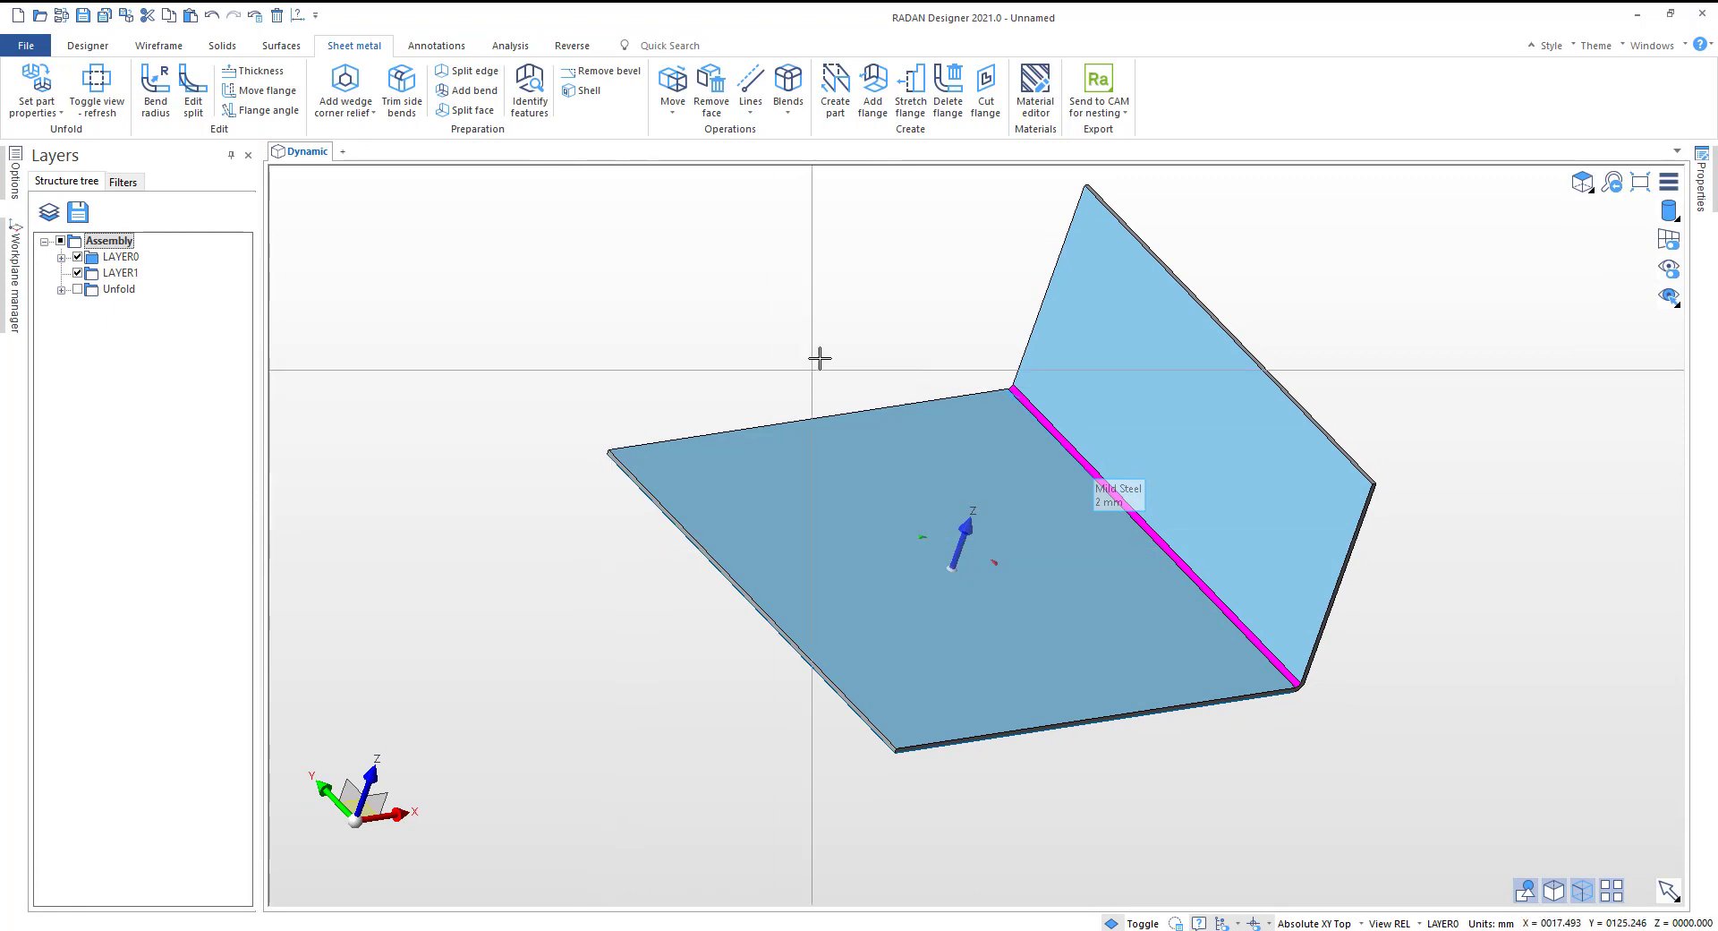
left_click(874, 100)
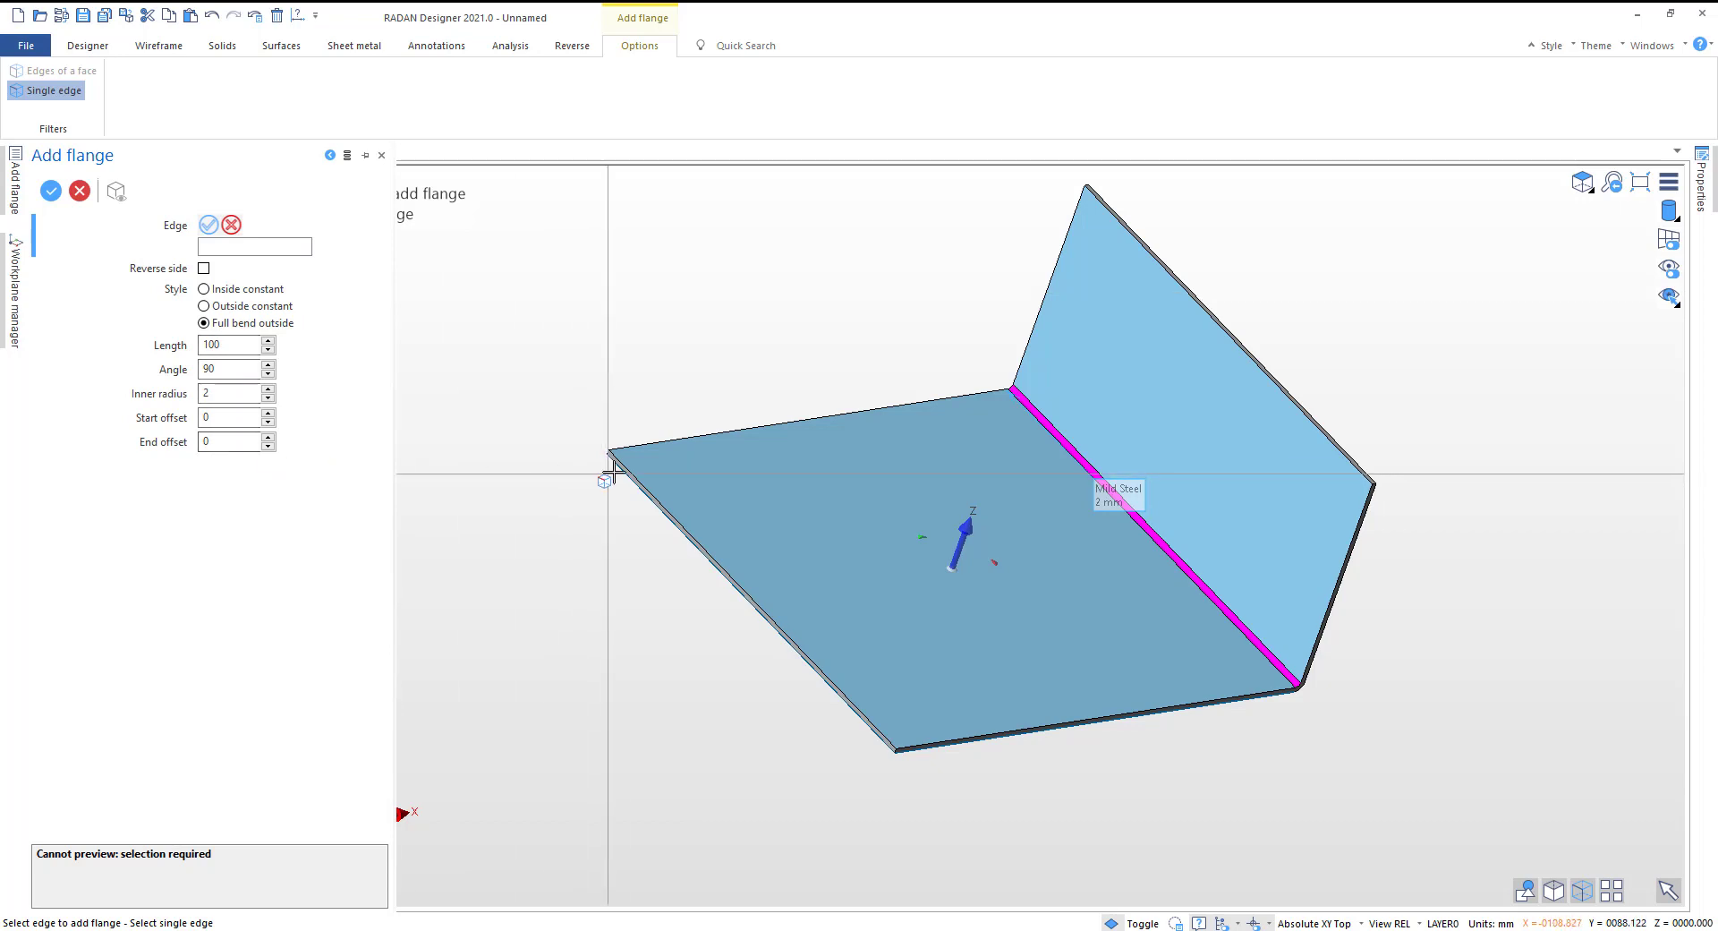
left_click(643, 447)
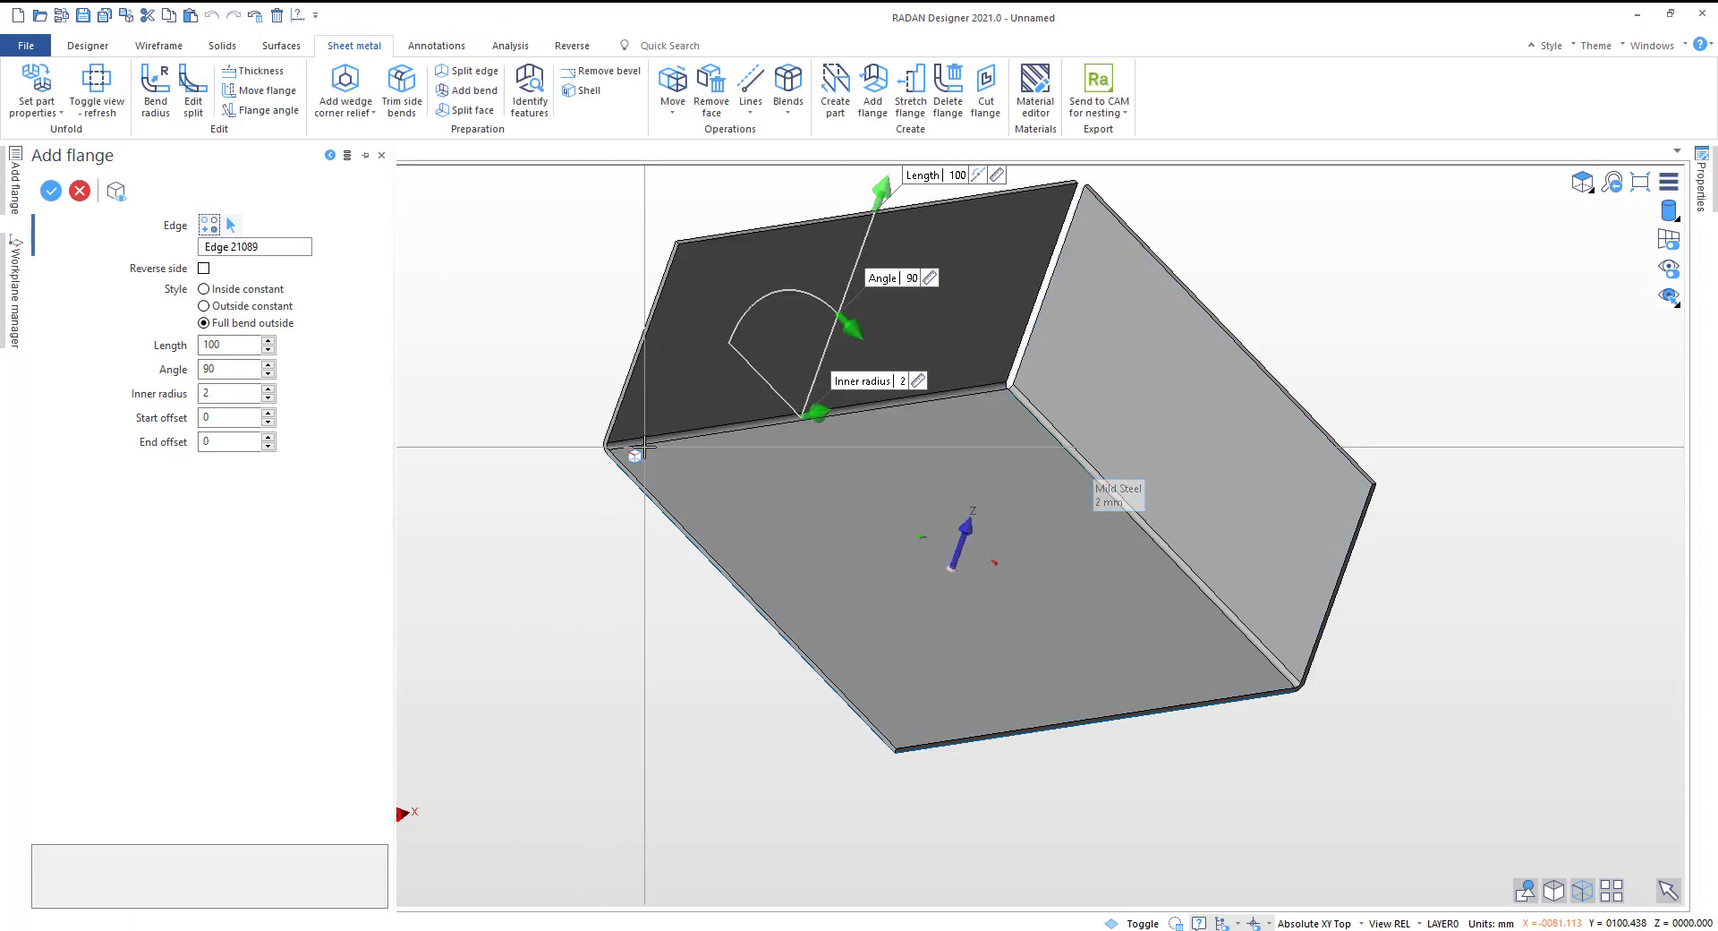
Step: Stretch the second flange to the first flange's upper corner for a length of 100, and create it
left_click_drag(879, 185, 856, 228)
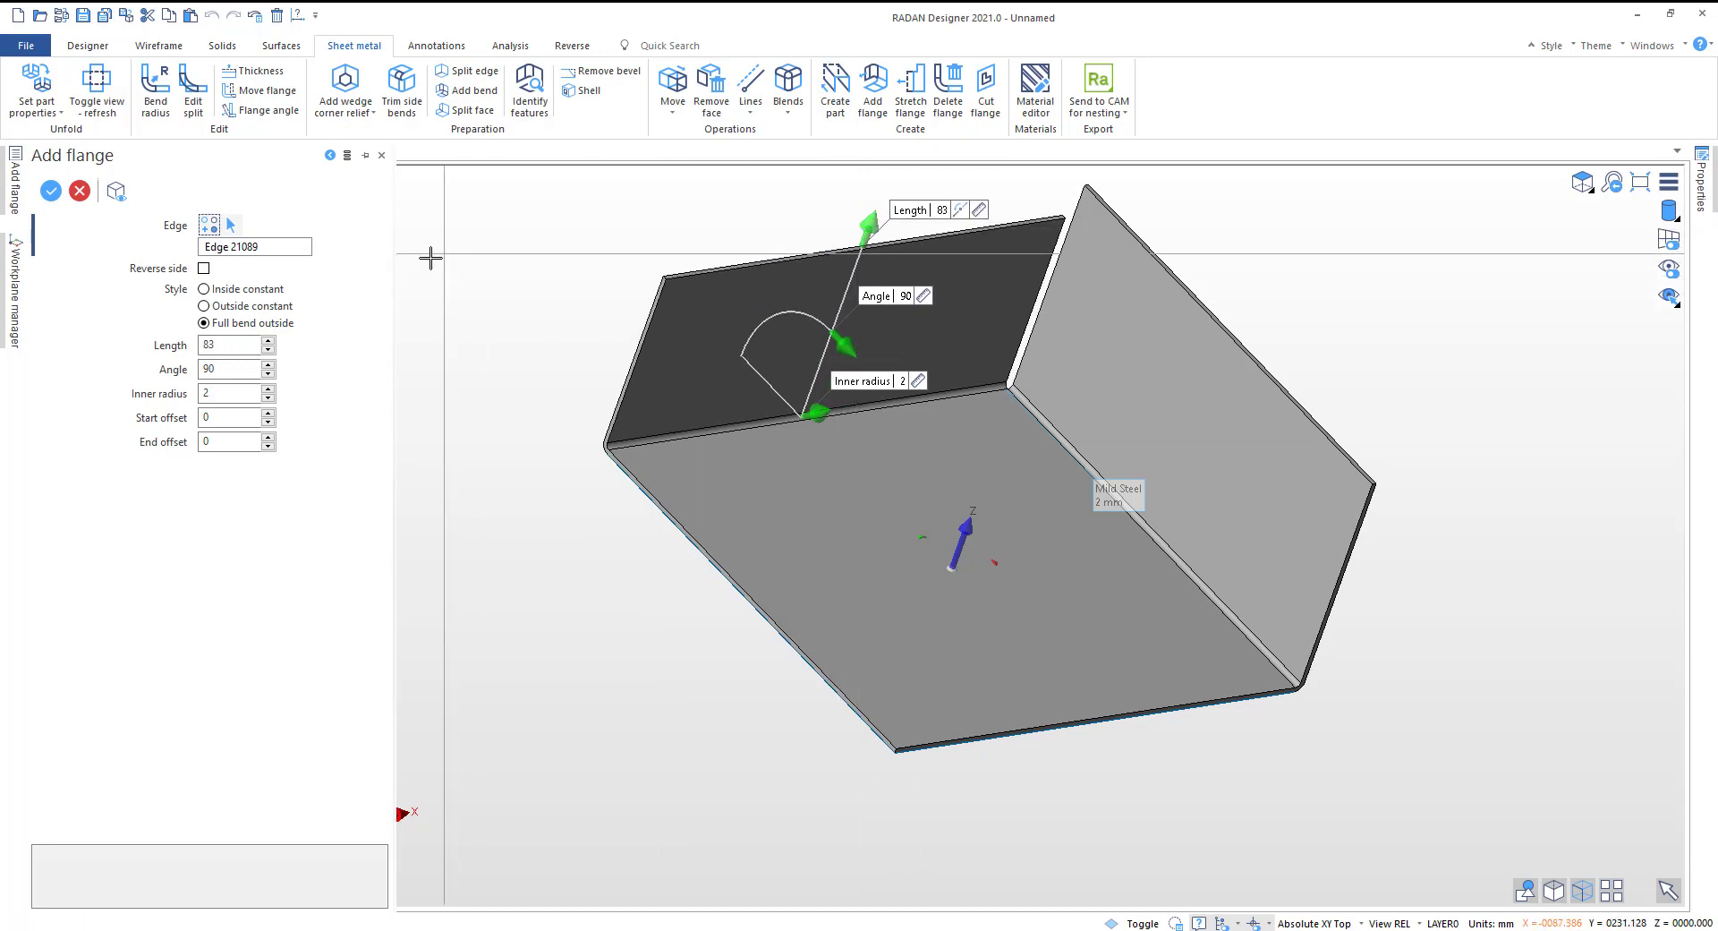
double_click(203, 344)
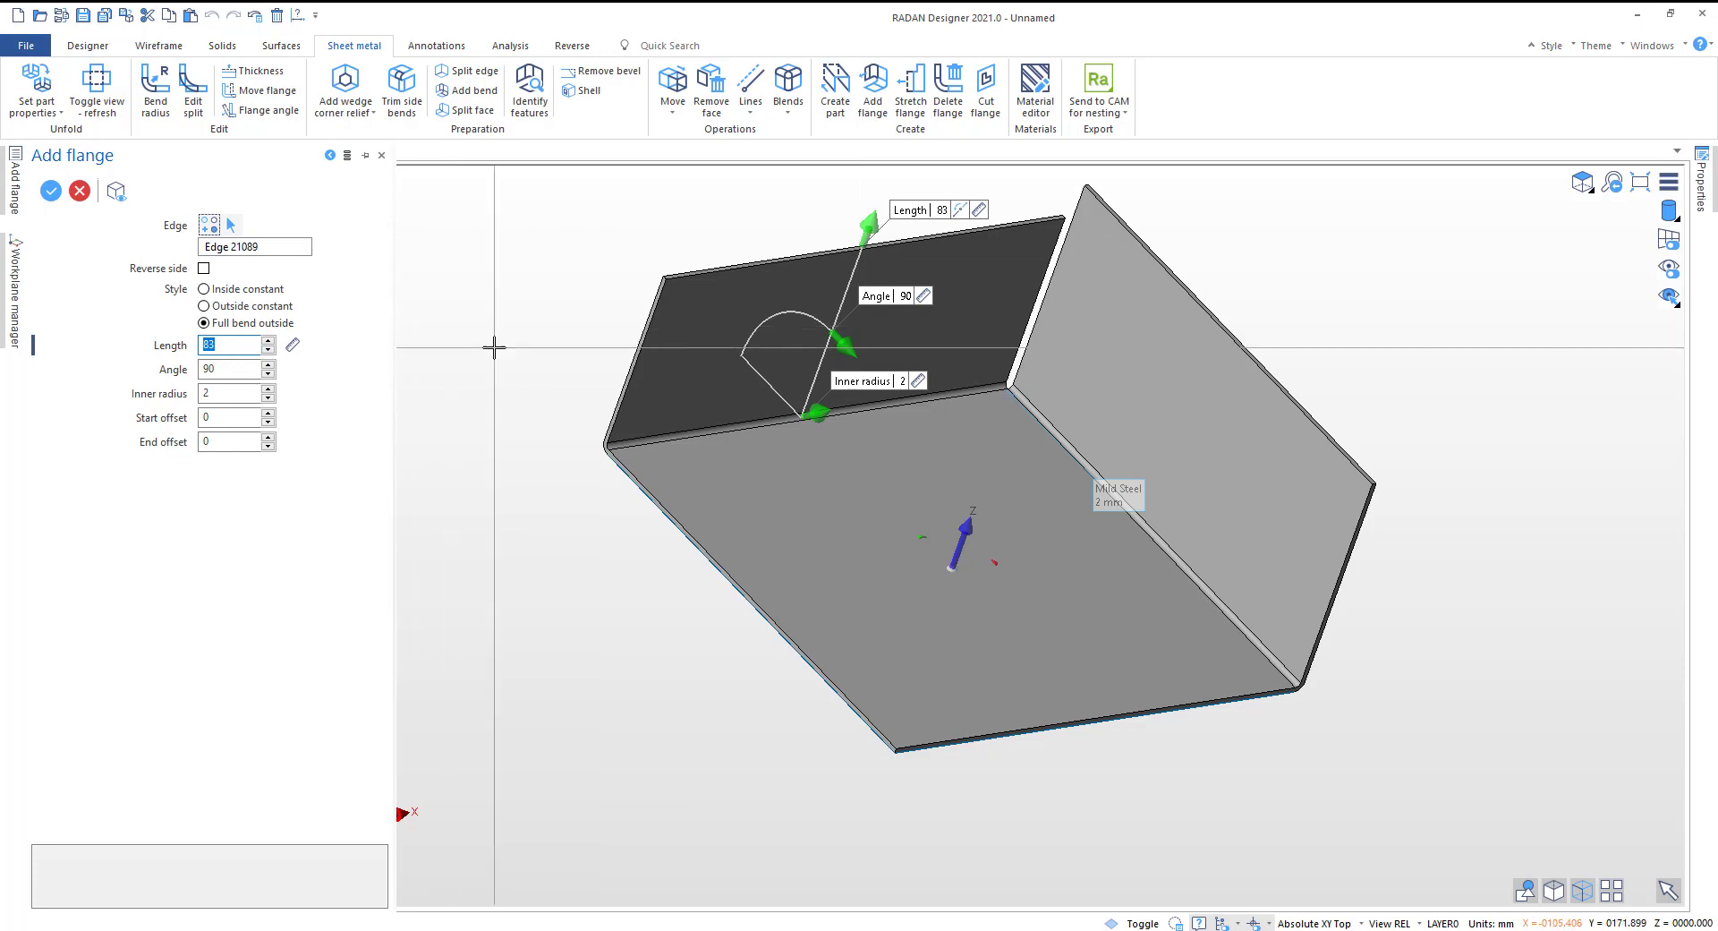
left_click_drag(871, 232, 871, 223)
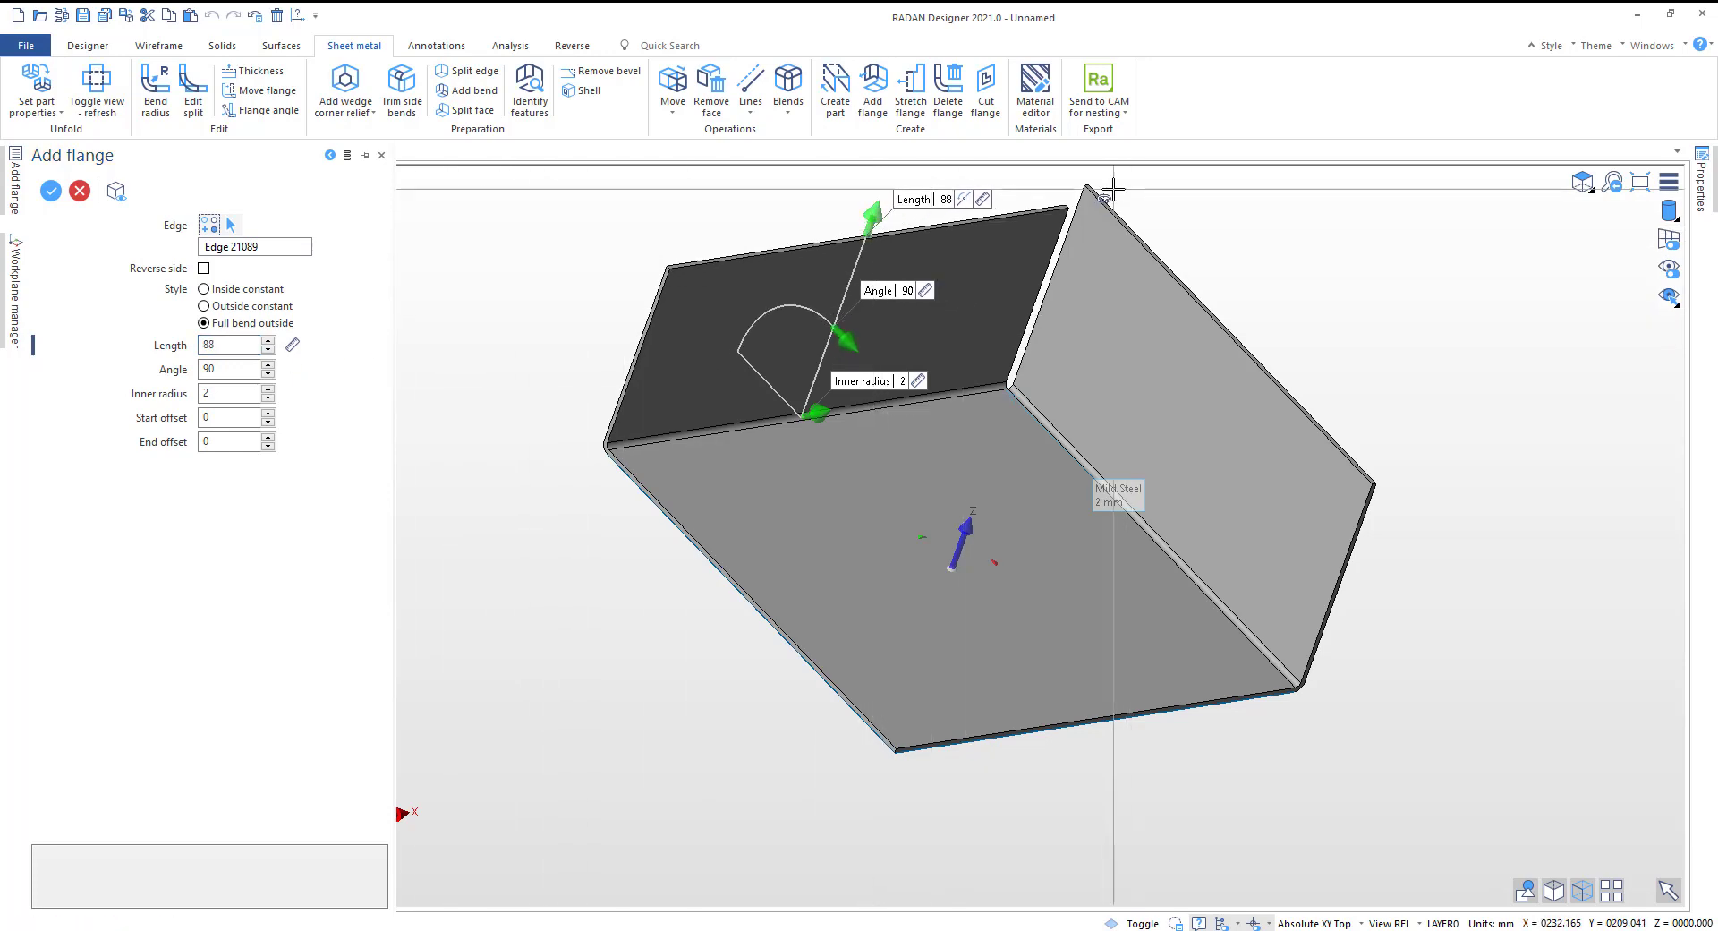
scroll(966, 187, "up", 4)
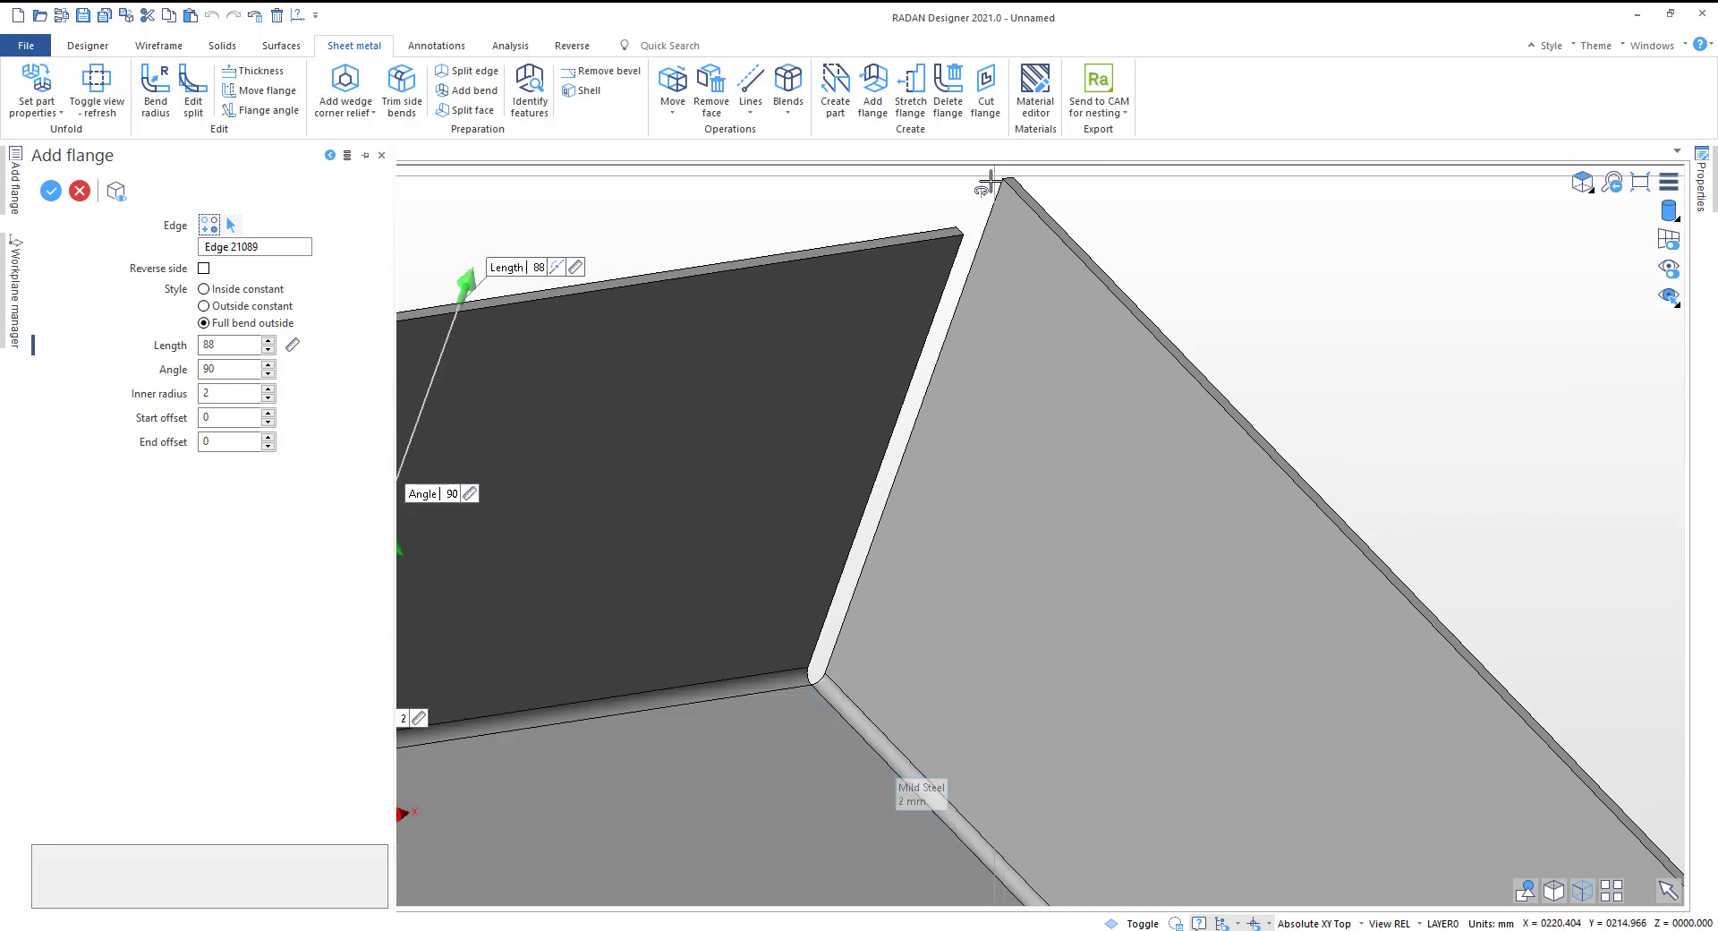
left_click_drag(468, 291, 996, 179)
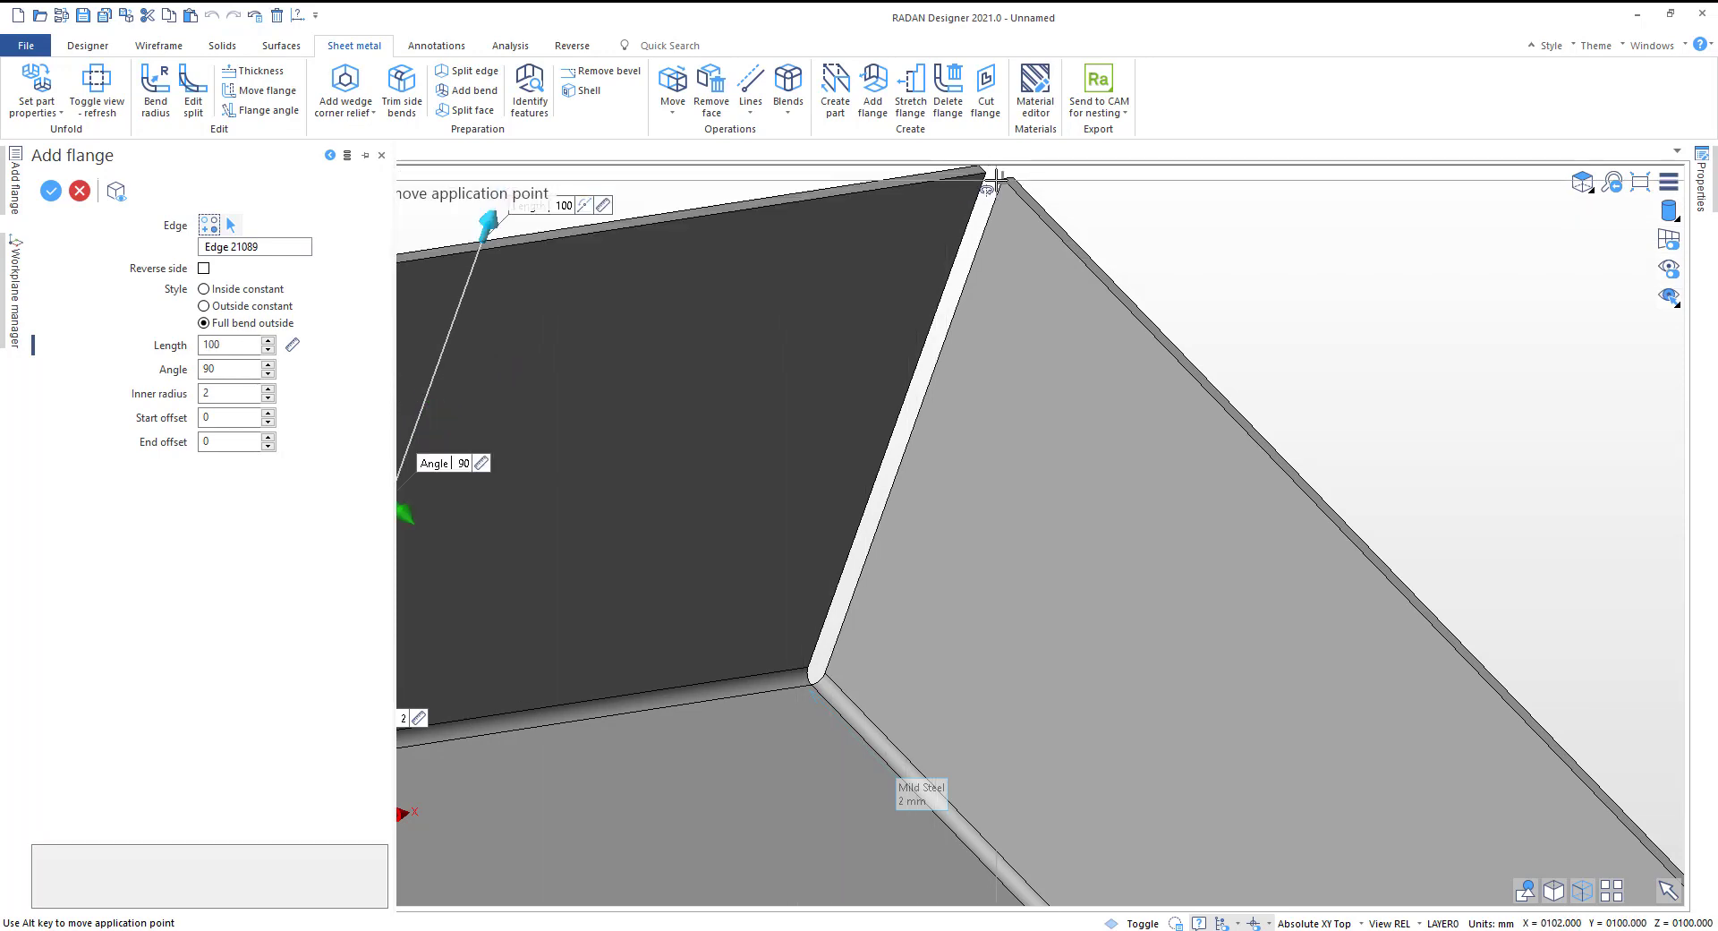
scroll(451, 370, "down", 5)
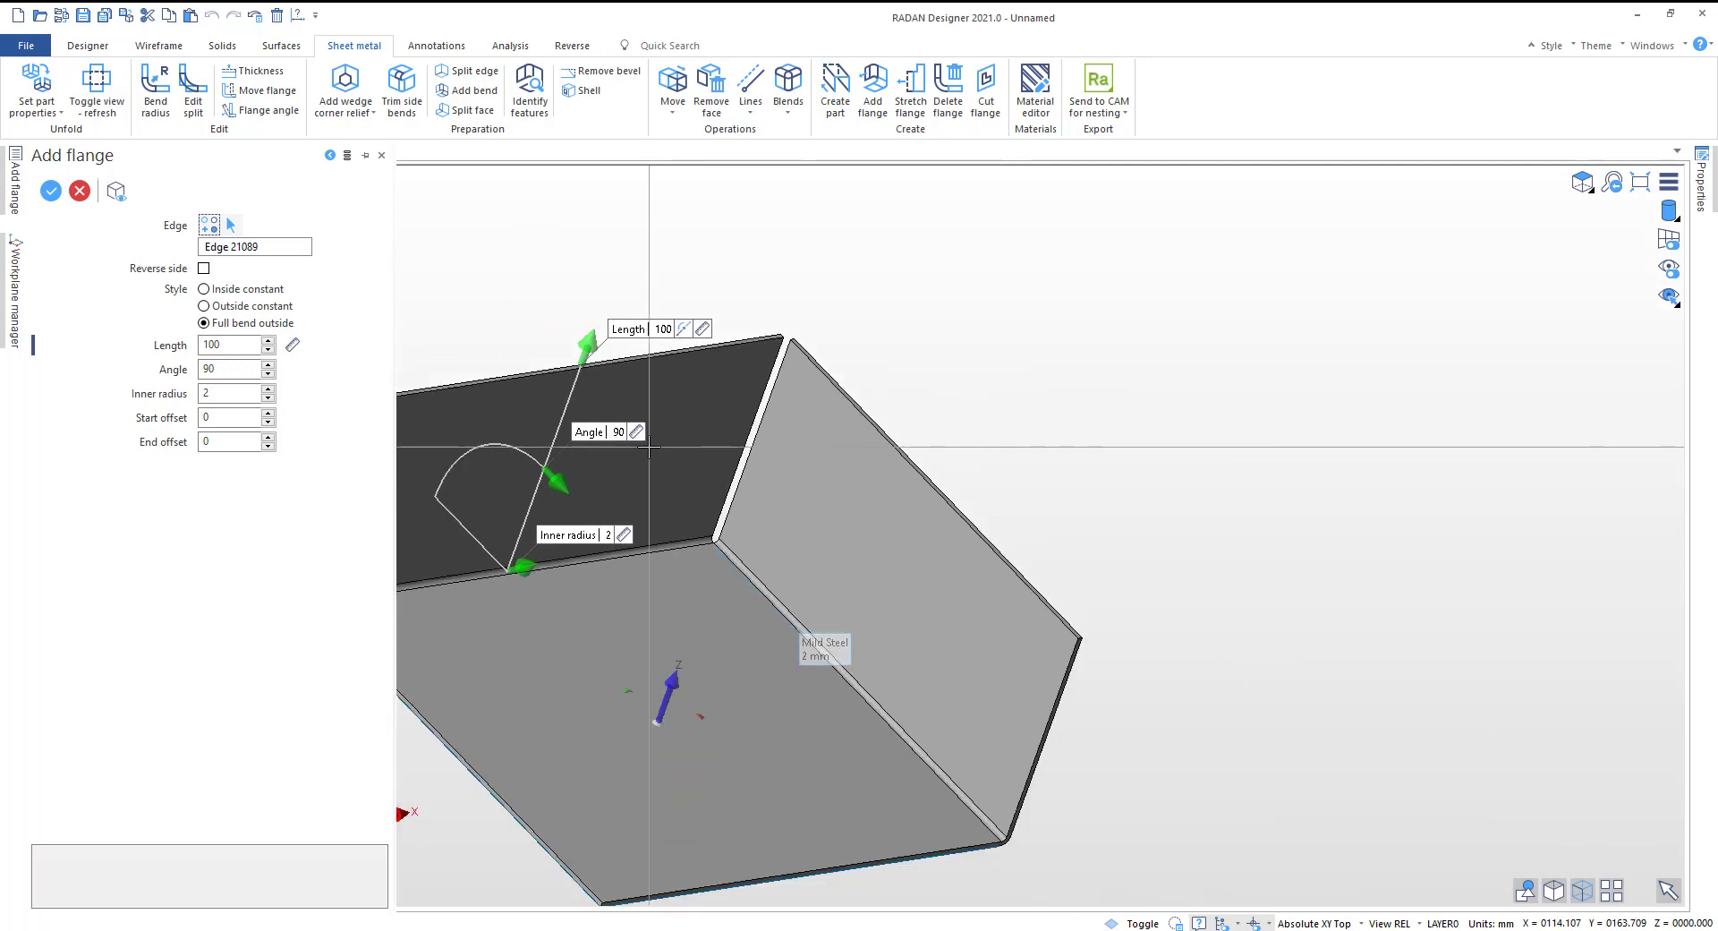
right_click(943, 445)
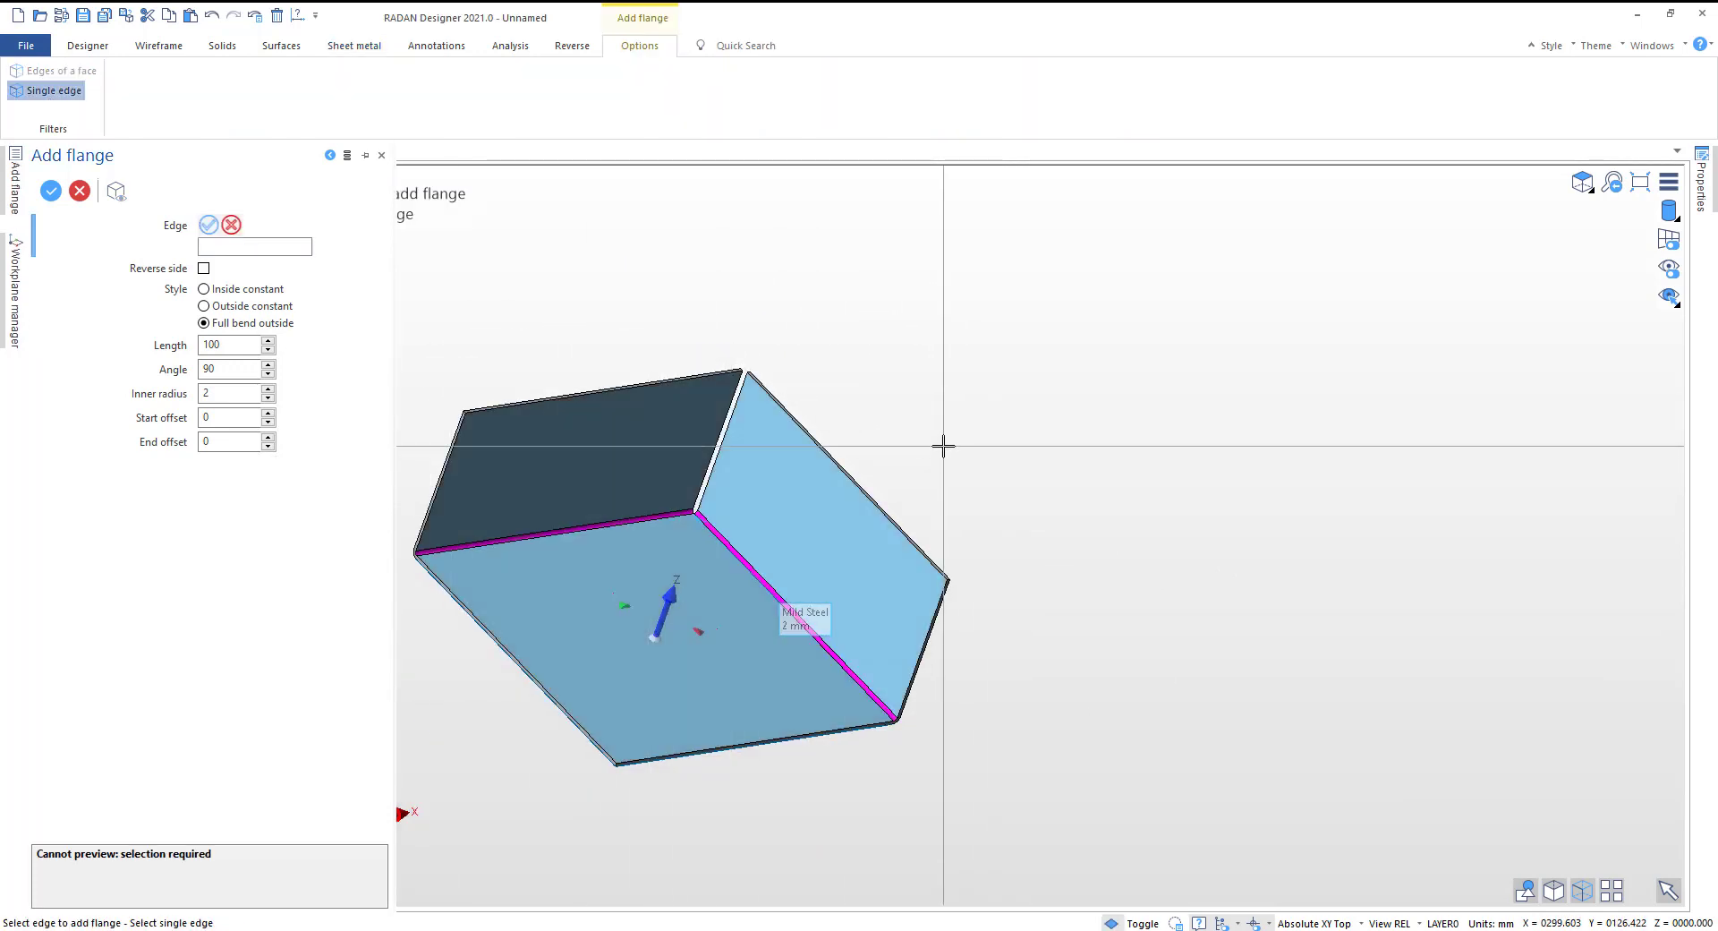
Step: Place a third 100 mm flange on the plate's negative X edge, trying the reverse side but keeping the original direction
mouse_move(1089, 625)
middle_mouse_down()
mouse_move(1104, 613)
mouse_move(1066, 625)
middle_mouse_up()
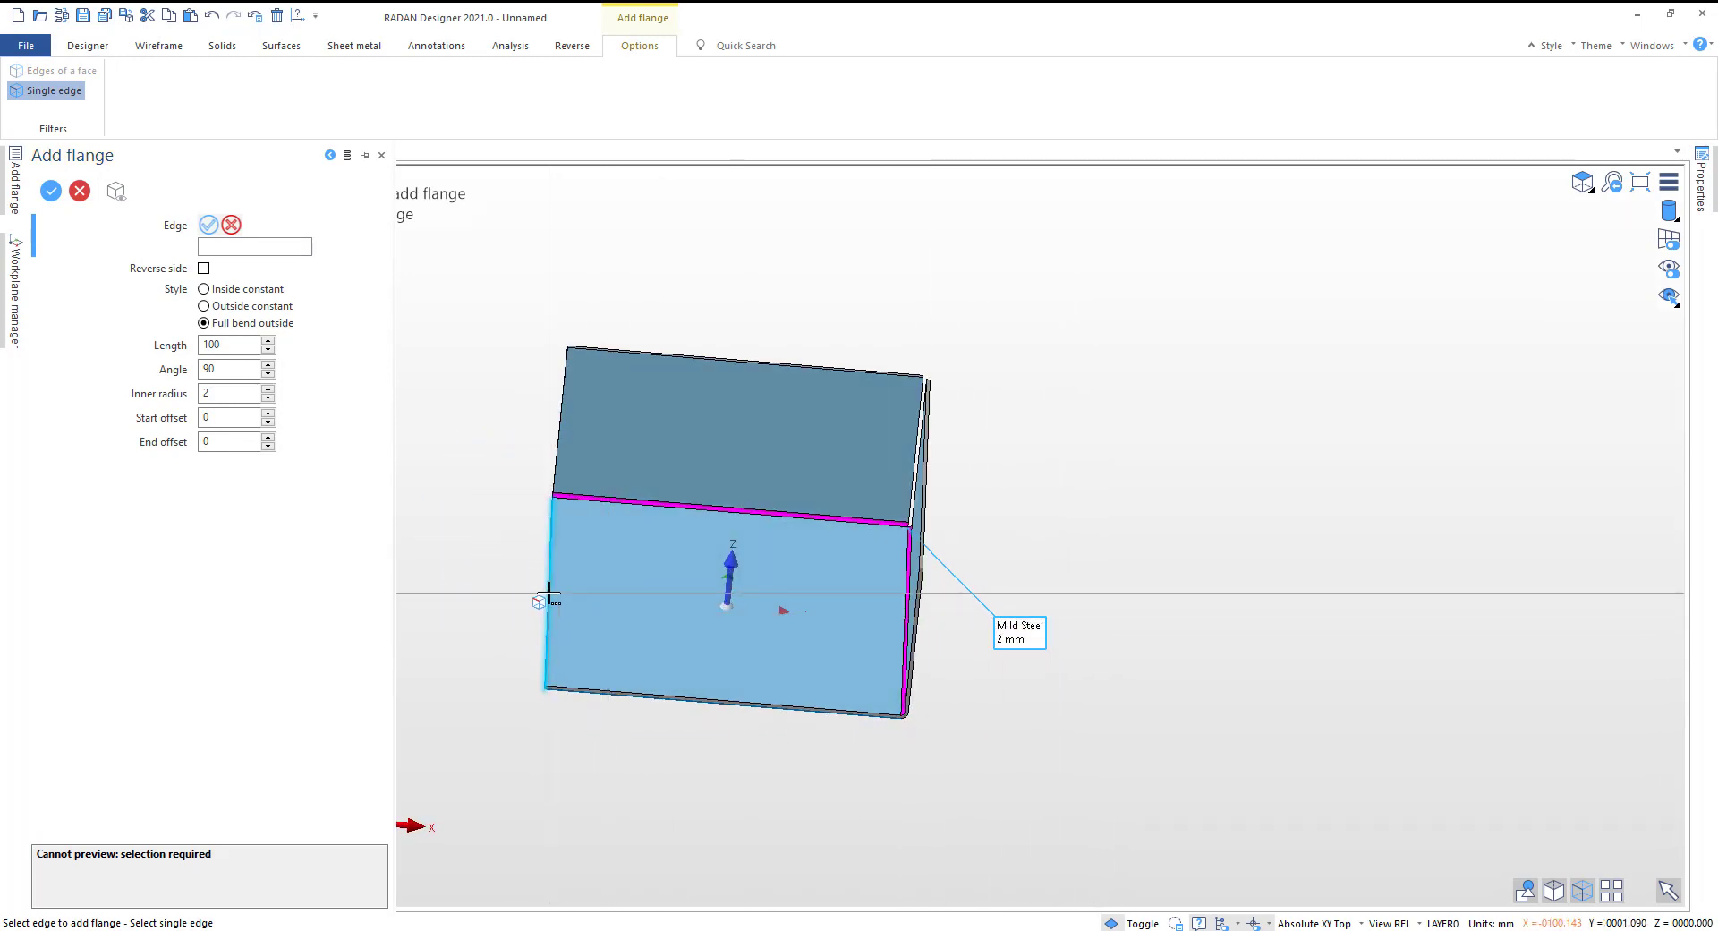
middle_click_drag(475, 710, 575, 618)
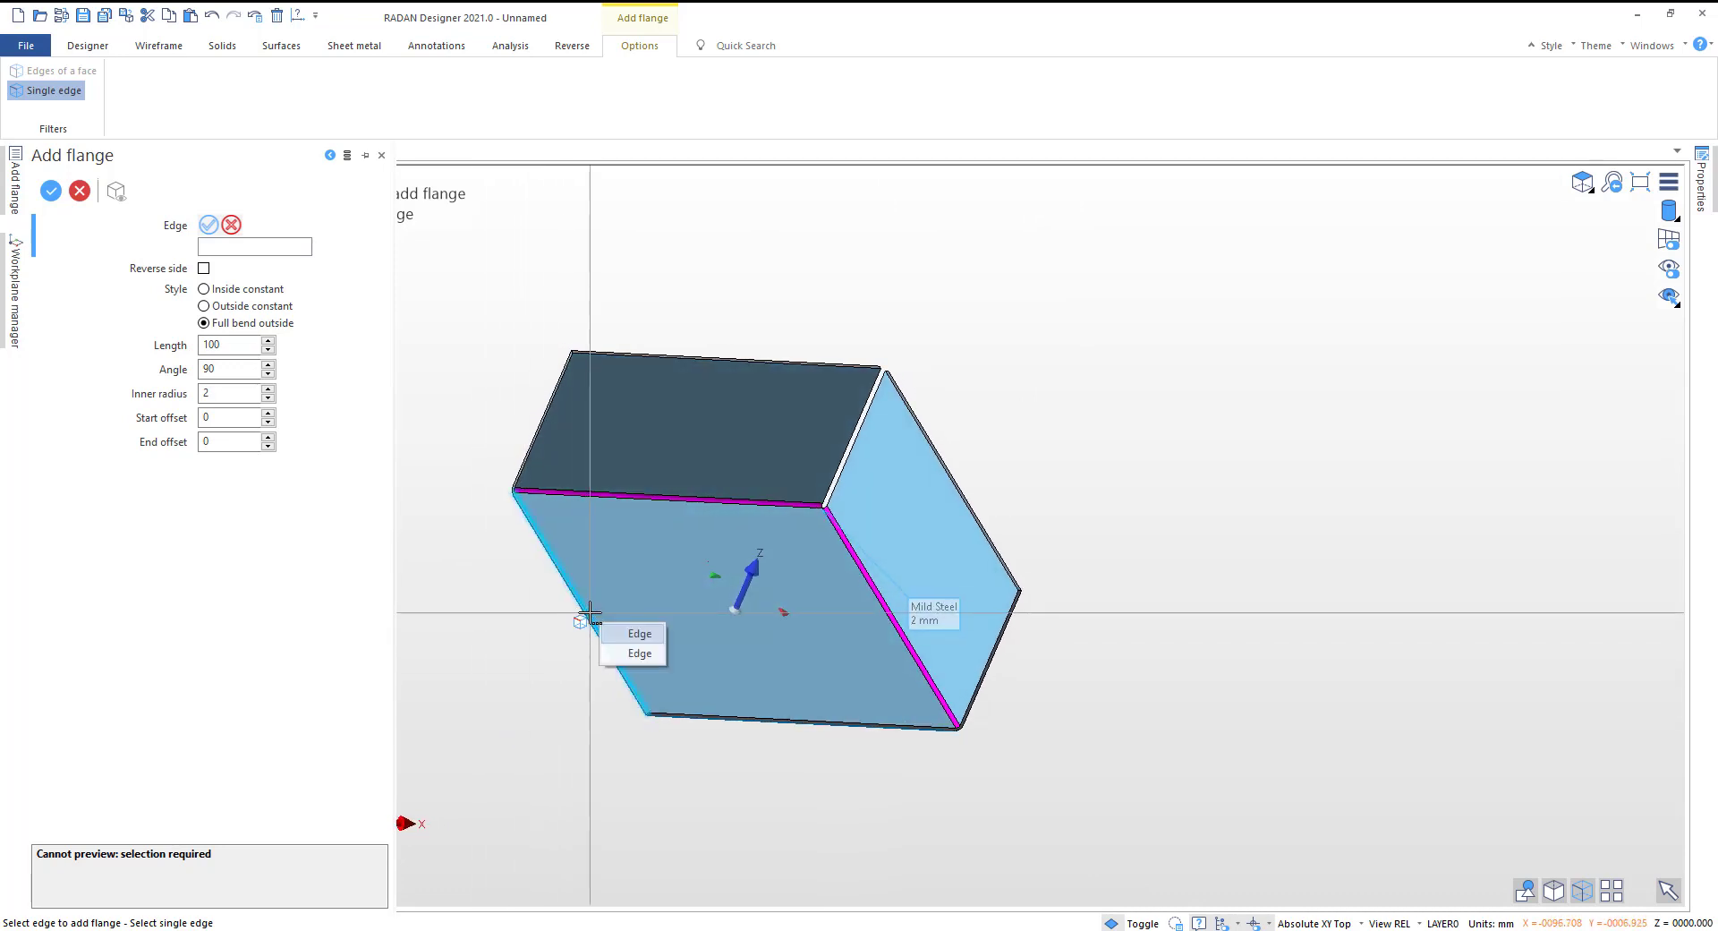
left_click(628, 633)
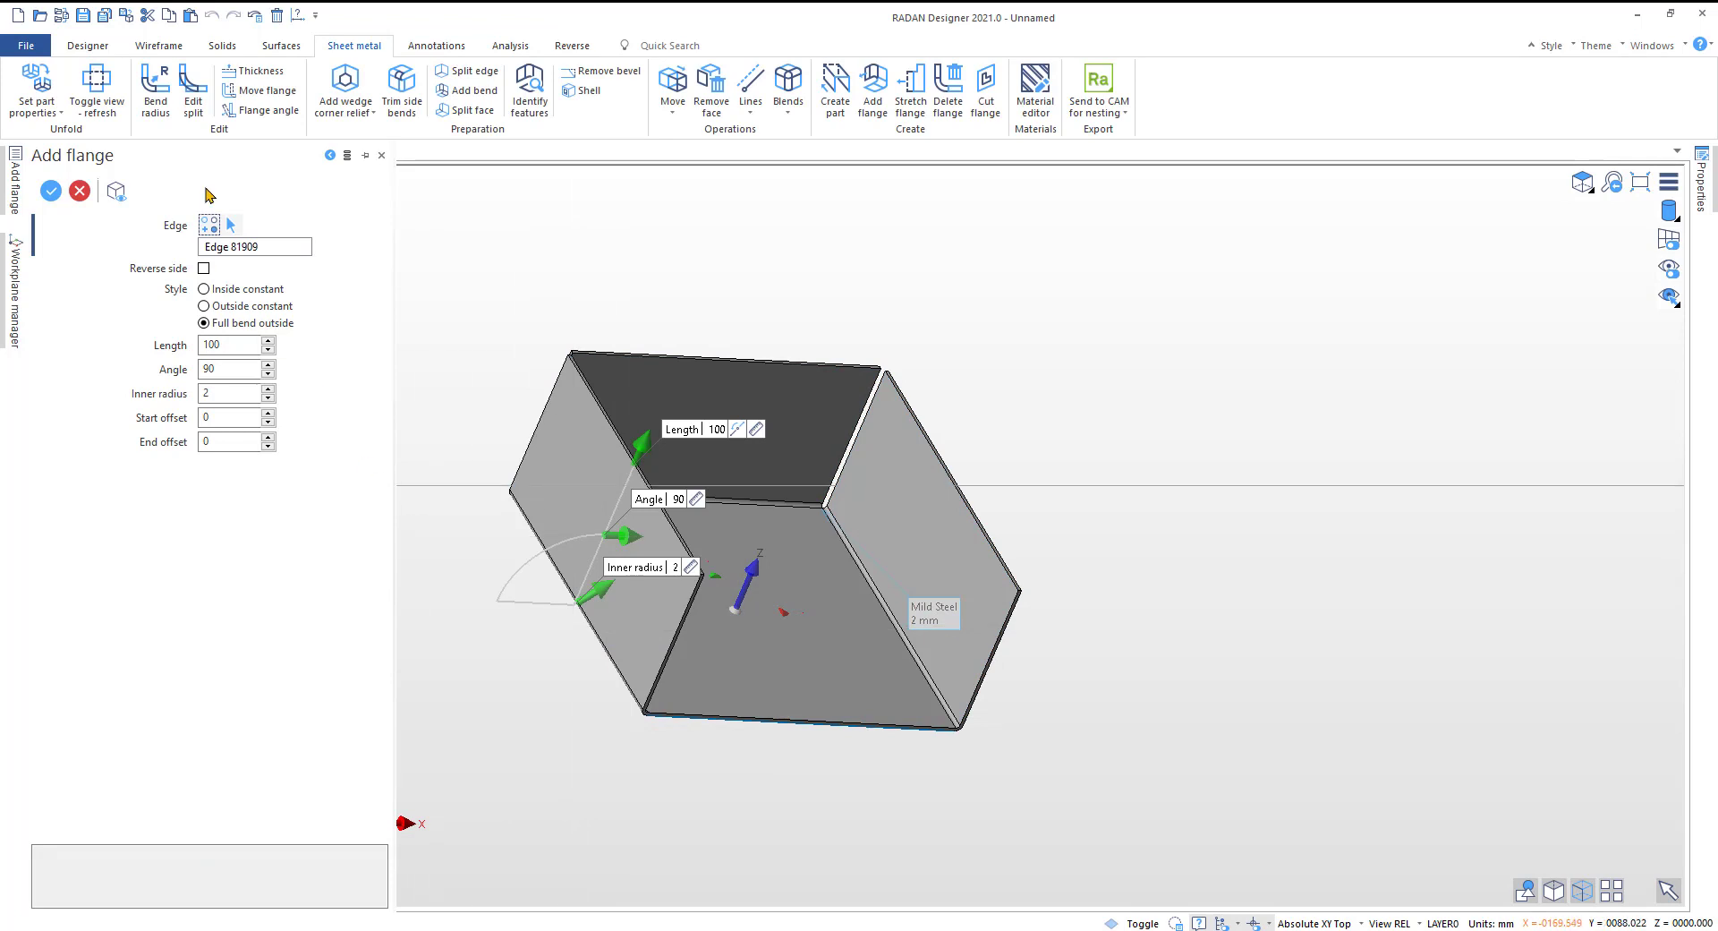
left_click(204, 269)
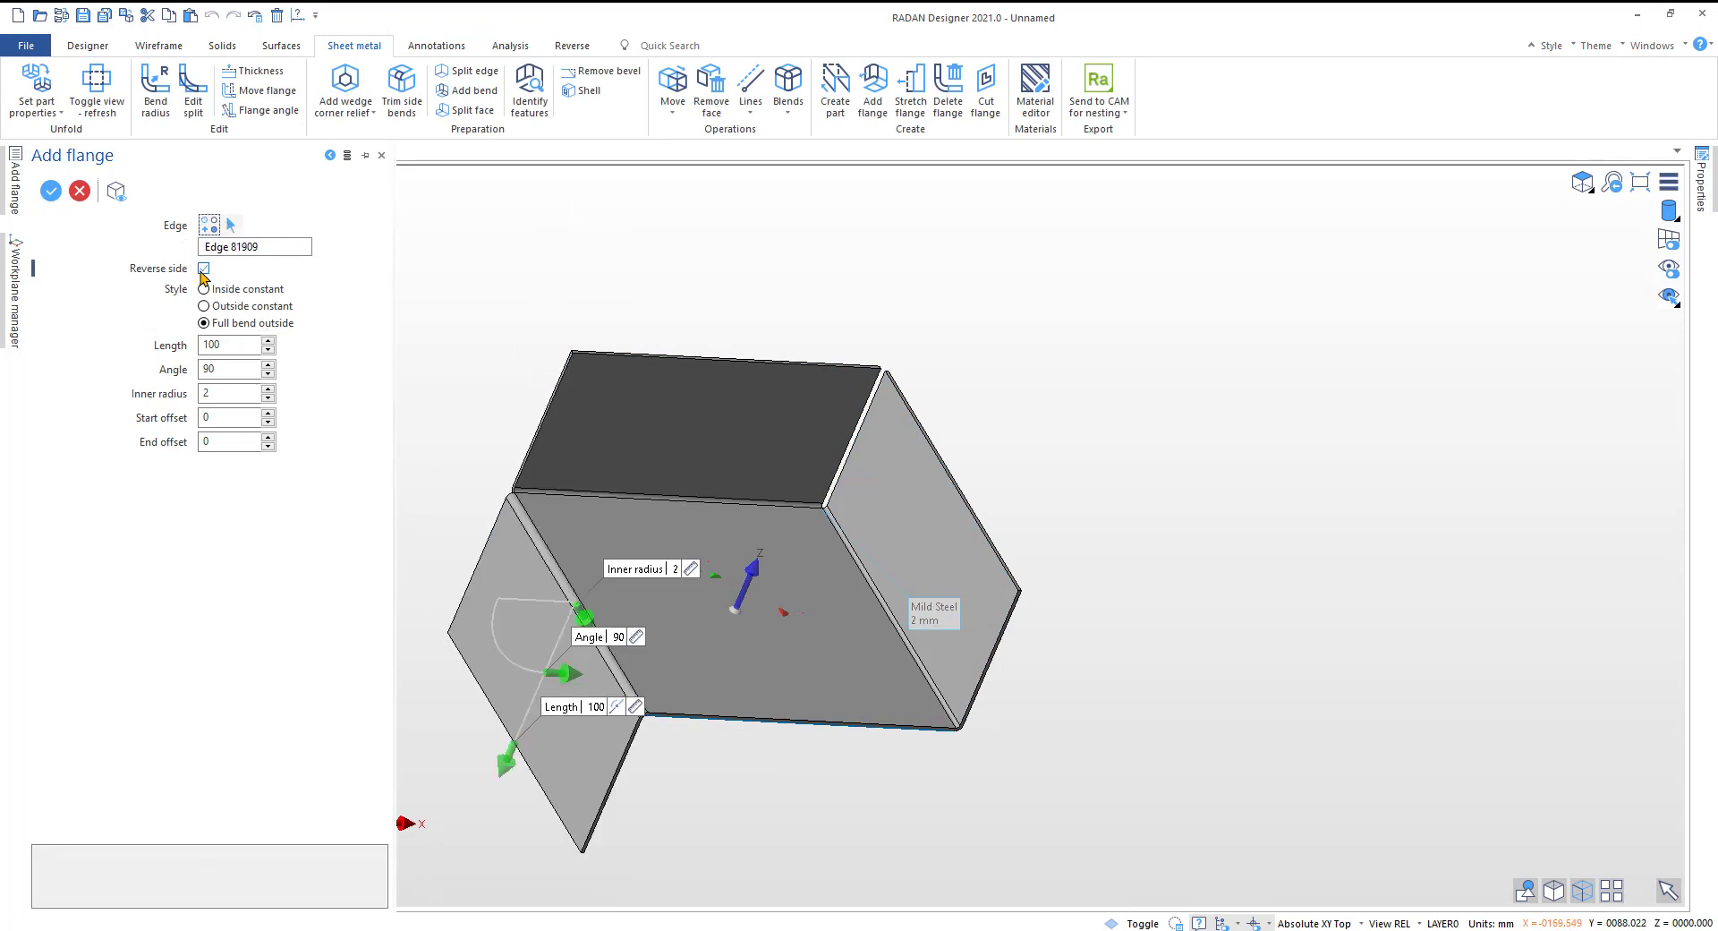
left_click(204, 268)
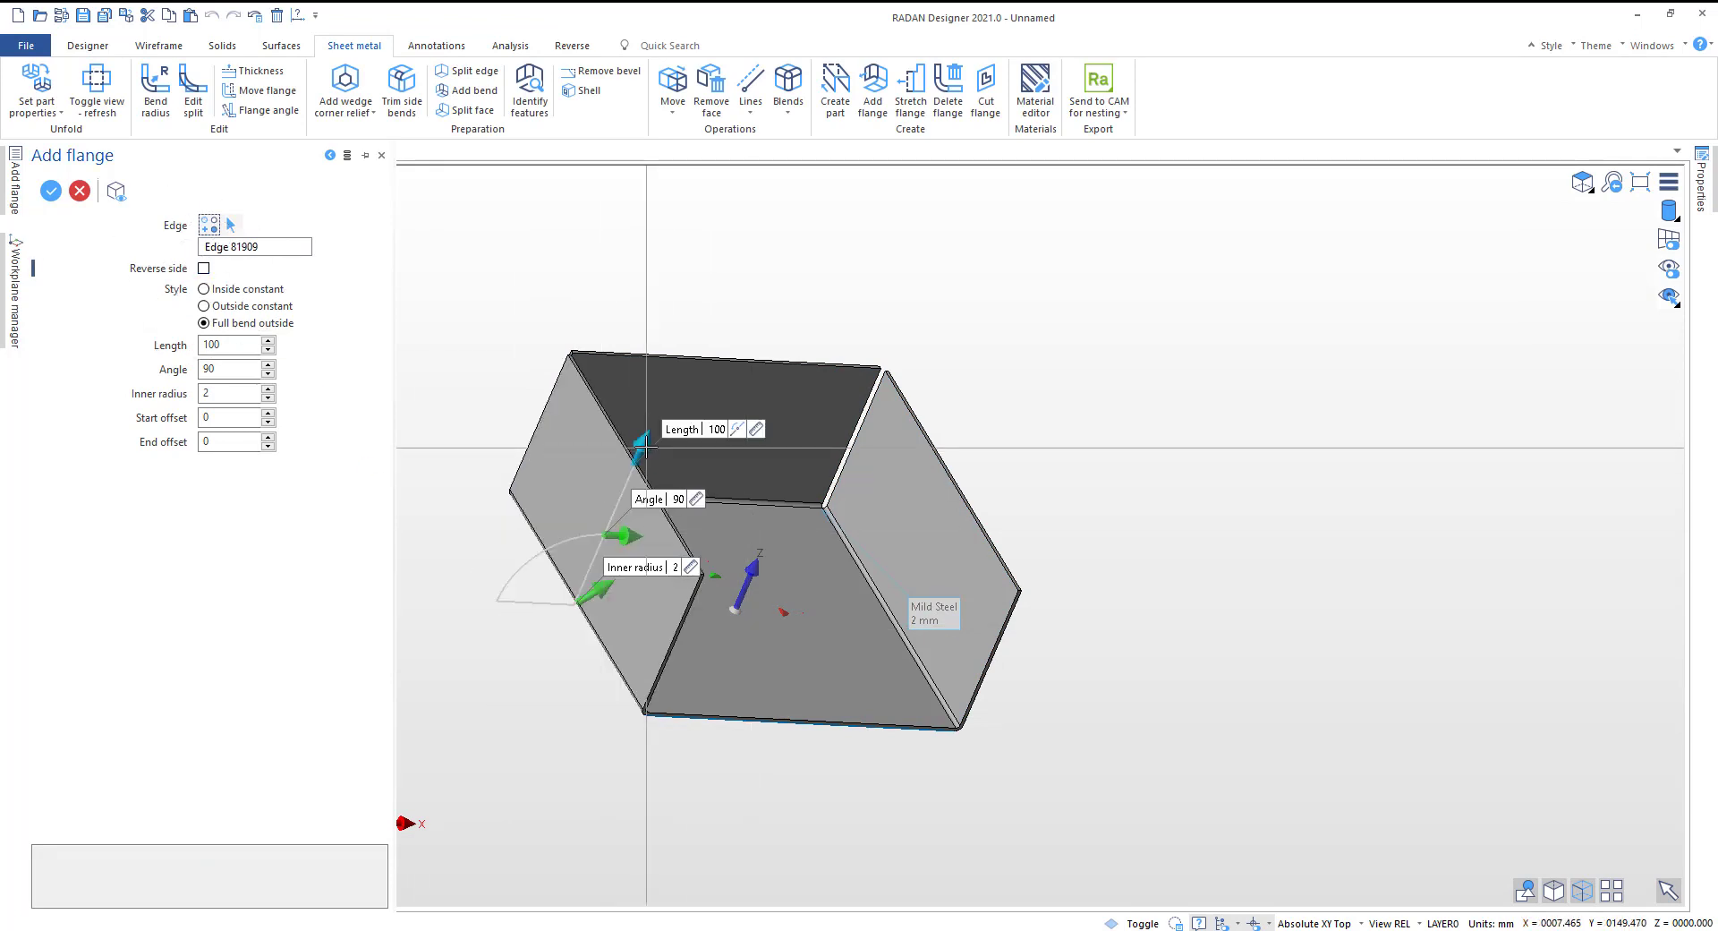
Step: Try an angle of 91 on the third flange, reset the angle to 90, and create the flange
mouse_move(642, 447)
left_mouse_down()
mouse_move(616, 497)
mouse_move(640, 443)
left_mouse_up()
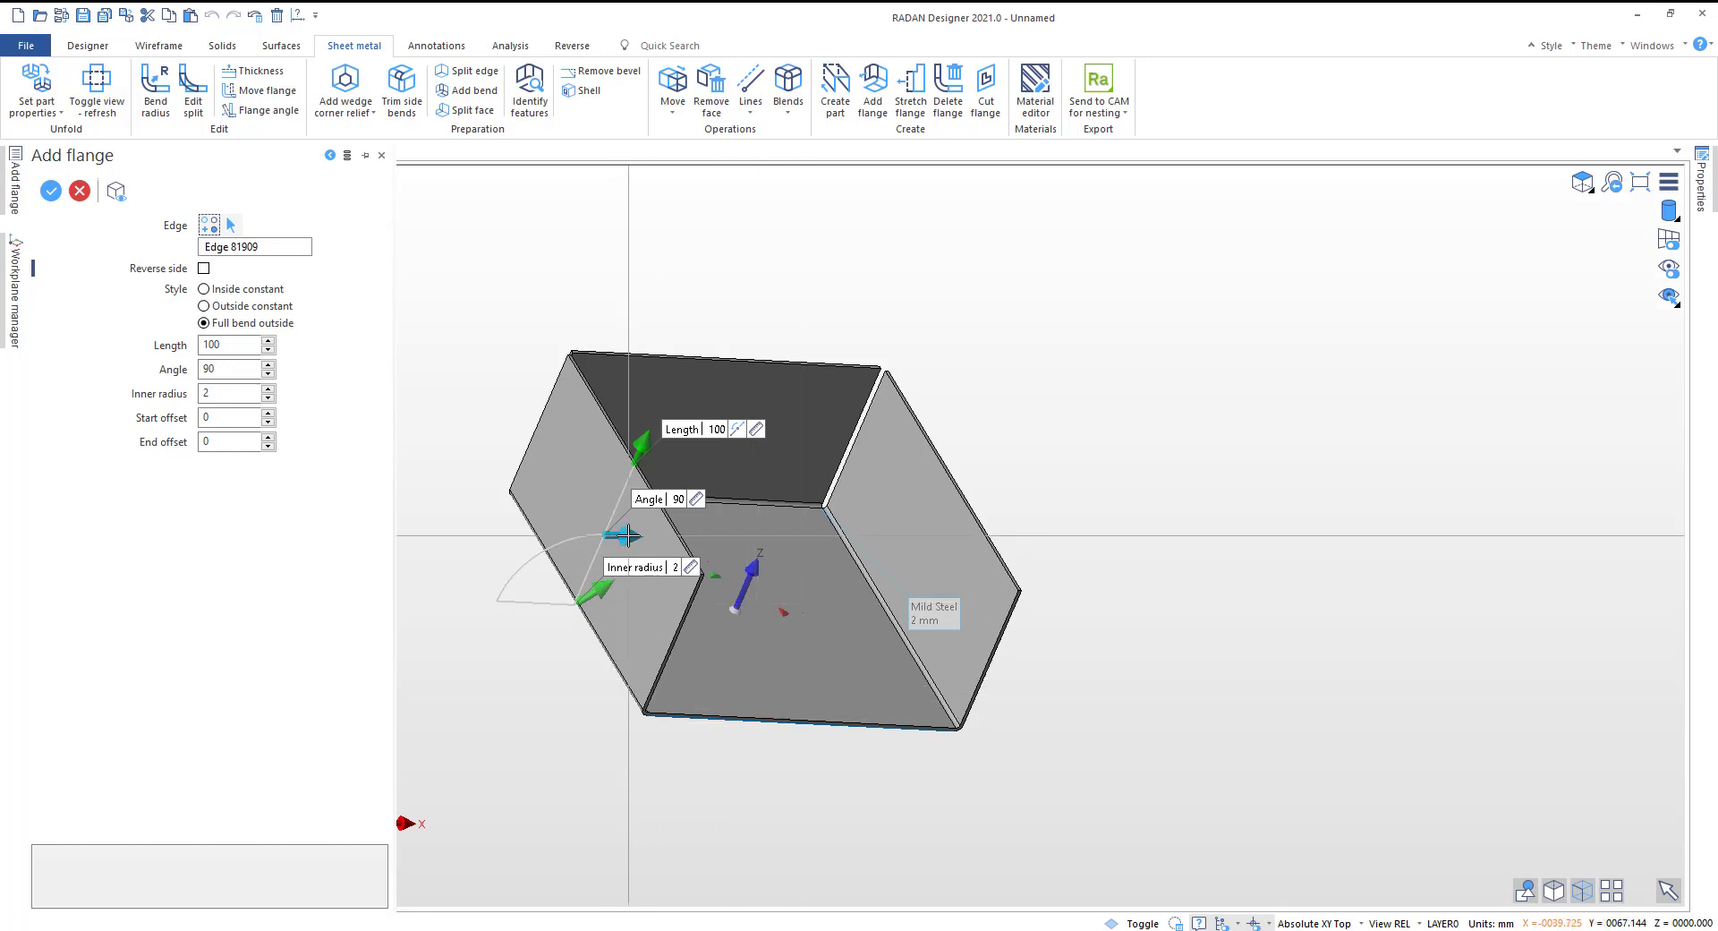
mouse_move(626, 536)
left_mouse_down()
mouse_move(507, 592)
mouse_move(573, 551)
mouse_move(641, 560)
mouse_move(675, 590)
mouse_move(618, 554)
mouse_move(629, 540)
left_mouse_up()
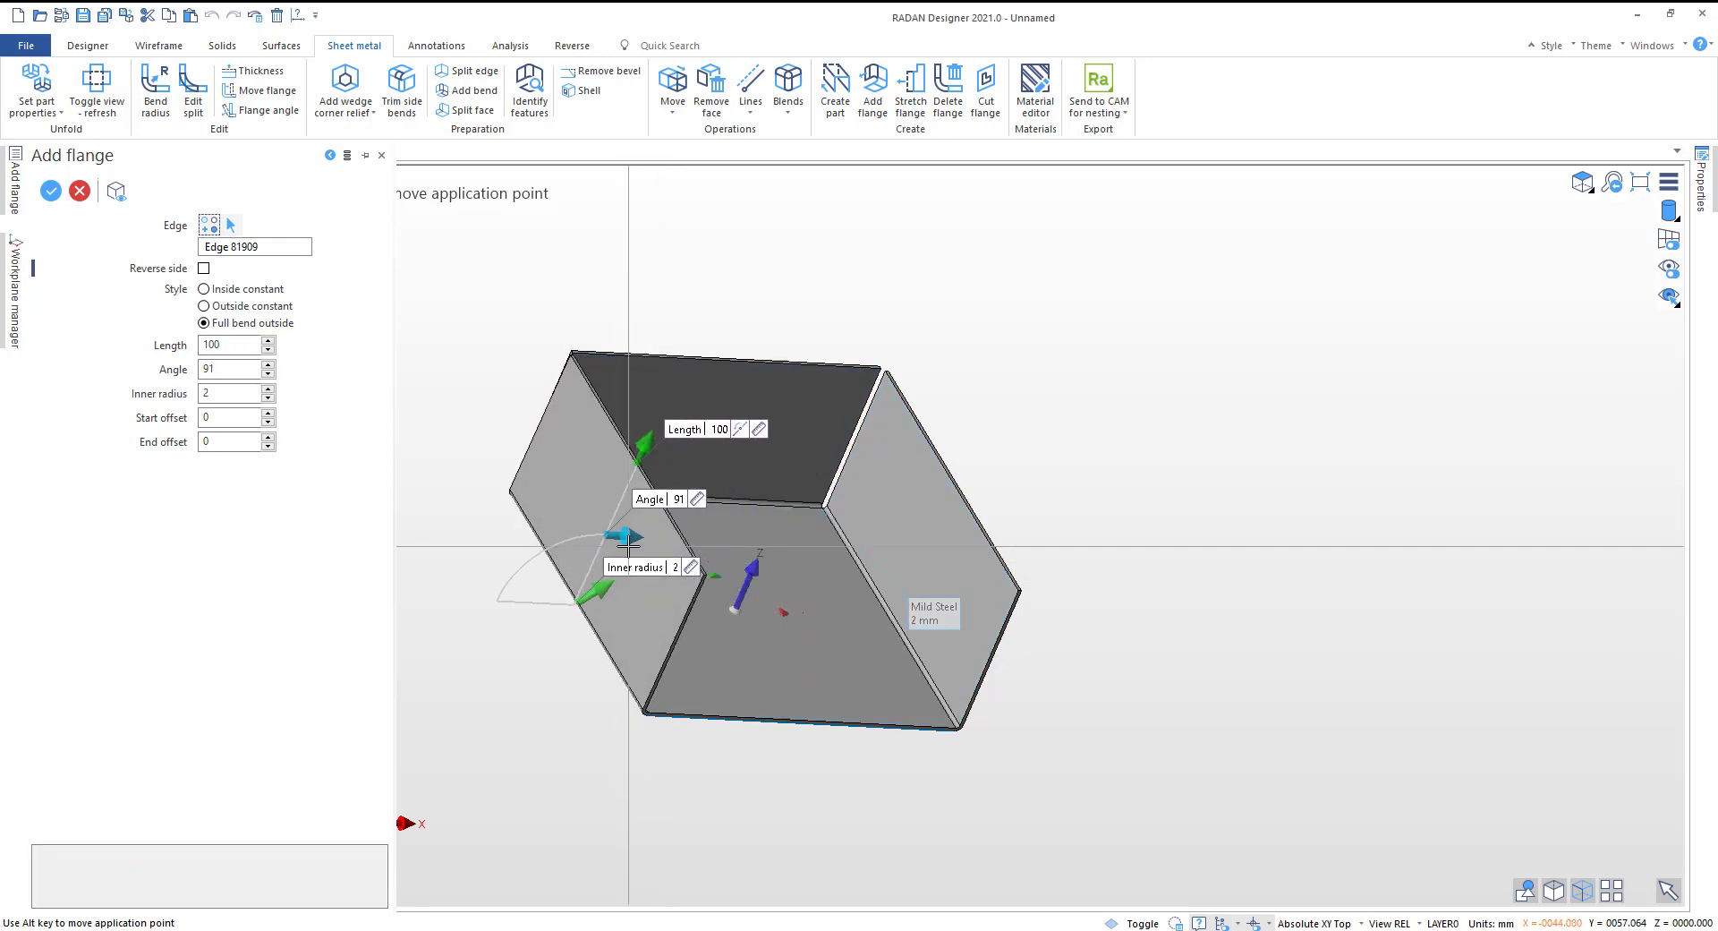
left_click(677, 499)
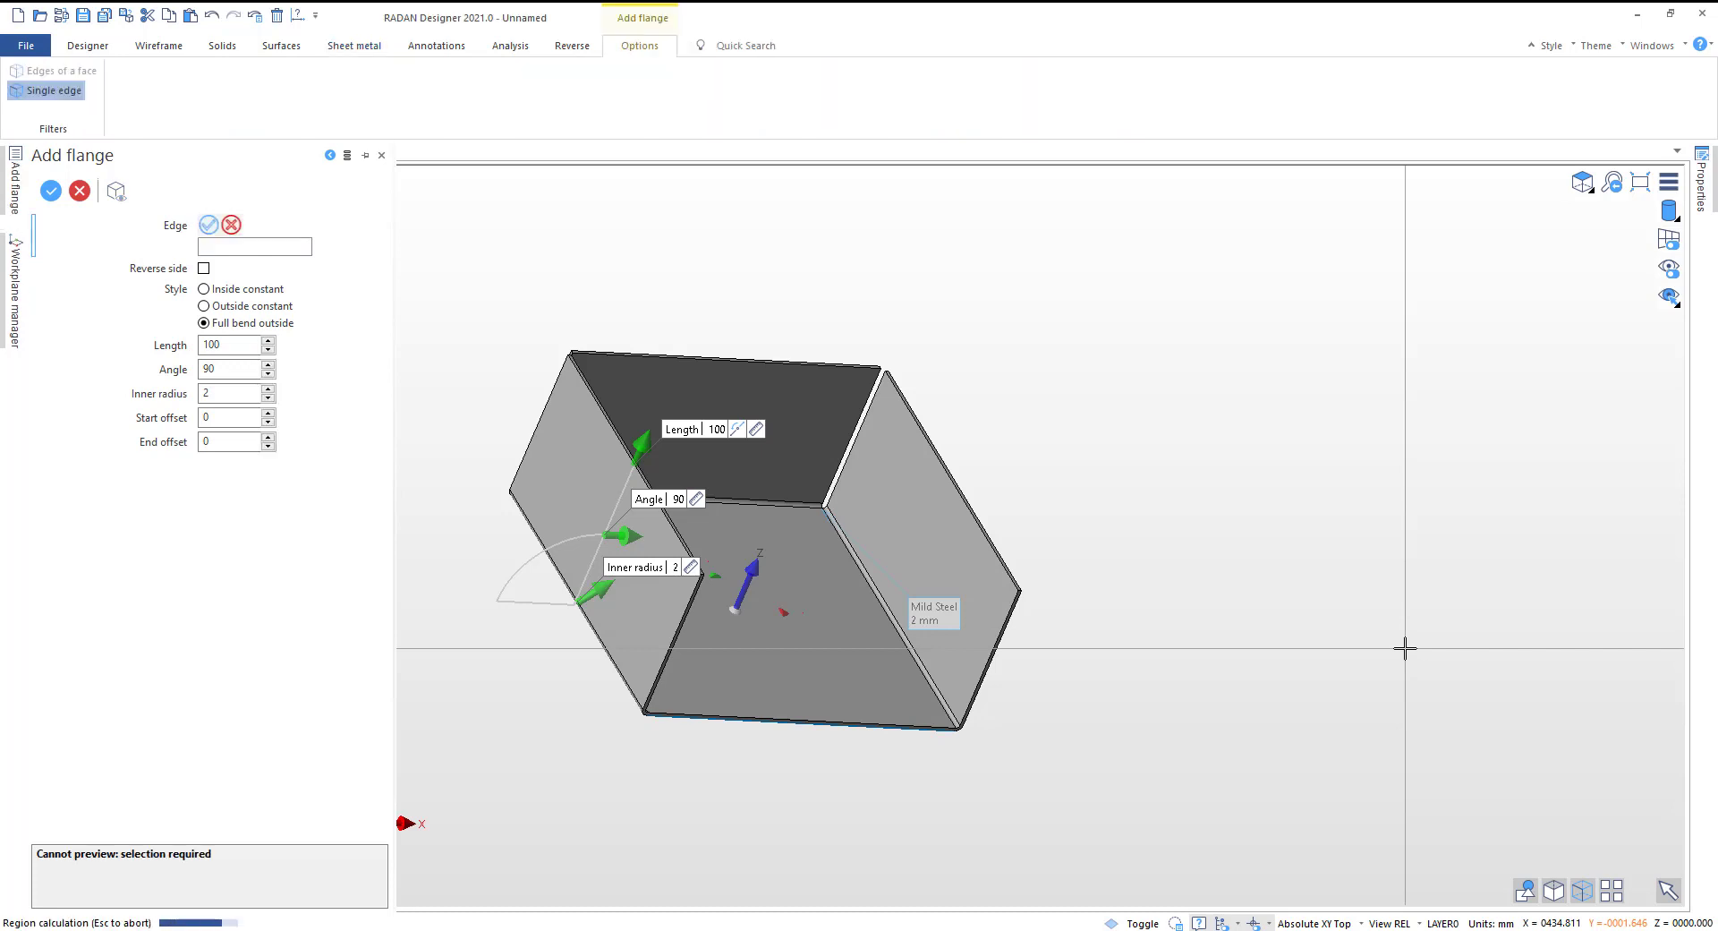
Step: Place a fourth 100 mm flange on the plate's negative Y edge, trying an inner radius of -135 before restoring it to 2
middle_click_drag(1207, 745, 1043, 712)
middle_click_drag(1232, 759, 870, 710)
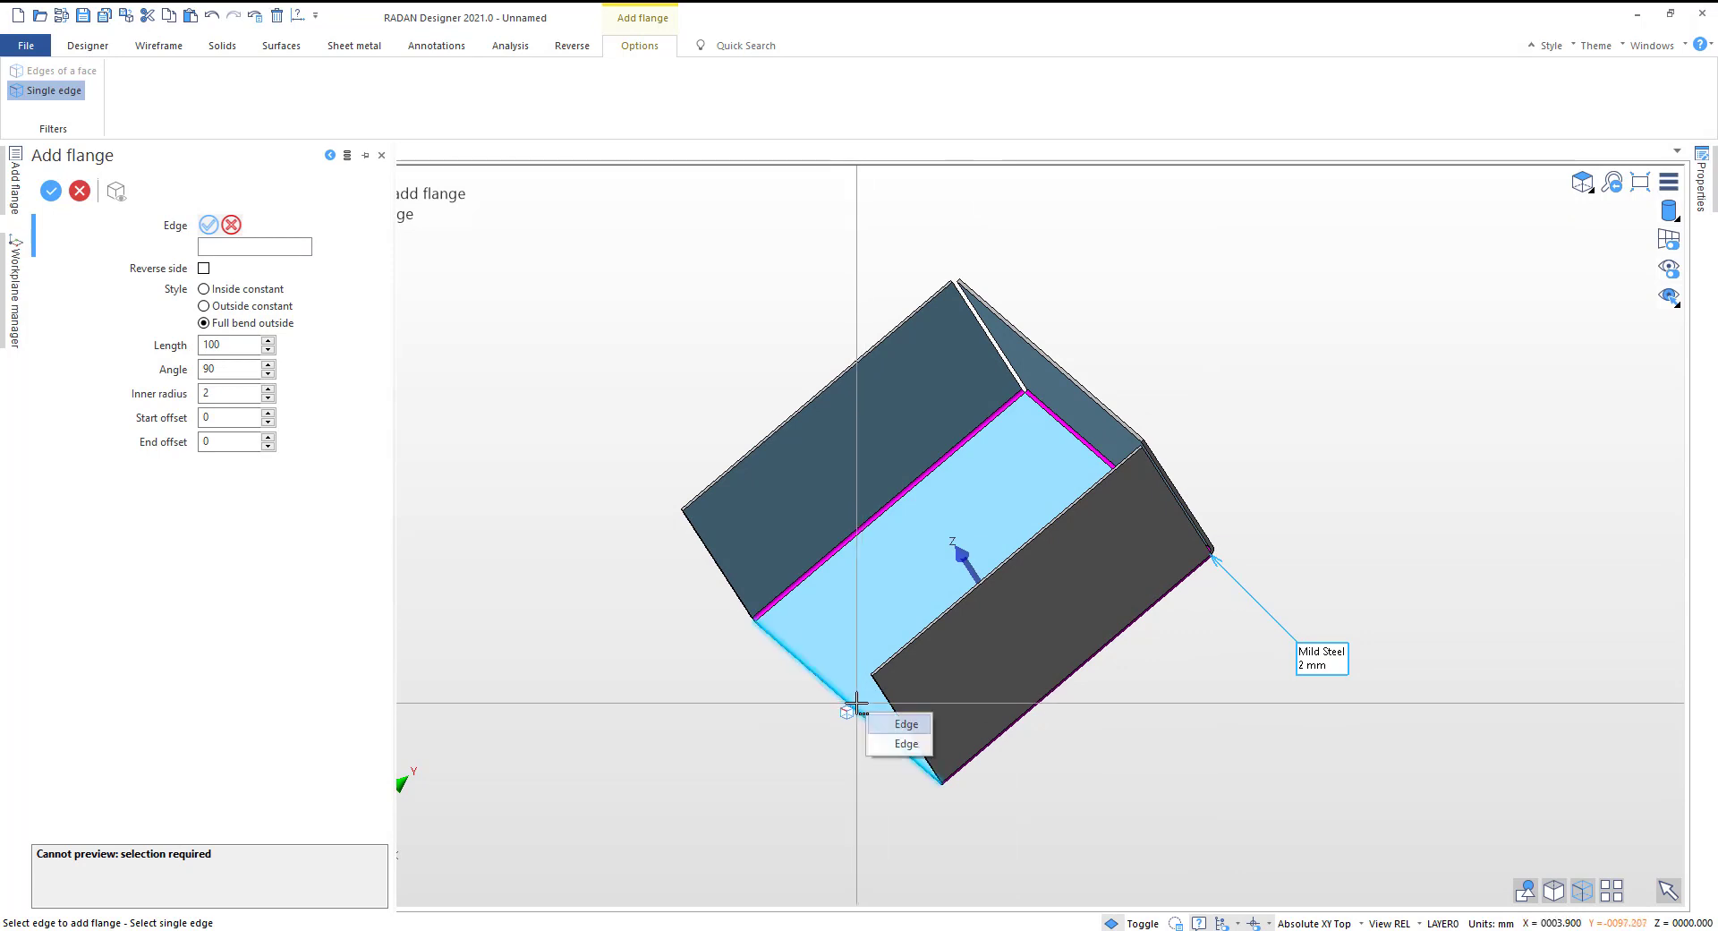
left_click(890, 723)
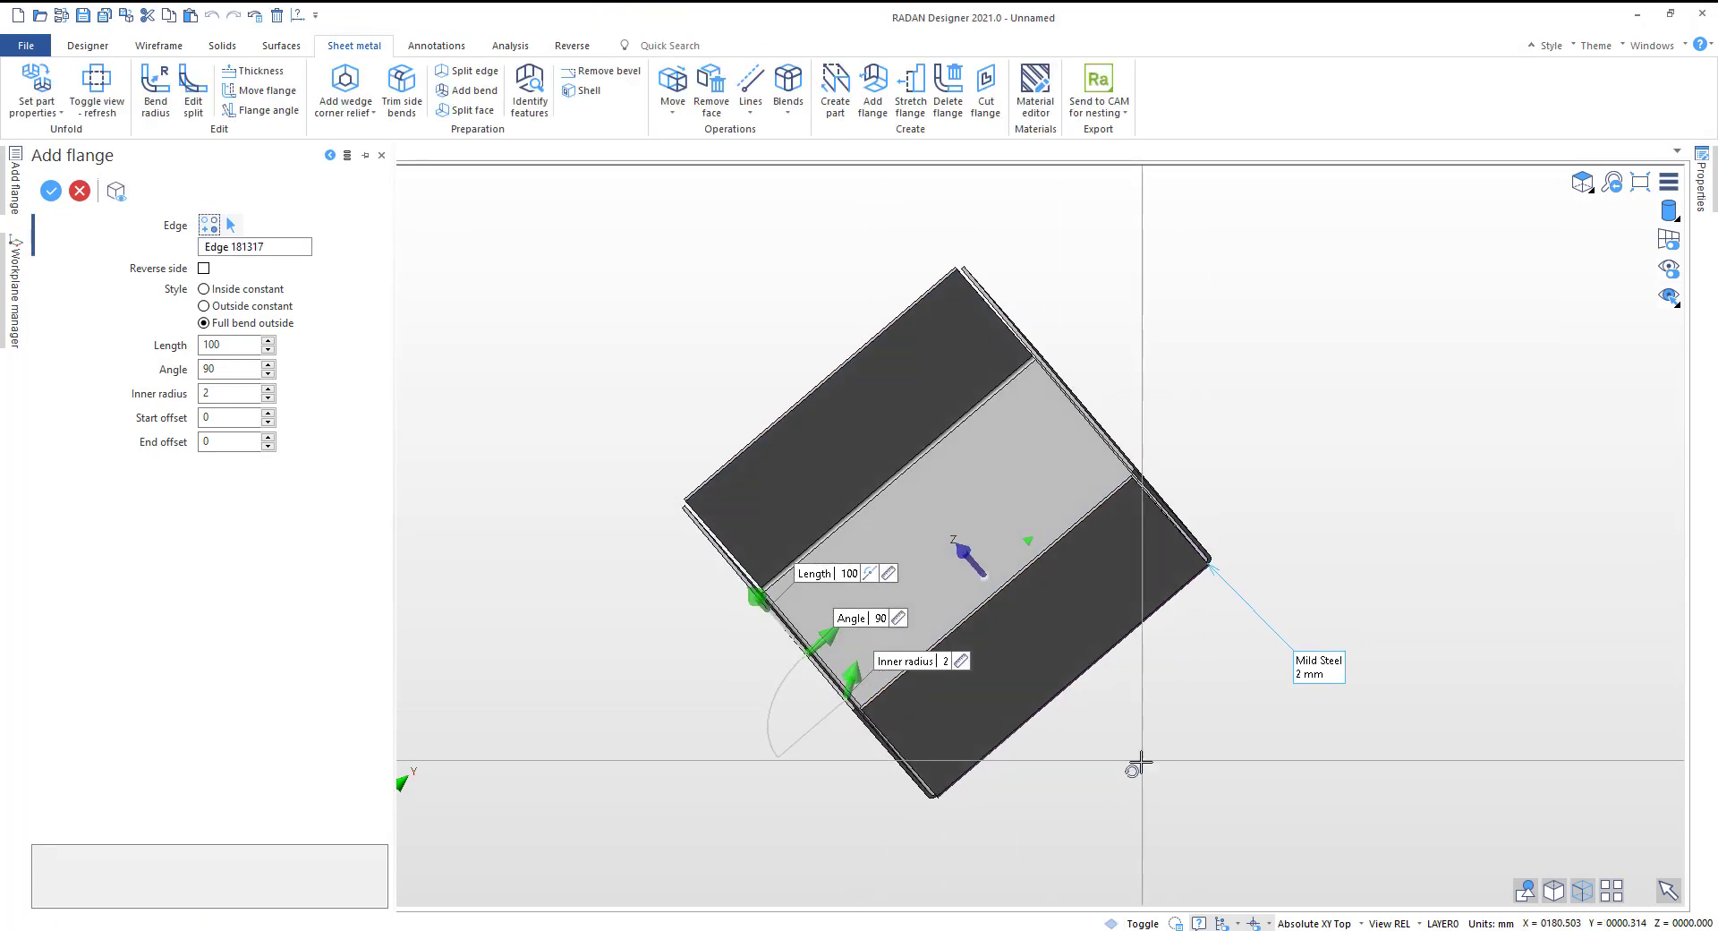
middle_click_drag(1142, 761, 1131, 776)
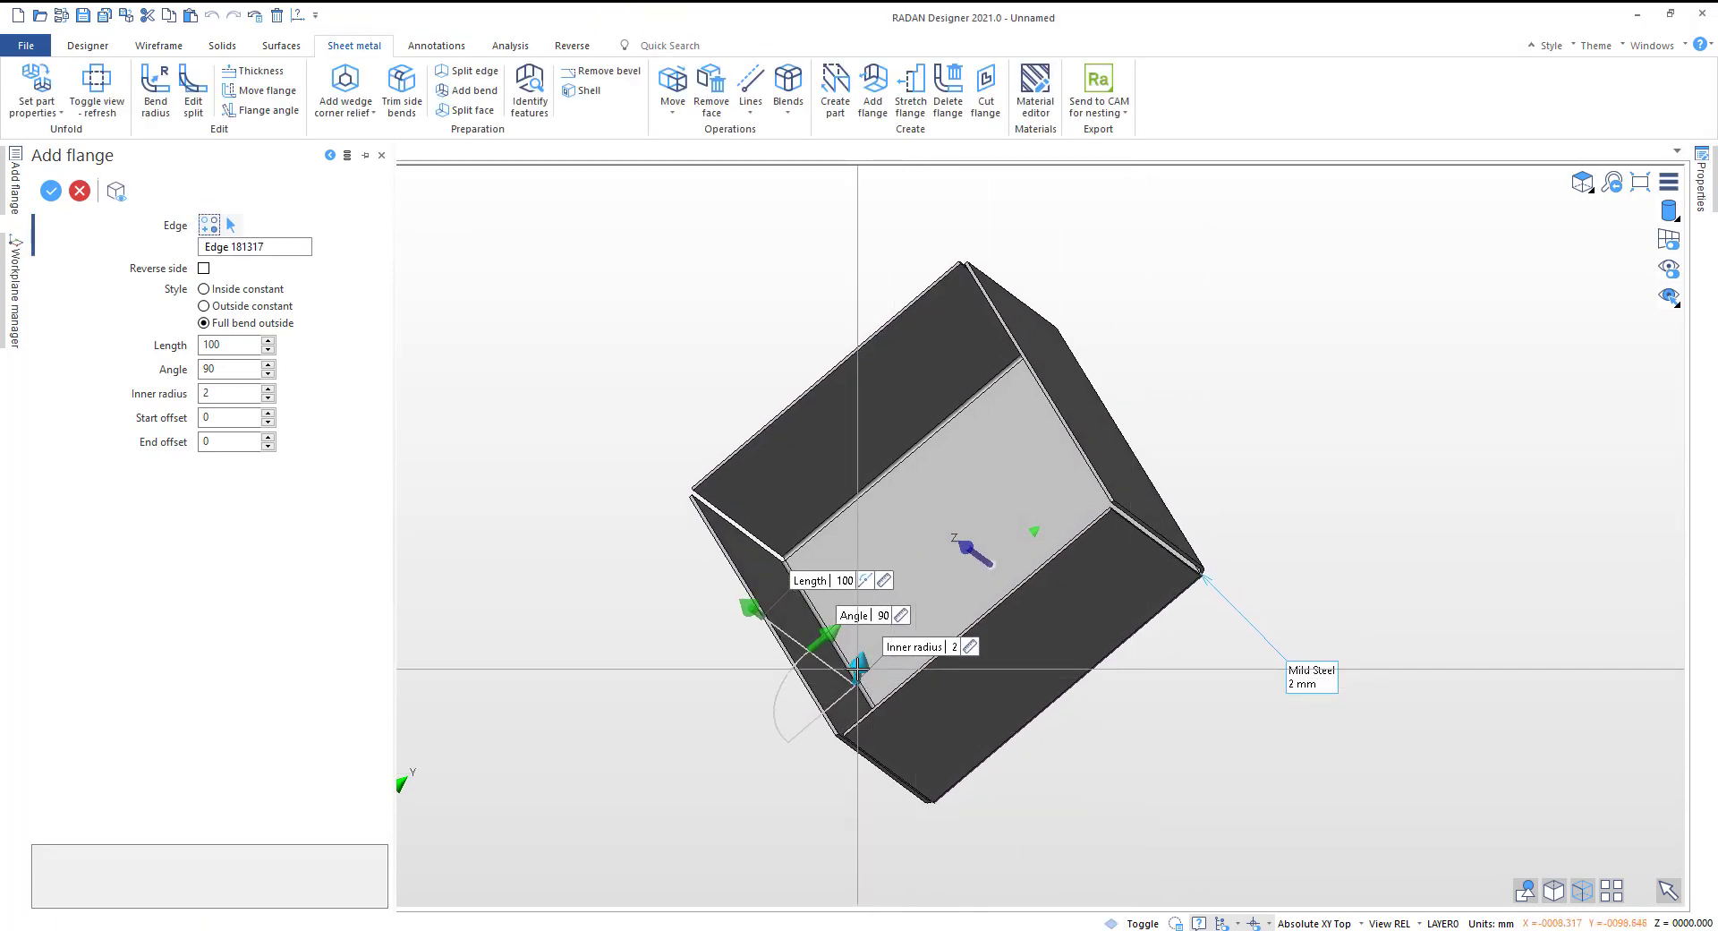
left_click_drag(857, 667, 833, 703)
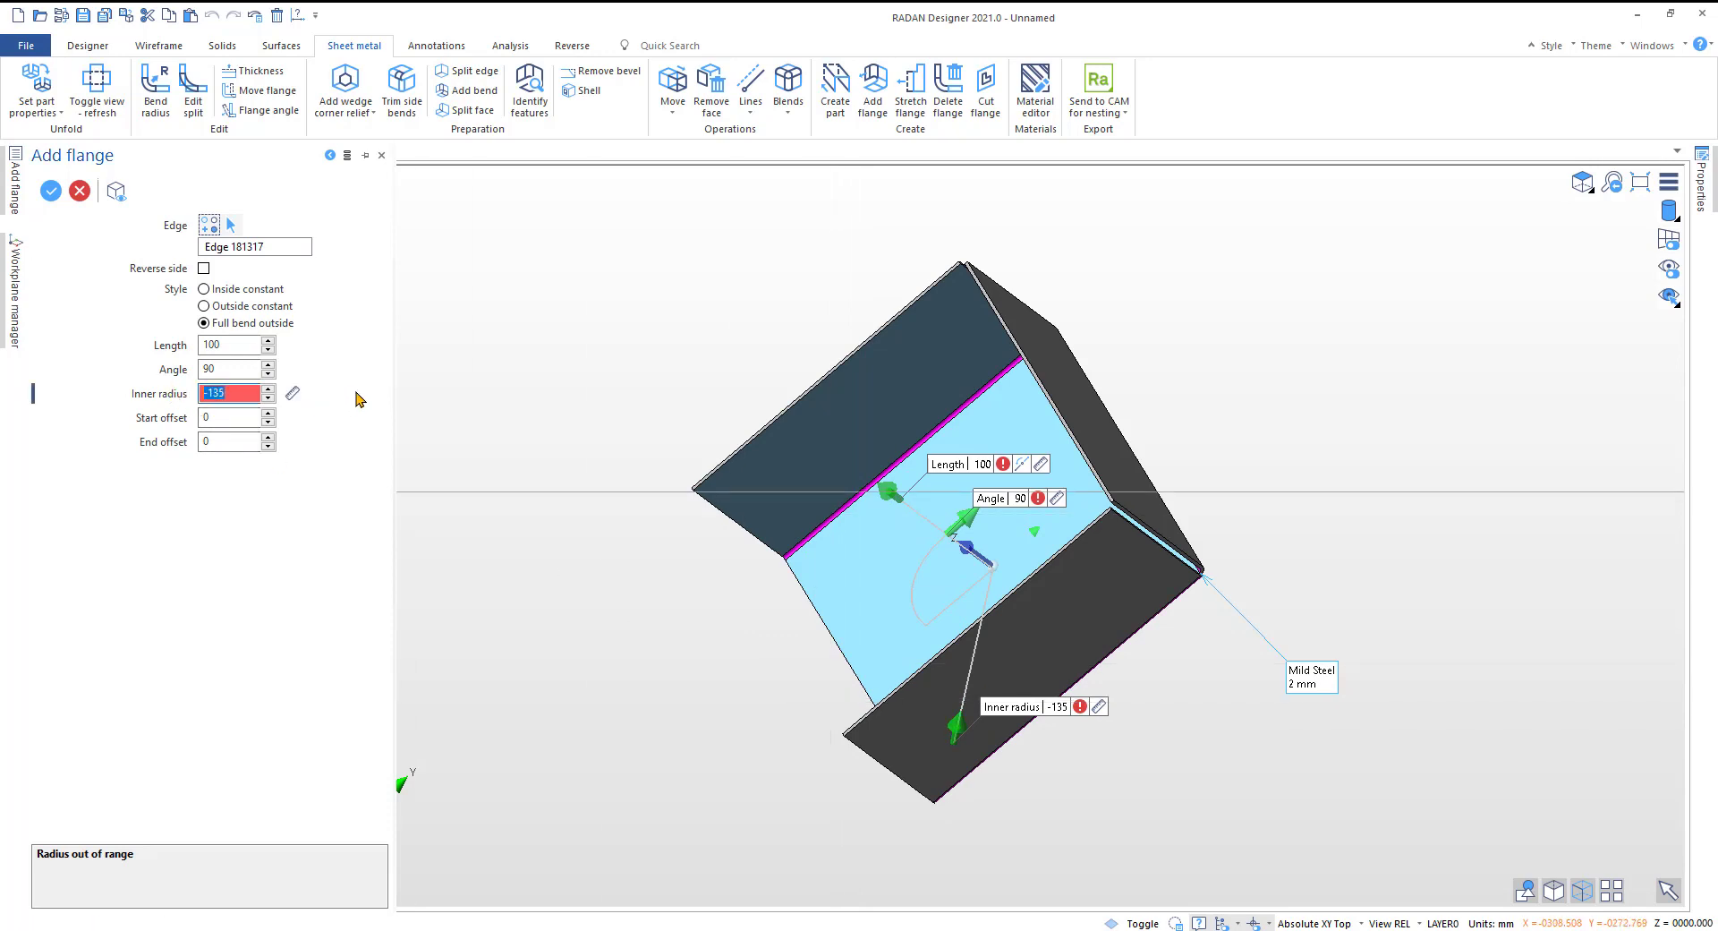
key("Tab")
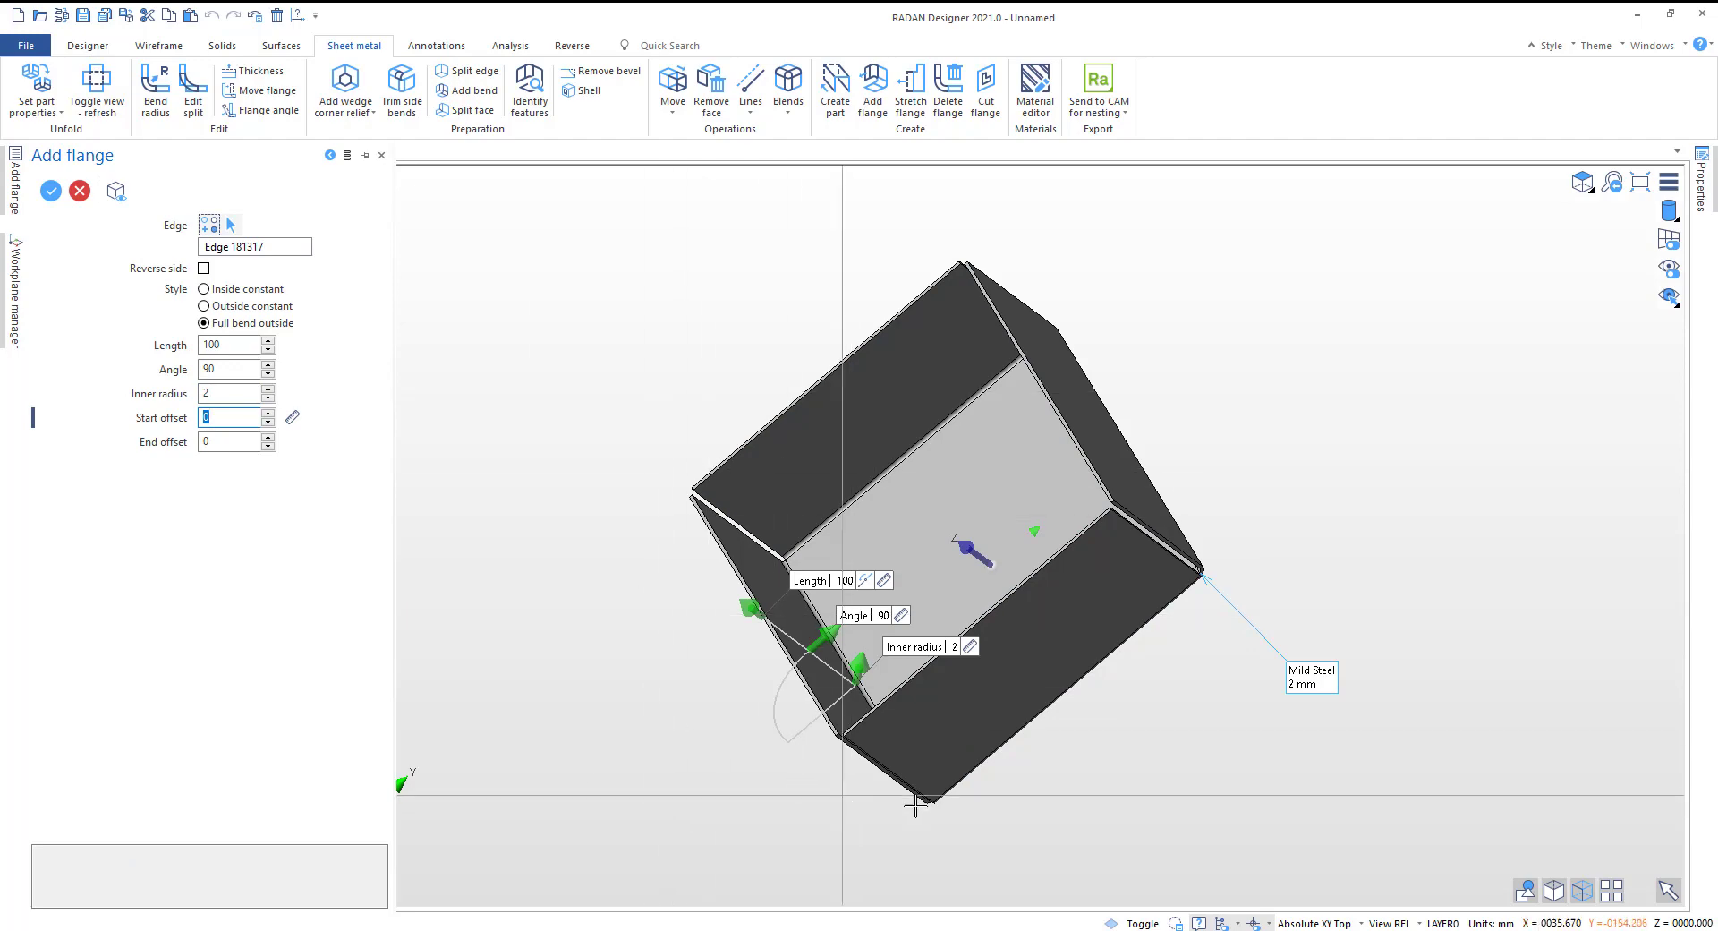
Step: Examine the four-flange box in preset orthogonal views and the isometric front right view
middle_click_drag(1028, 804, 1219, 779)
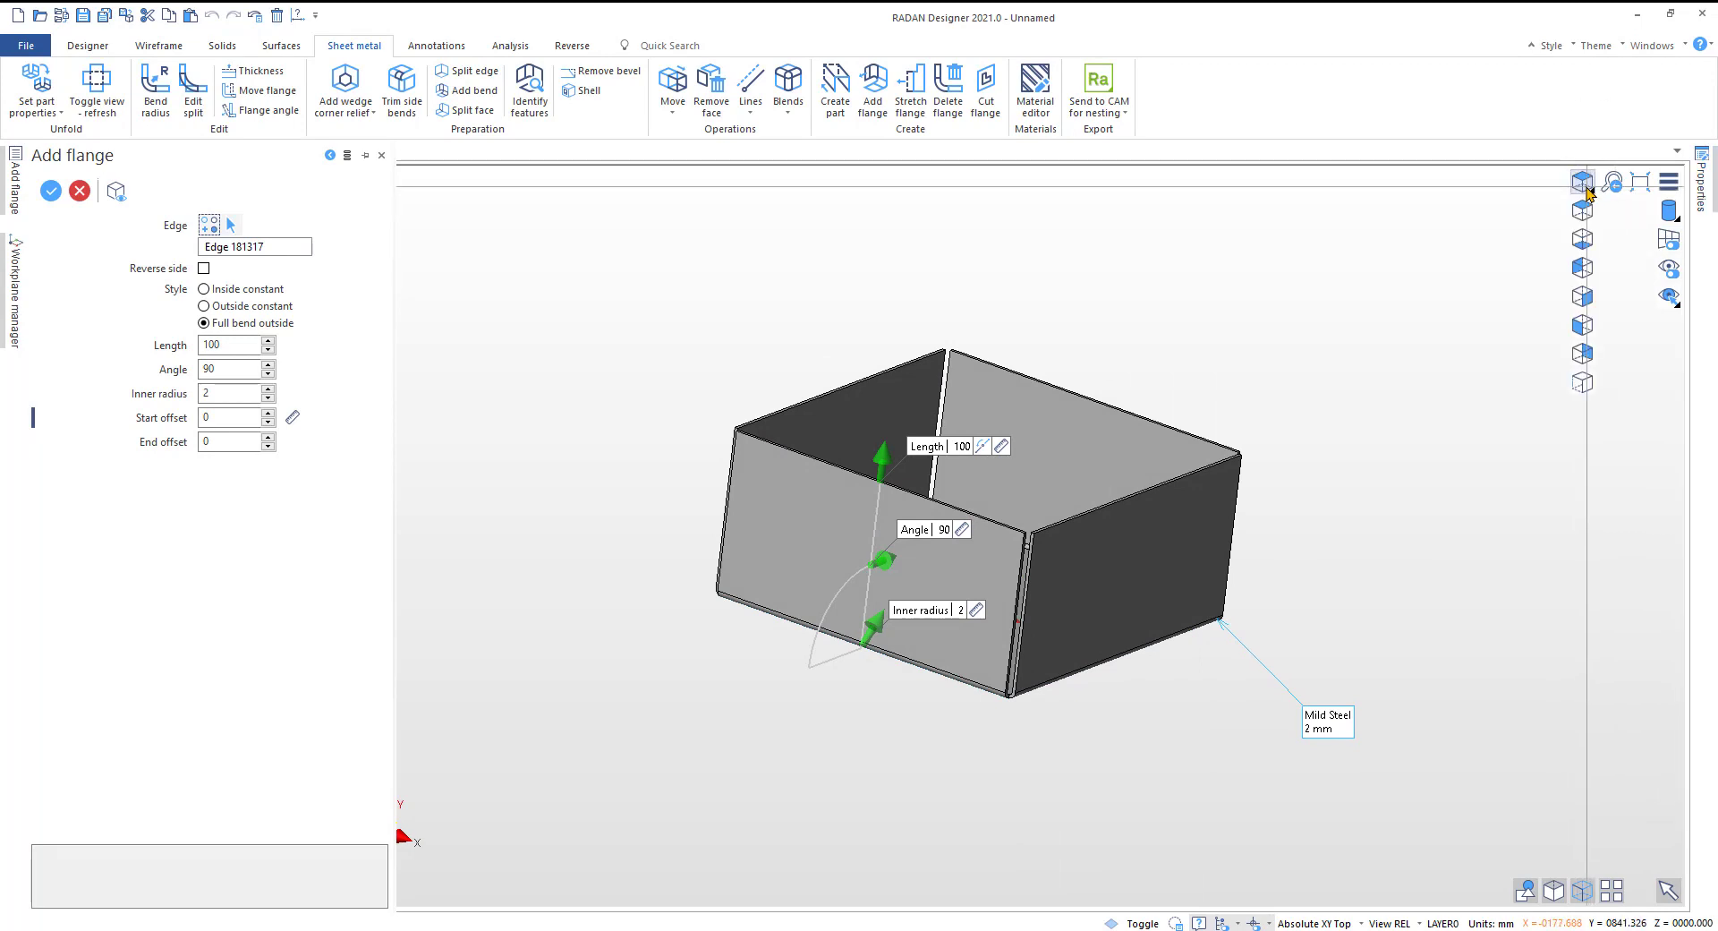
left_click(1582, 326)
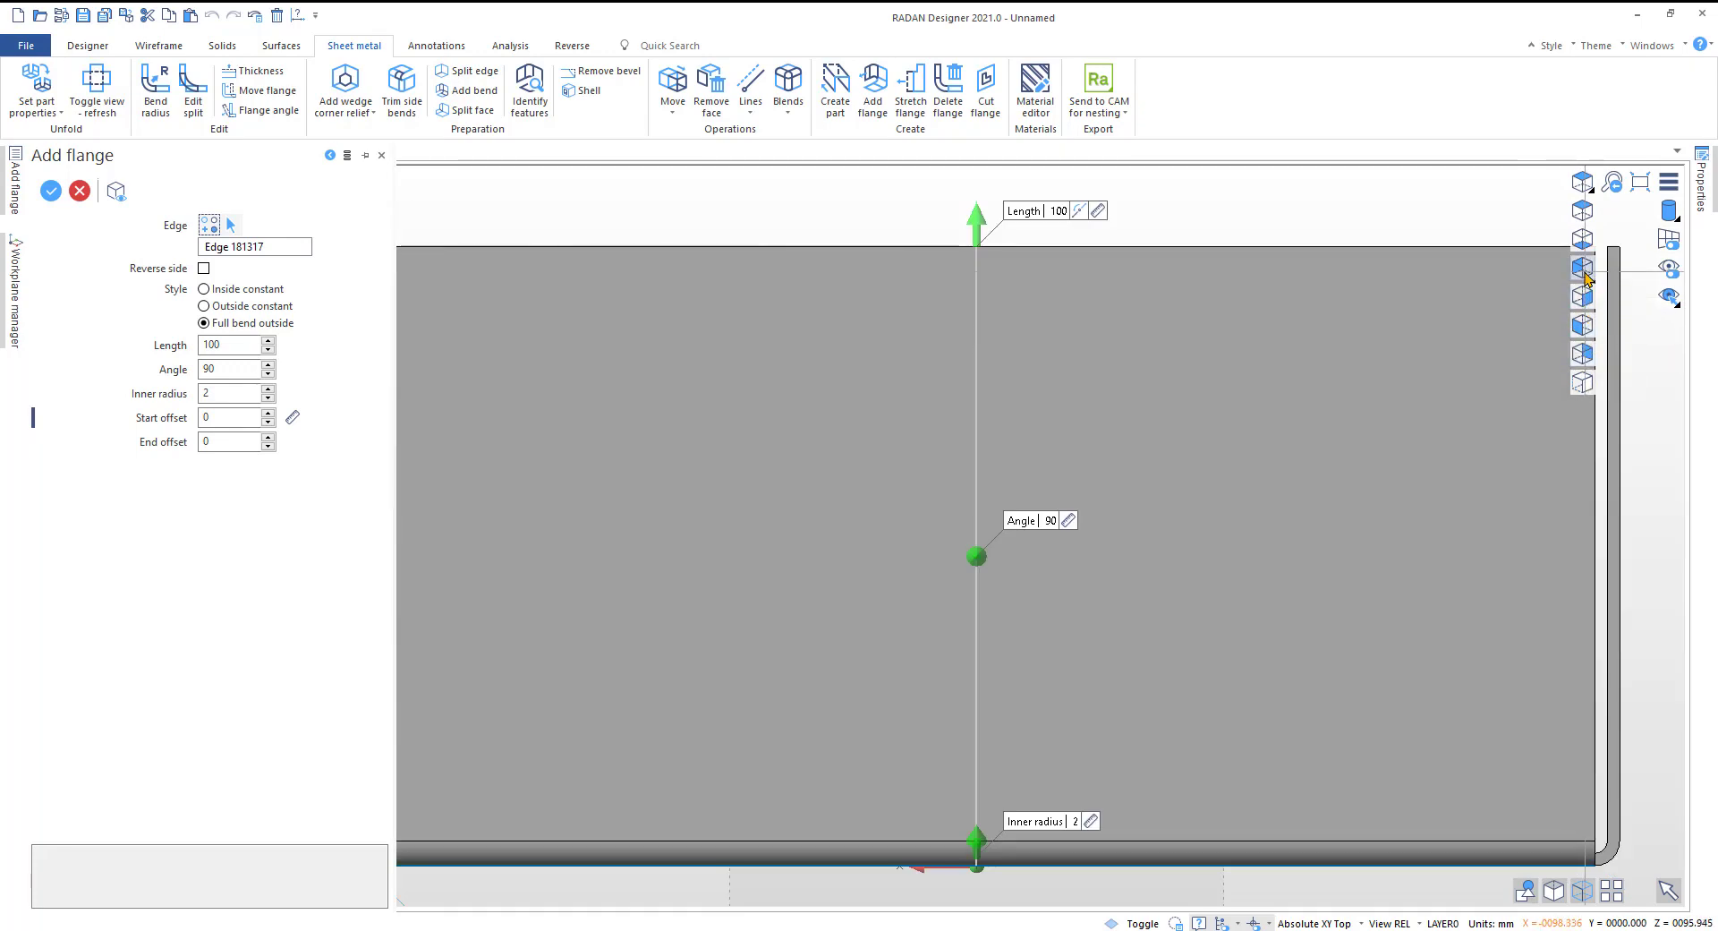
left_click(1581, 240)
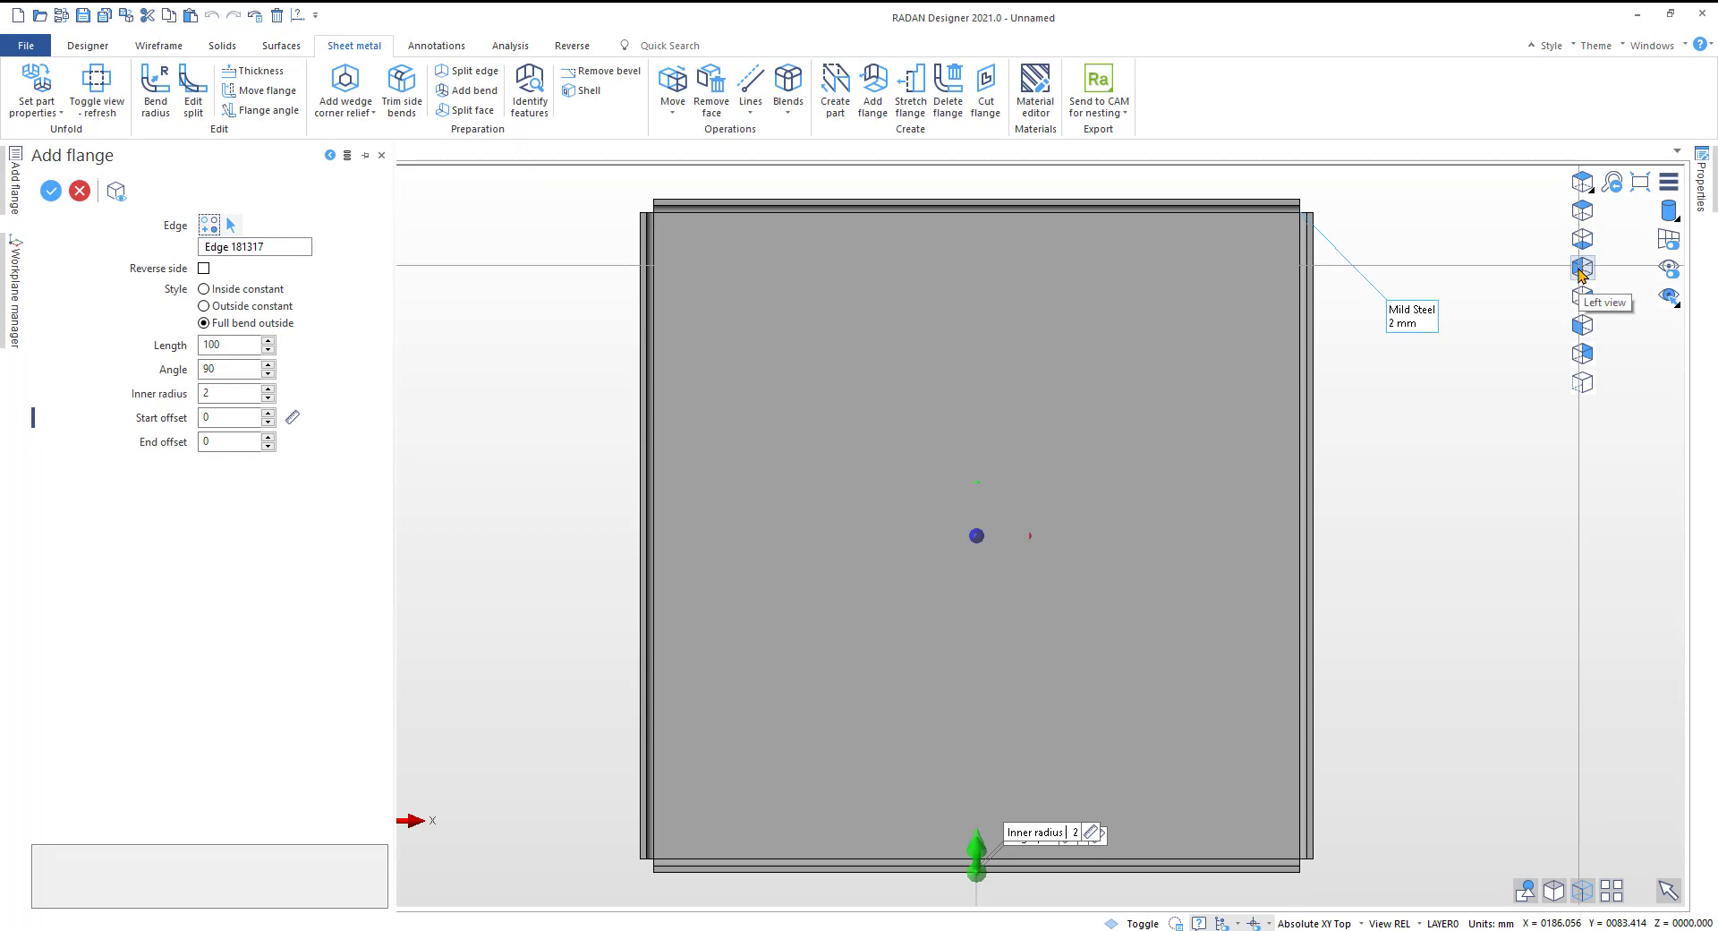
left_click(1582, 382)
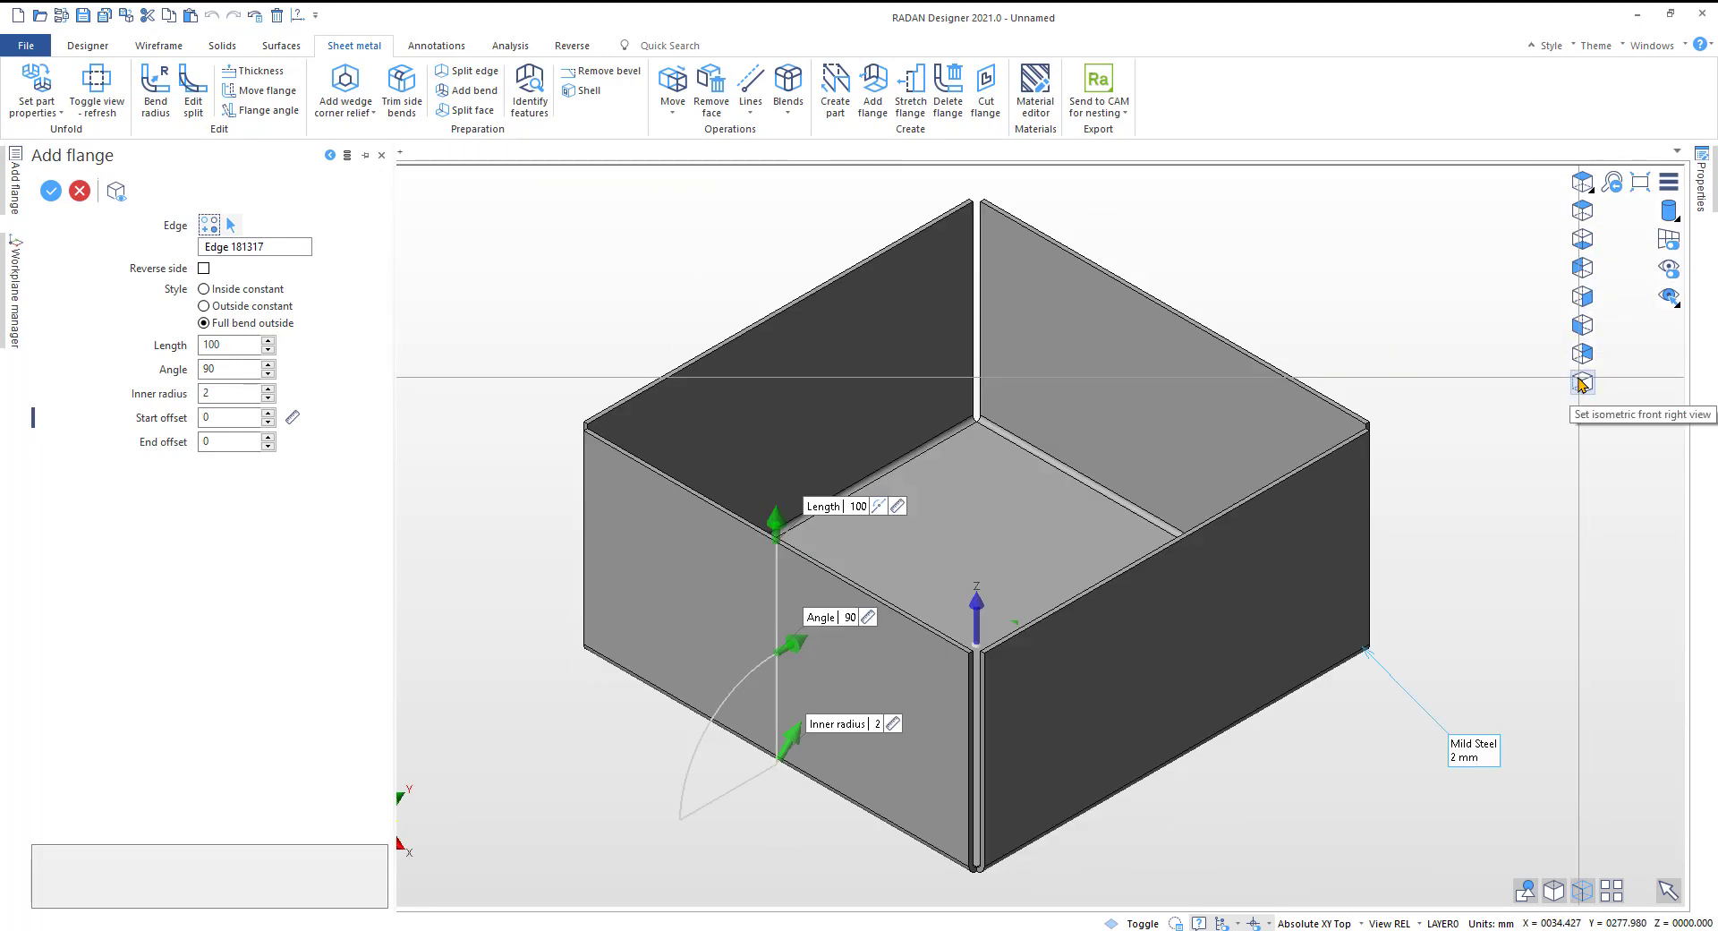
Step: Create the fourth wall flange, and add 25 mm flanges along the top edges of the negative Y and positive Y walls
right_click(1448, 459)
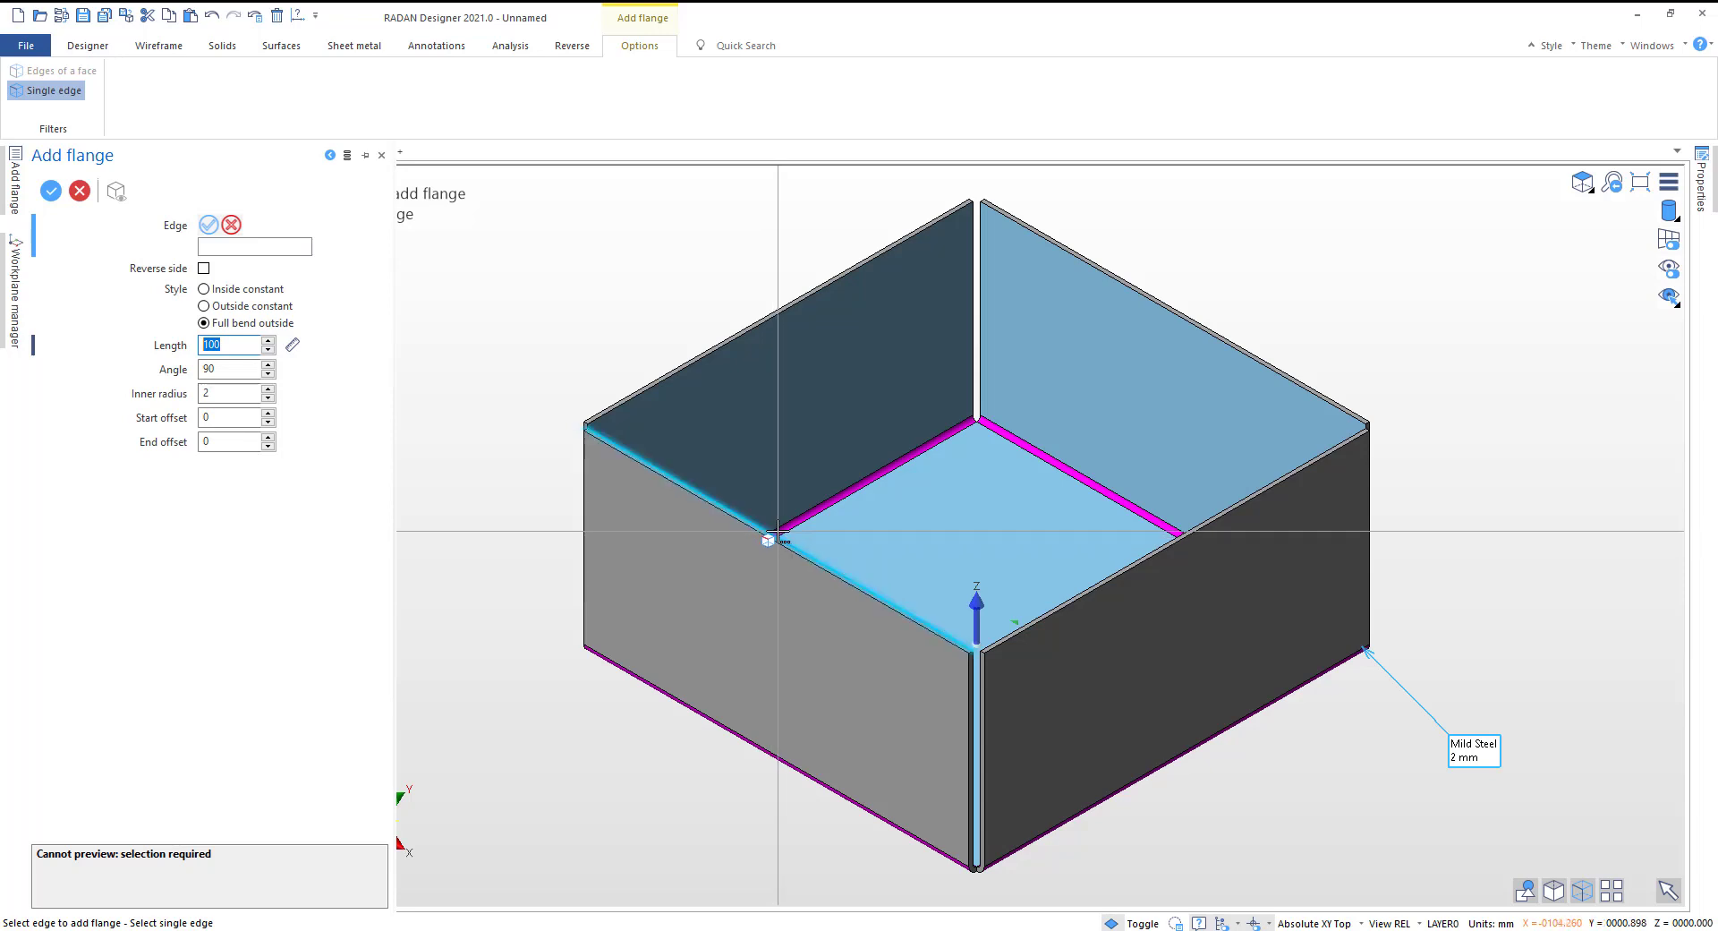
left_click(798, 551)
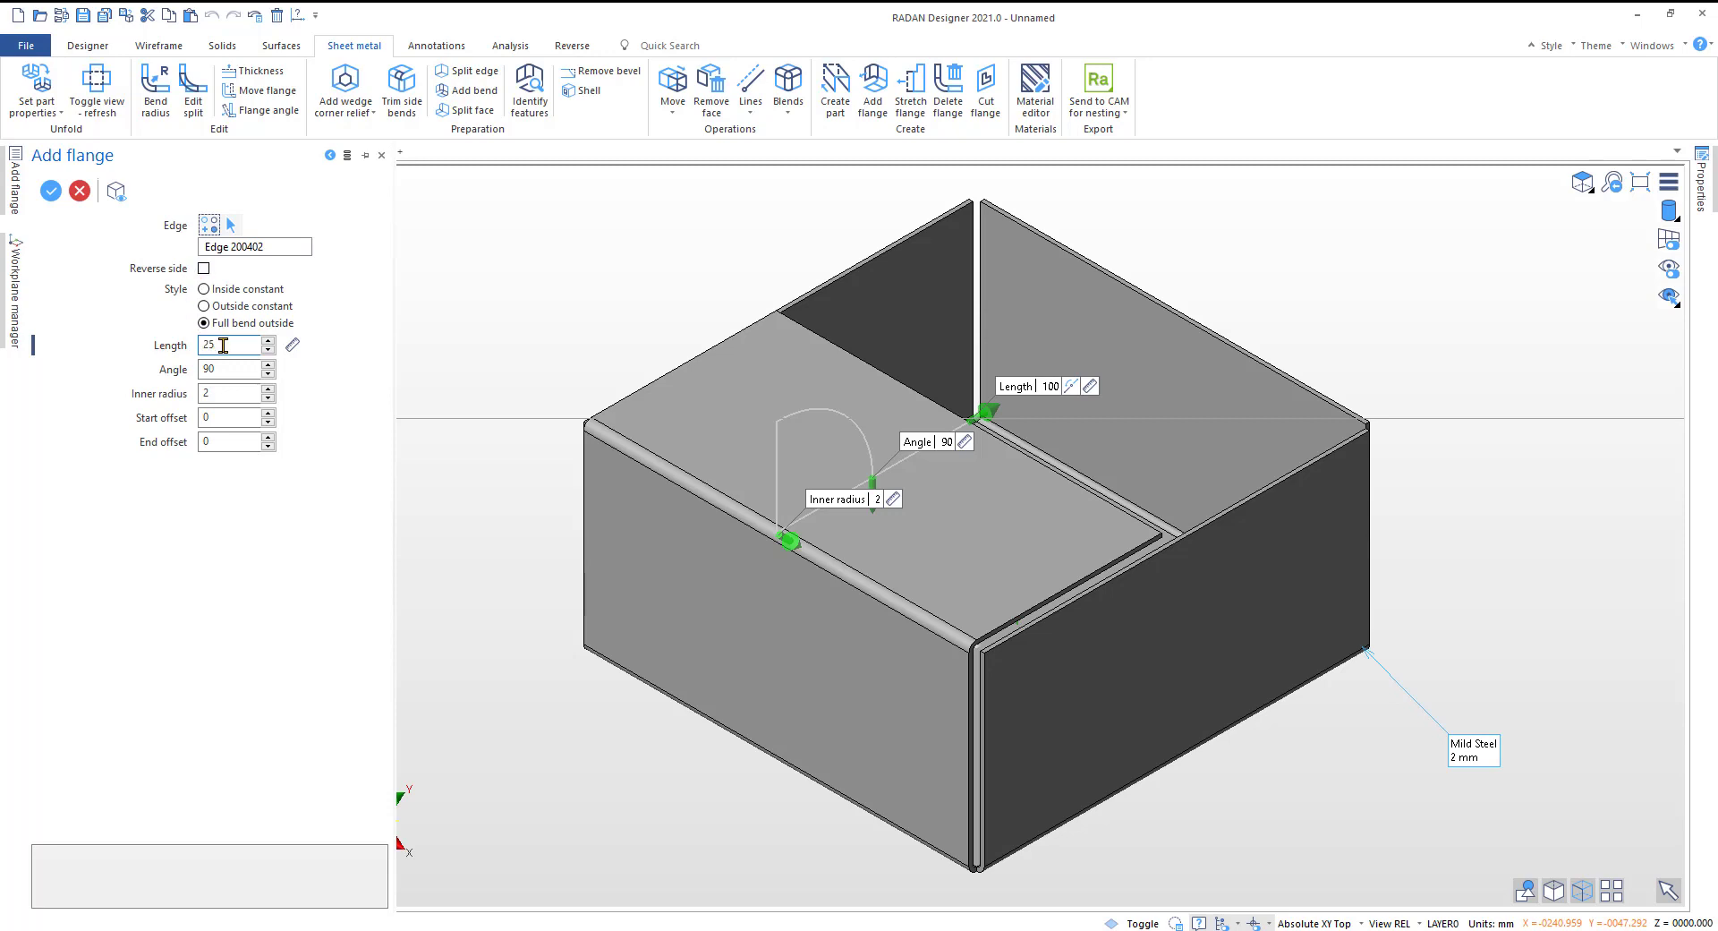
type("25")
key("Tab")
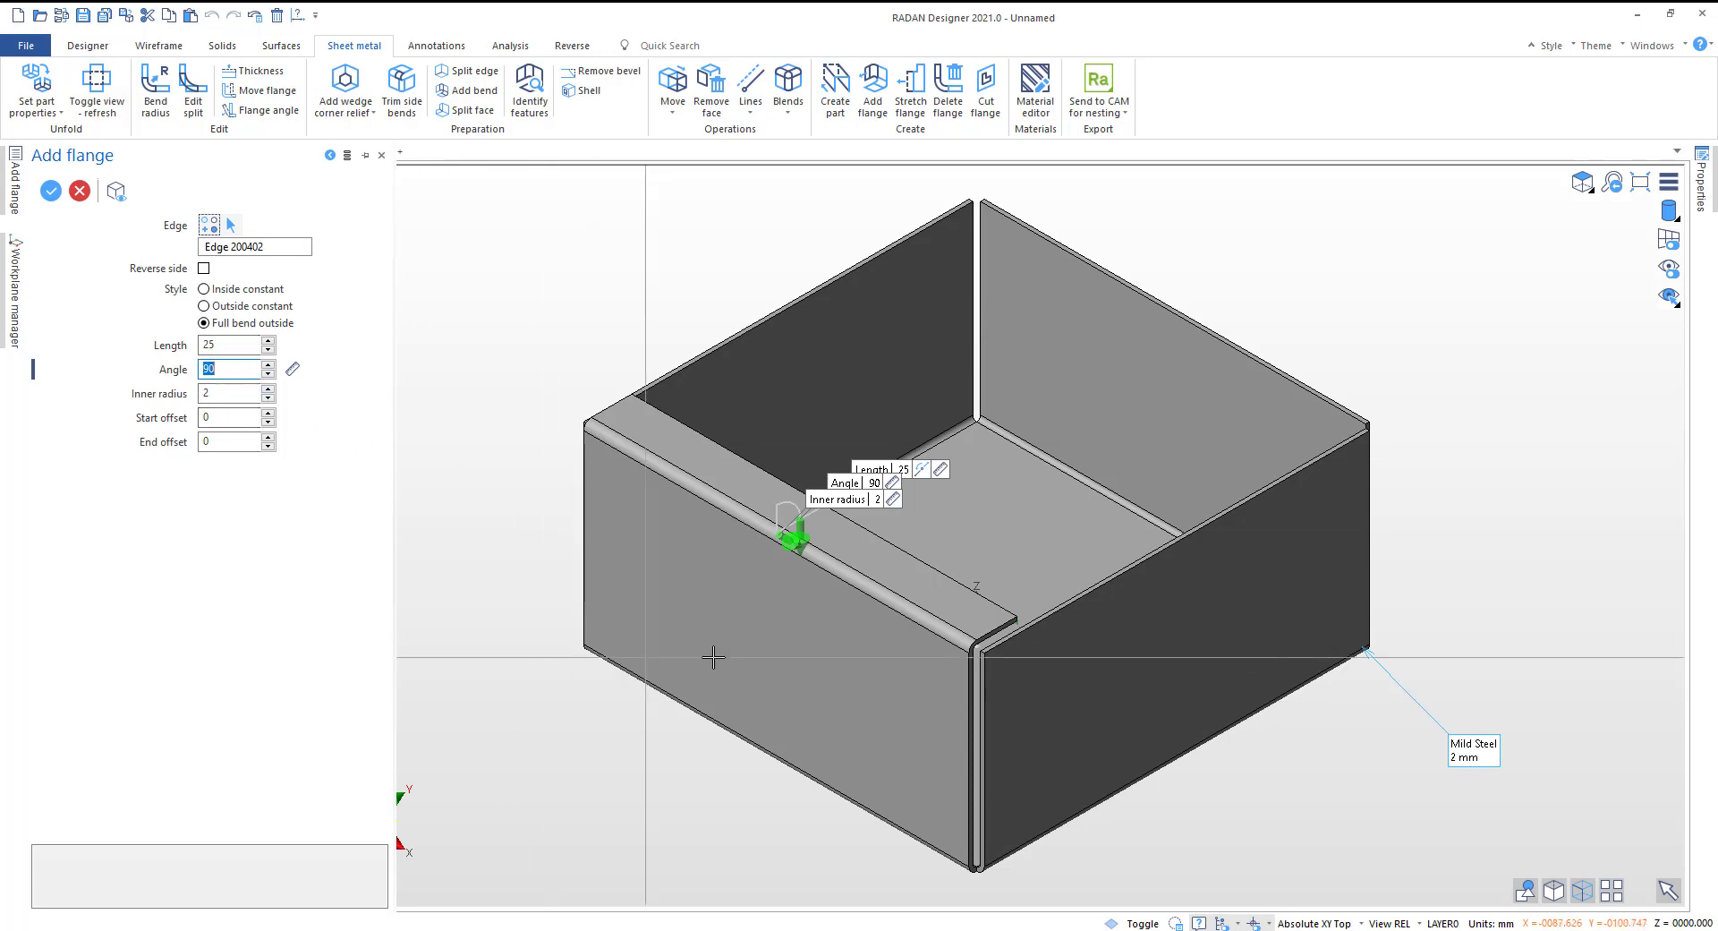
right_click(1367, 783)
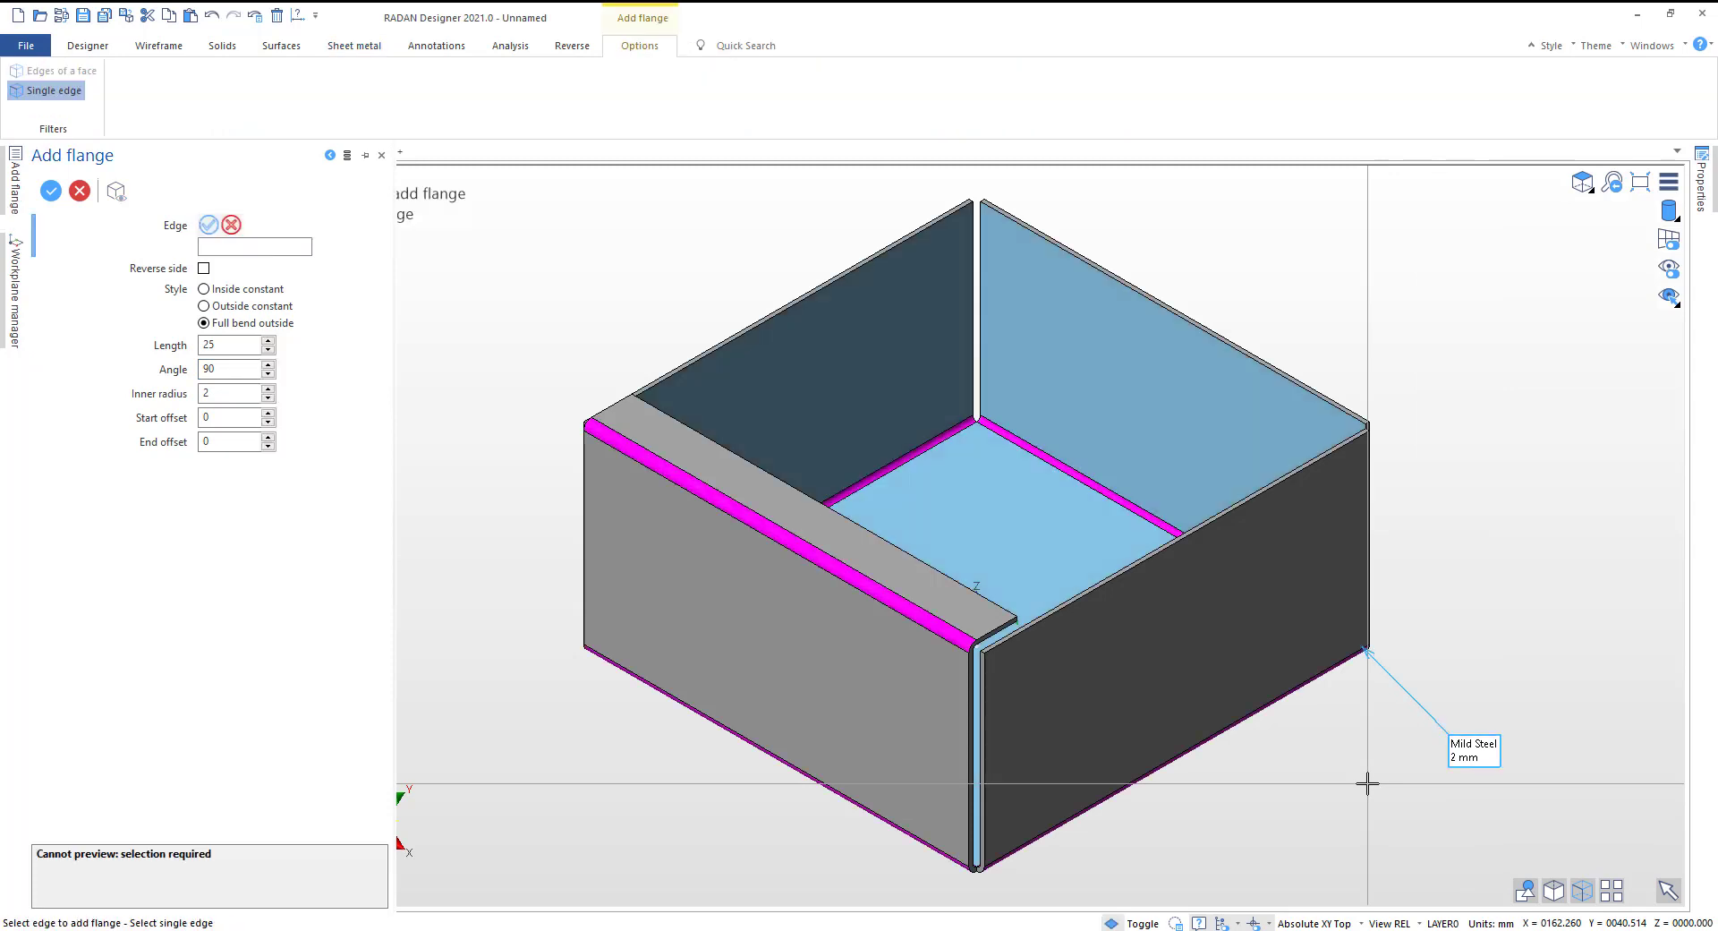
left_click(1224, 354)
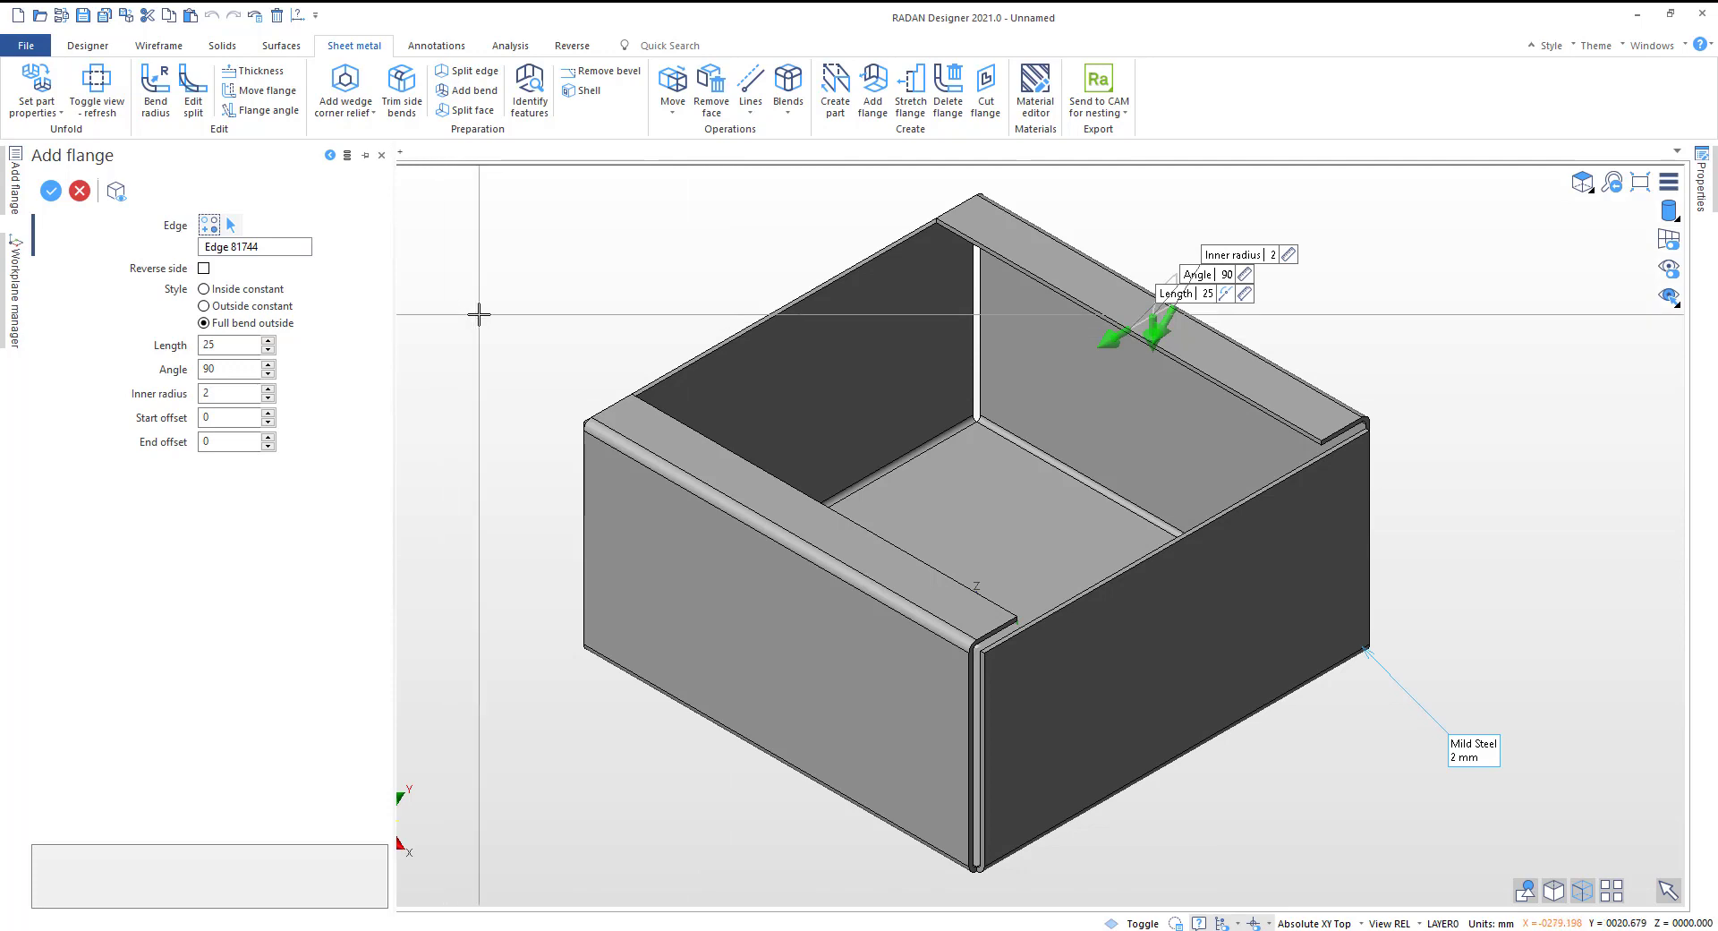
right_click(479, 314)
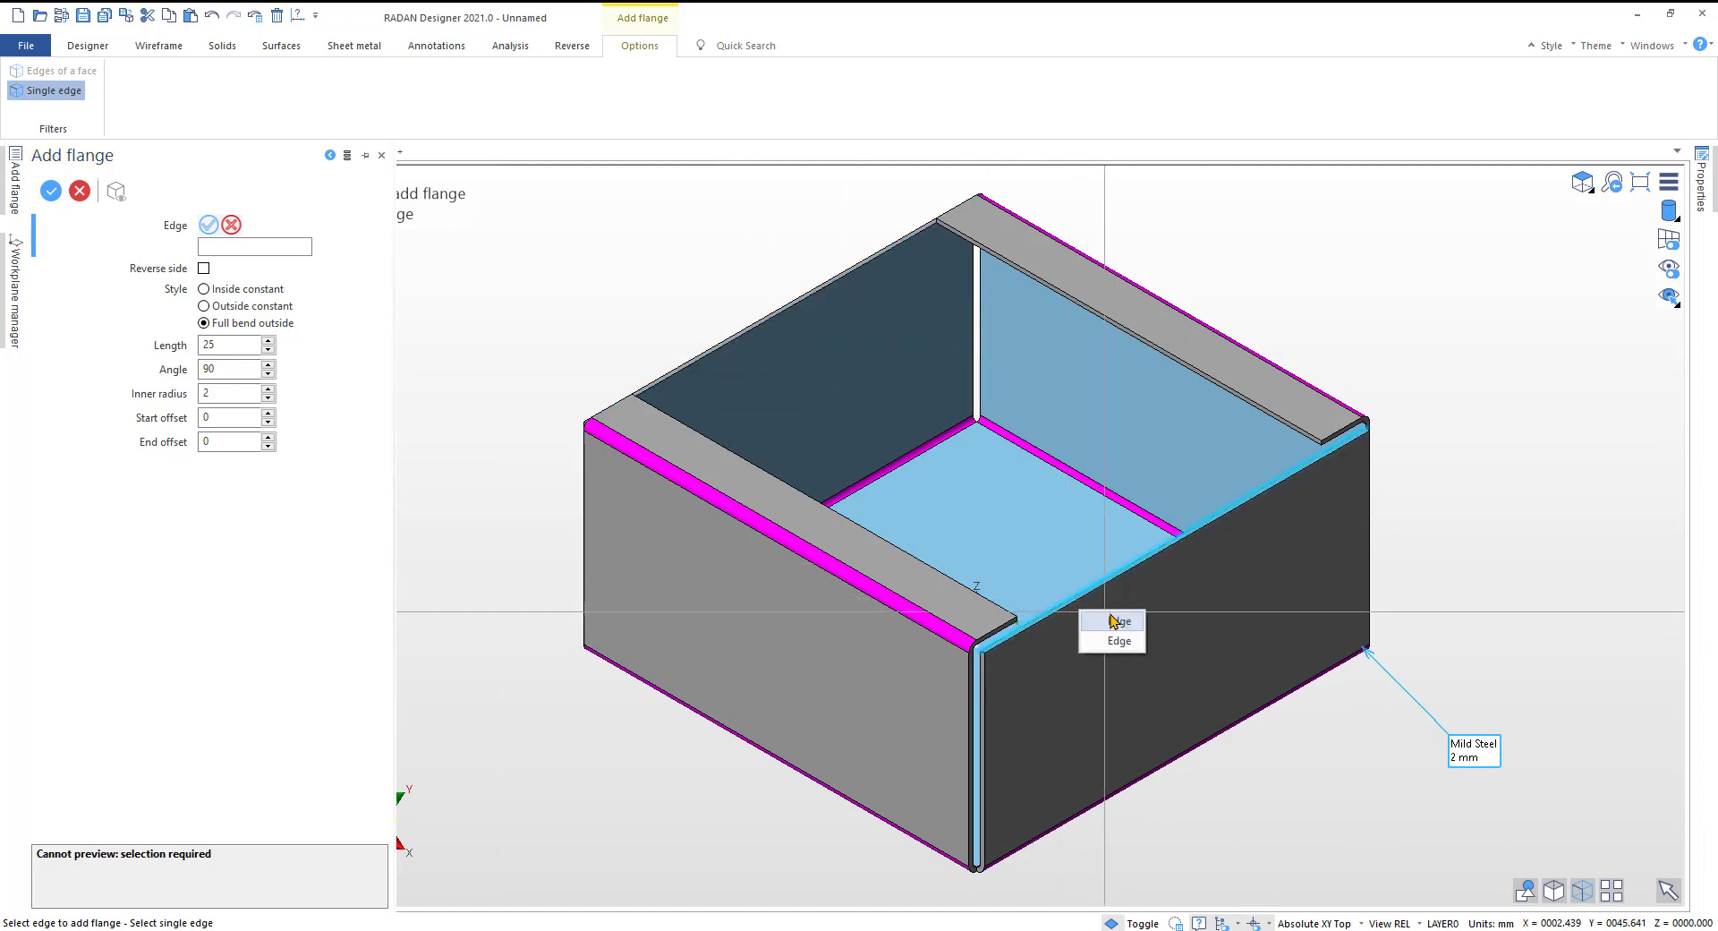
Step: Add a 25 mm flange on the positive X wall's top edge, trying 50 mm offsets before setting start and end offsets to 25
left_click(1114, 621)
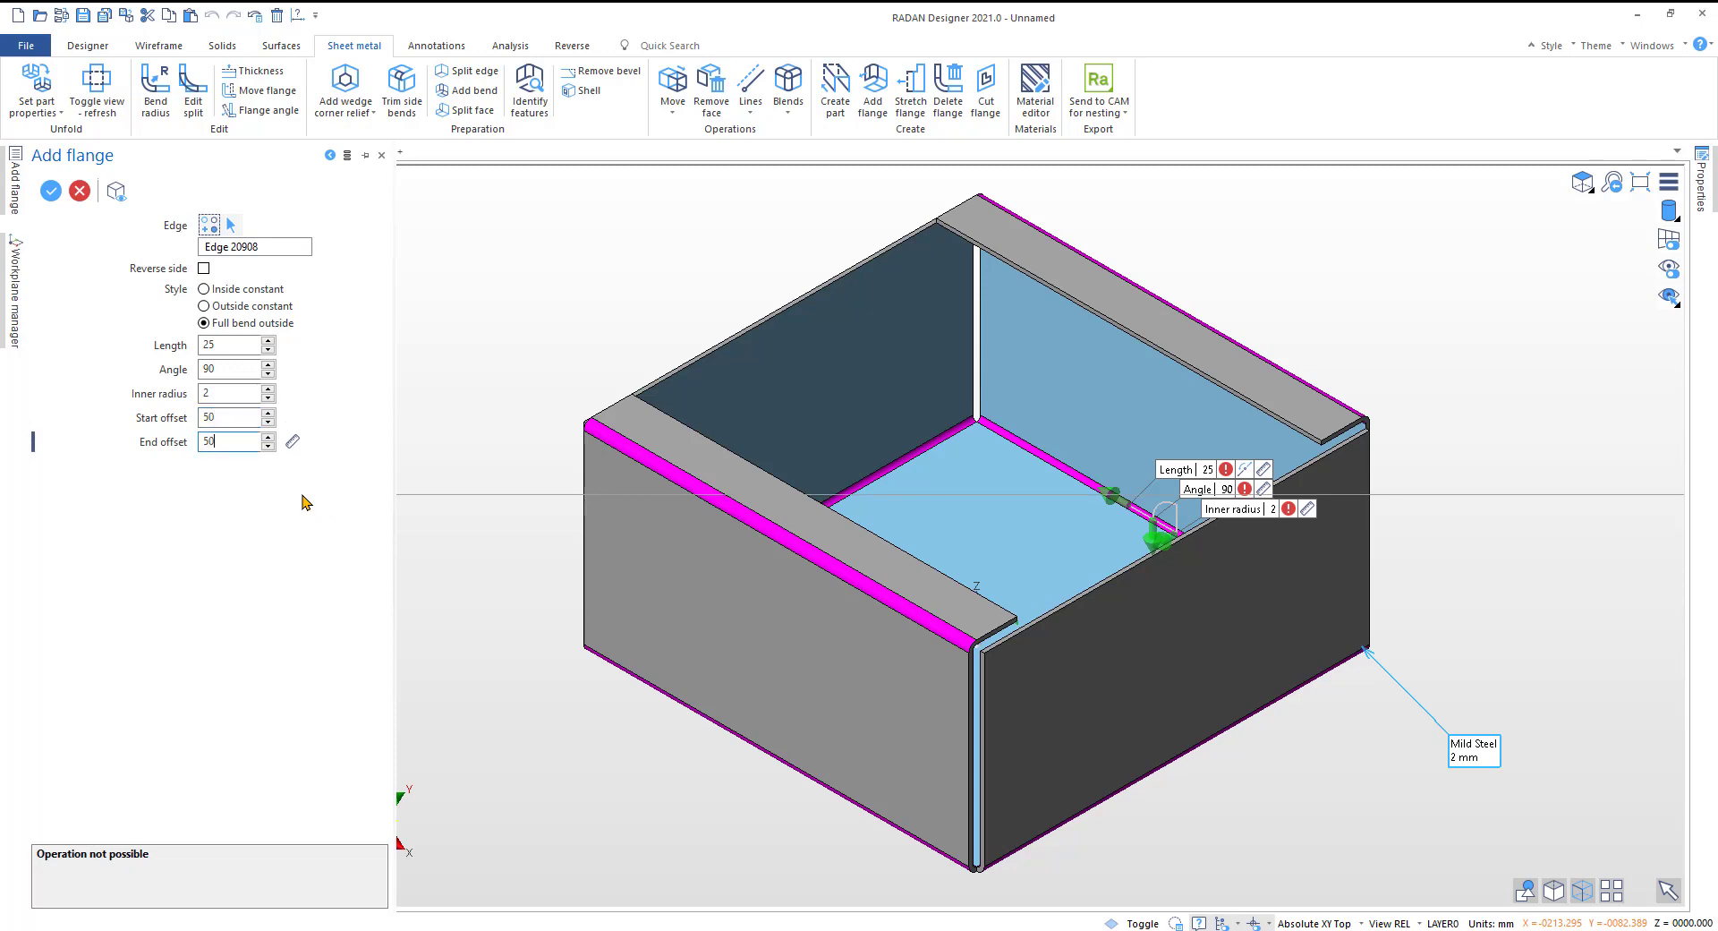
key("Tab")
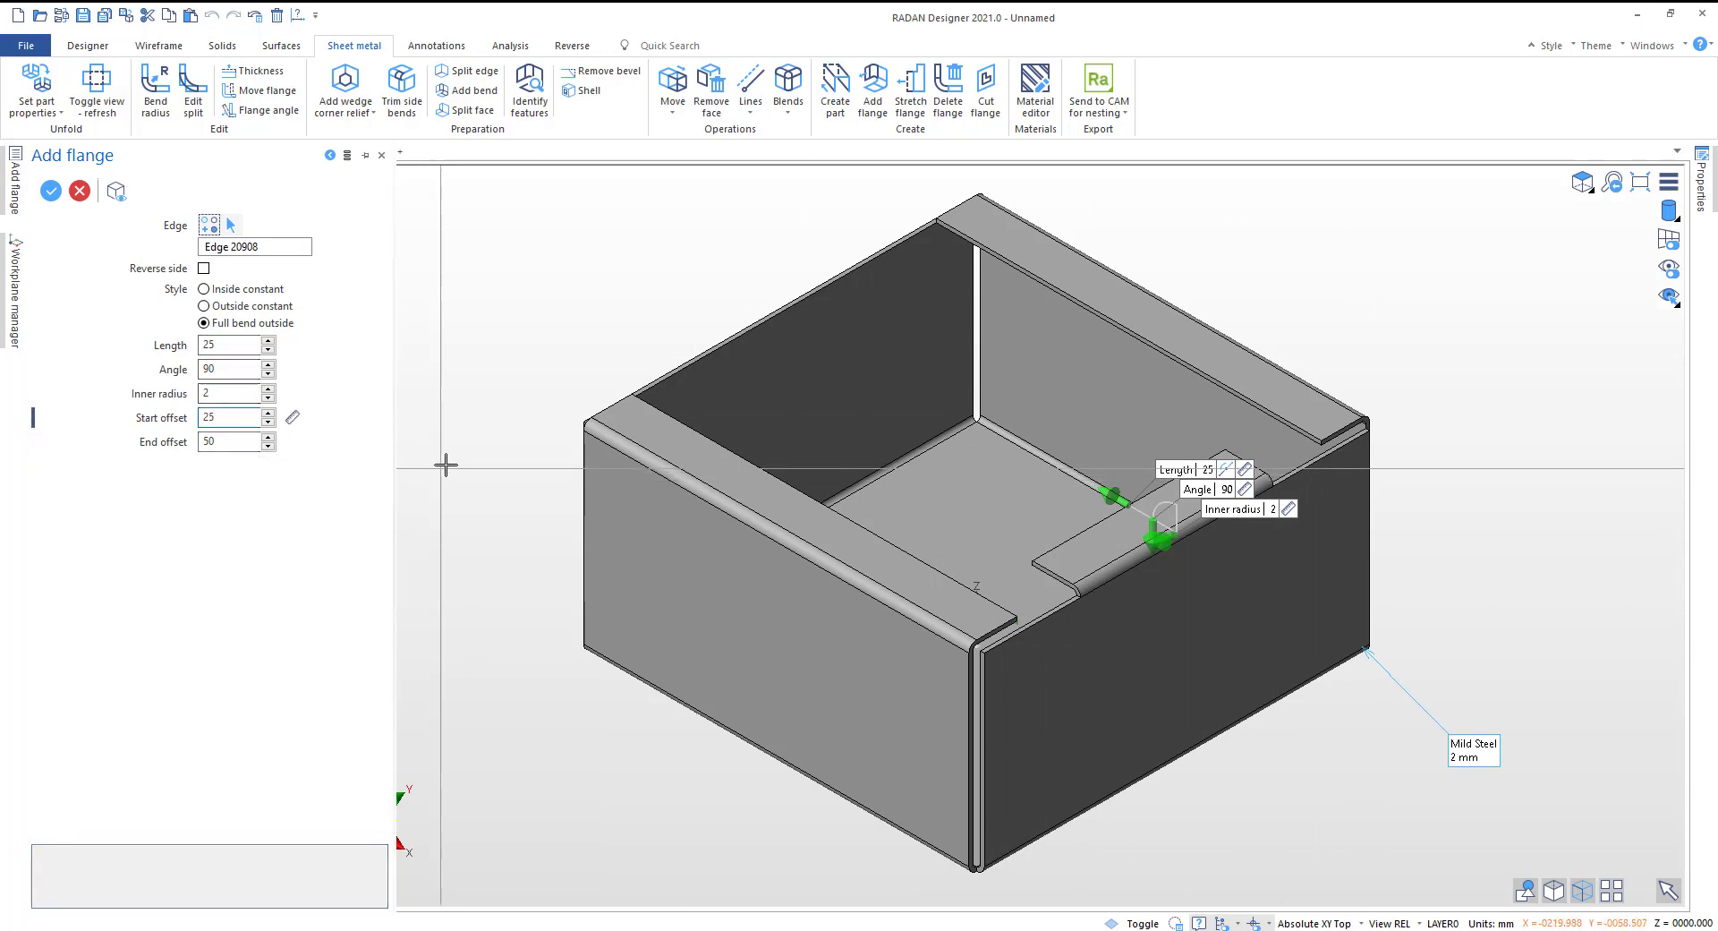
scroll(1503, 760, "up", 5)
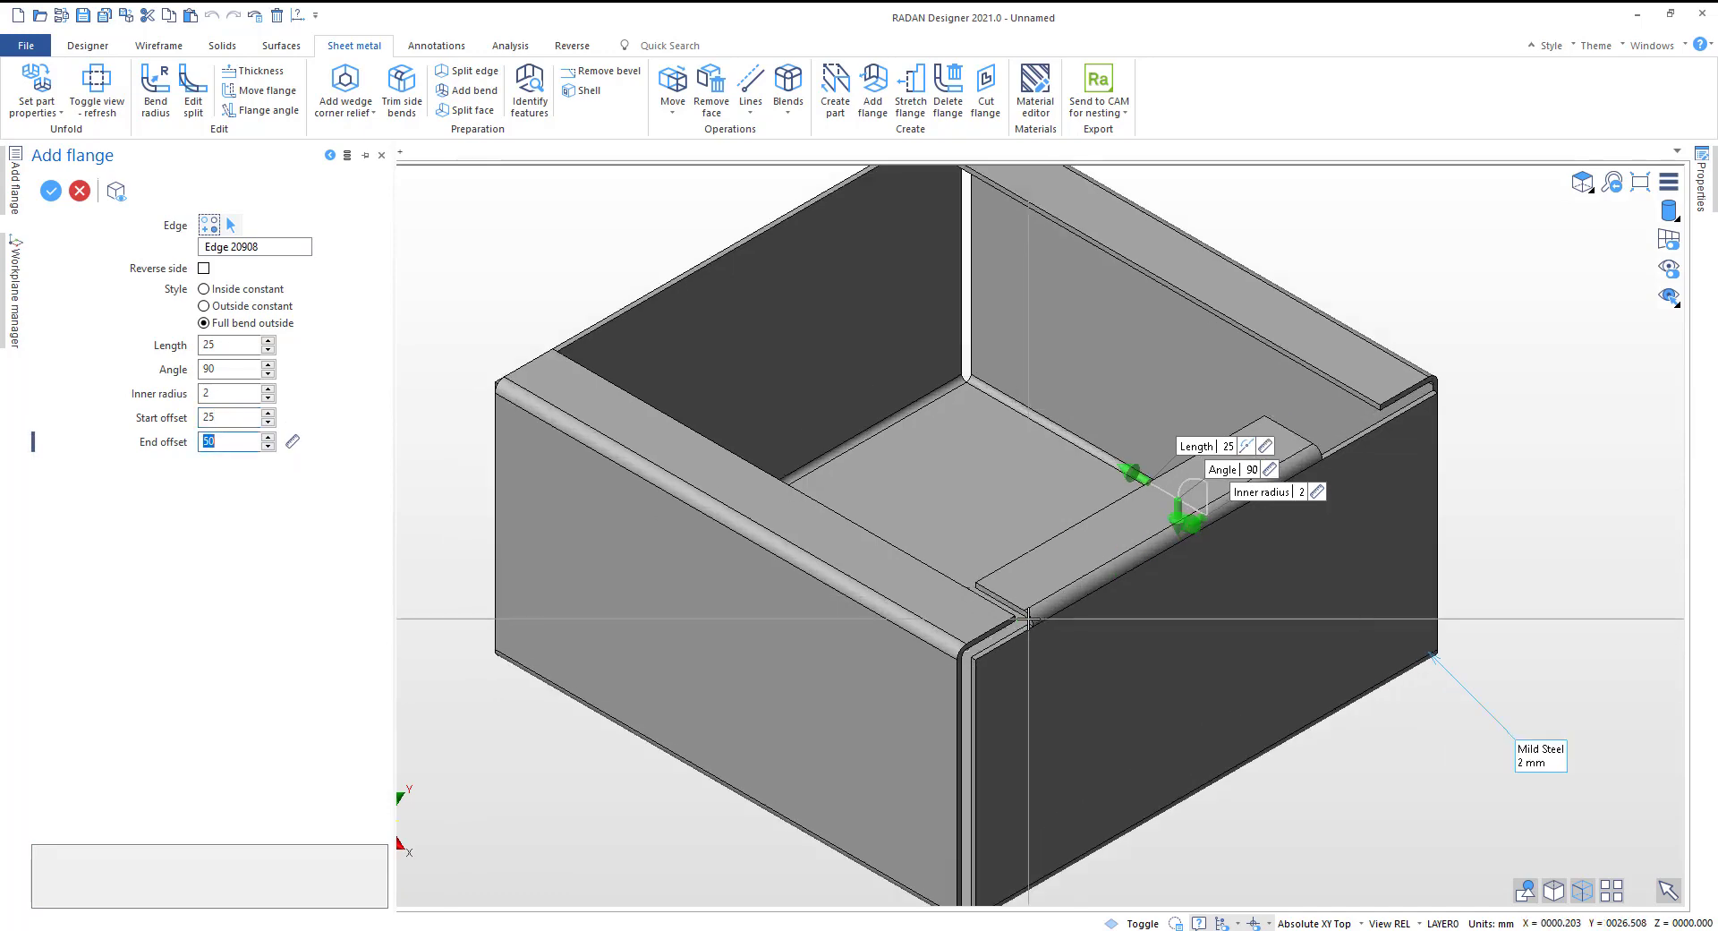
middle_click_drag(1503, 760, 1442, 775)
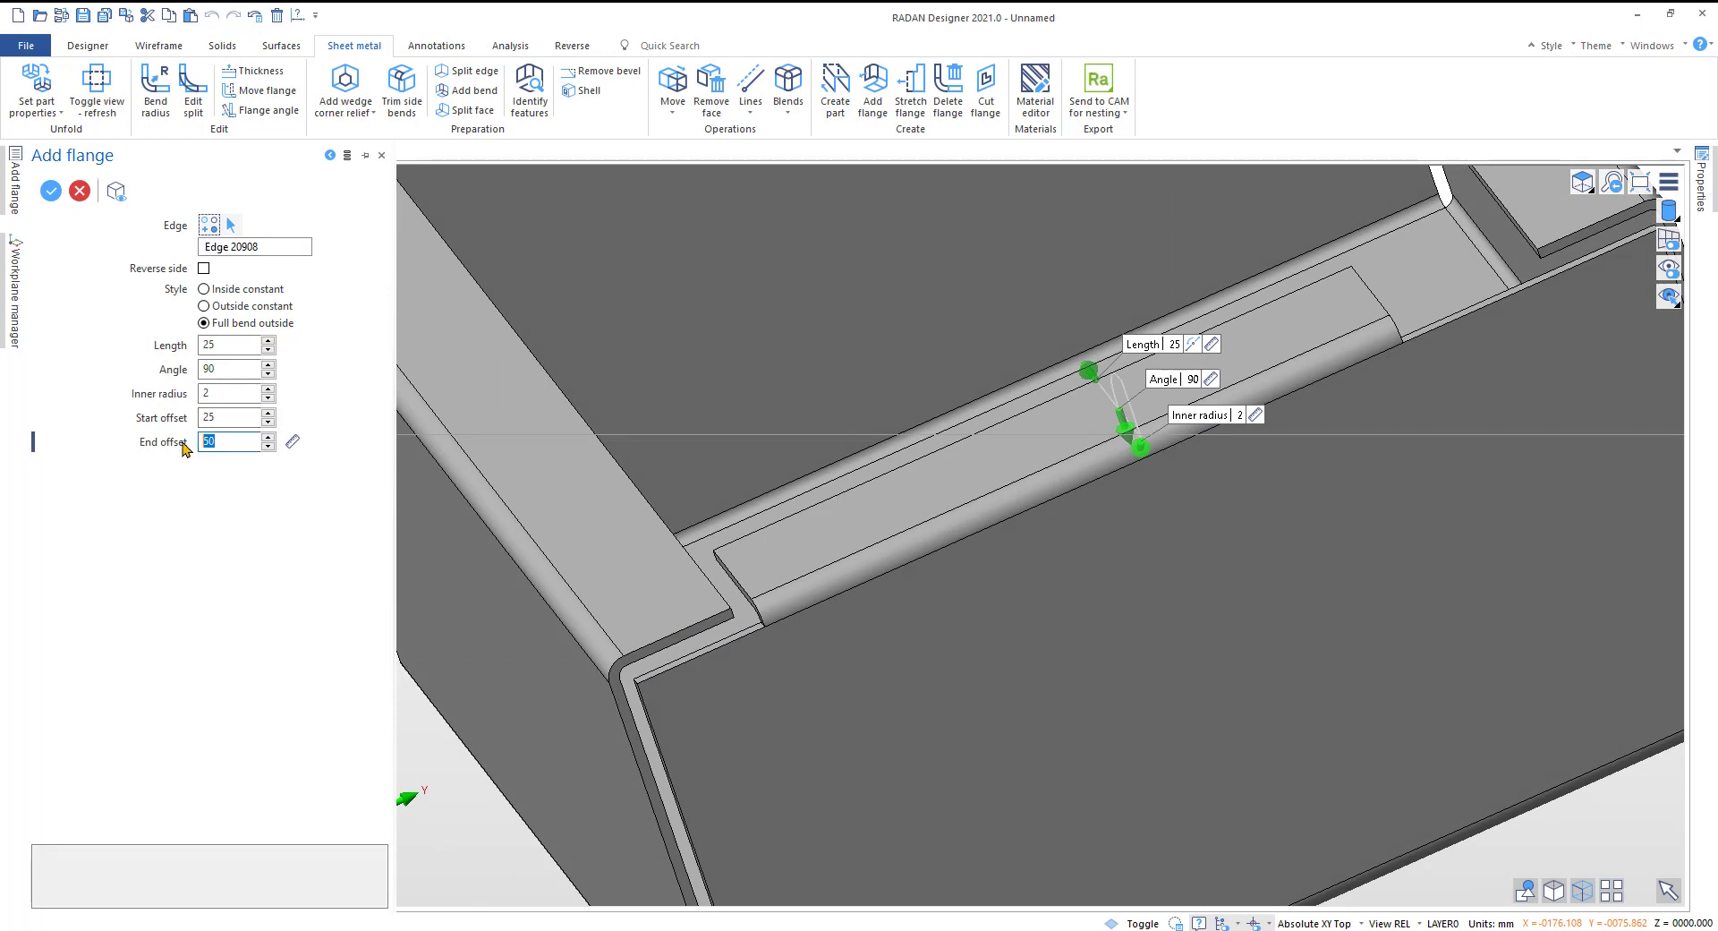
key("Tab")
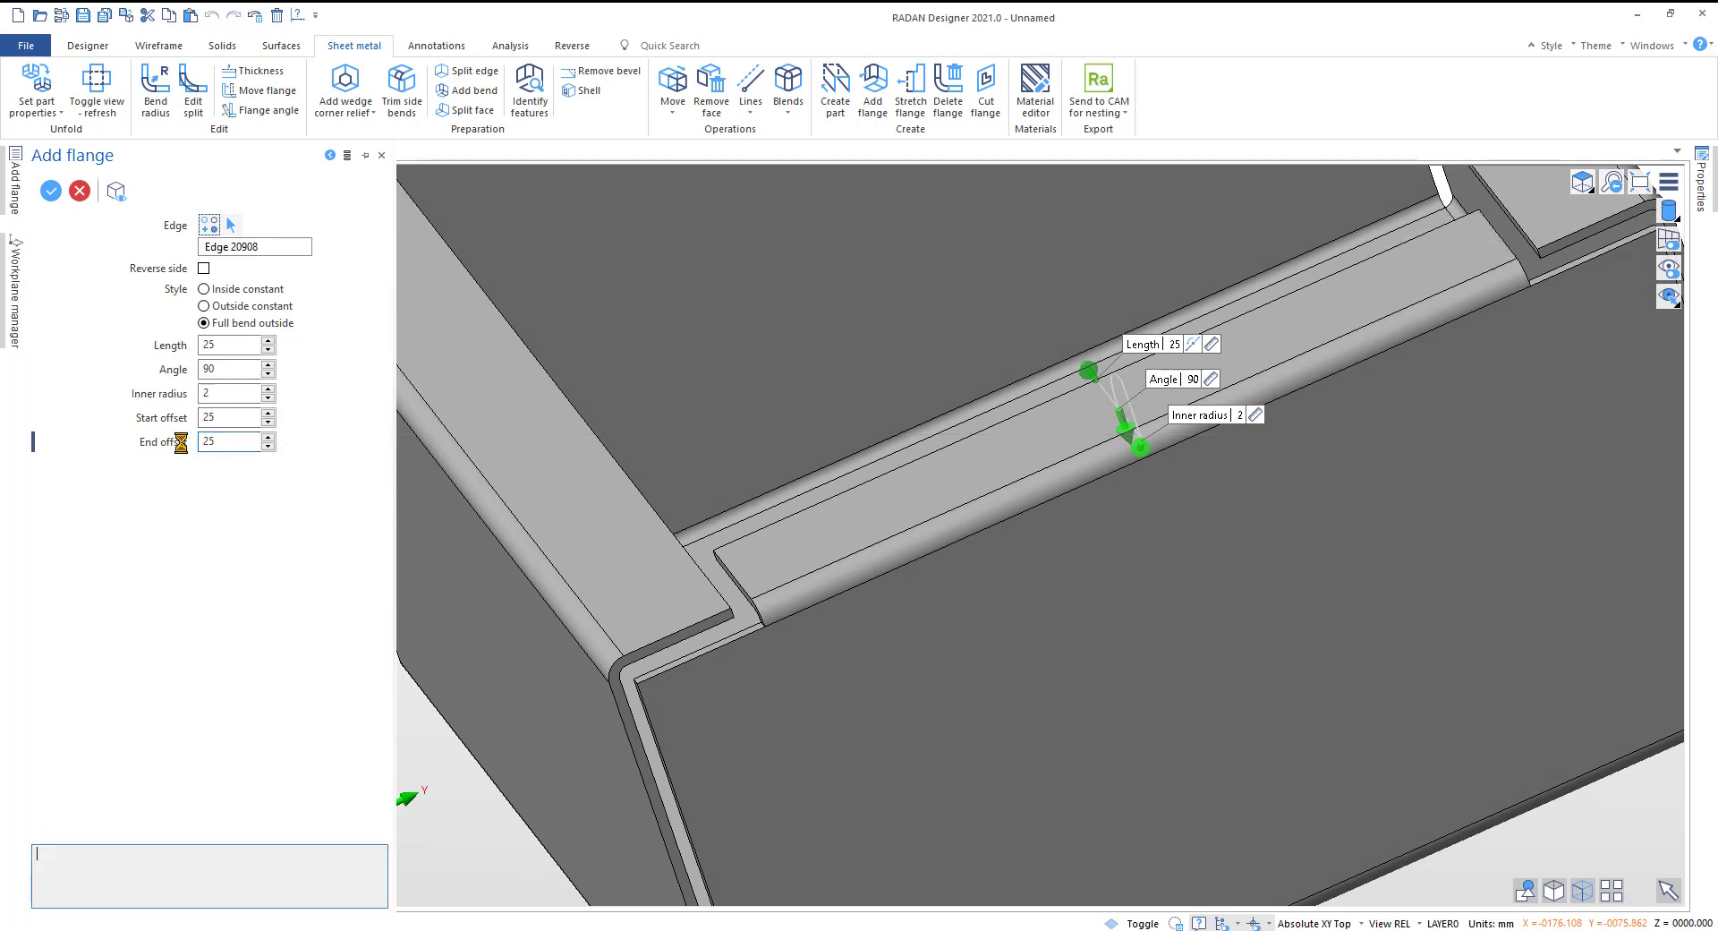
middle_click_drag(1190, 617, 1126, 644)
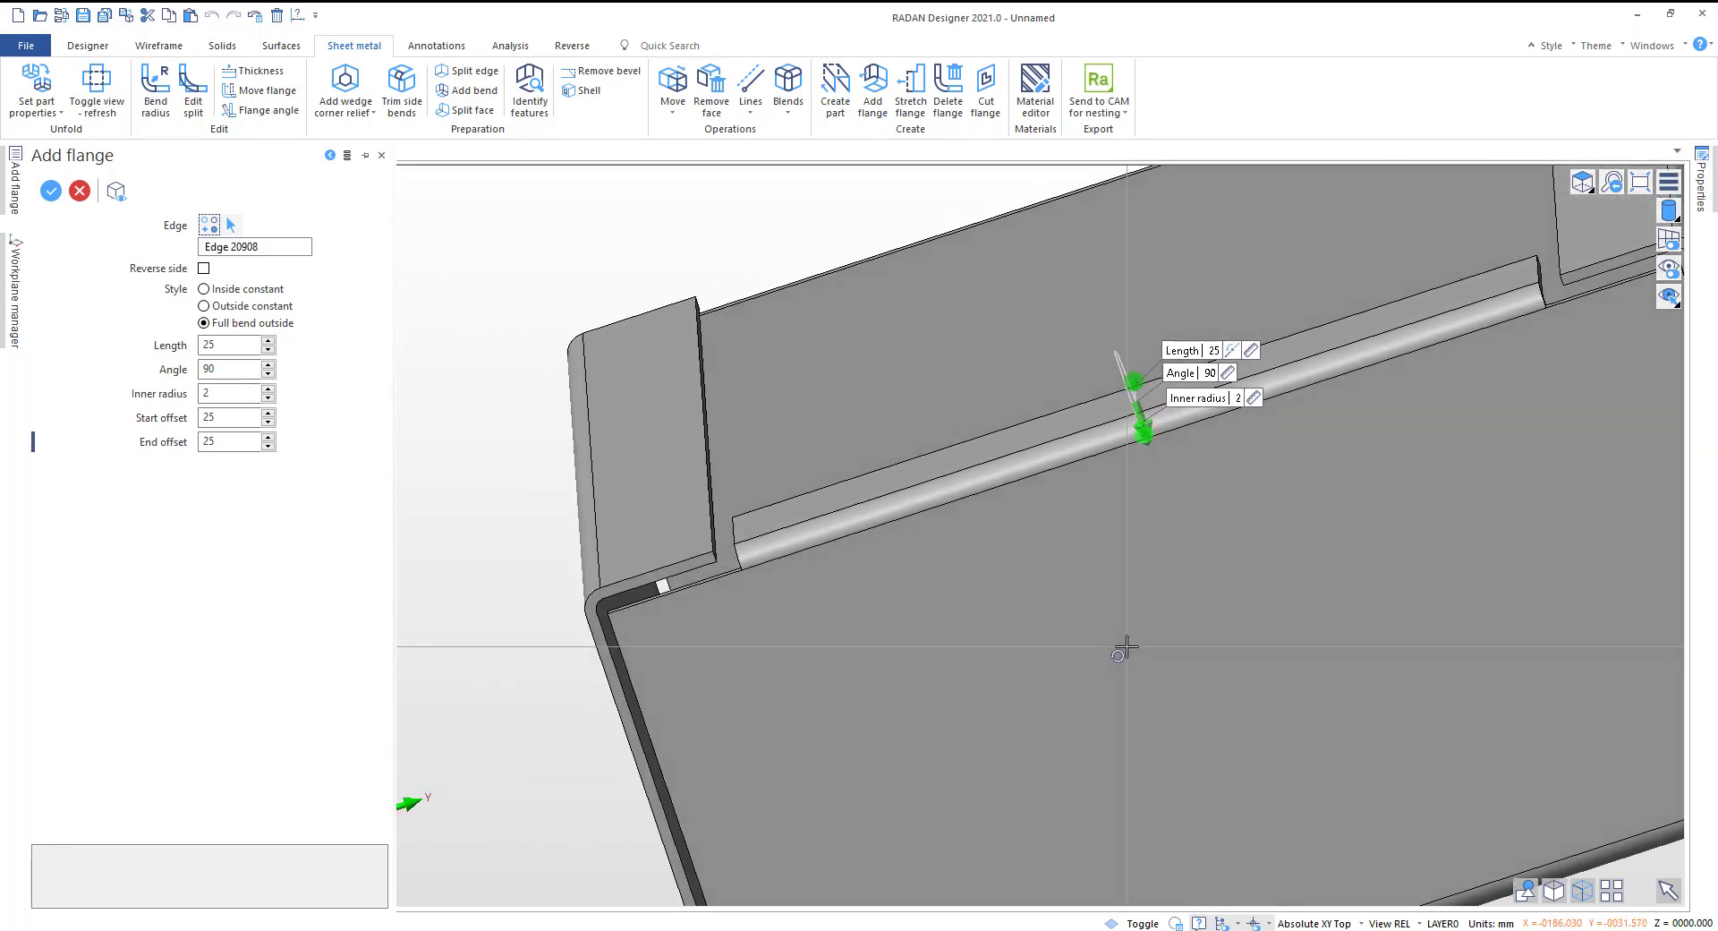
key("Return")
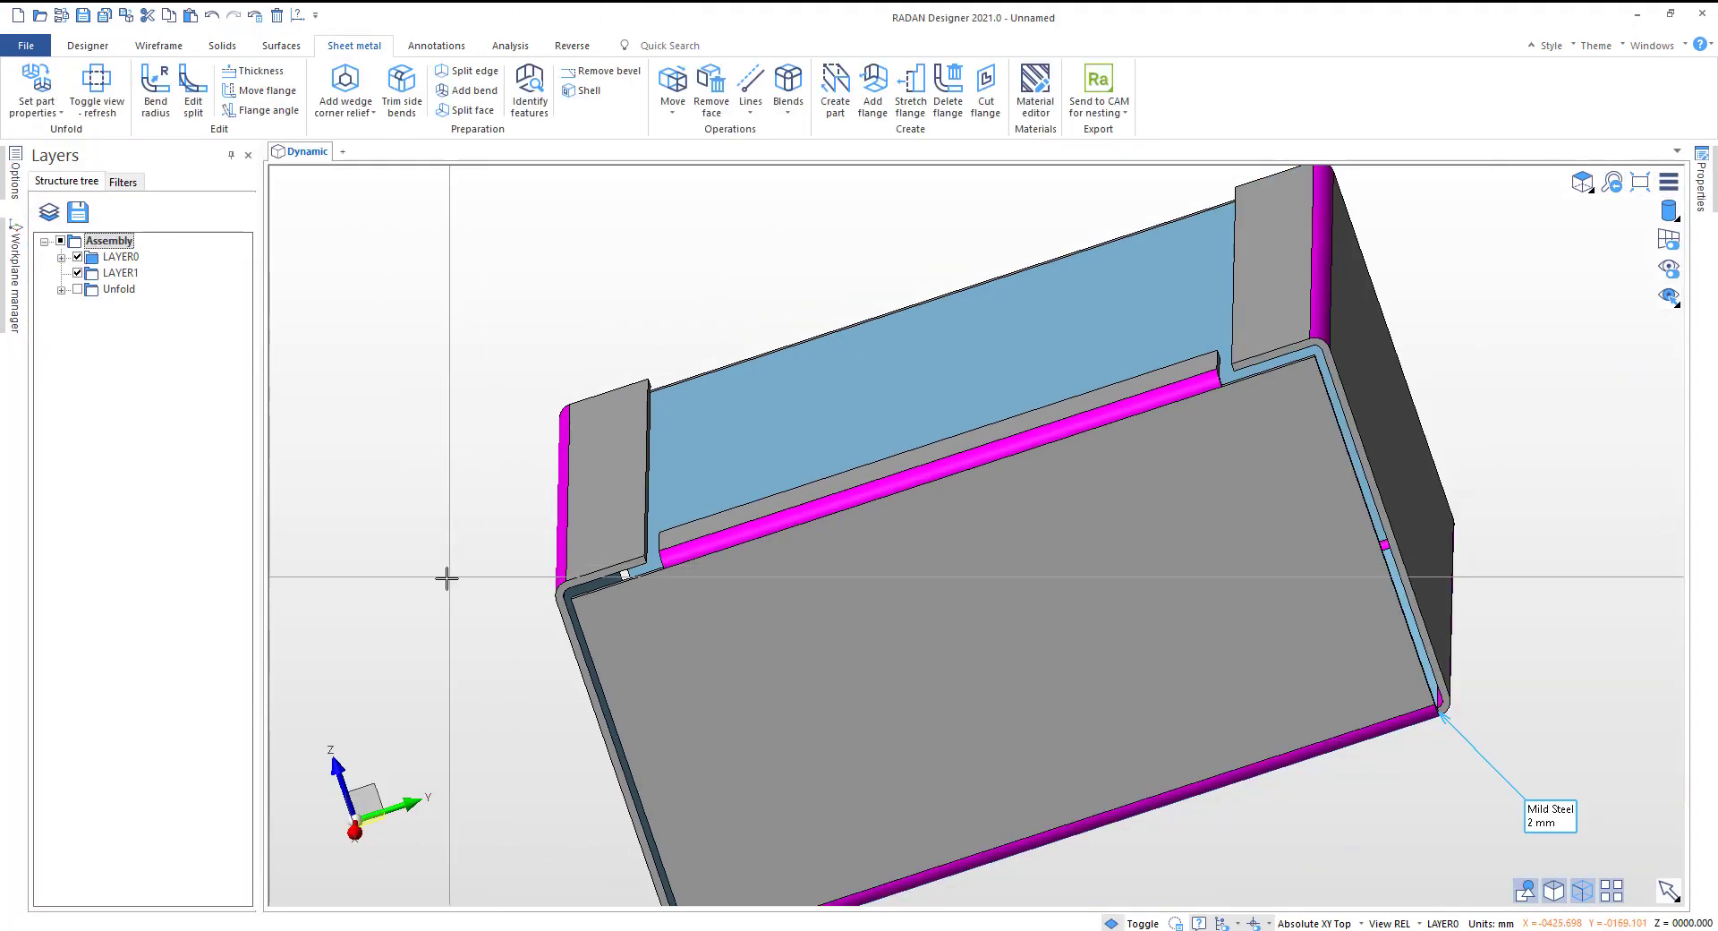
Step: Add a 25 mm flange with 25 mm start and end offsets along the negative X wall's top edge
middle_click_drag(445, 579, 449, 641)
left_click(1582, 182)
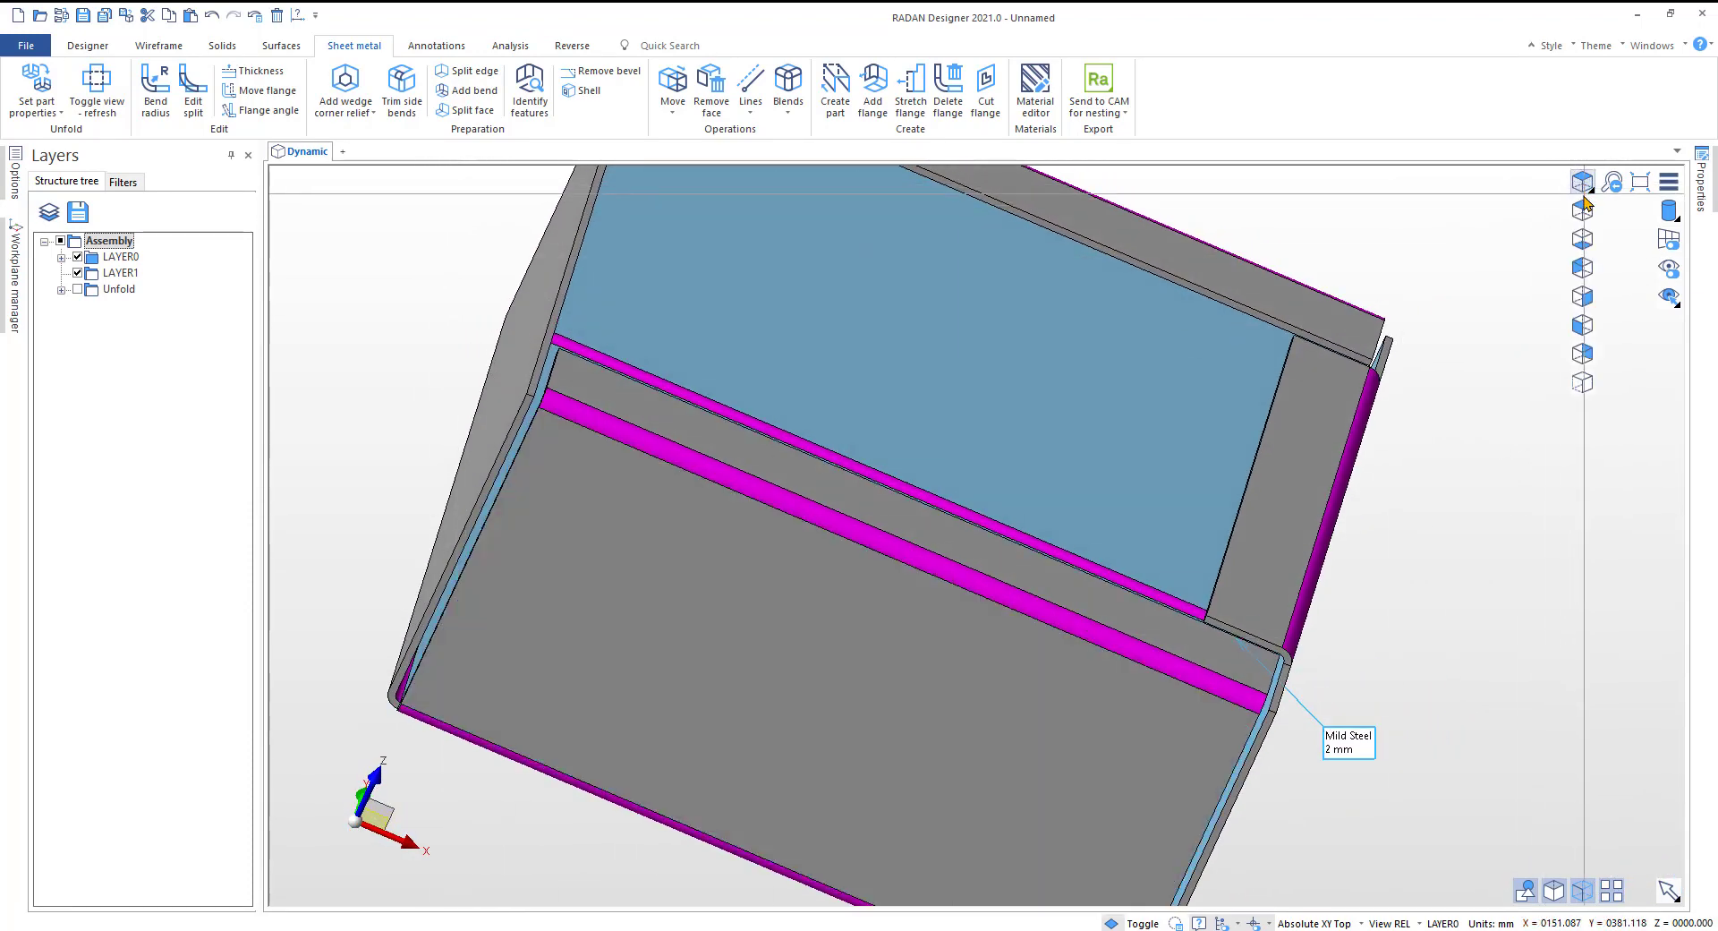
left_click(1581, 383)
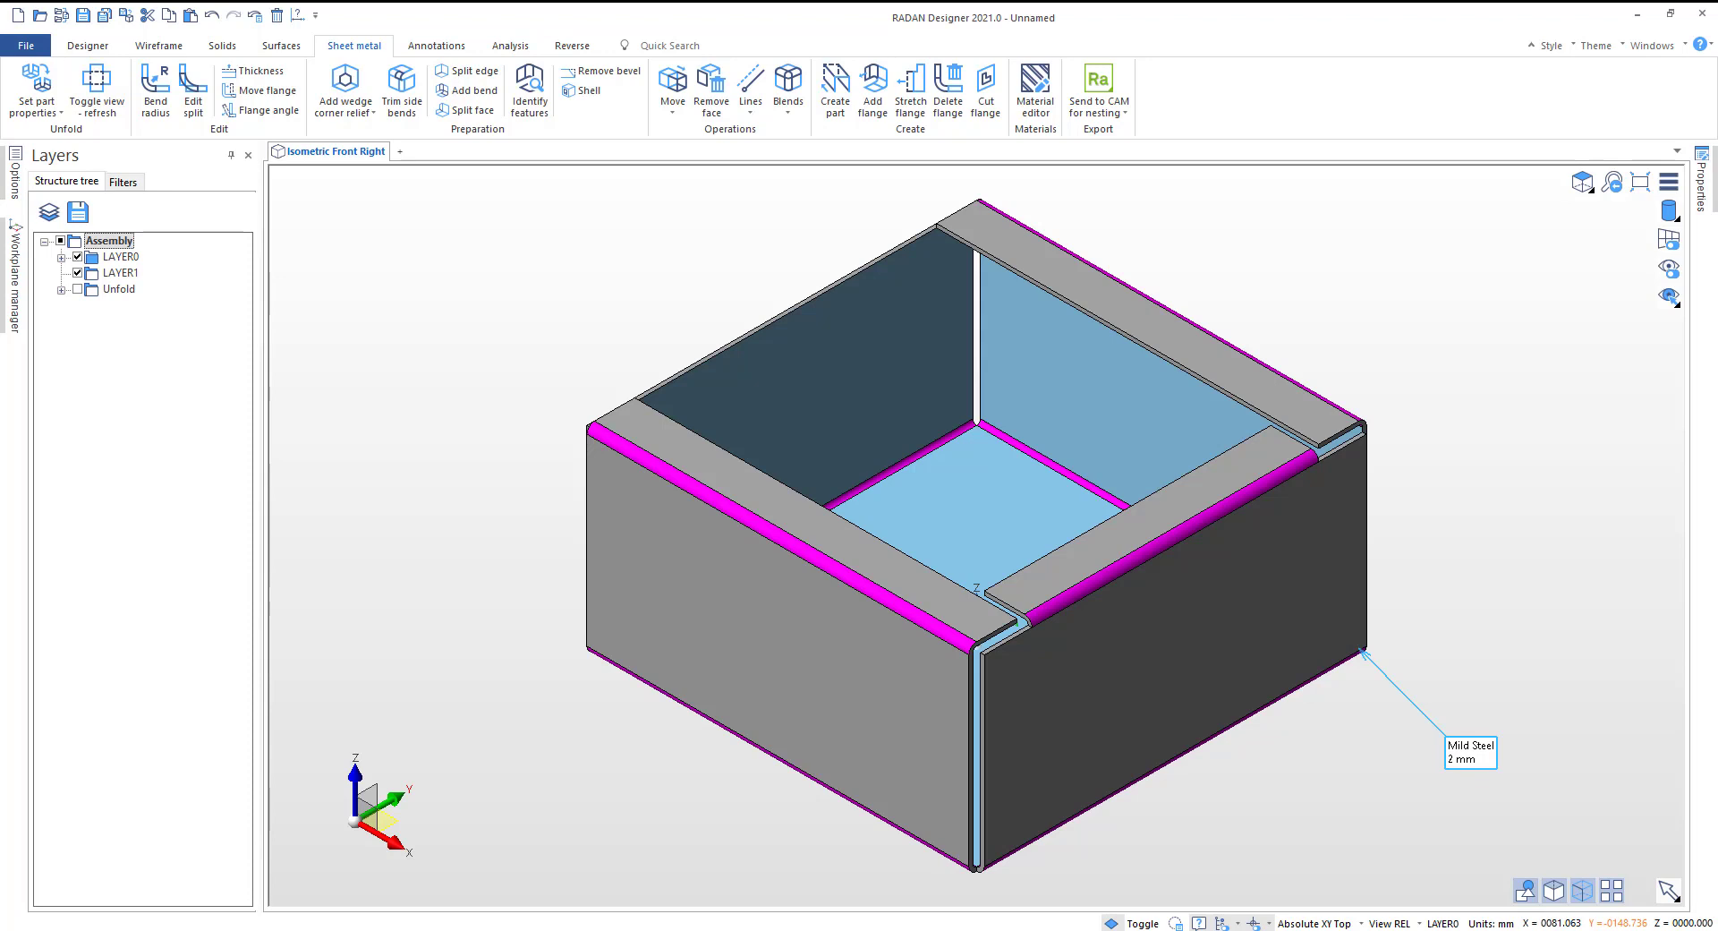
left_click(876, 94)
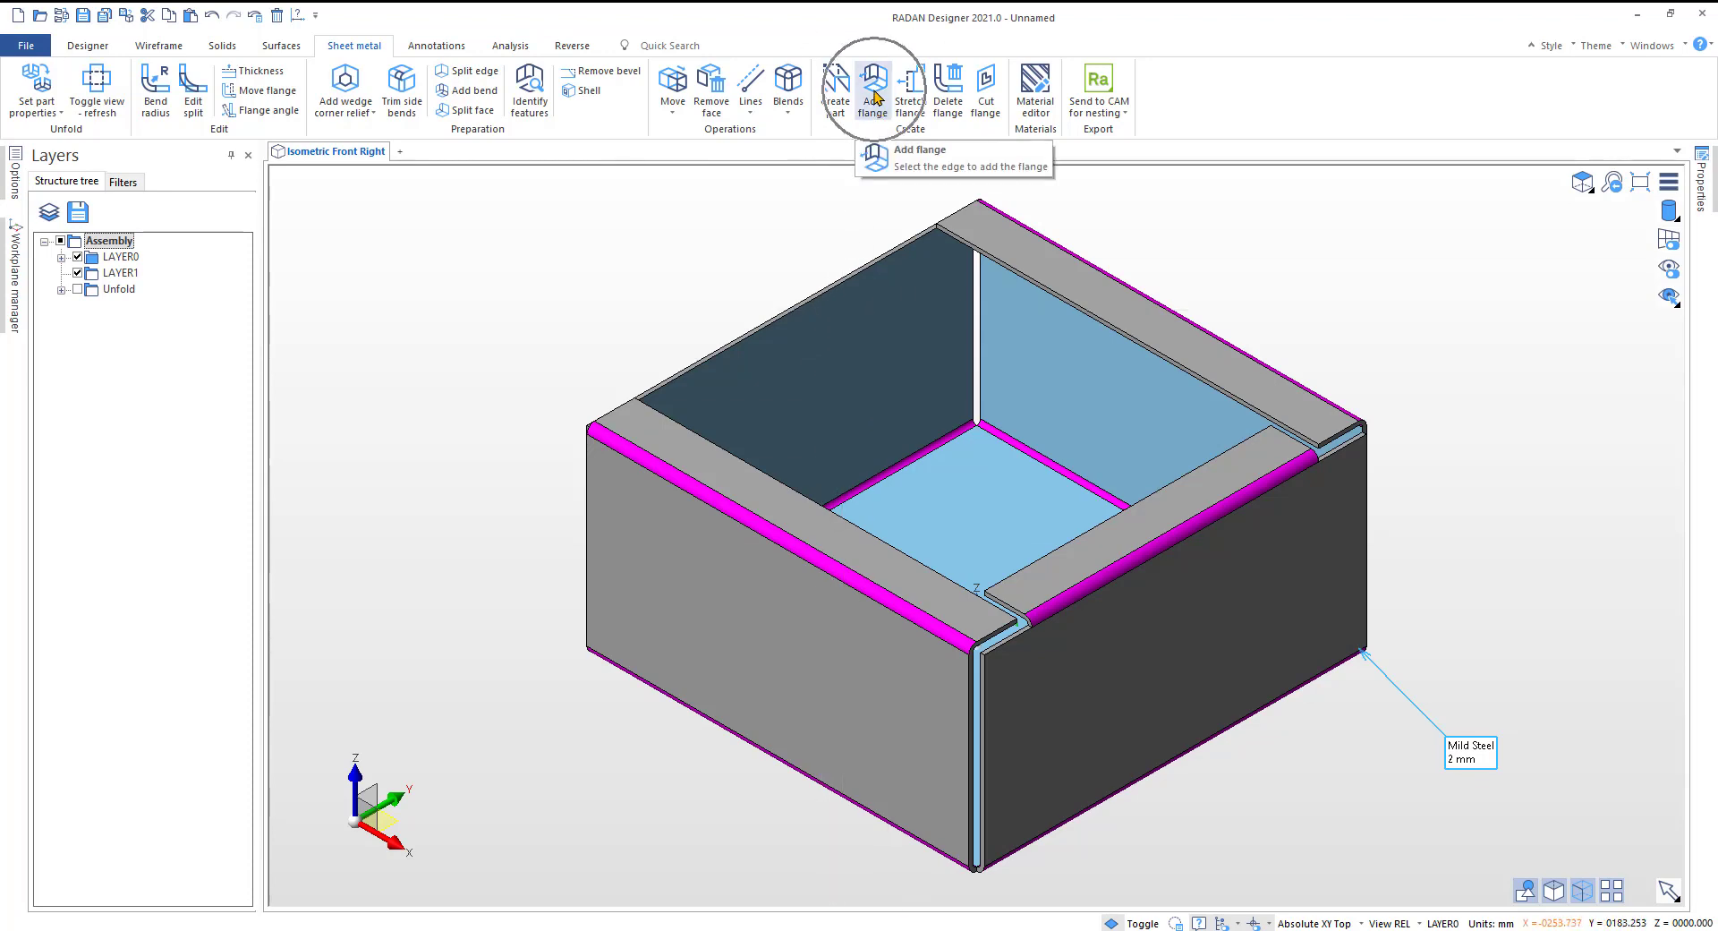
left_click(876, 94)
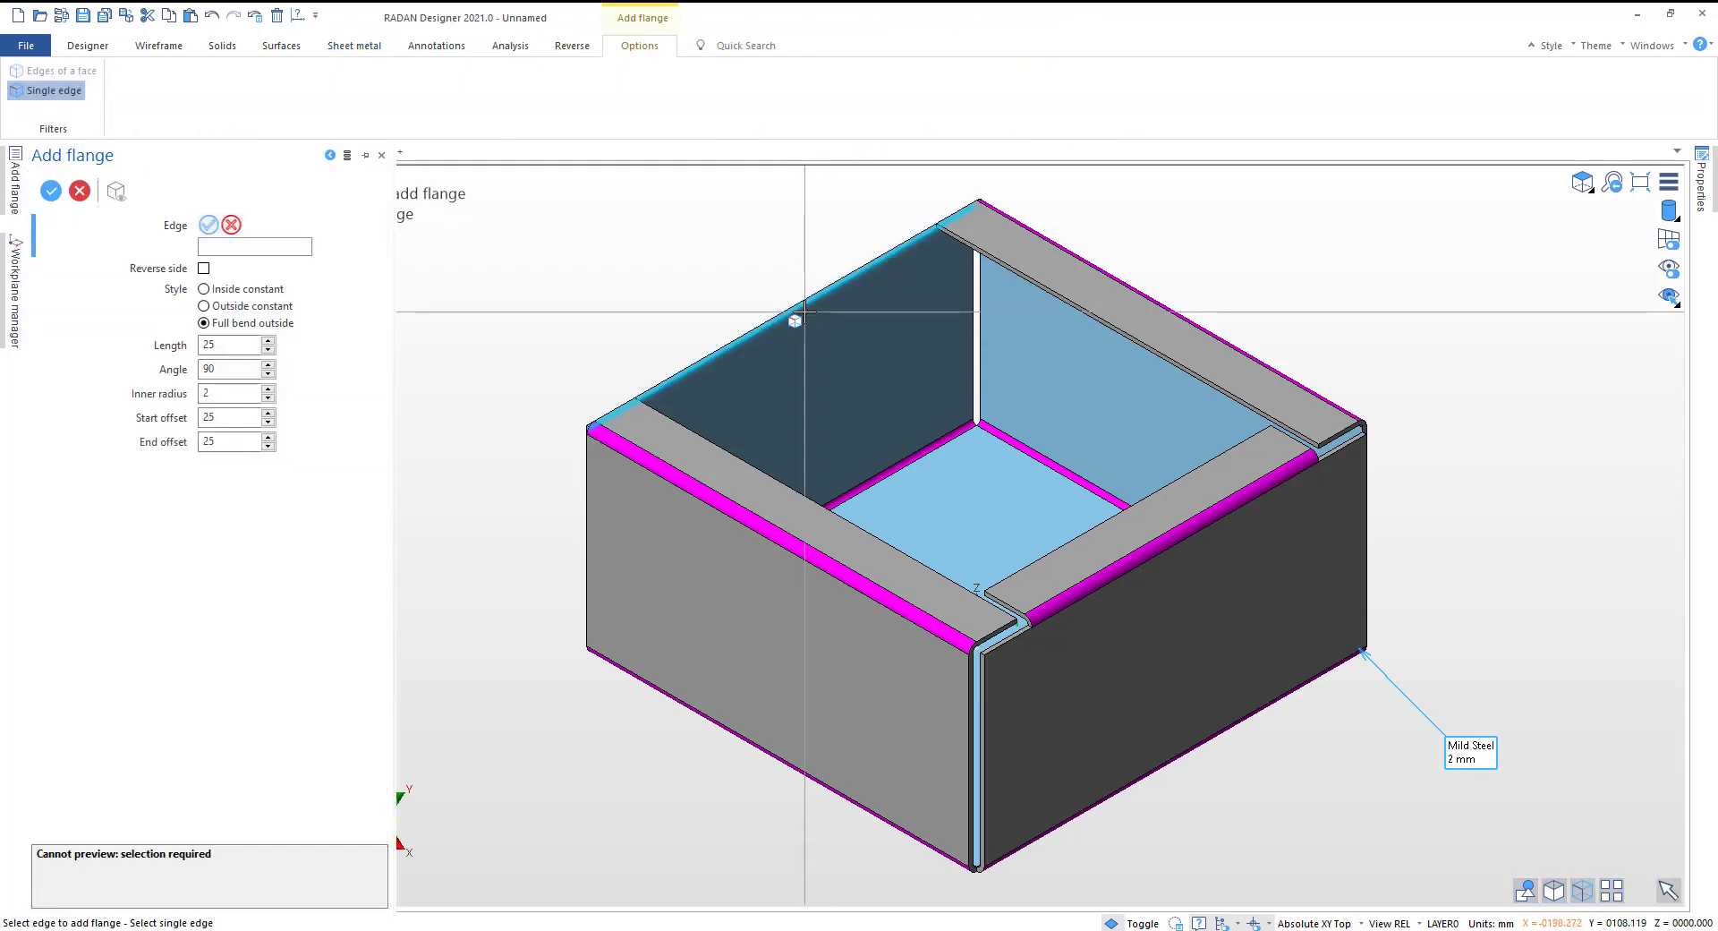
left_click(805, 308)
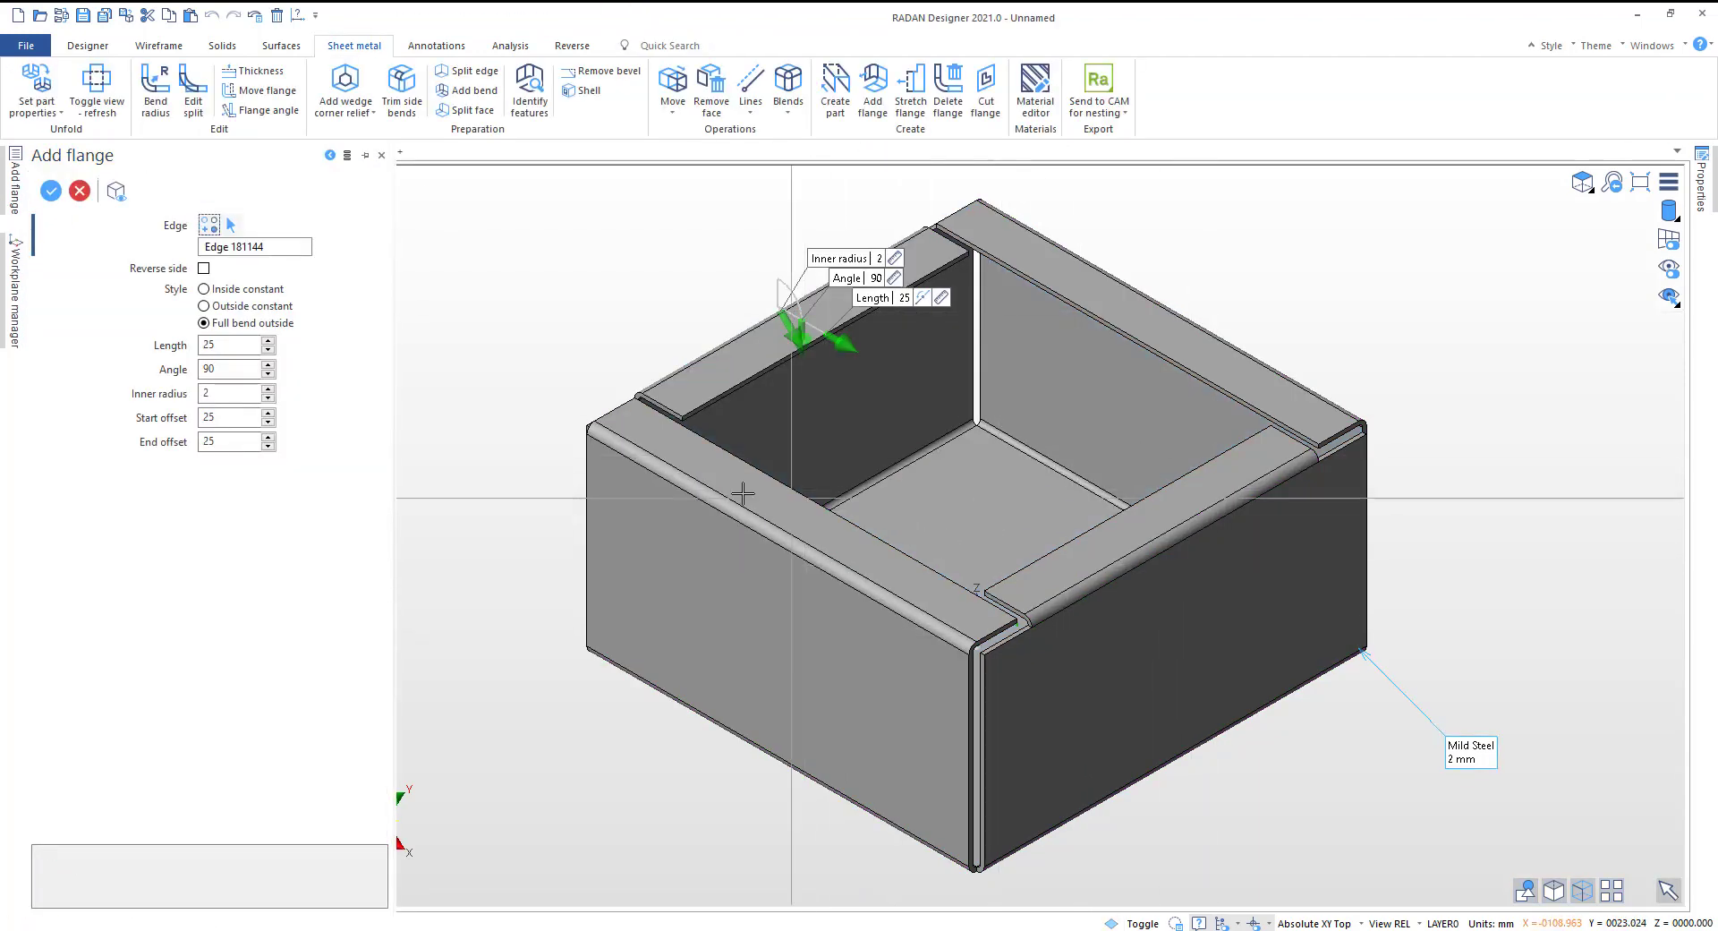
middle_click_drag(1280, 804, 625, 760)
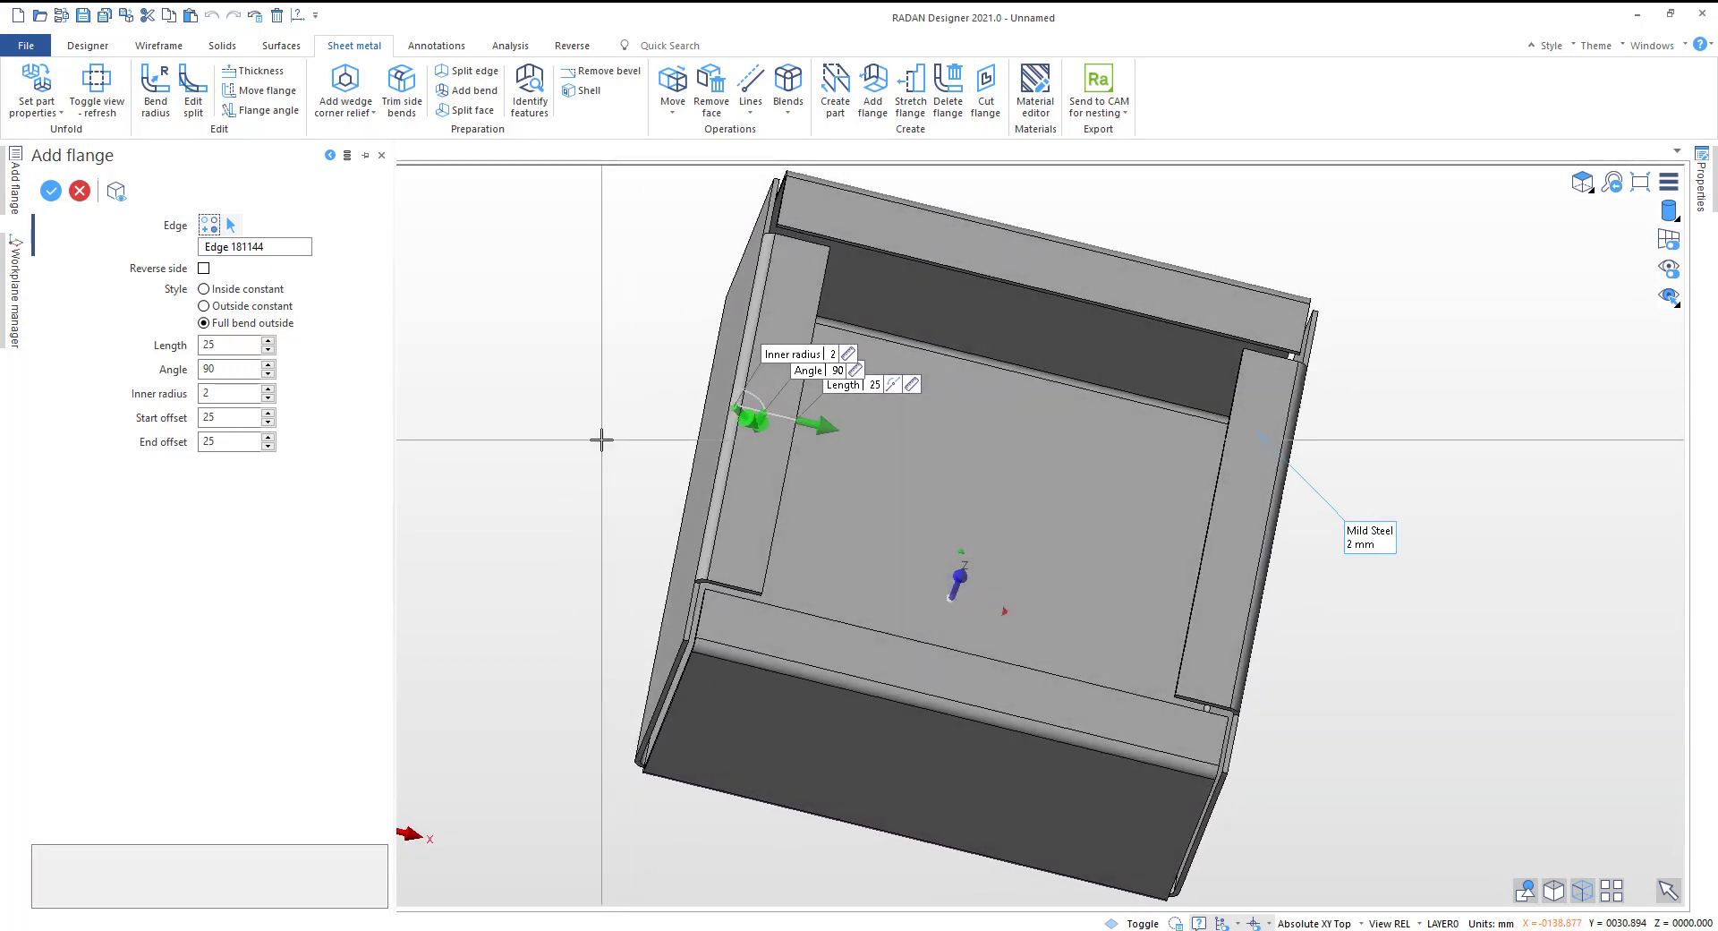
right_click(601, 439)
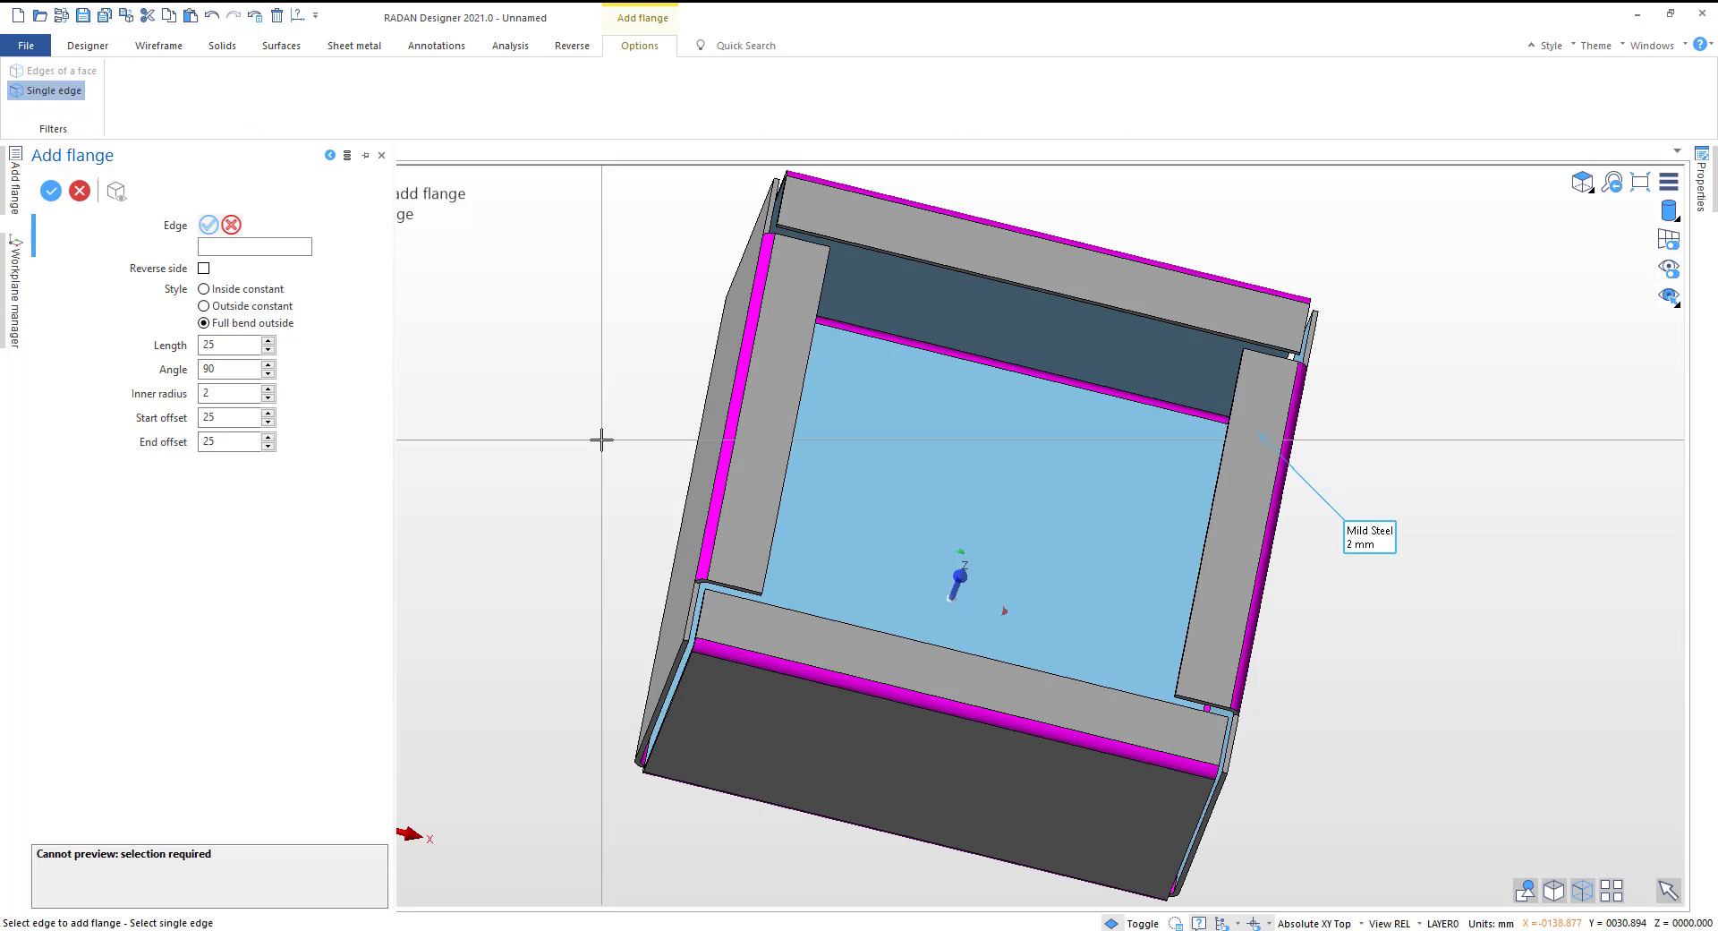
right_click(601, 439)
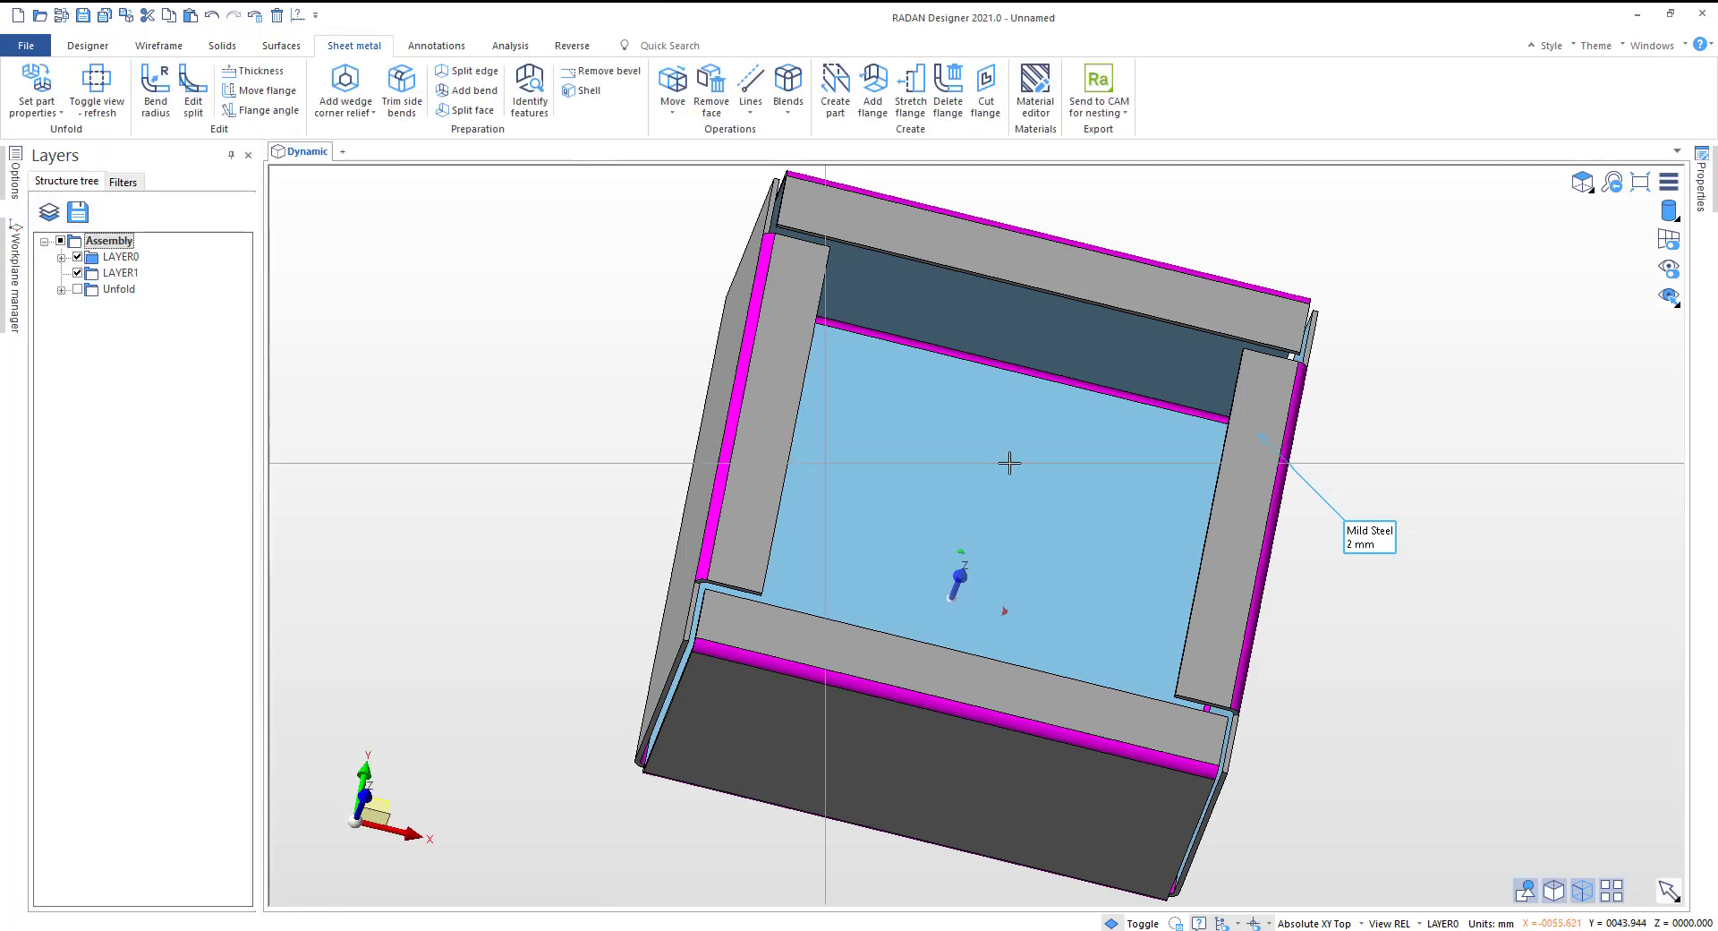
Step: Stretch the negative Y end of the negative X wall's top flange by 4 mm towards the adjoining flange
left_click(911, 97)
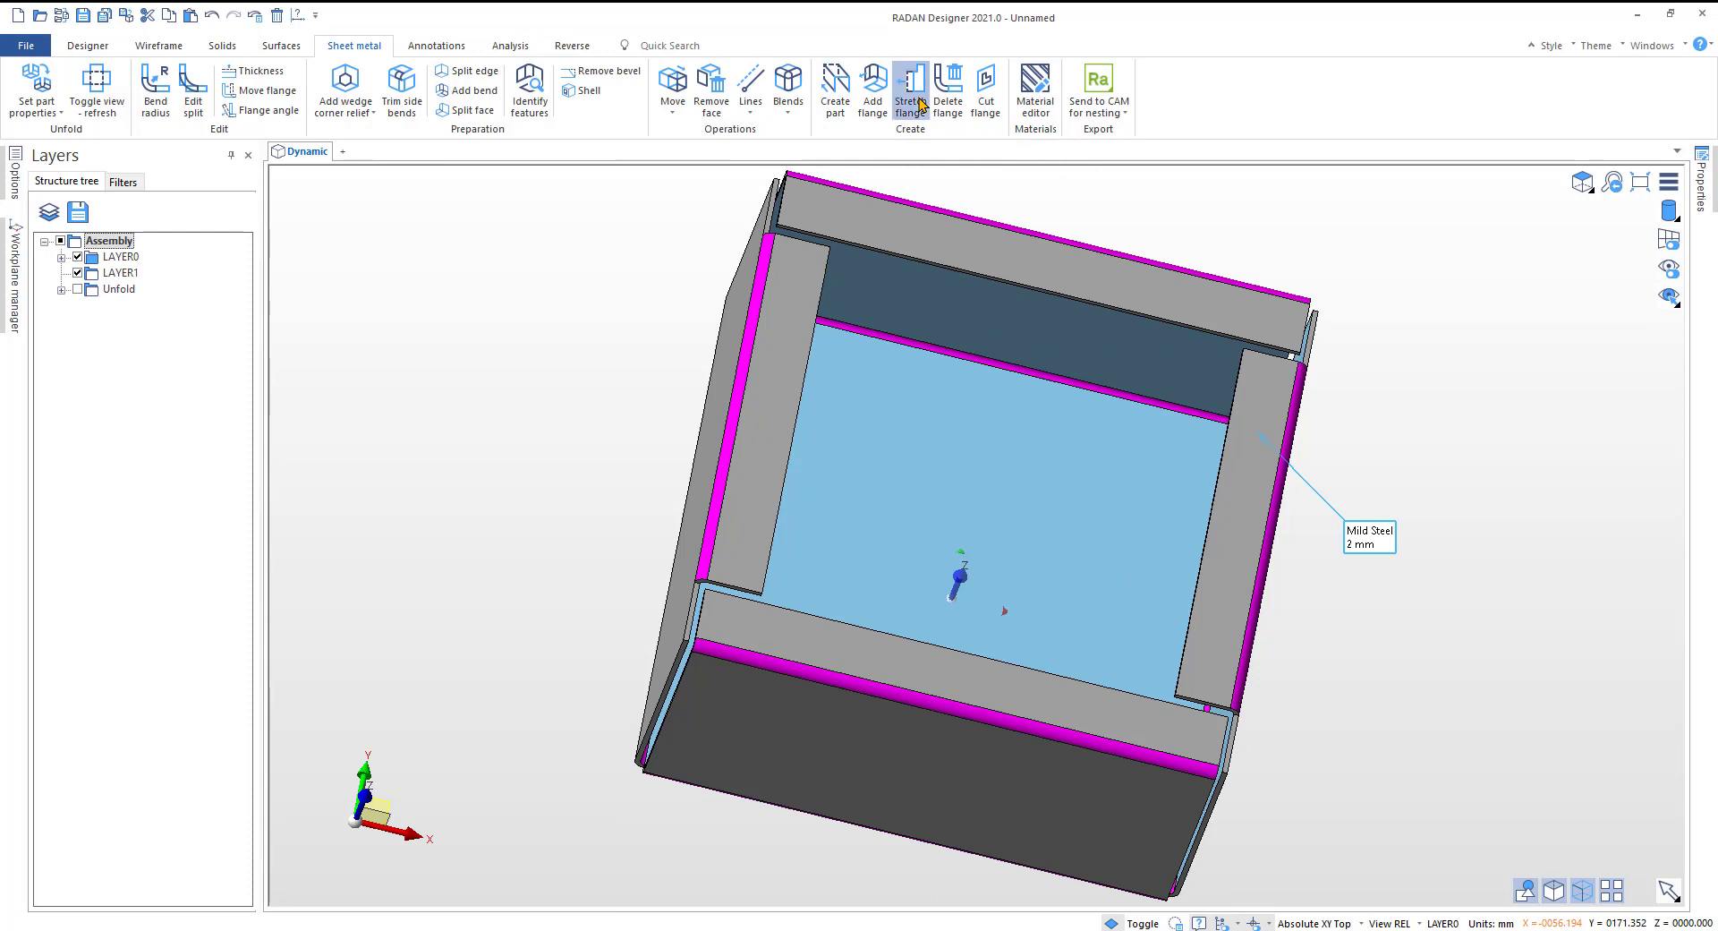
middle_click_drag(911, 581, 913, 551)
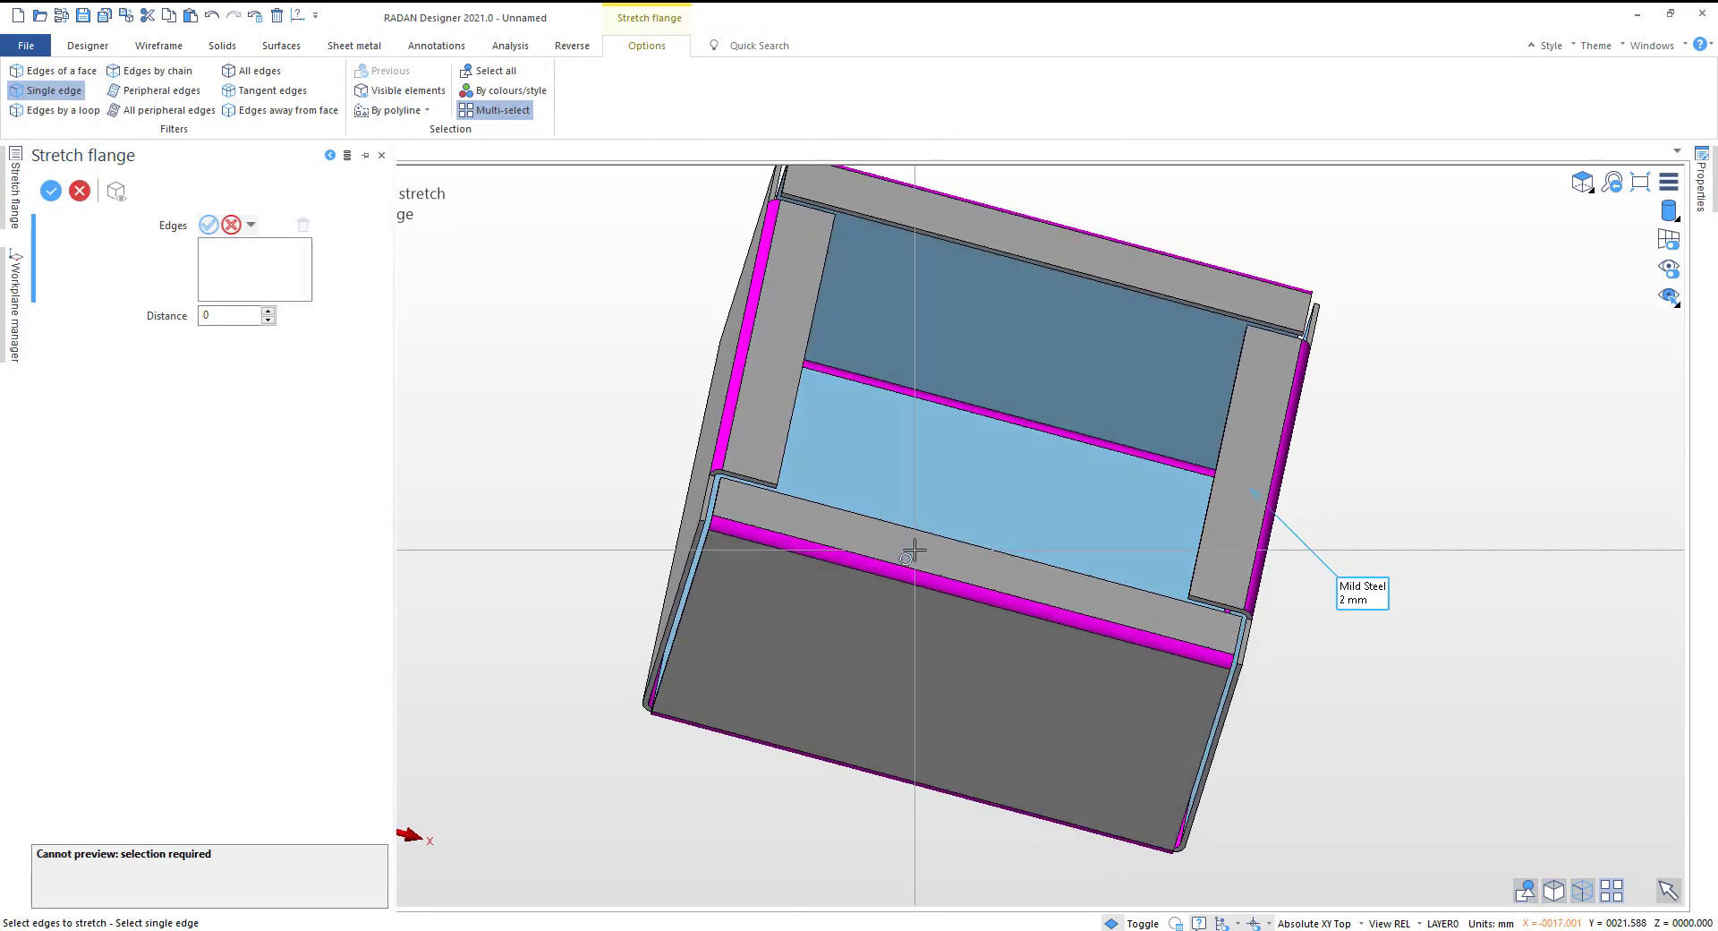
scroll(727, 486, "up", 7)
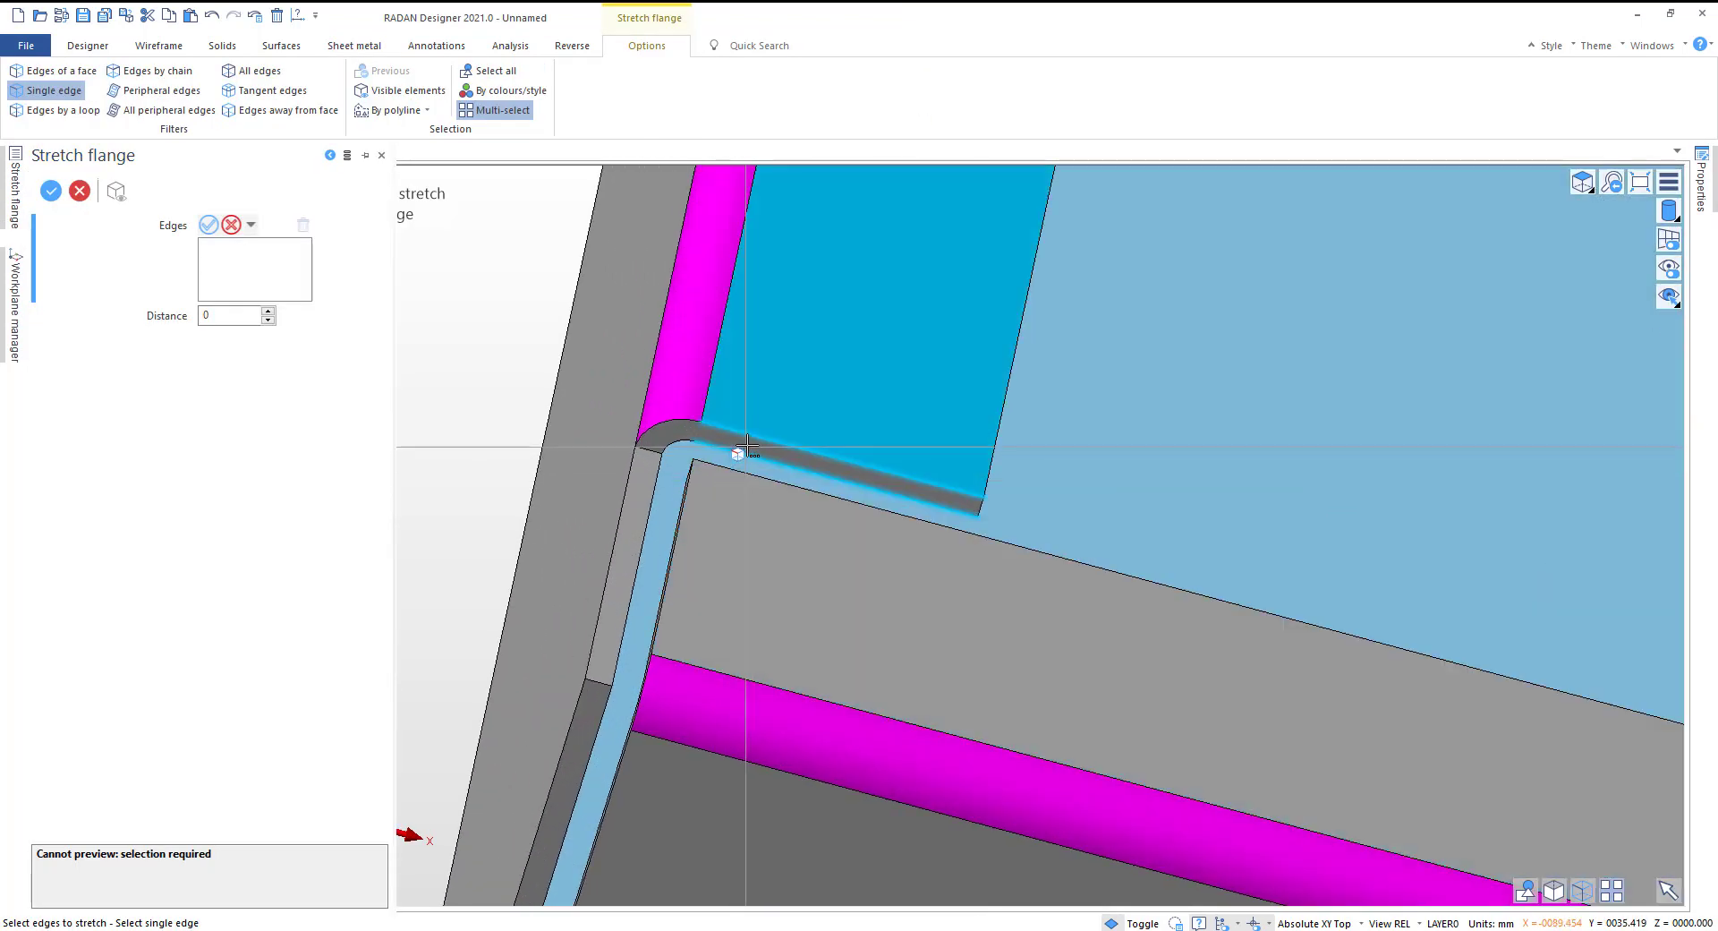
left_click(767, 450)
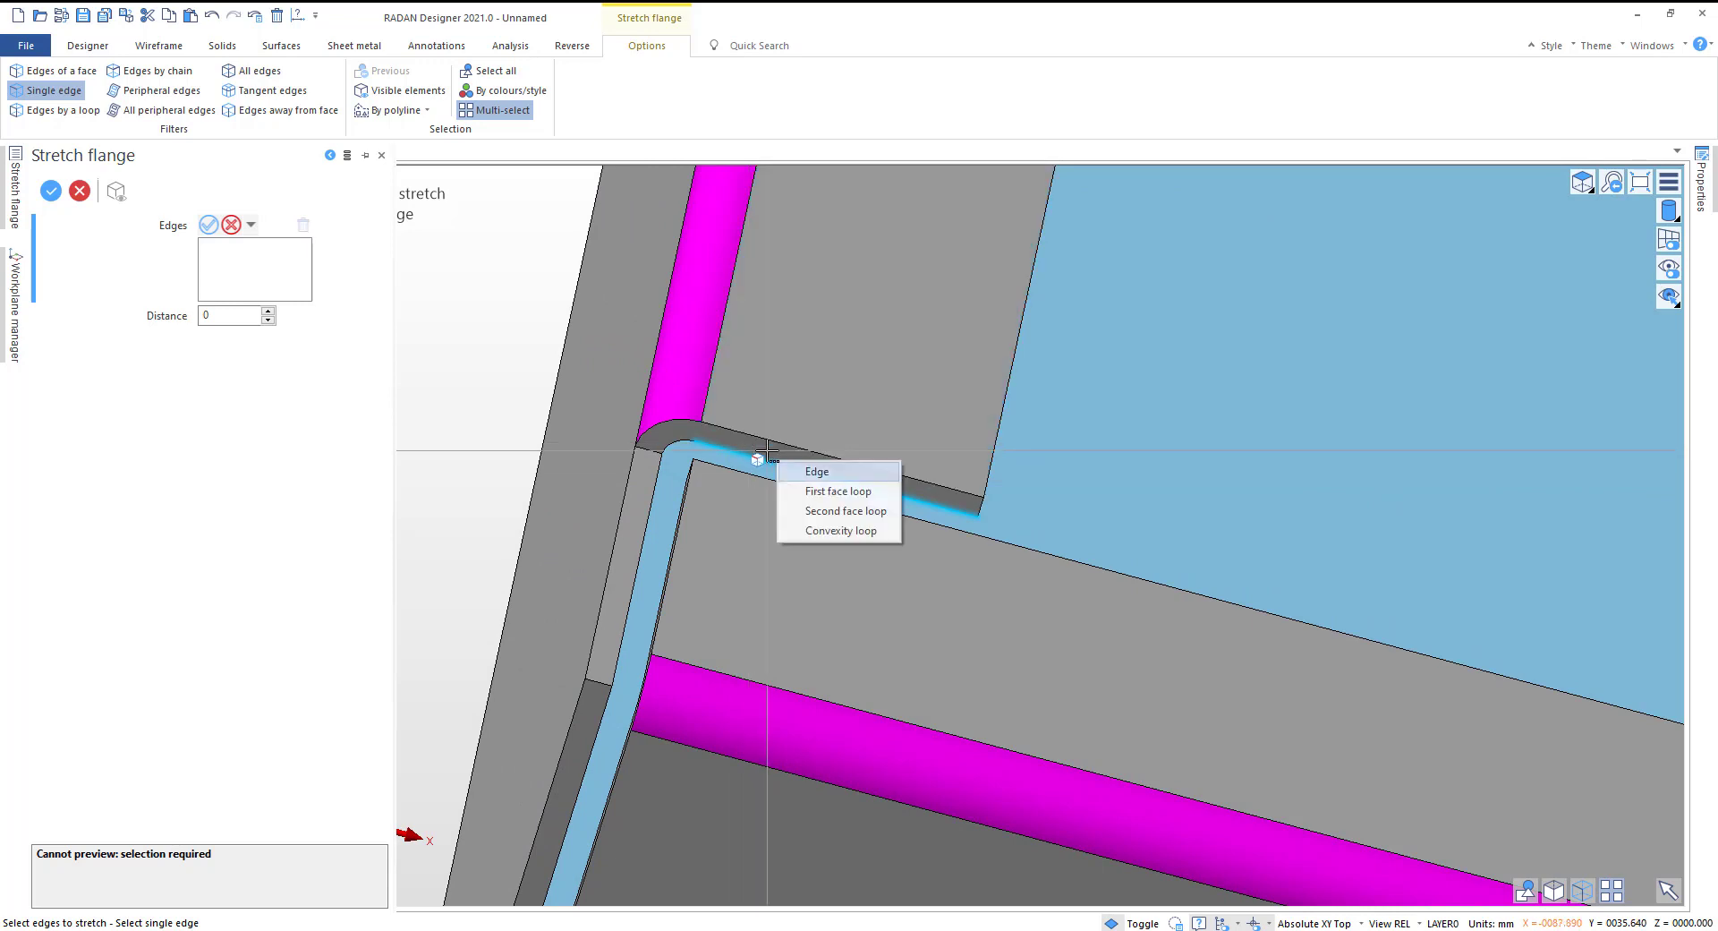
left_click(828, 474)
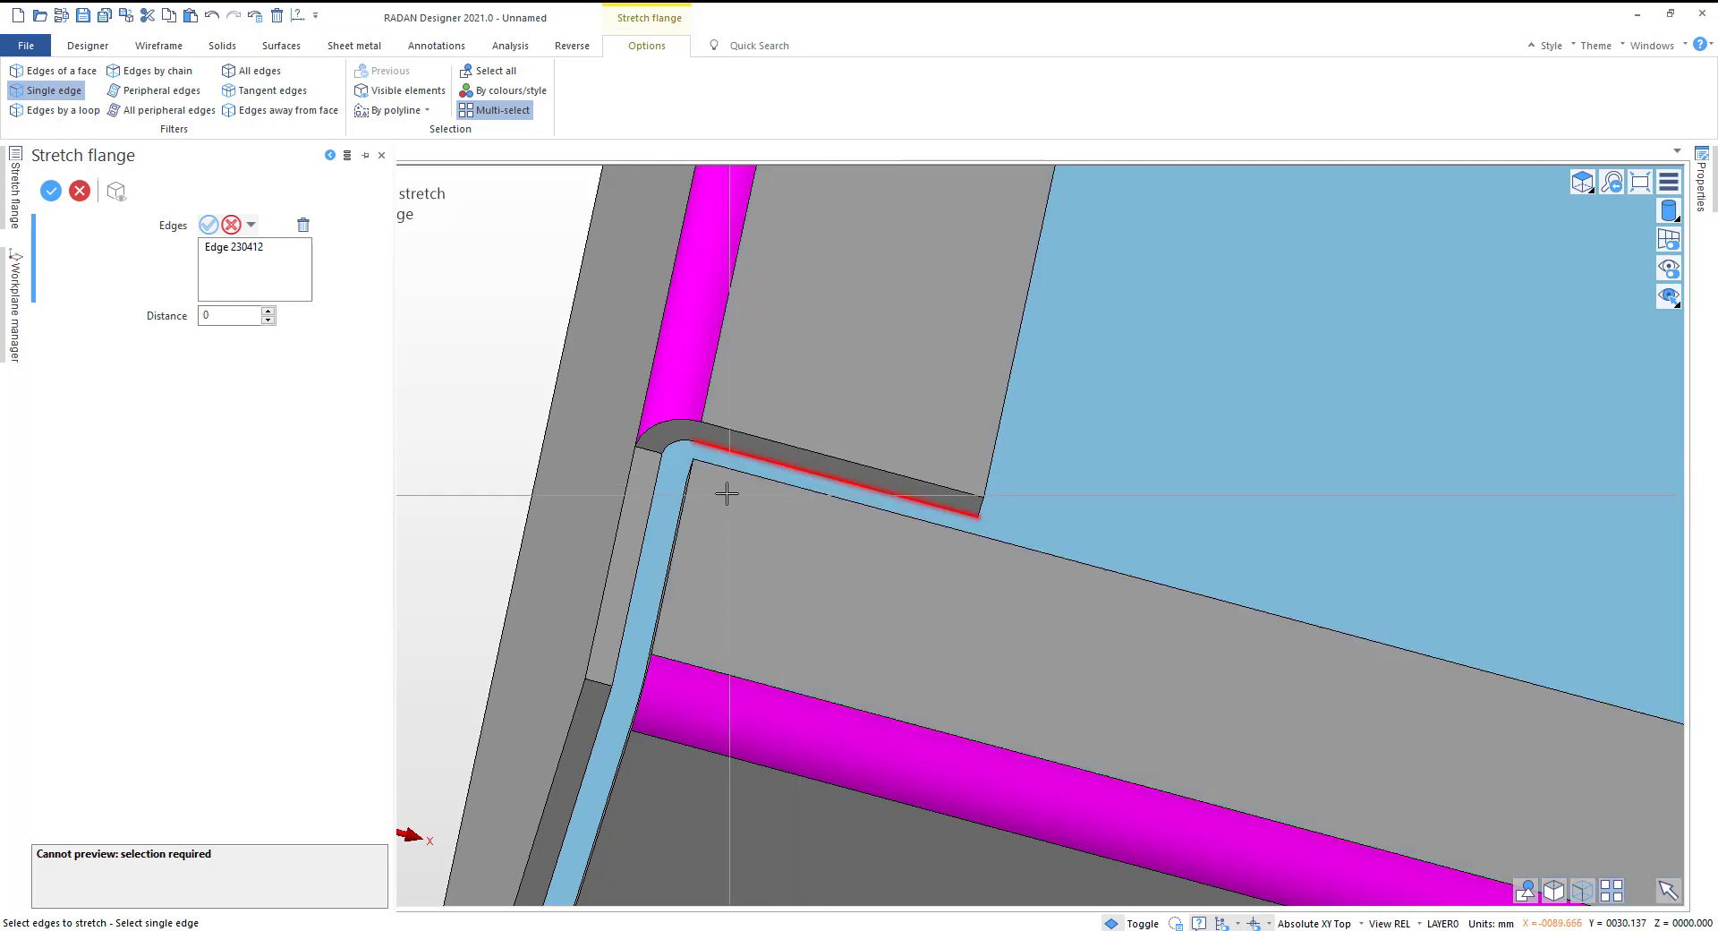
key("Return")
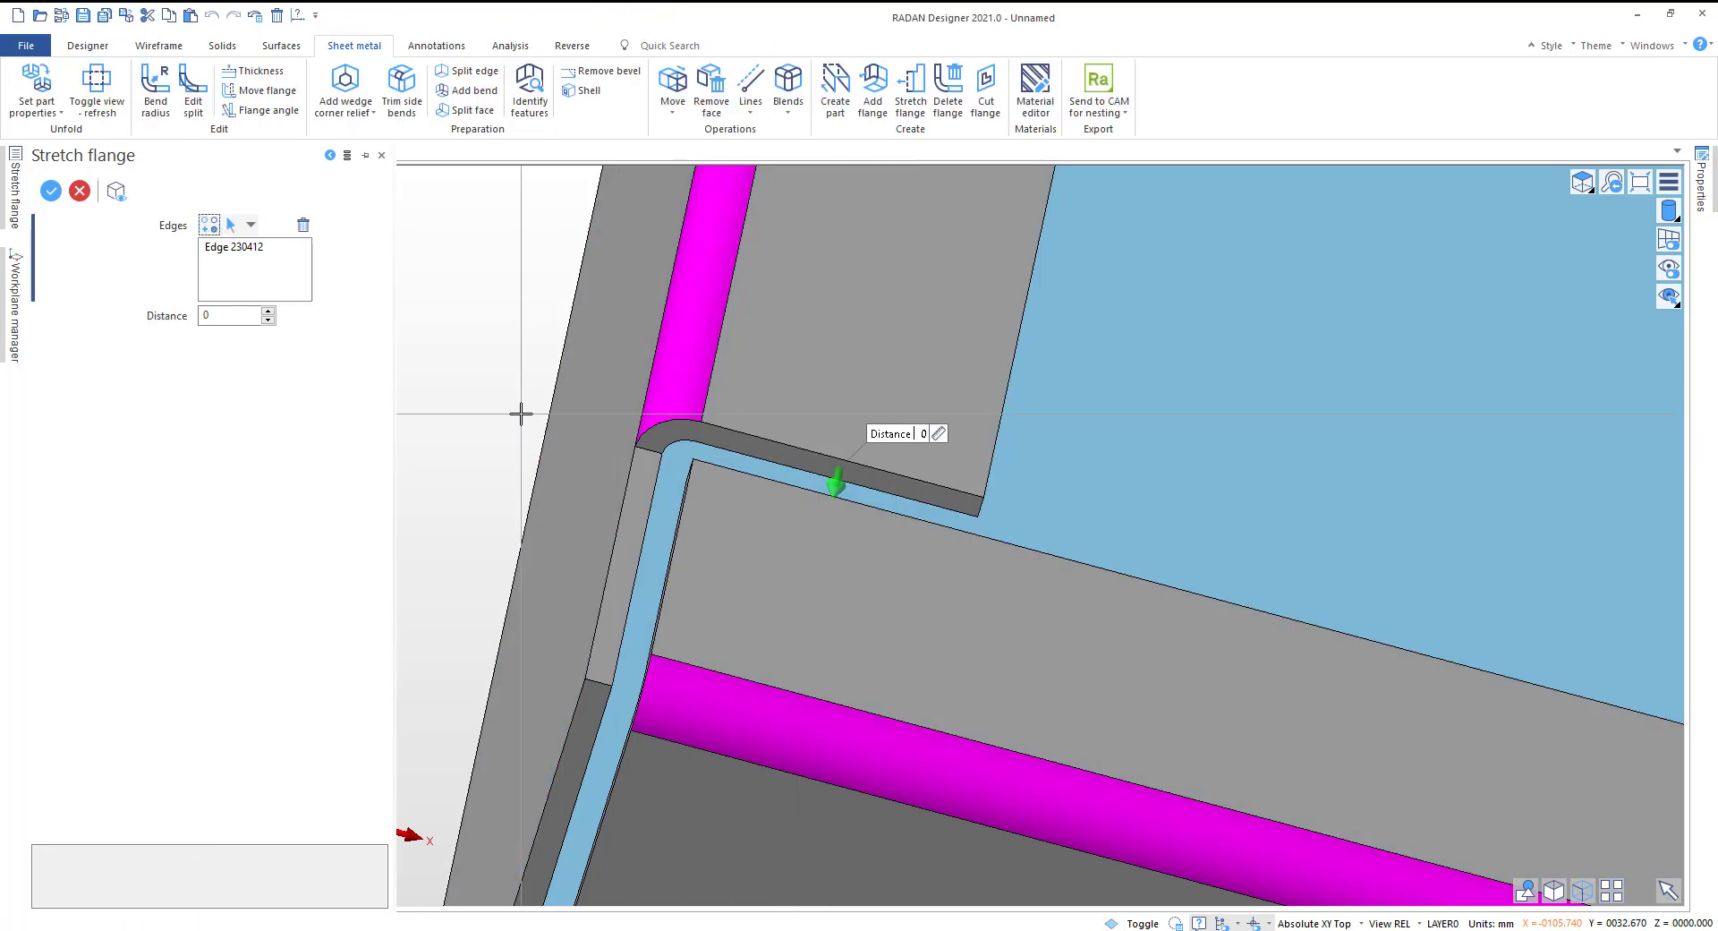
left_click_drag(837, 484, 819, 519)
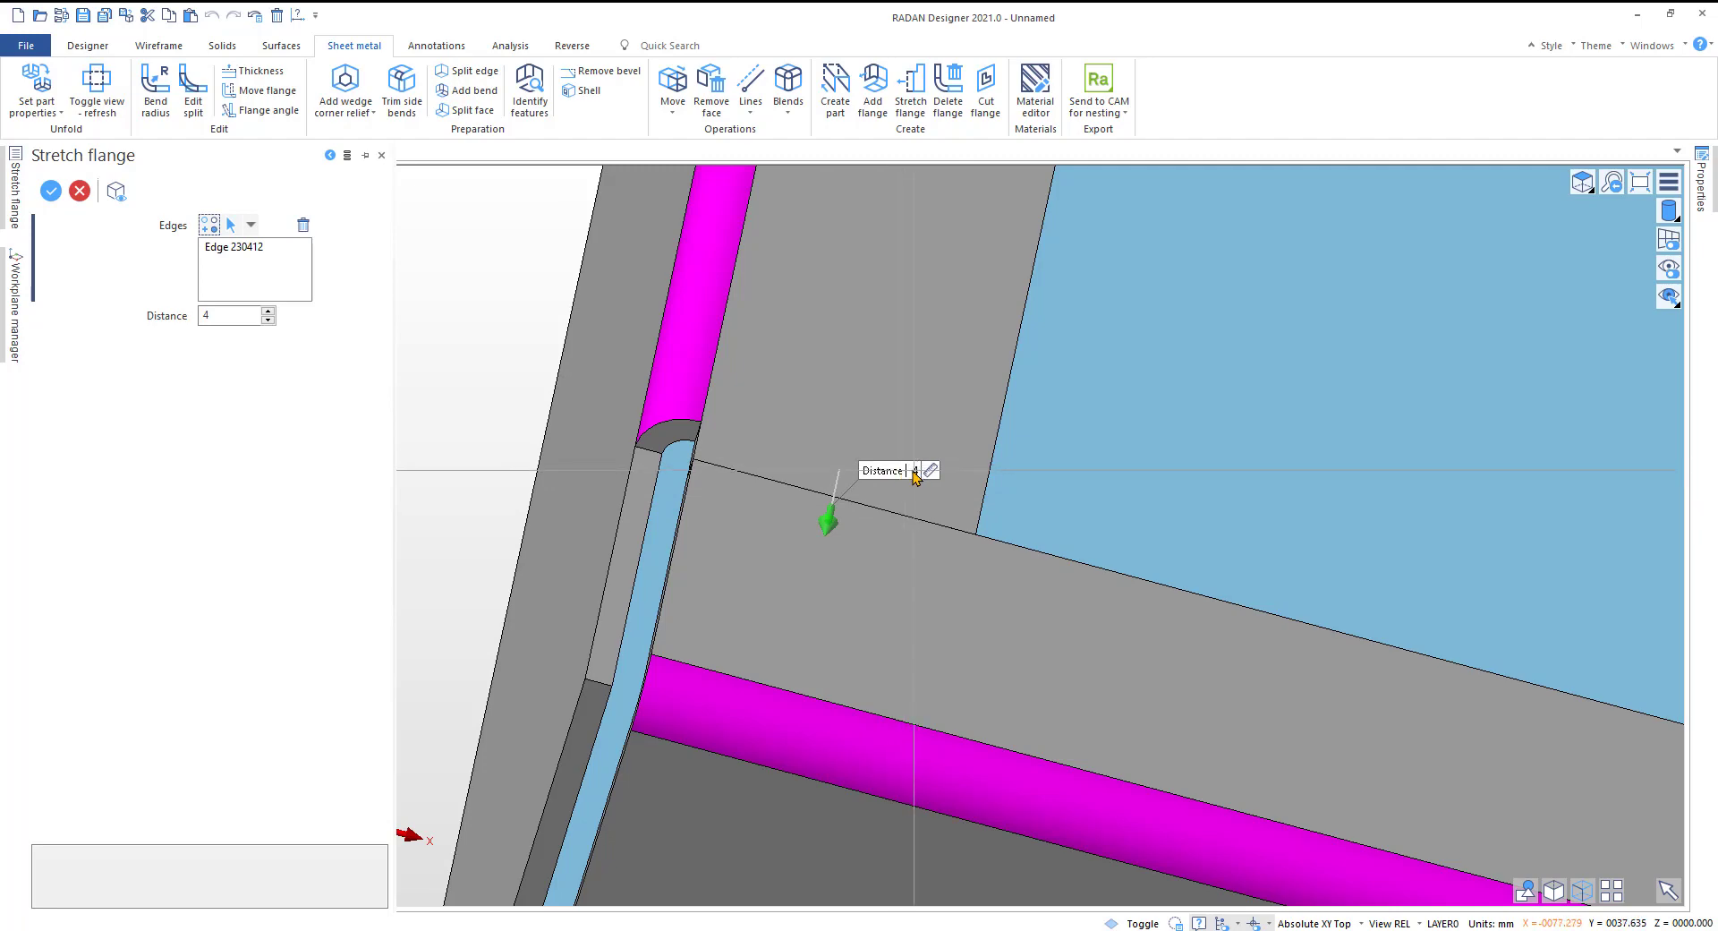
Step: Inspect the stretched flange's corner, try a stretch distance of 3, and set the distance to 3.9 mm
scroll(820, 528, "down", 5)
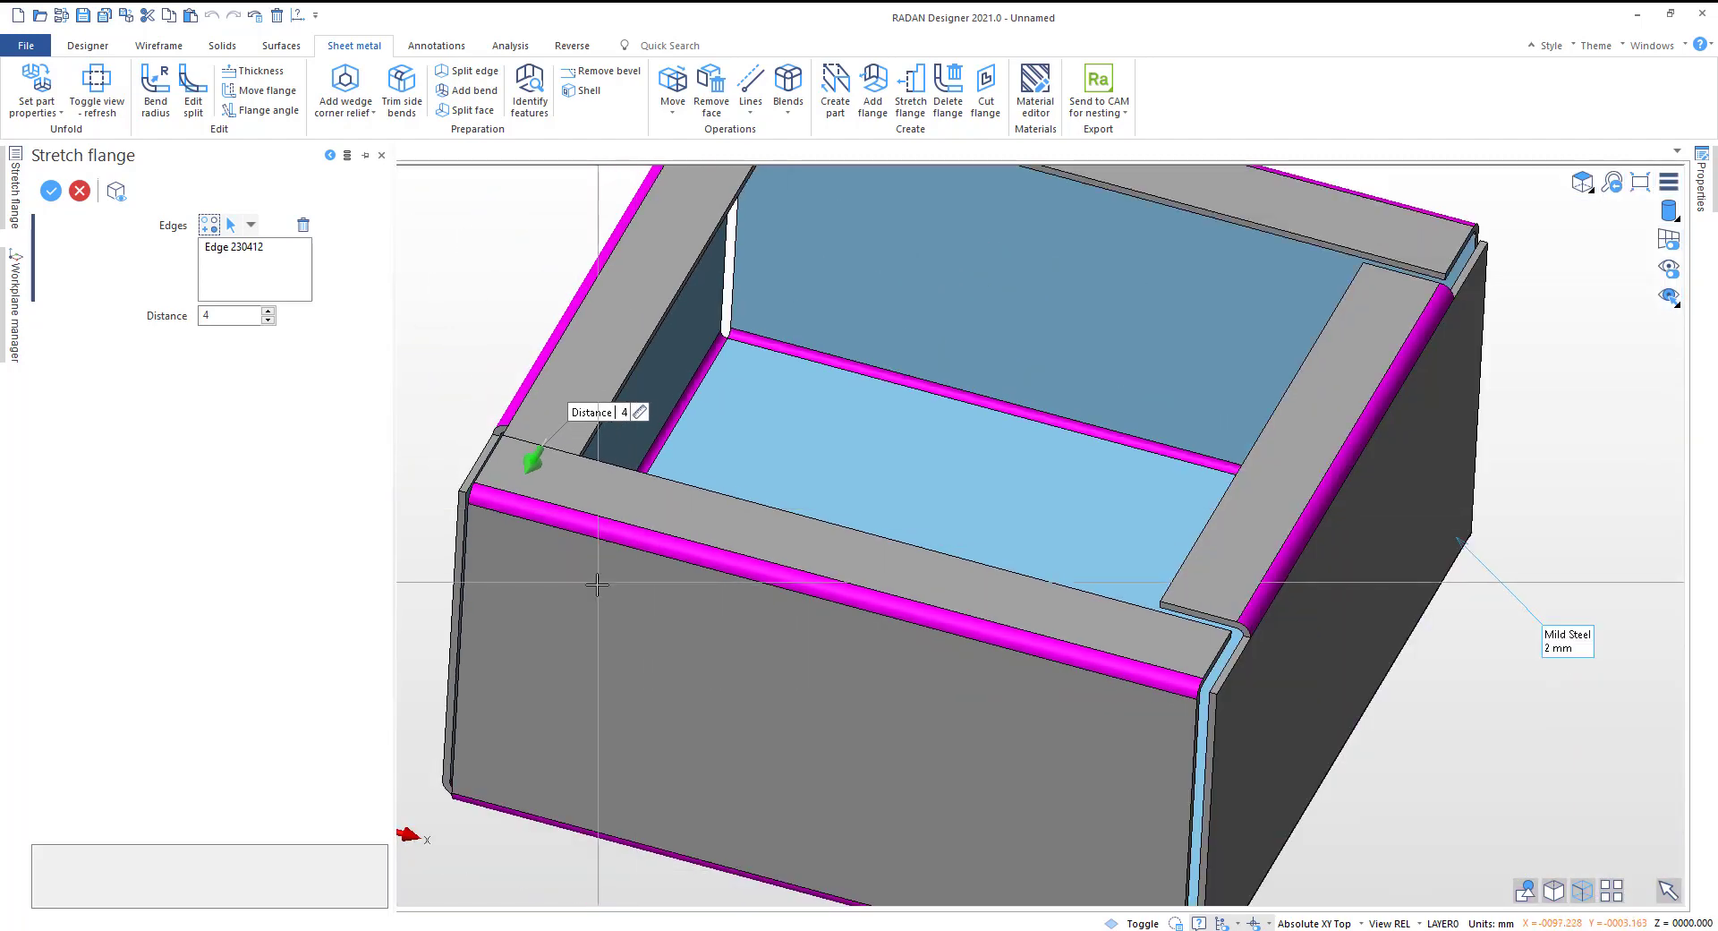
middle_click_drag(598, 584, 742, 633)
scroll(589, 495, "up", 8)
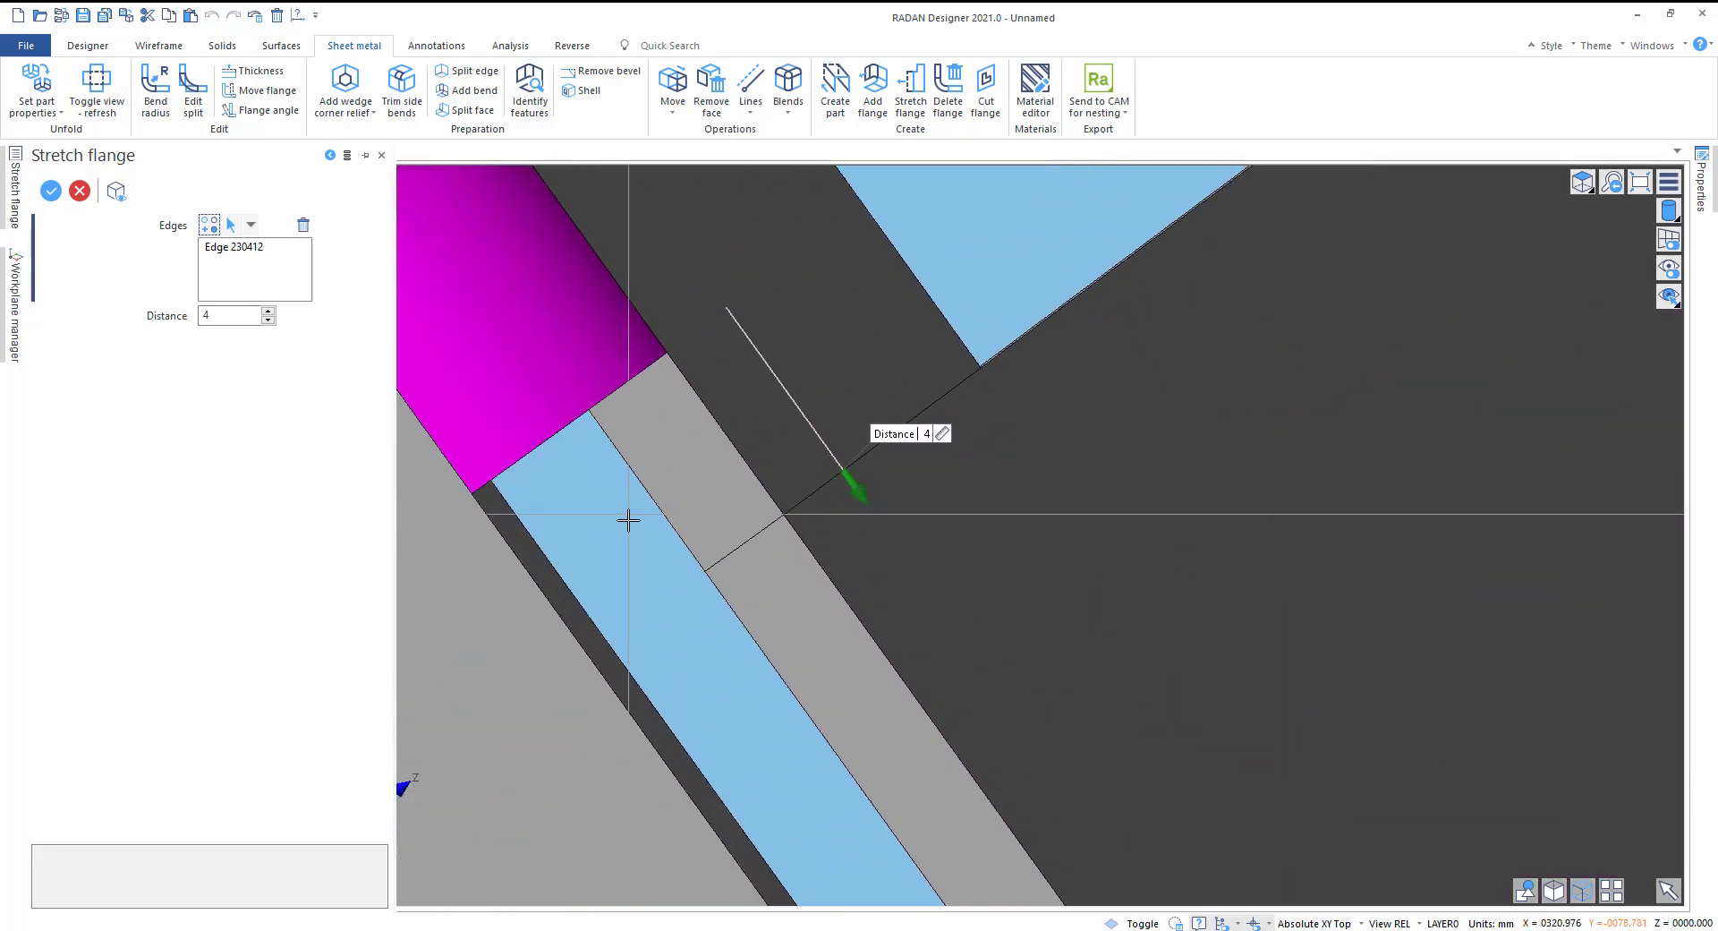
scroll(639, 537, "down", 2)
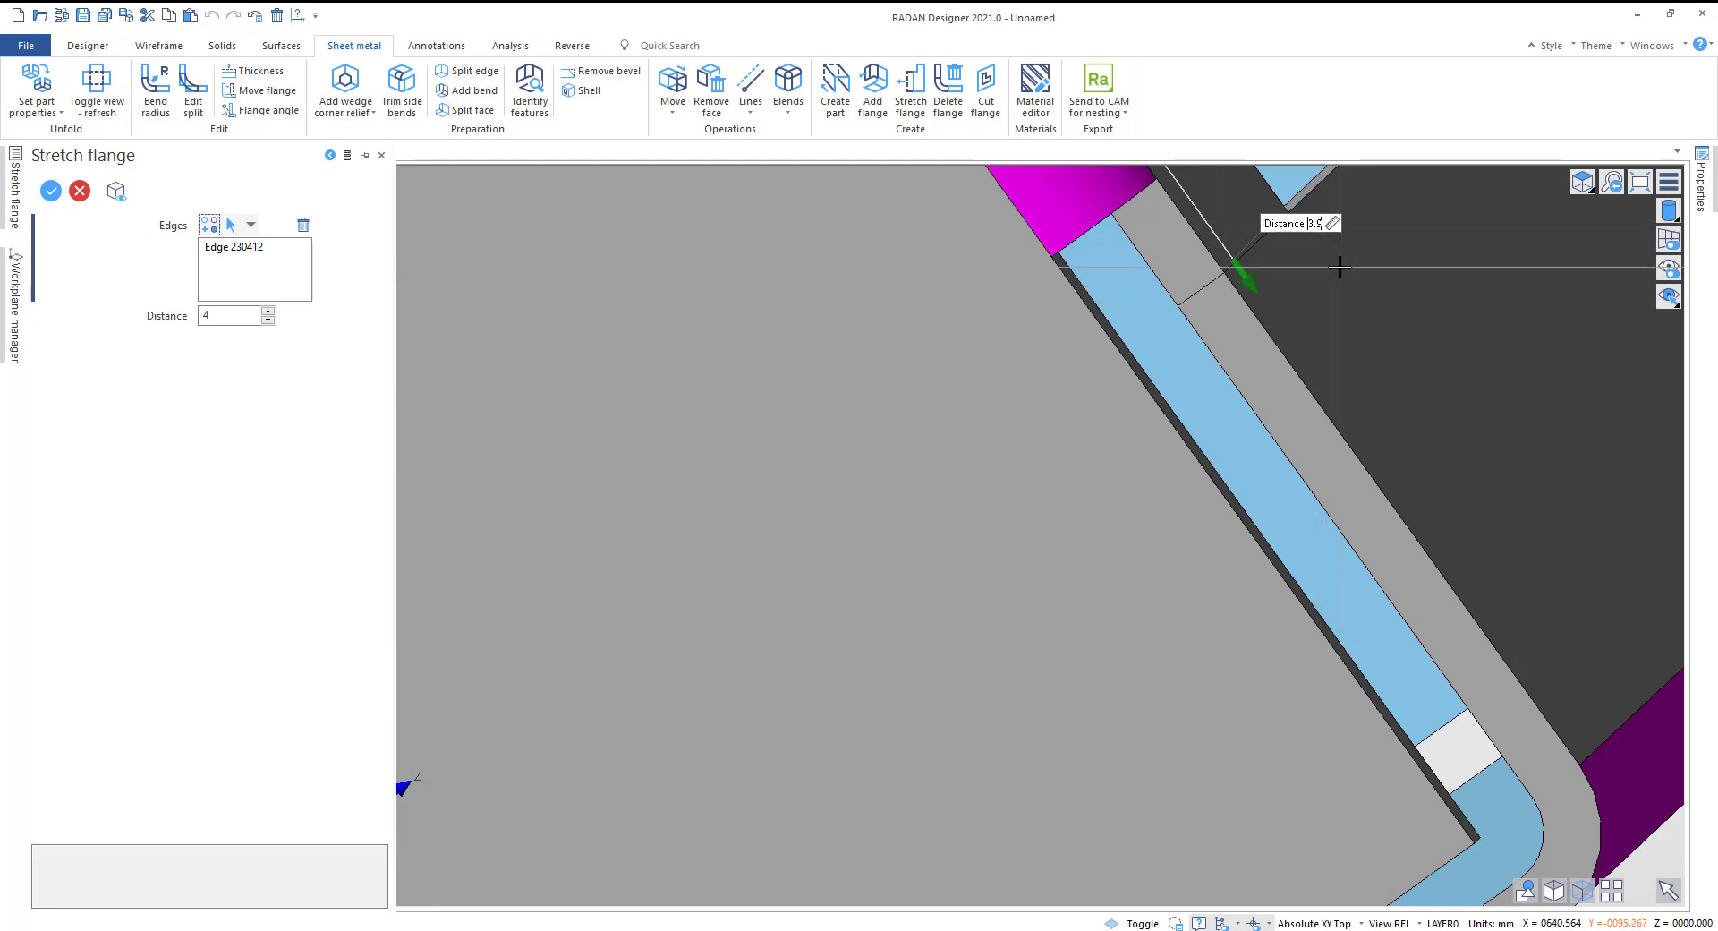
left_click_drag(1349, 238, 1353, 196)
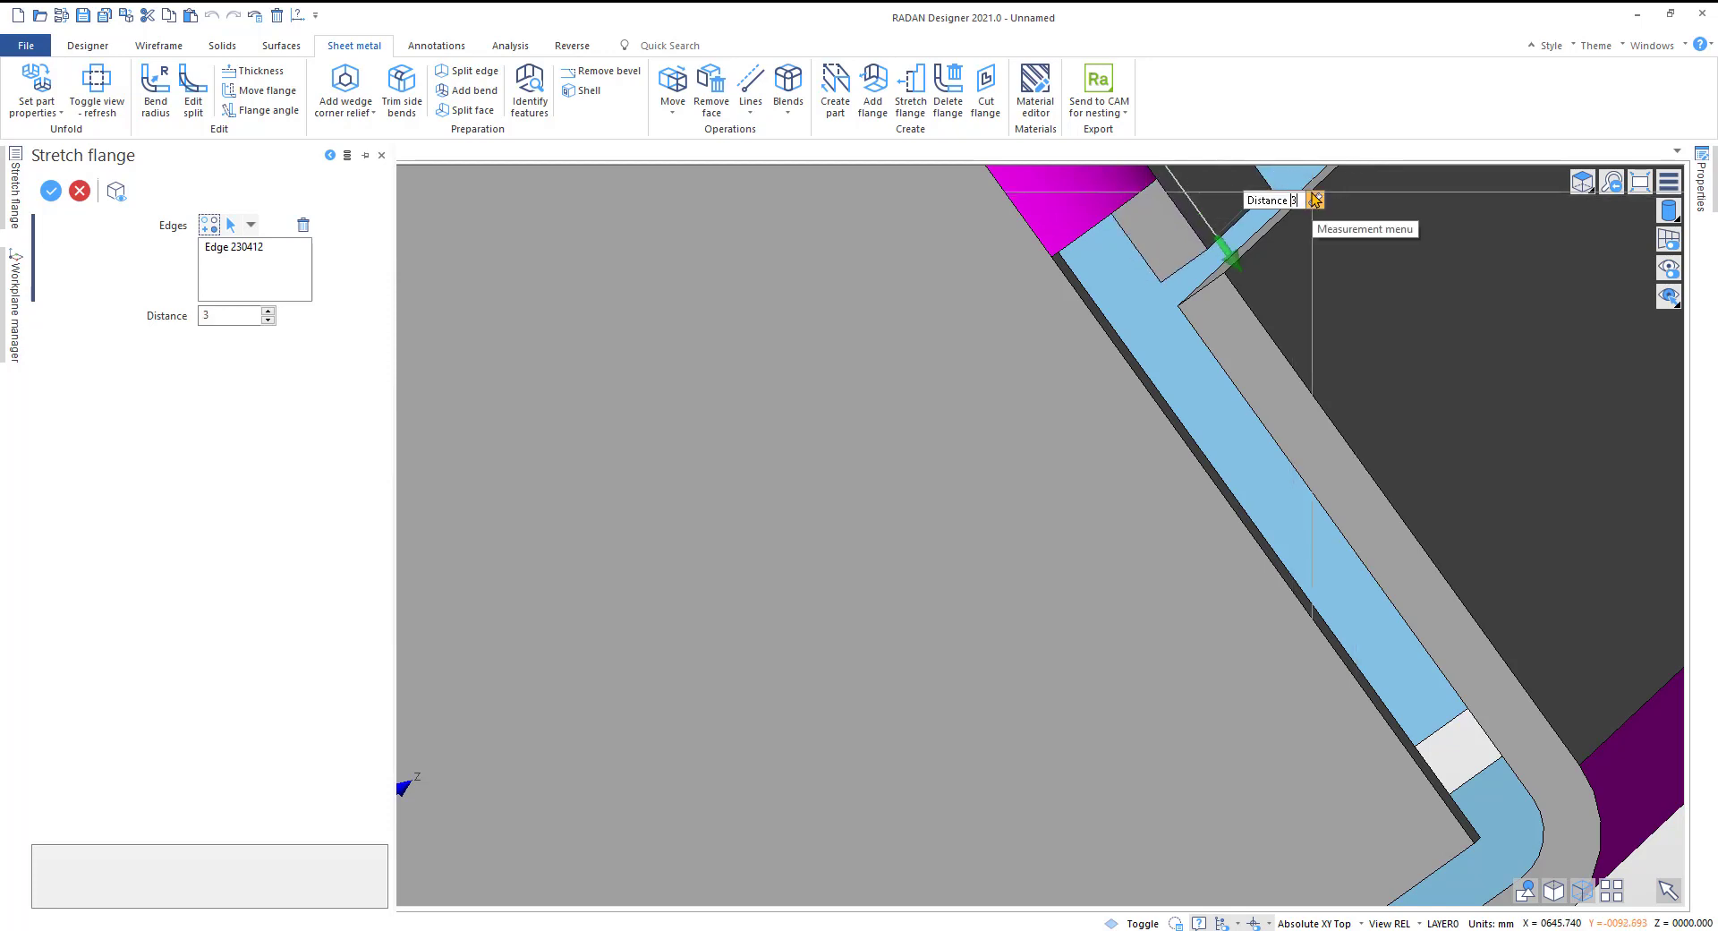
key("Return")
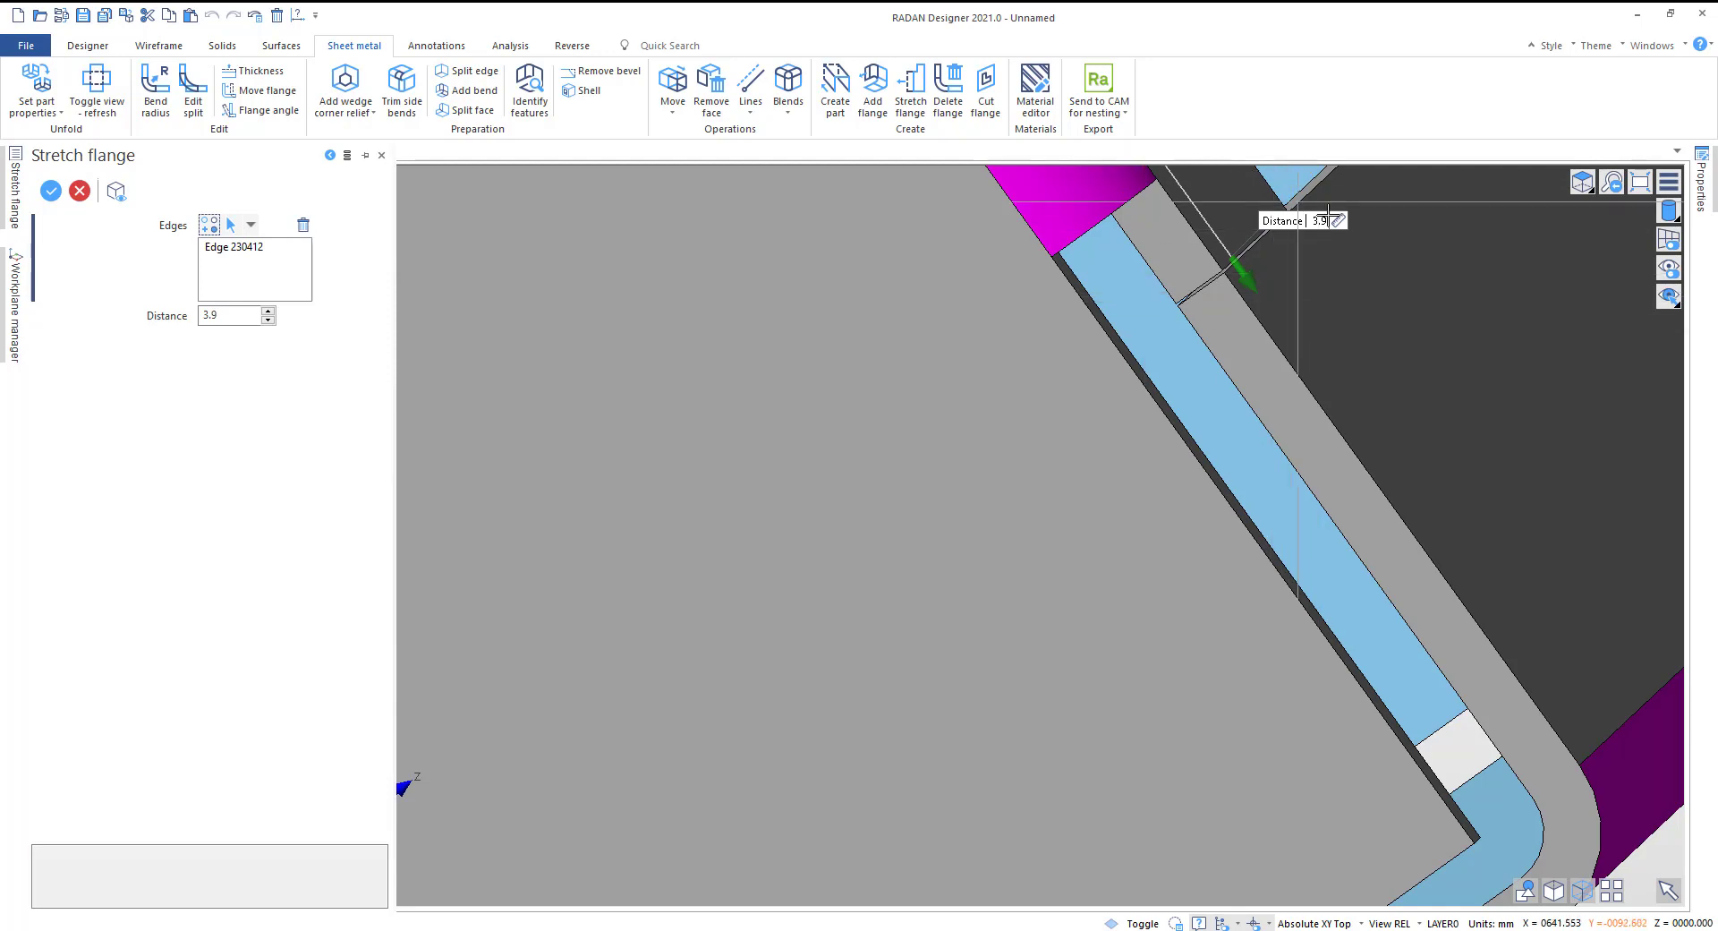
scroll(1328, 215, "down", 3)
scroll(1464, 163, "up", 4)
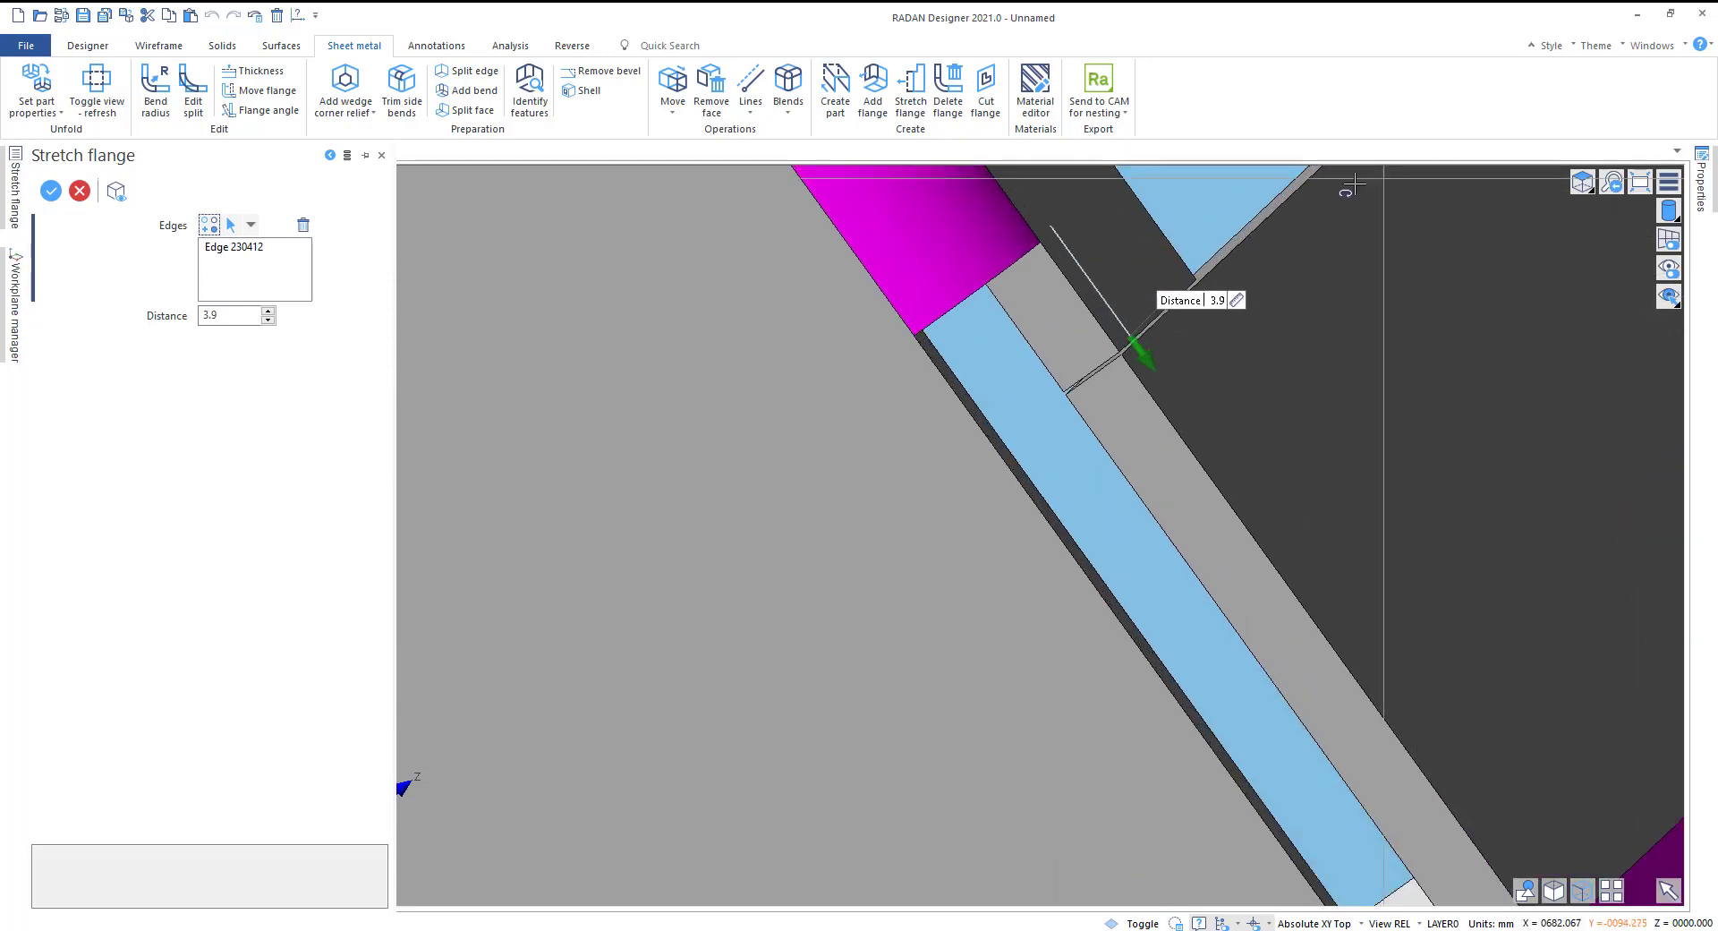
scroll(1353, 184, "up", 2)
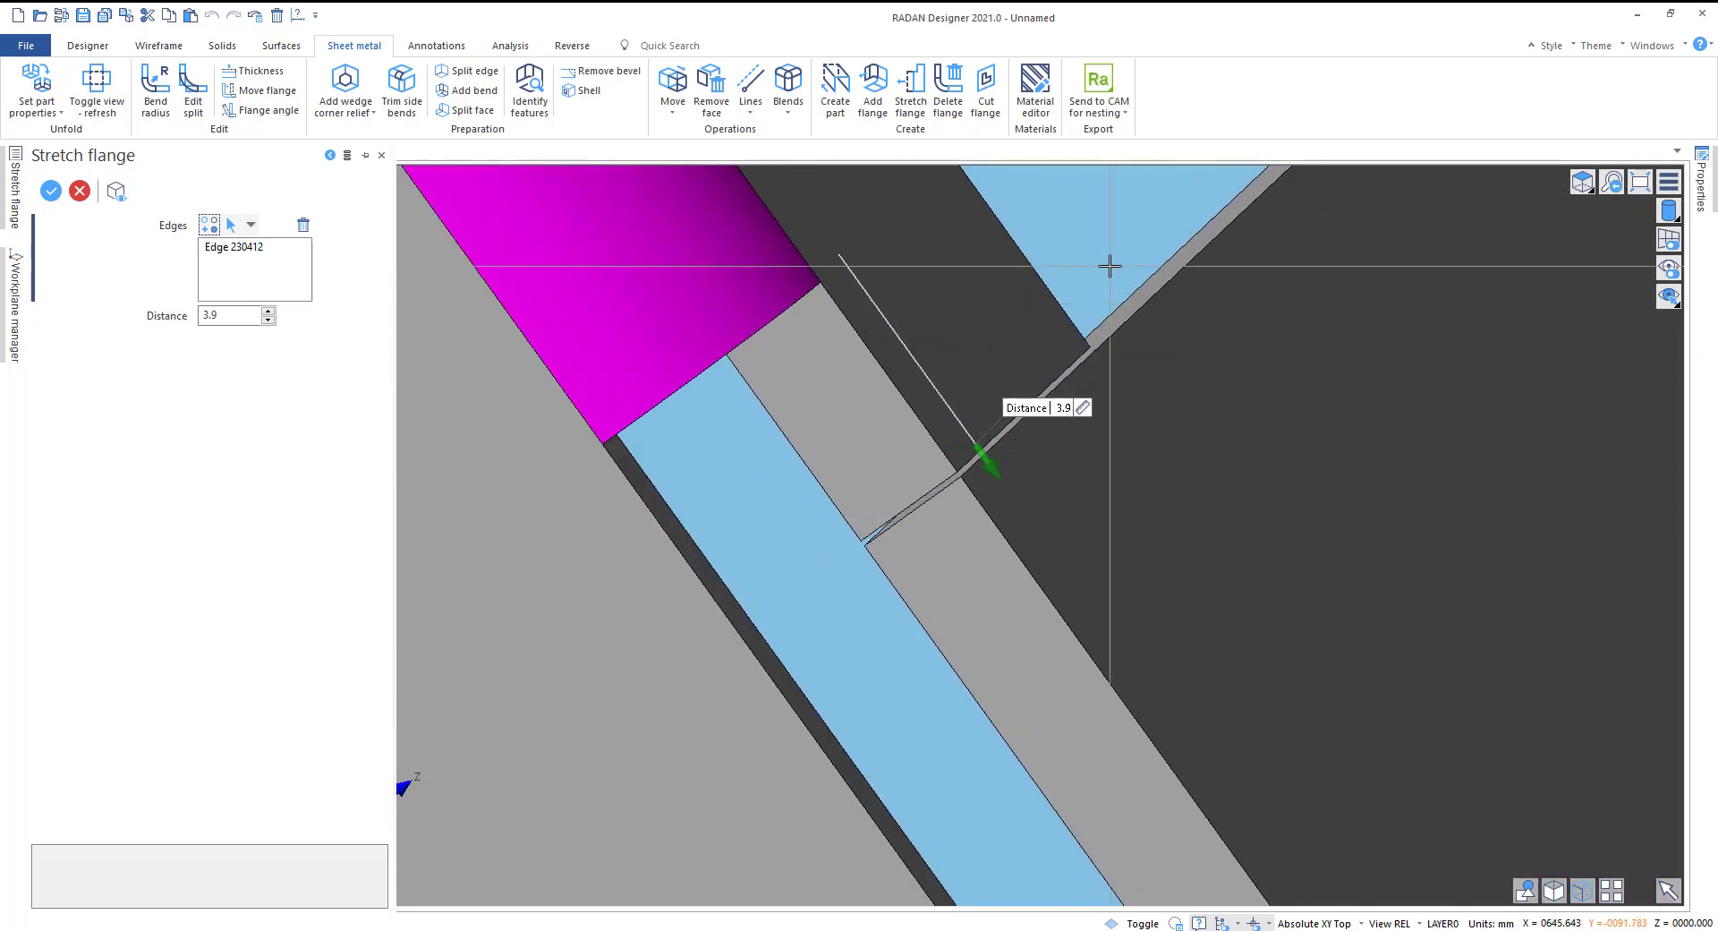
Step: Apply the 3.9 mm stretch to the negative Y end of the negative X wall's top flange
left_click(51, 196)
left_click(51, 194)
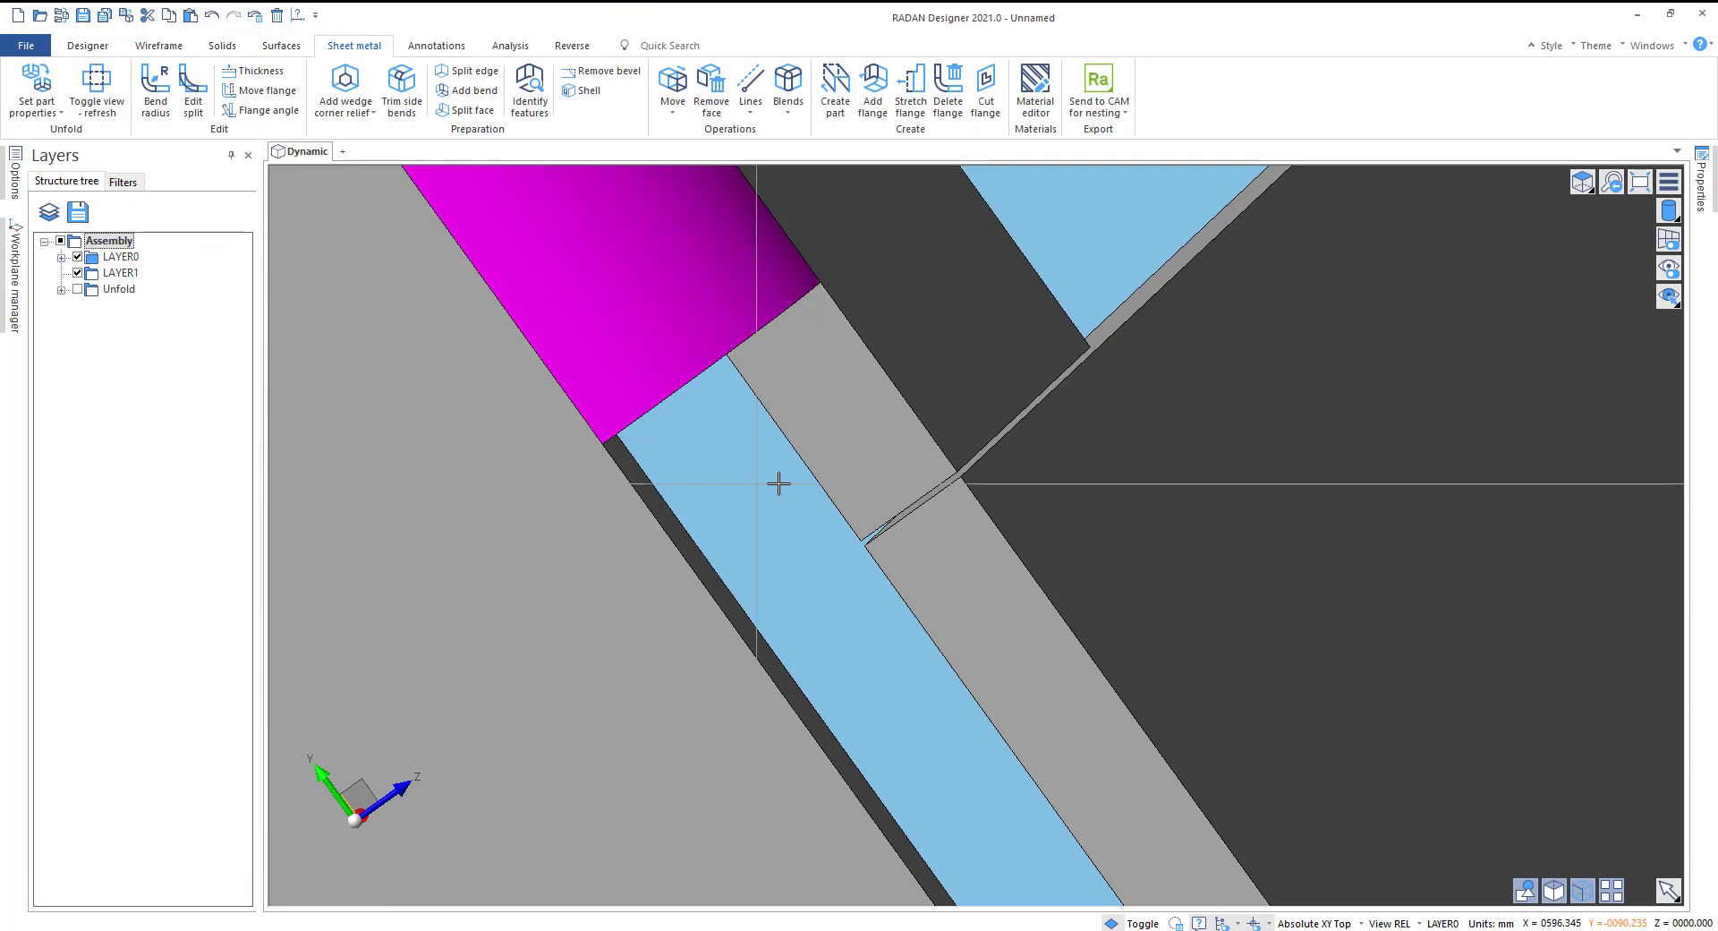
scroll(779, 483, "down", 5)
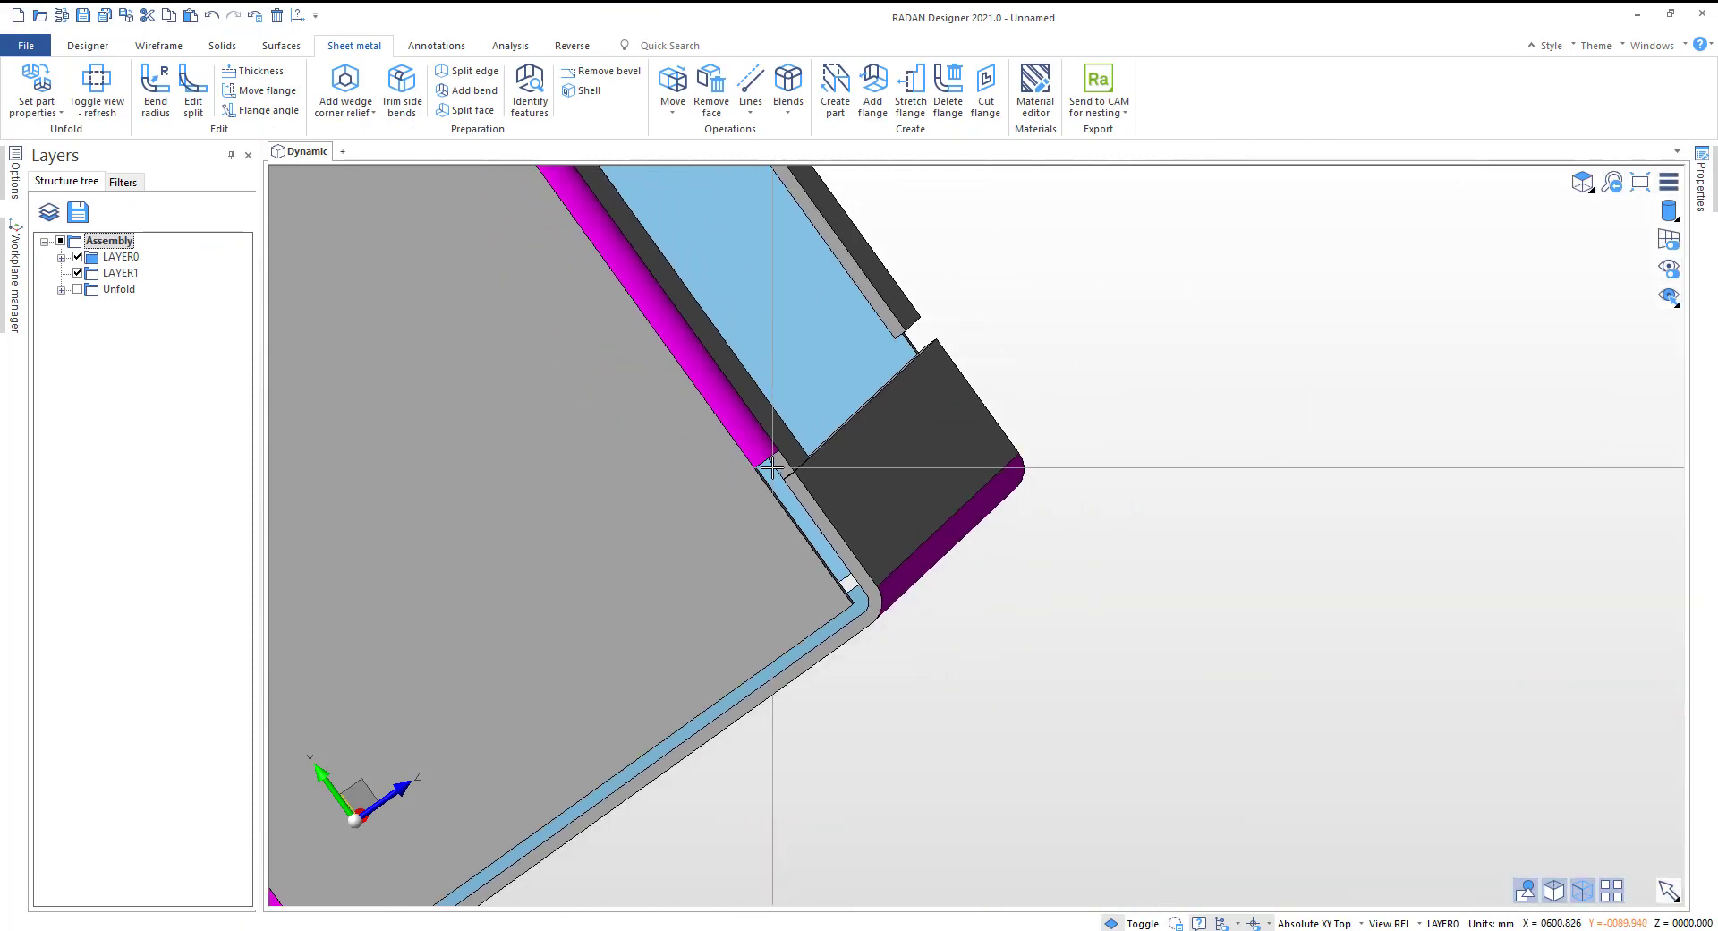
scroll(772, 467, "down", 3)
Step: Stretch the negative Y end of the positive X wall's top flange by 3.9 mm to meet the adjoining flange
middle_click_drag(1136, 465, 1355, 537)
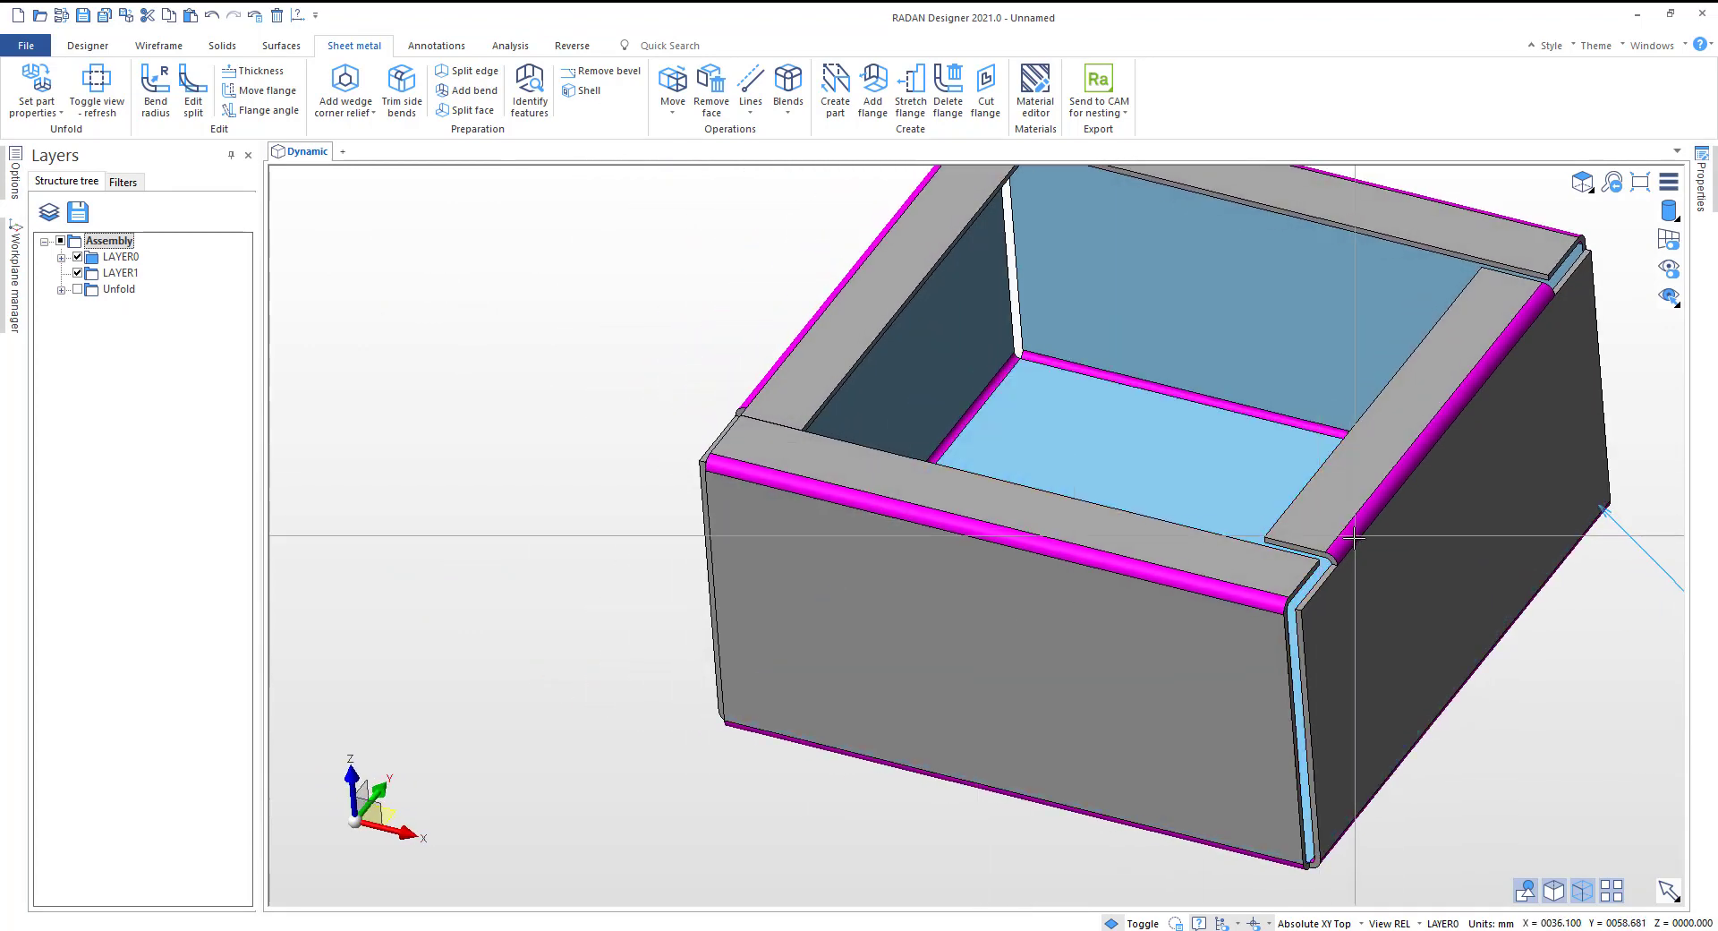
scroll(1355, 537, "up", 6)
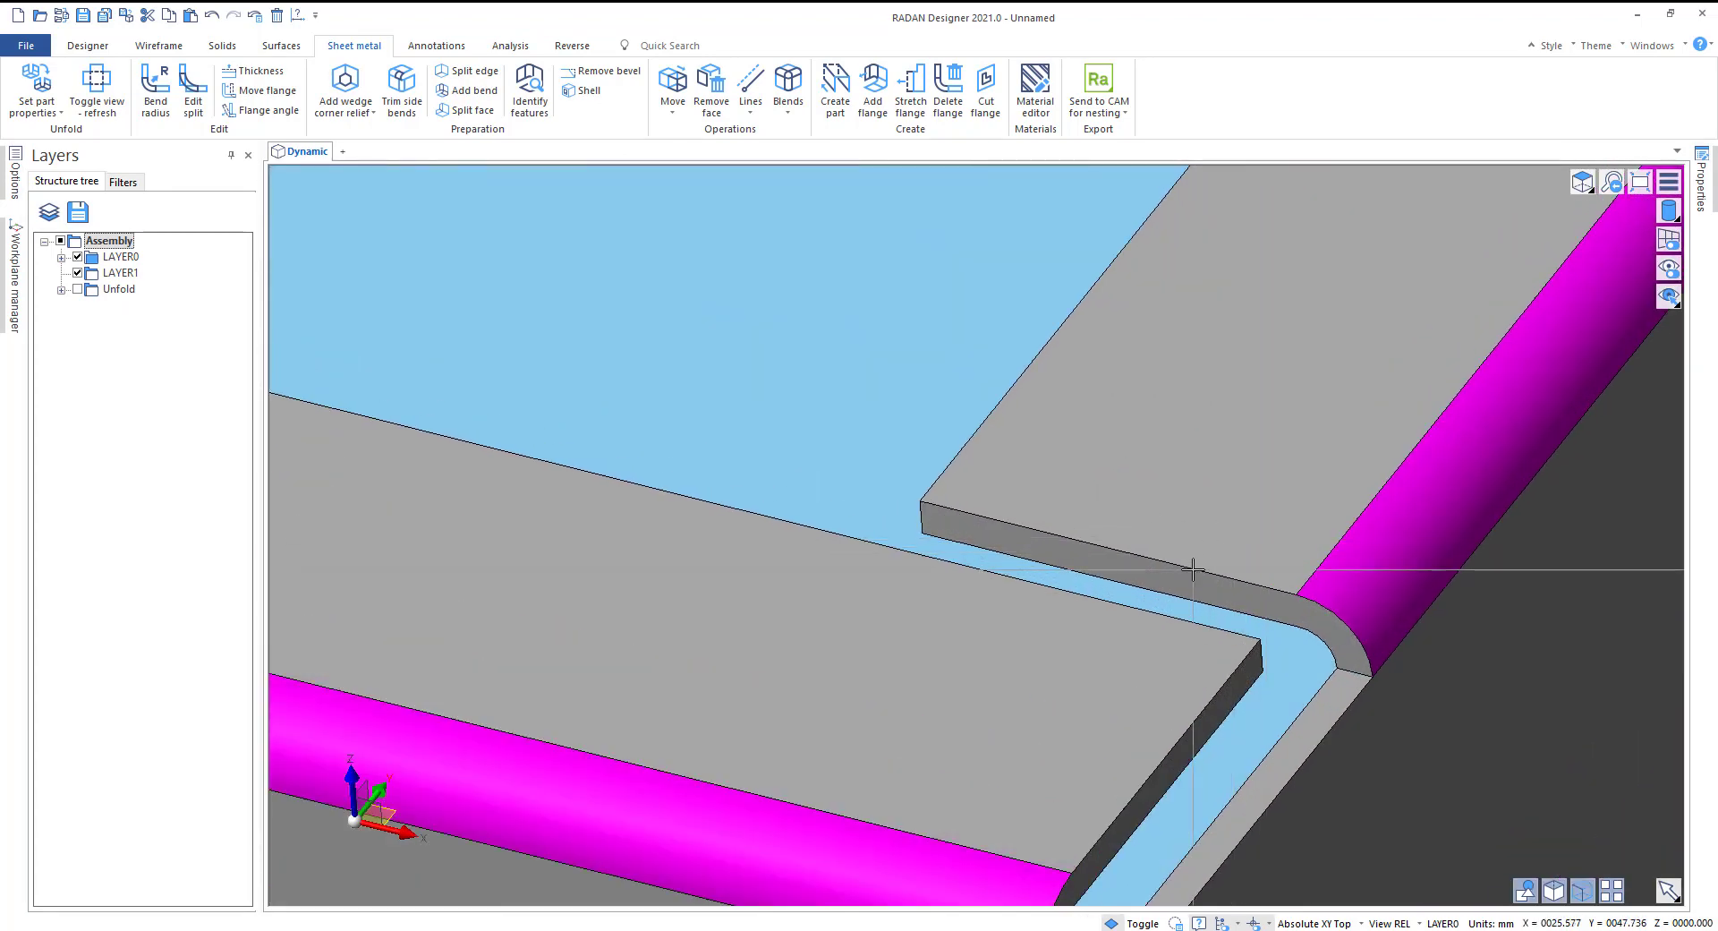
left_click(914, 97)
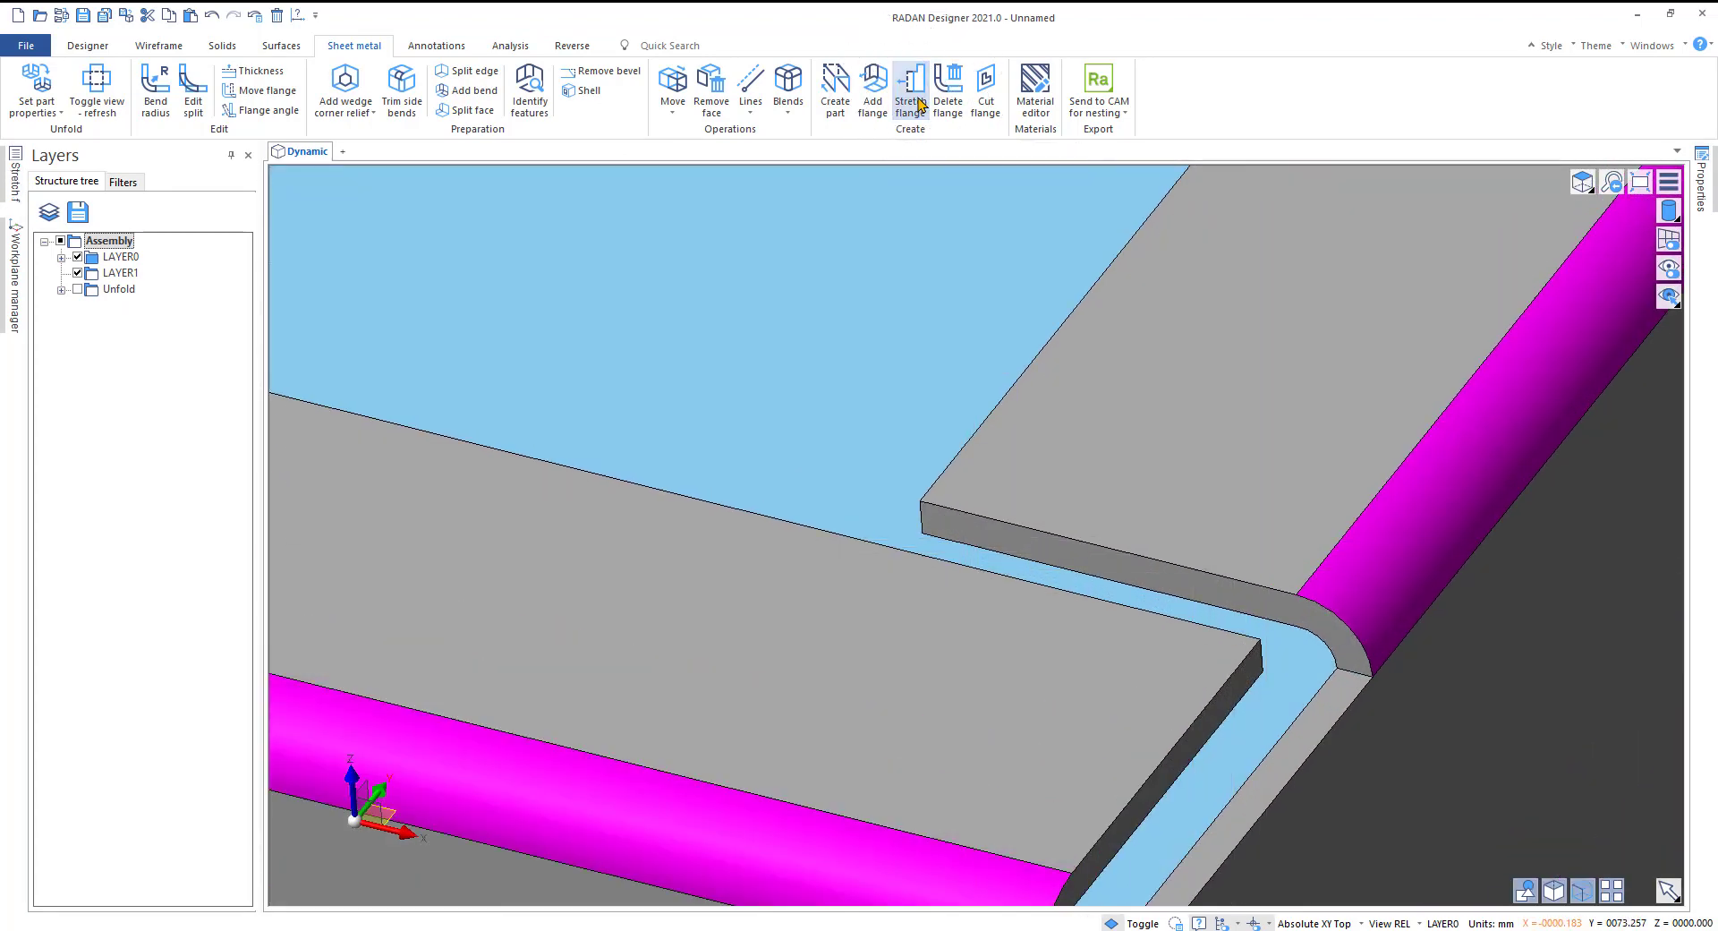
left_click(1038, 532)
left_click(1106, 555)
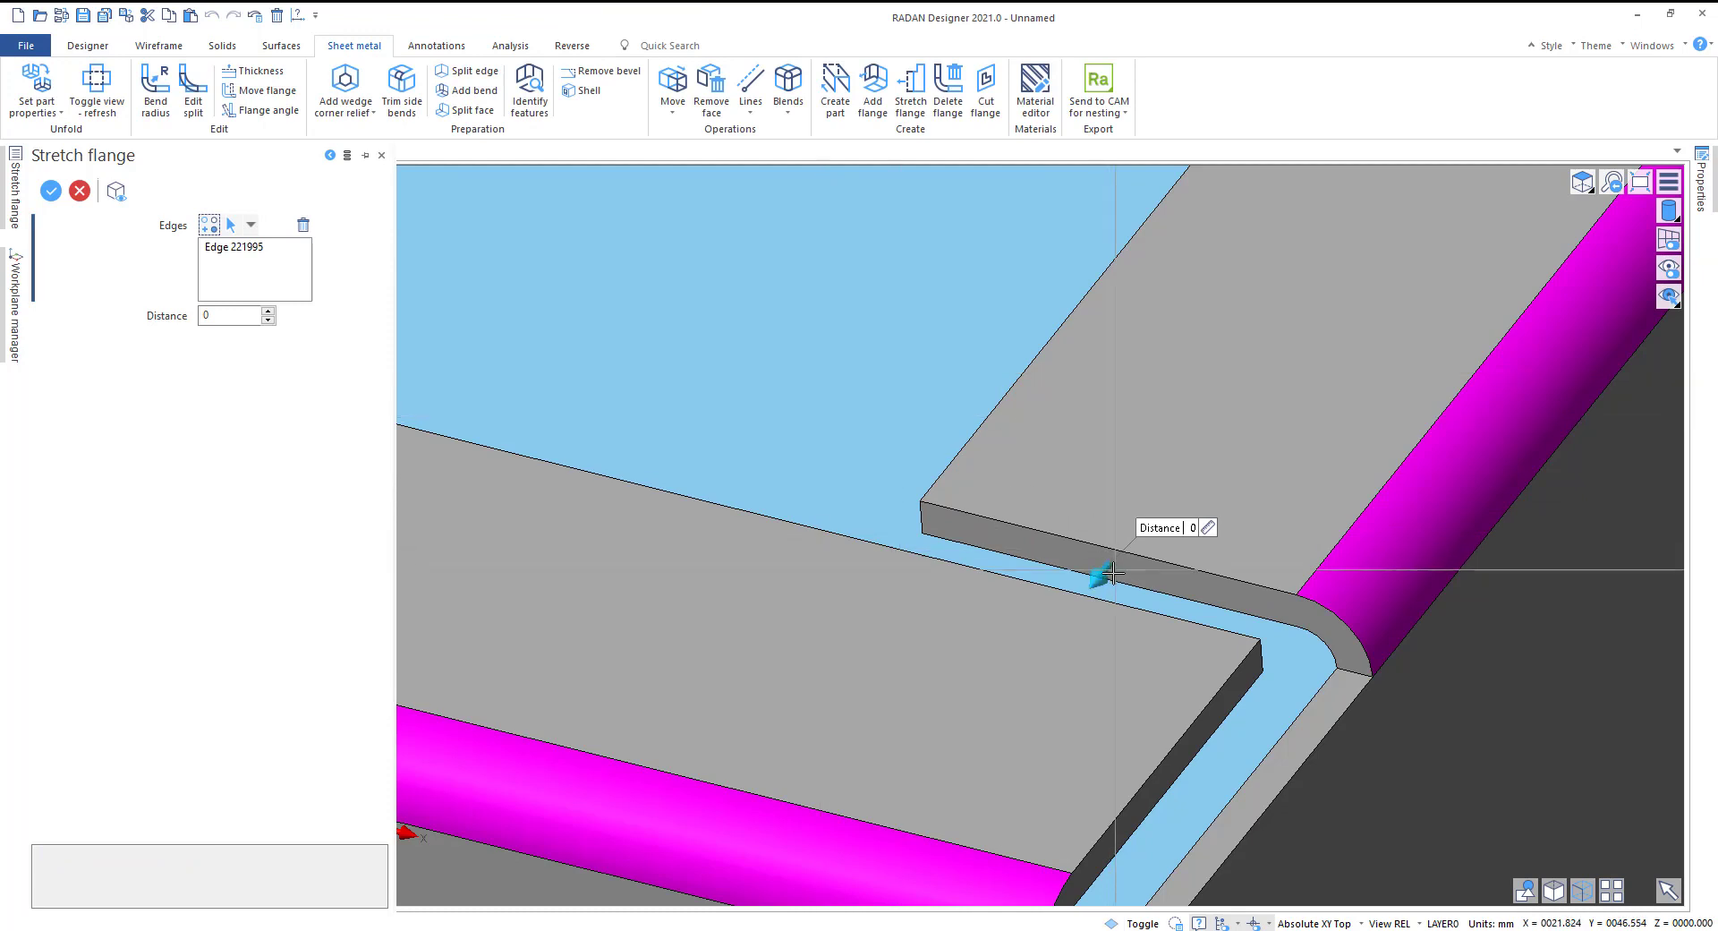
left_click_drag(1104, 577, 1139, 573)
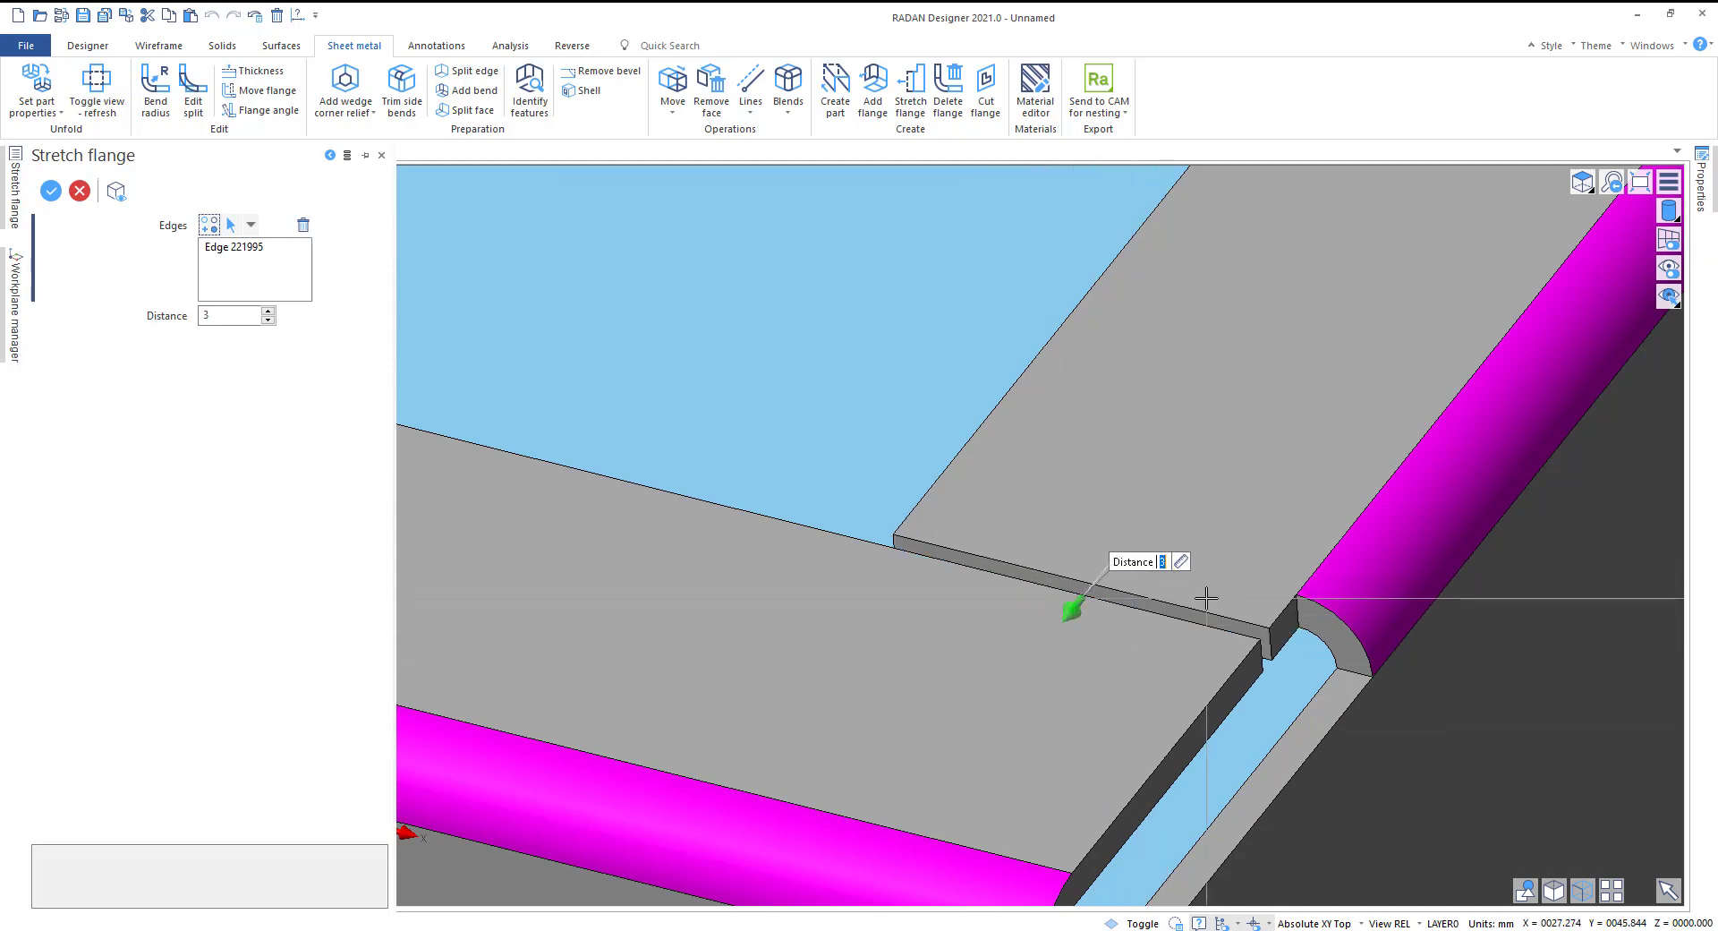
key("Return")
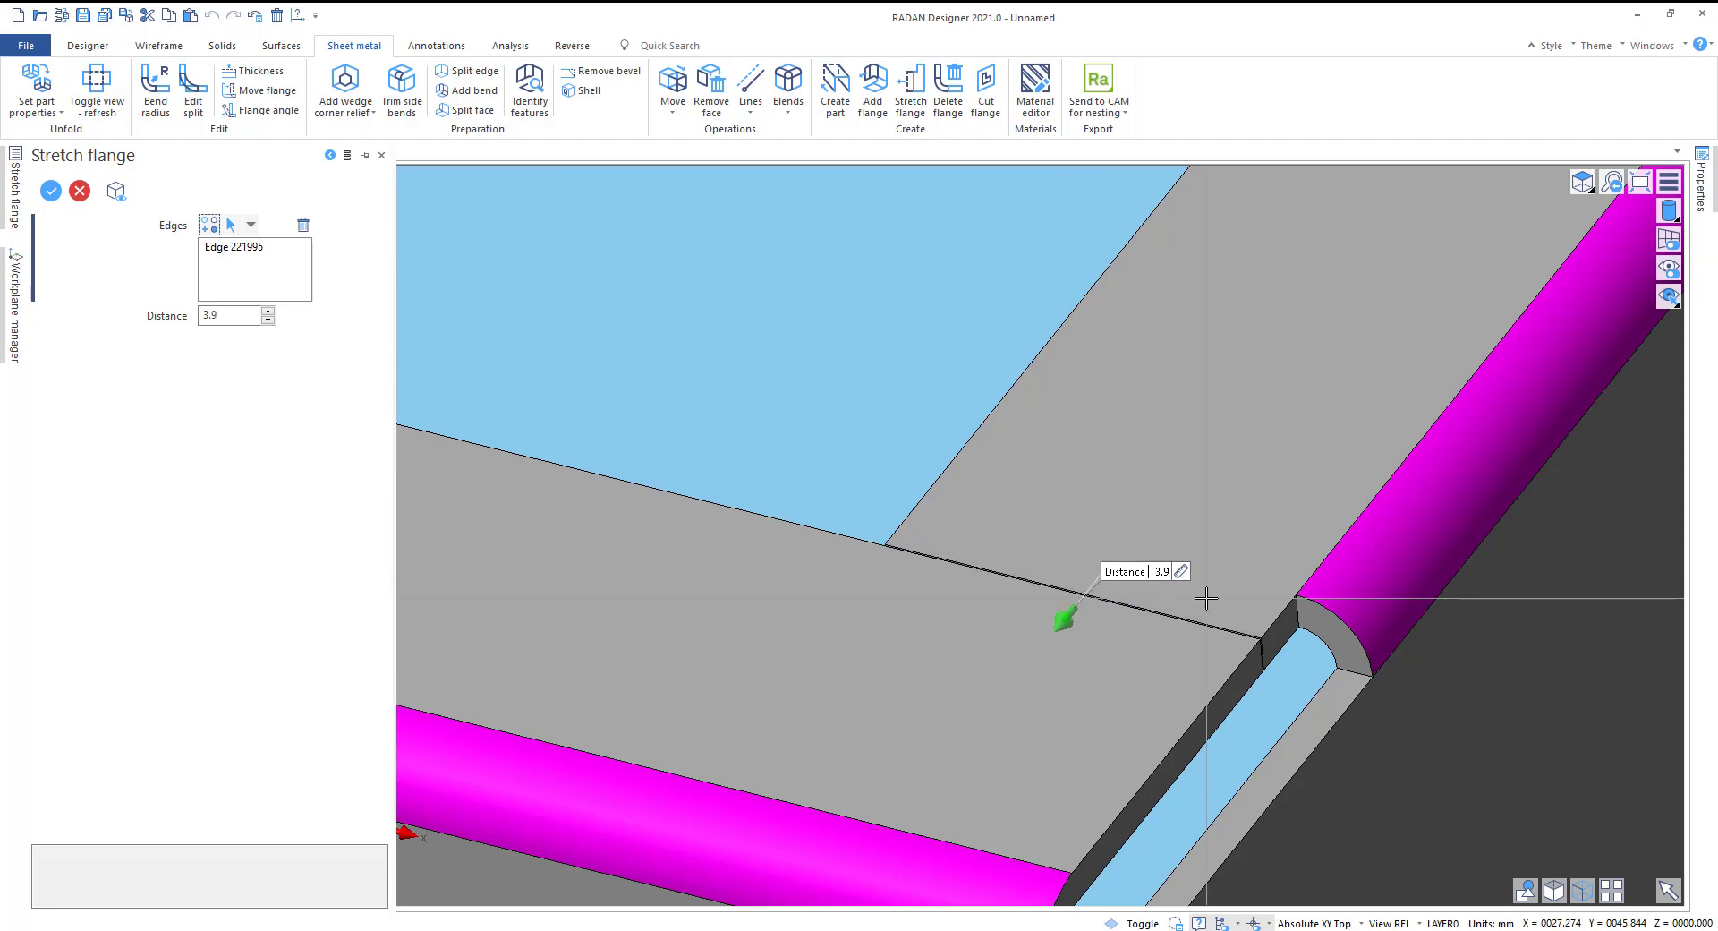
right_click(1291, 665)
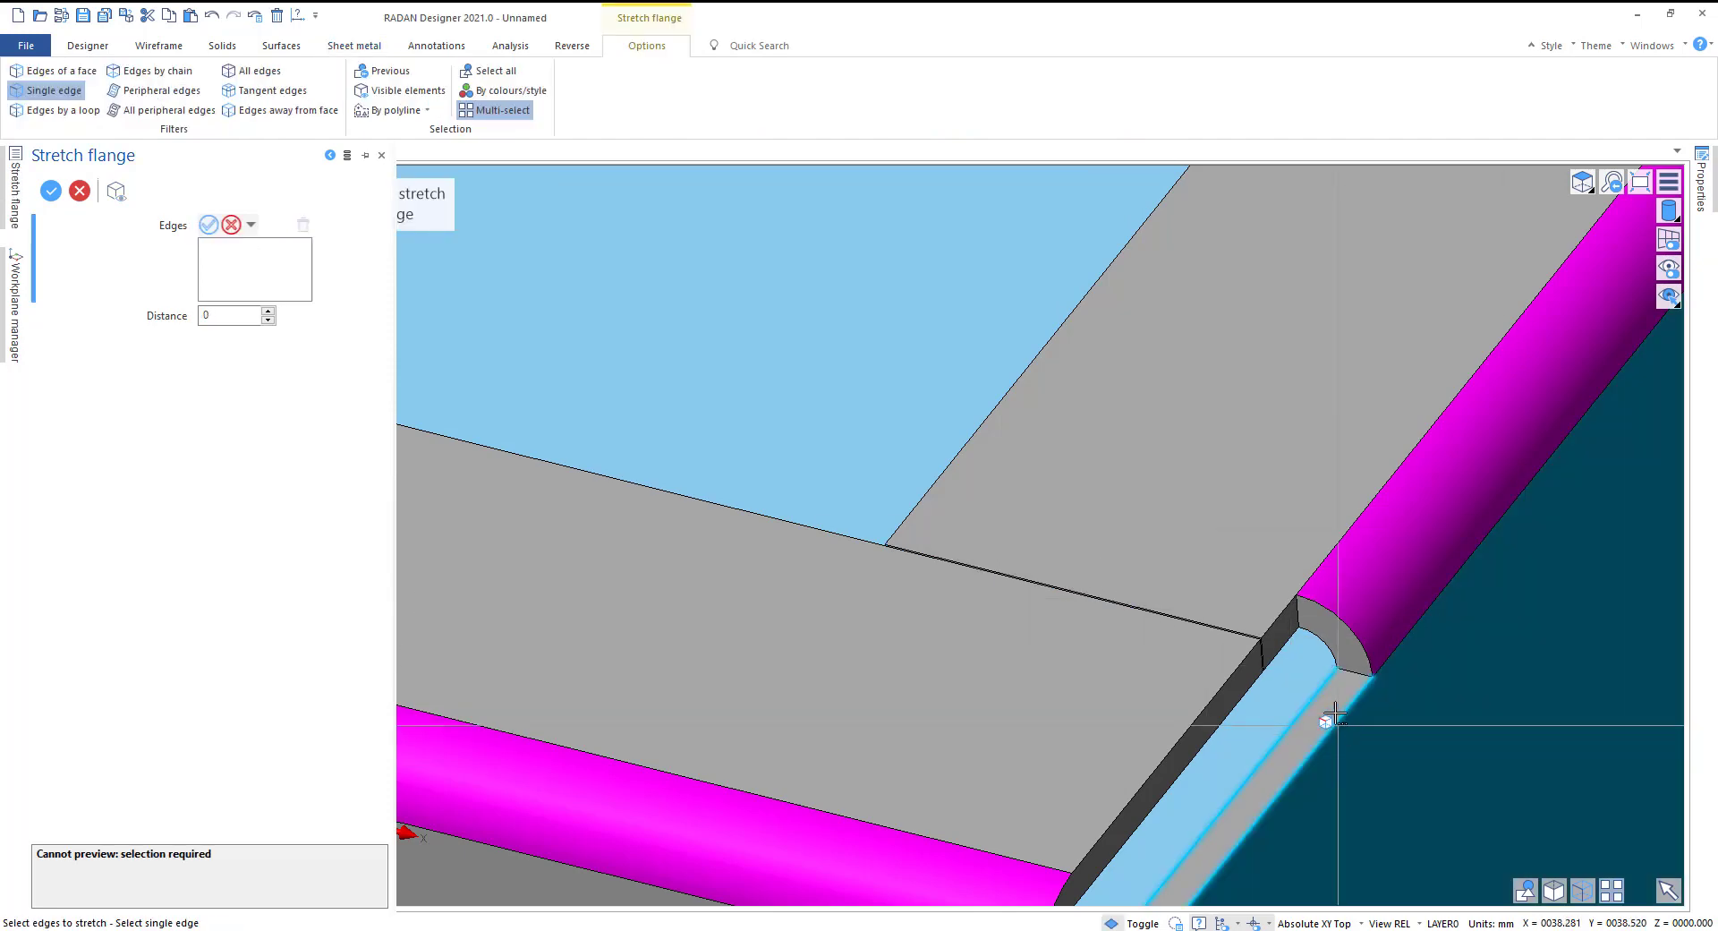
Step: Examine the box's other top flange corners, ending at the positive X, positive Y corner without a further stretch
scroll(1332, 722, "down", 6)
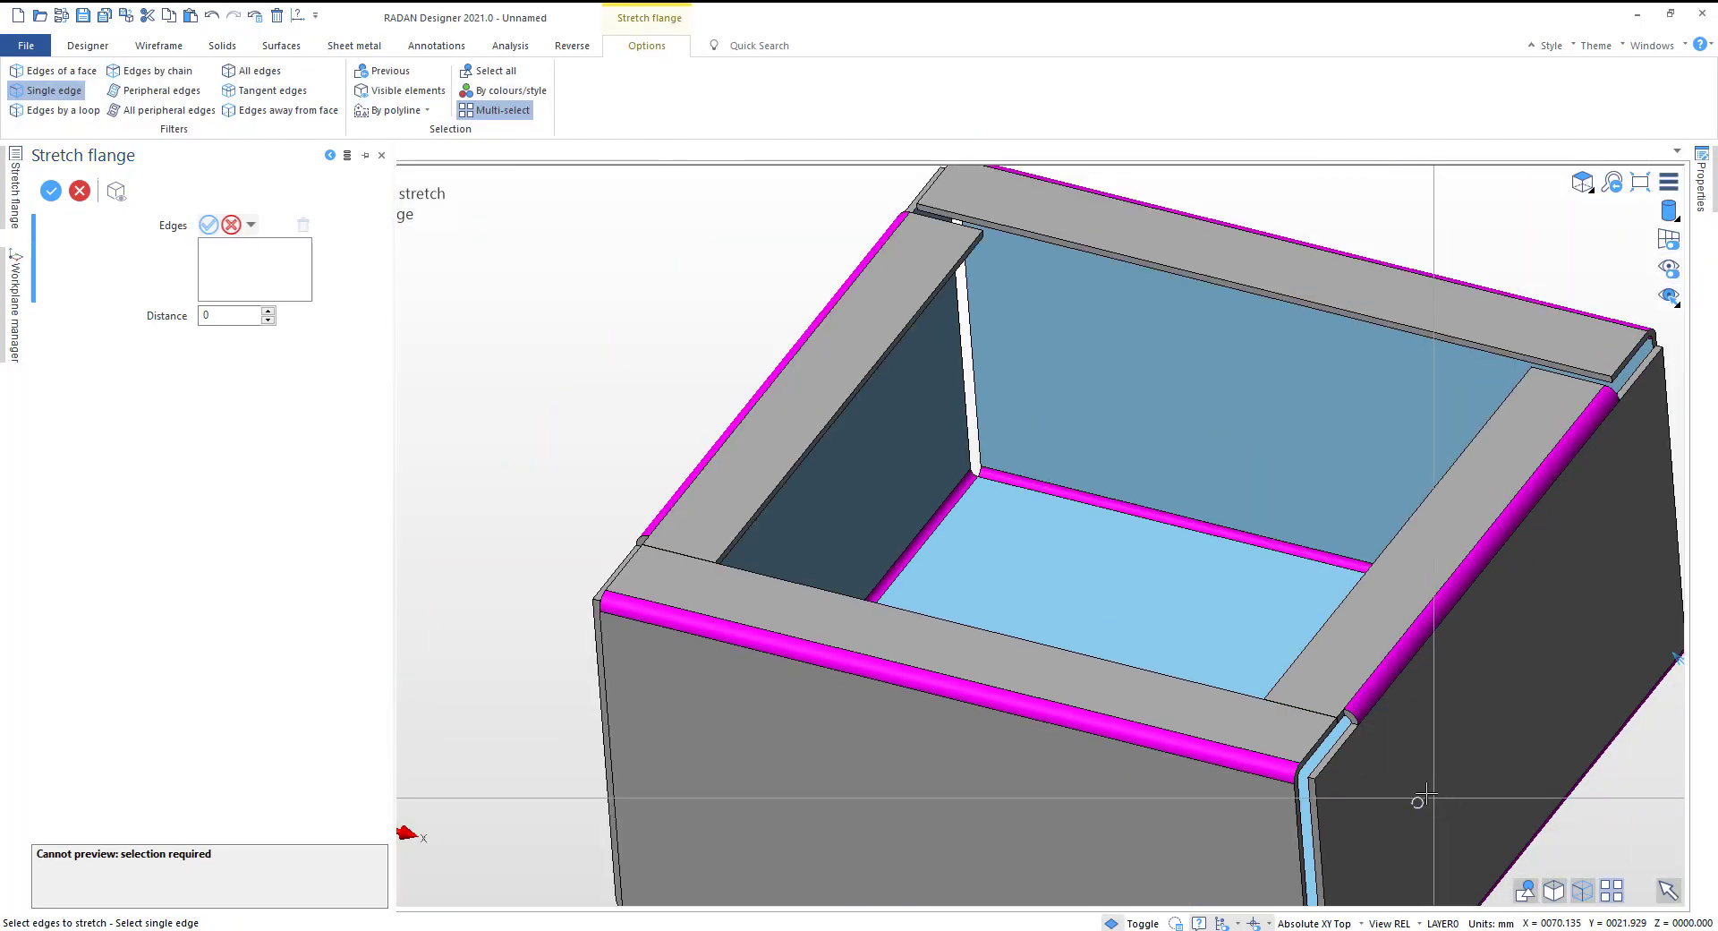
middle_click_drag(1430, 797, 1329, 797)
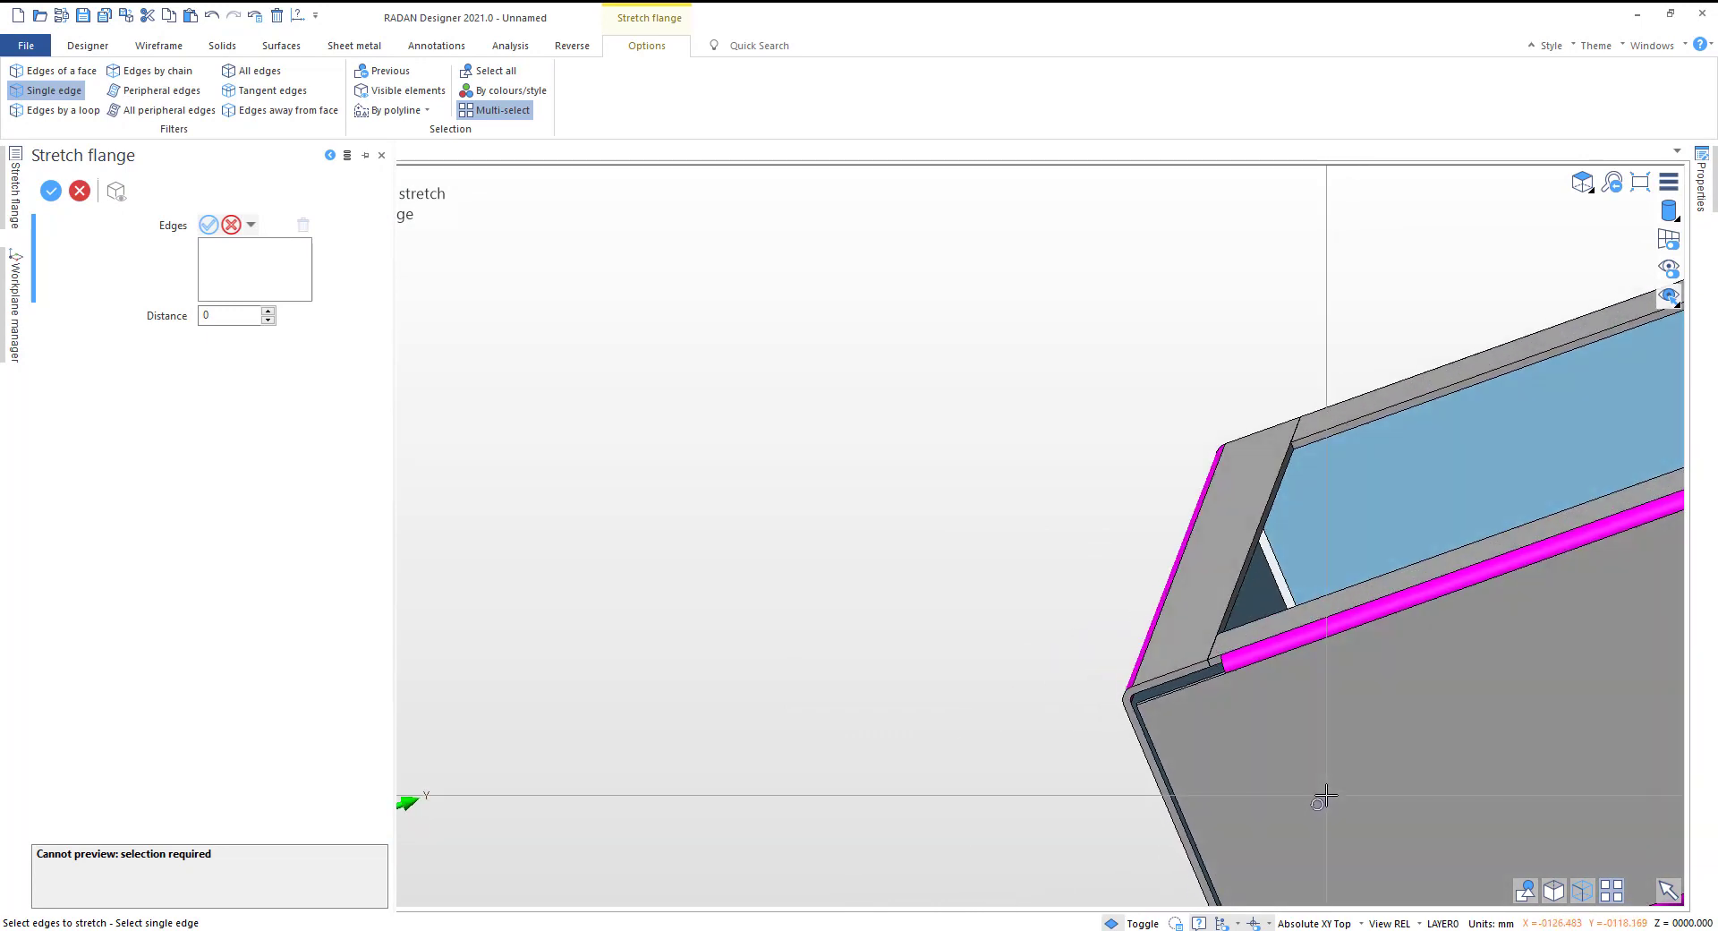
scroll(1334, 797, "down", 5)
scroll(1610, 601, "up", 8)
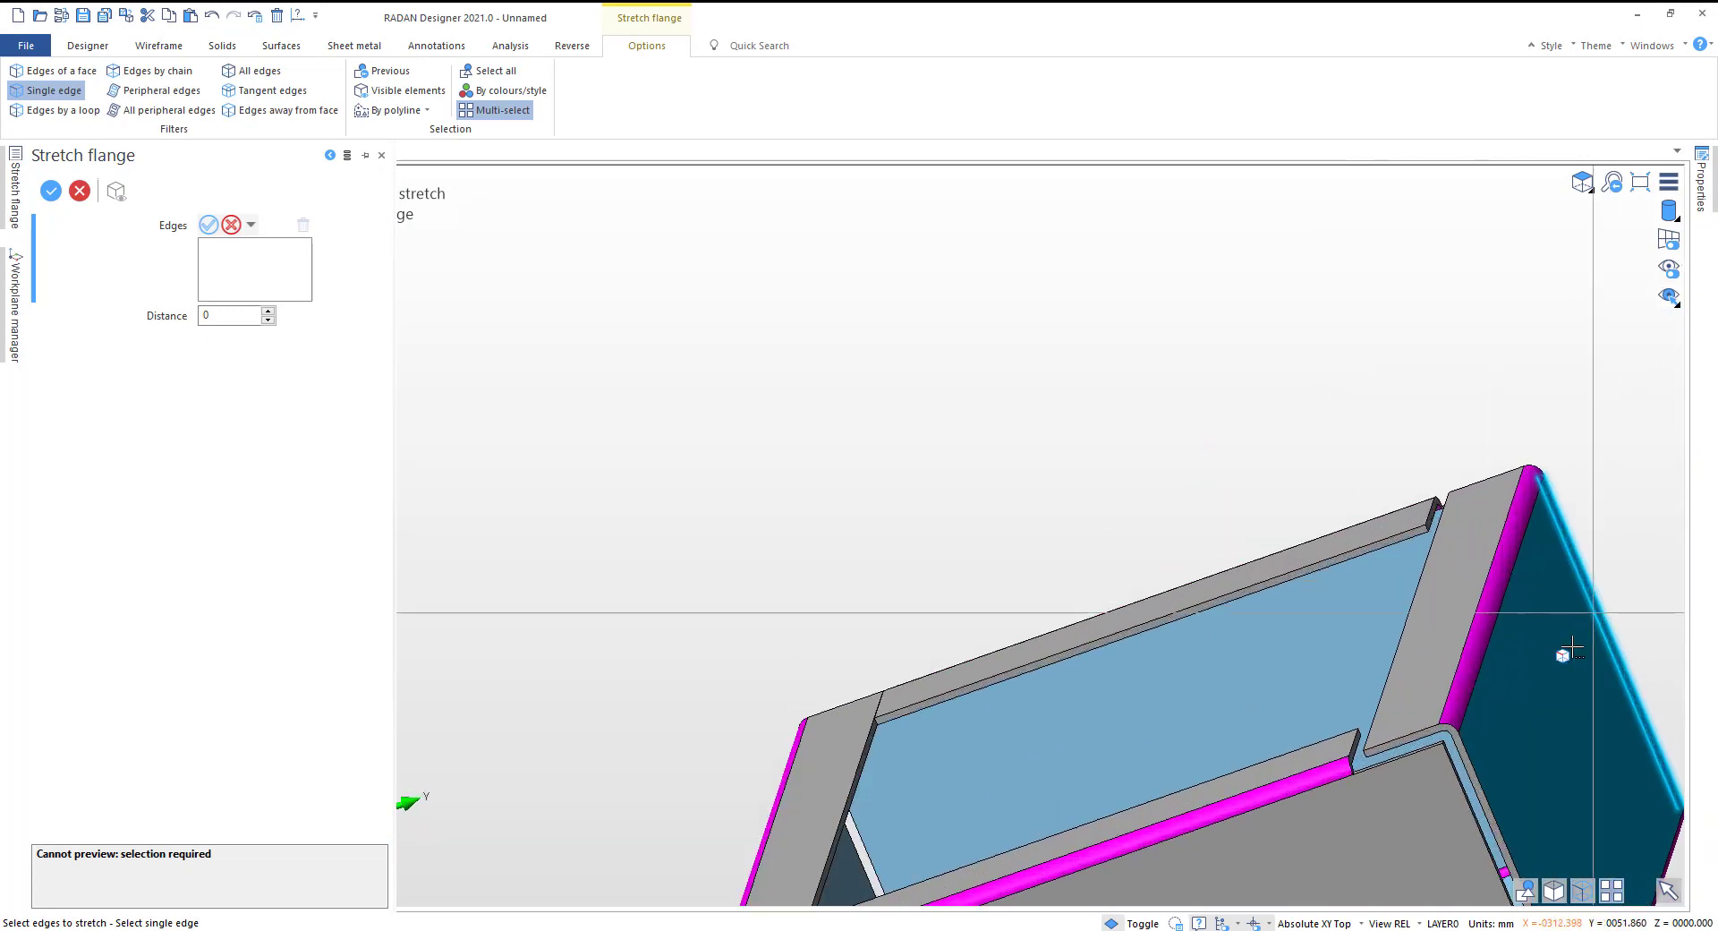
scroll(1477, 682, "down", 5)
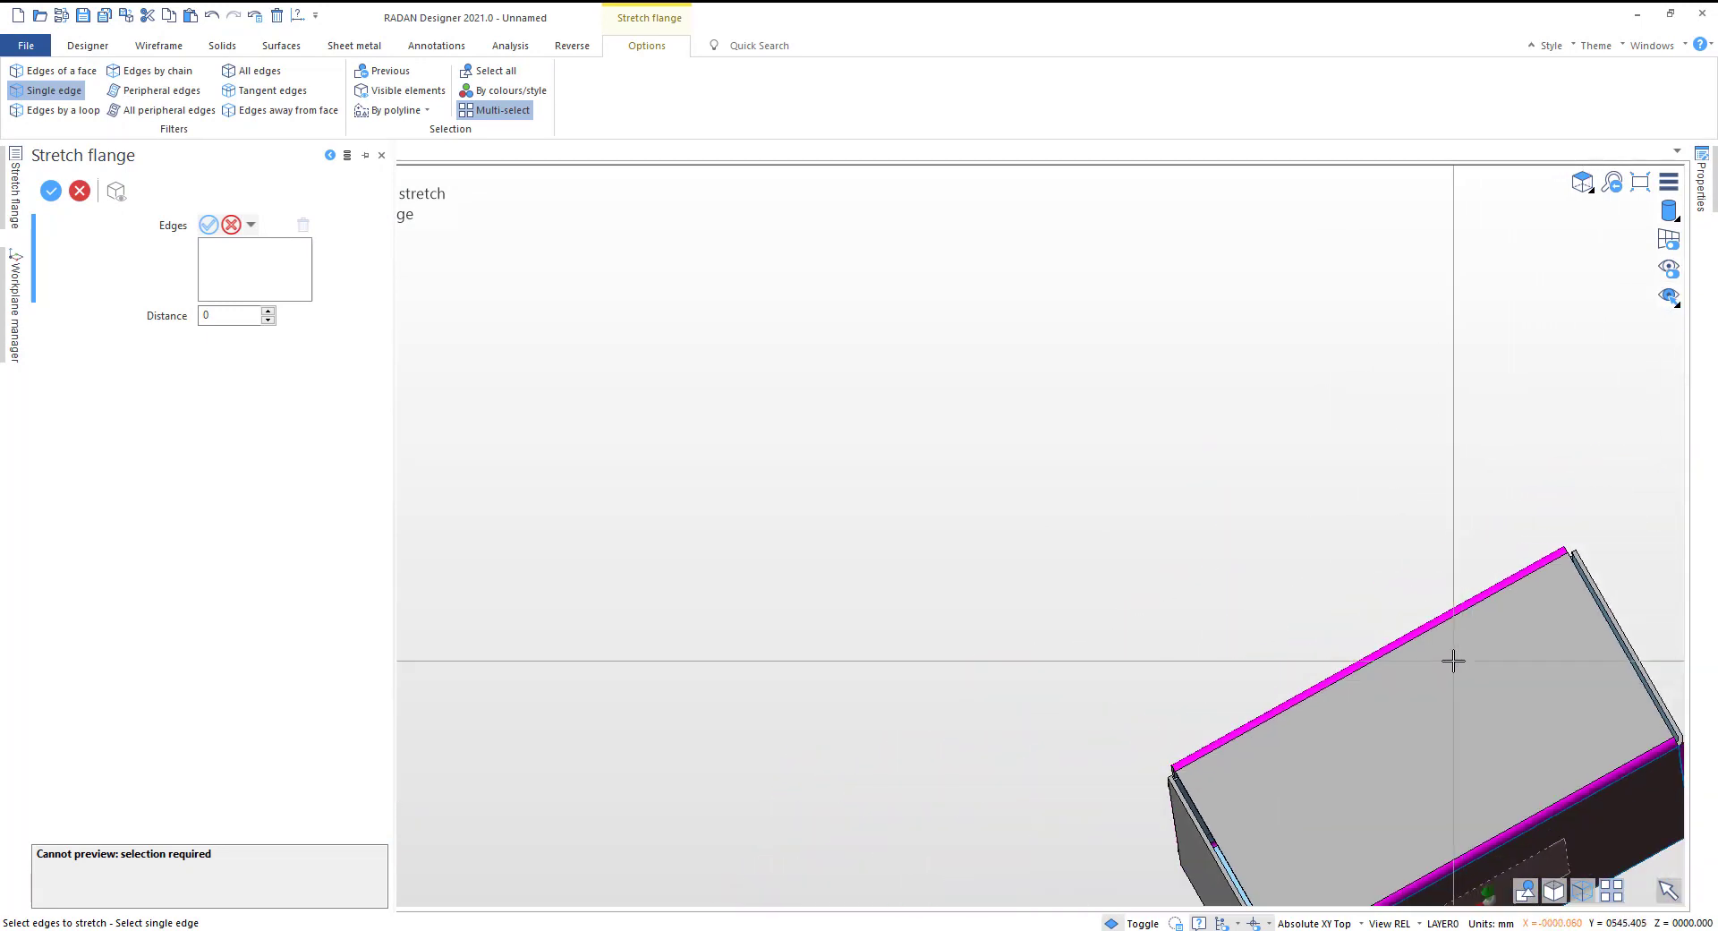
middle_click_drag(1449, 659, 1224, 771)
scroll(1224, 771, "up", 5)
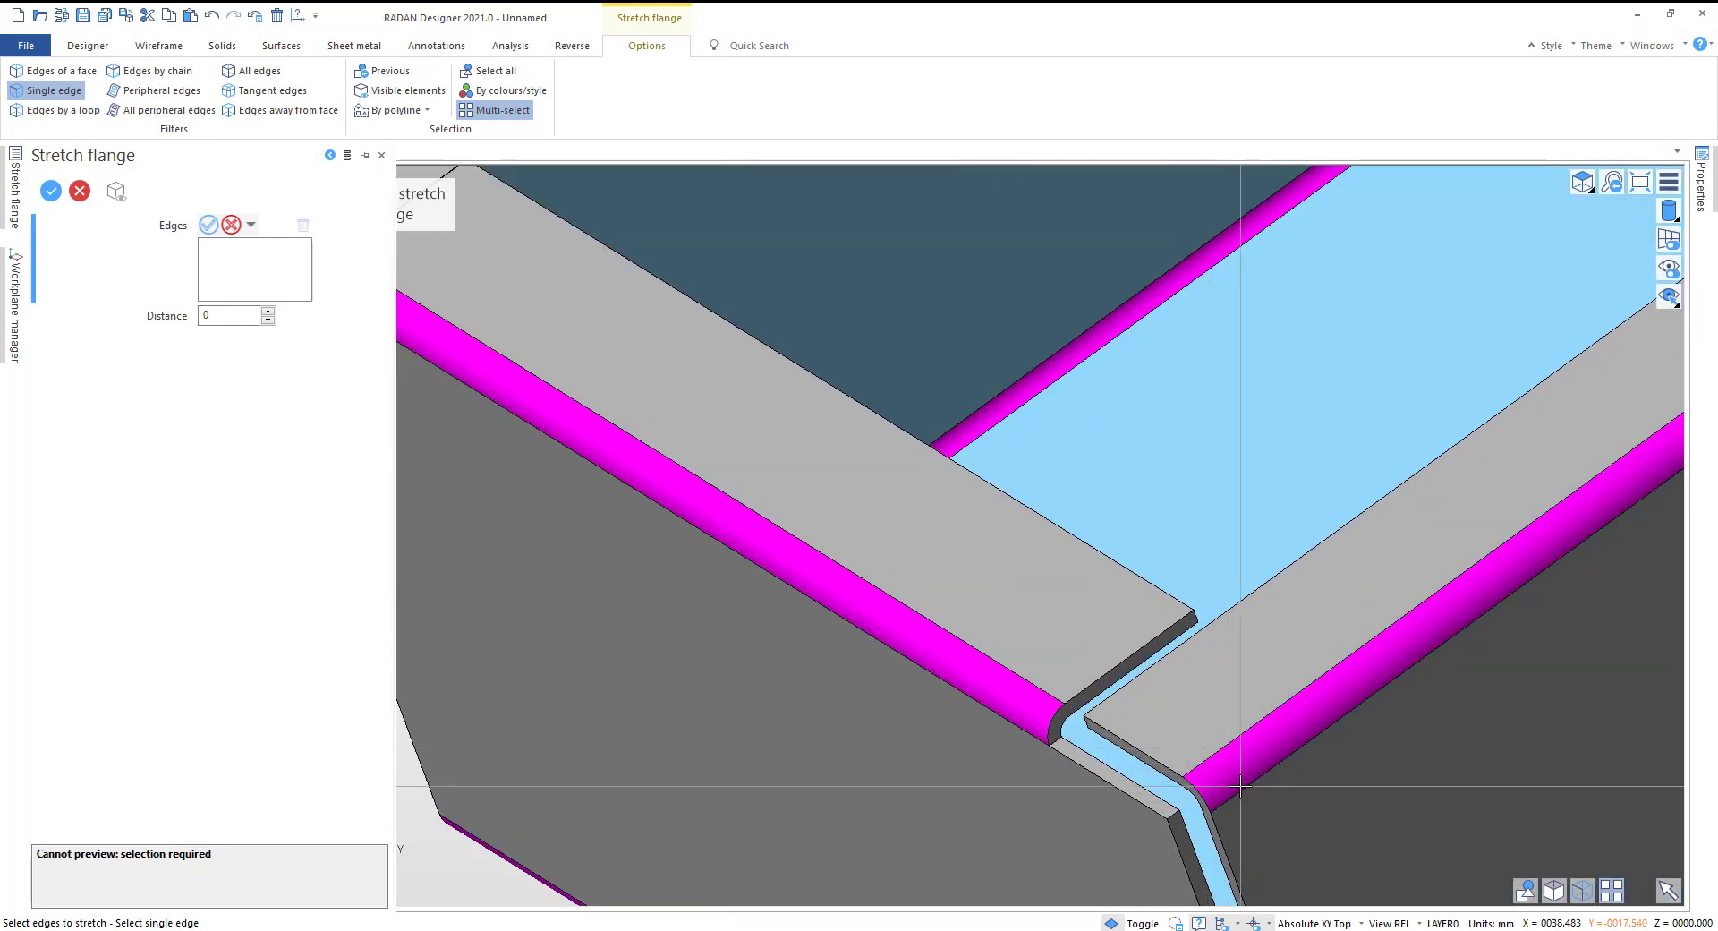
key("Escape")
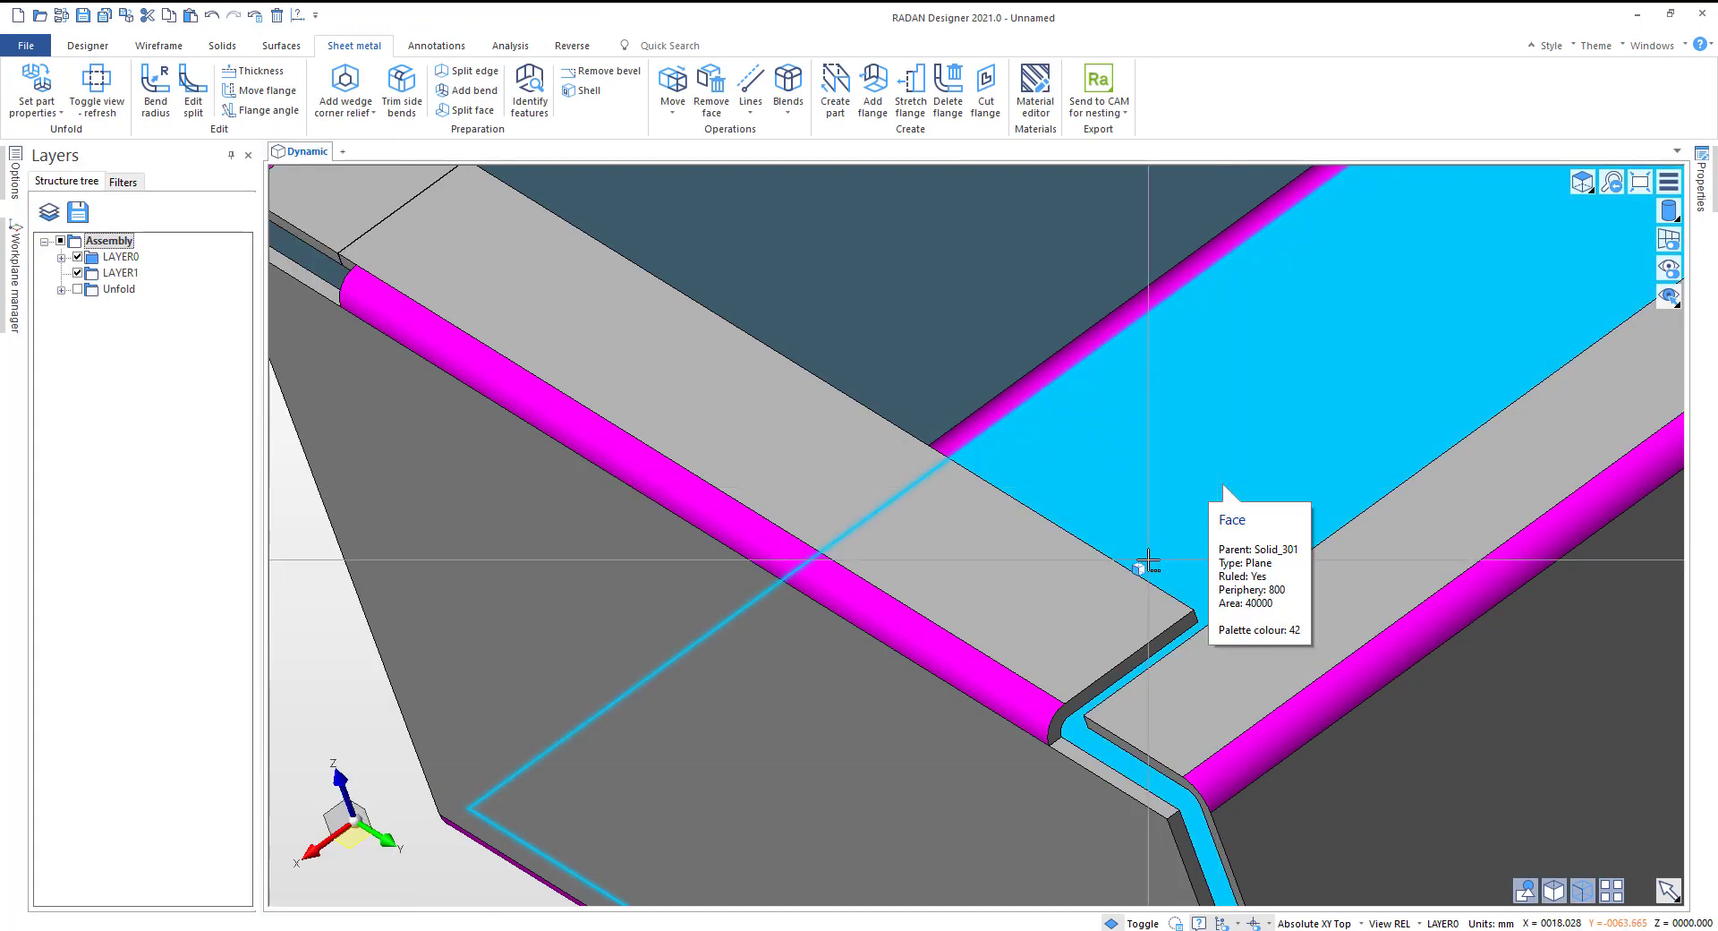
Step: Set up a Trim side bends operation on the positive Y wall's top bend with the bend end option Both
left_click(413, 93)
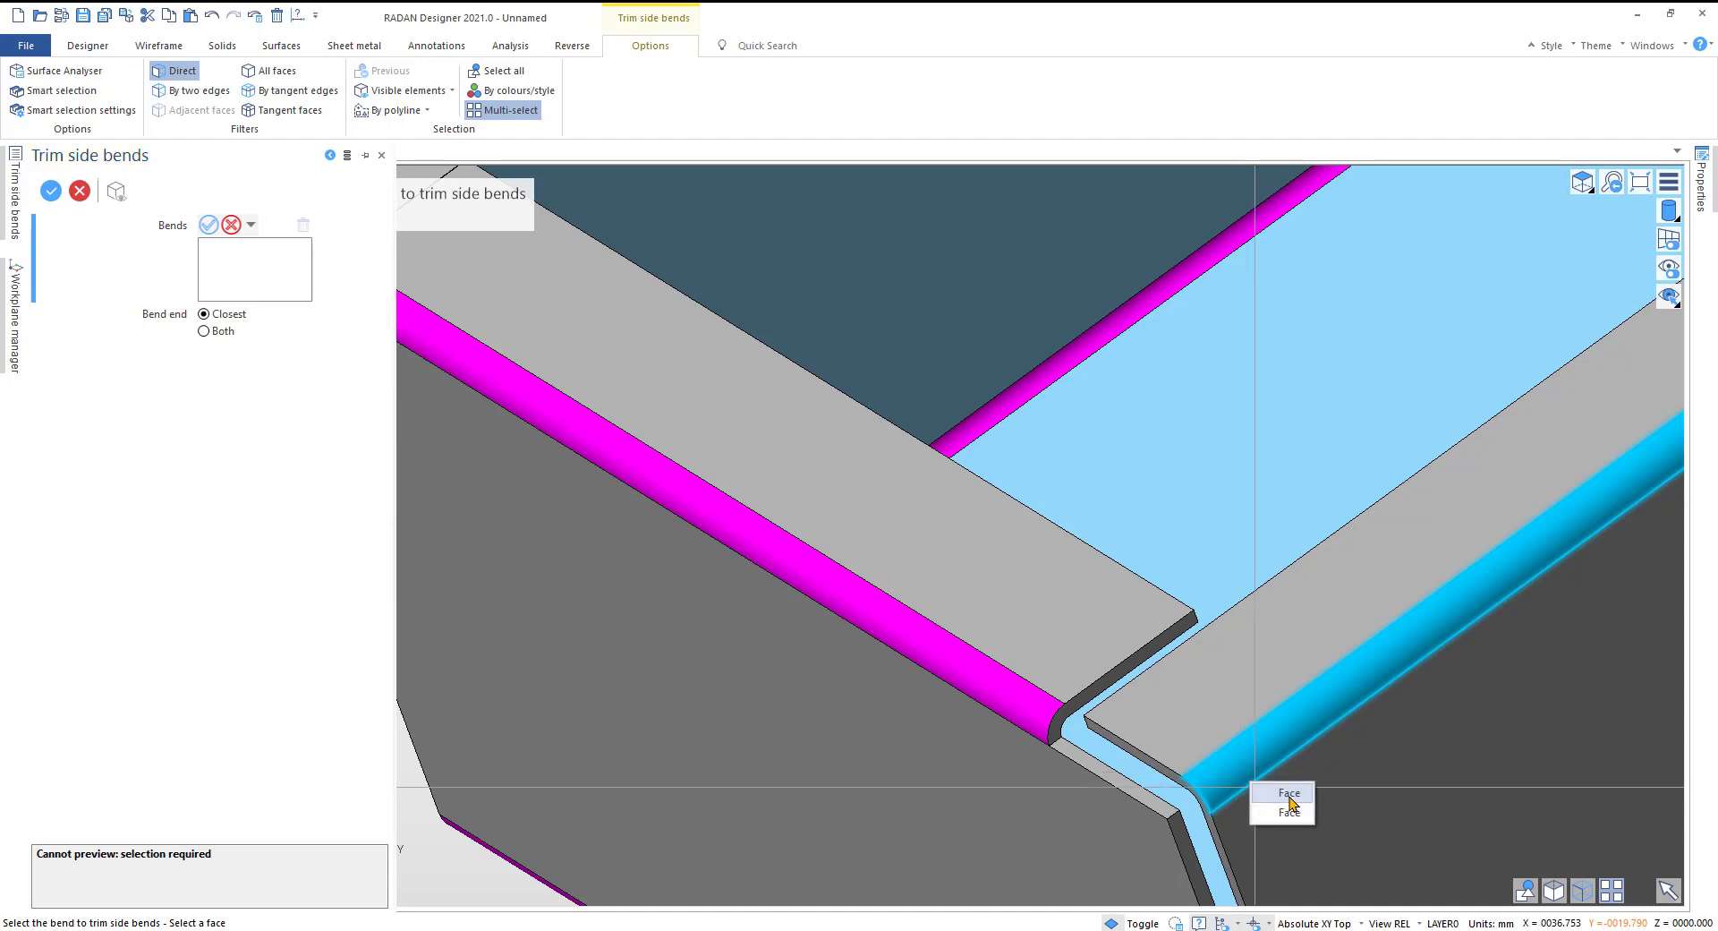
left_click(1290, 792)
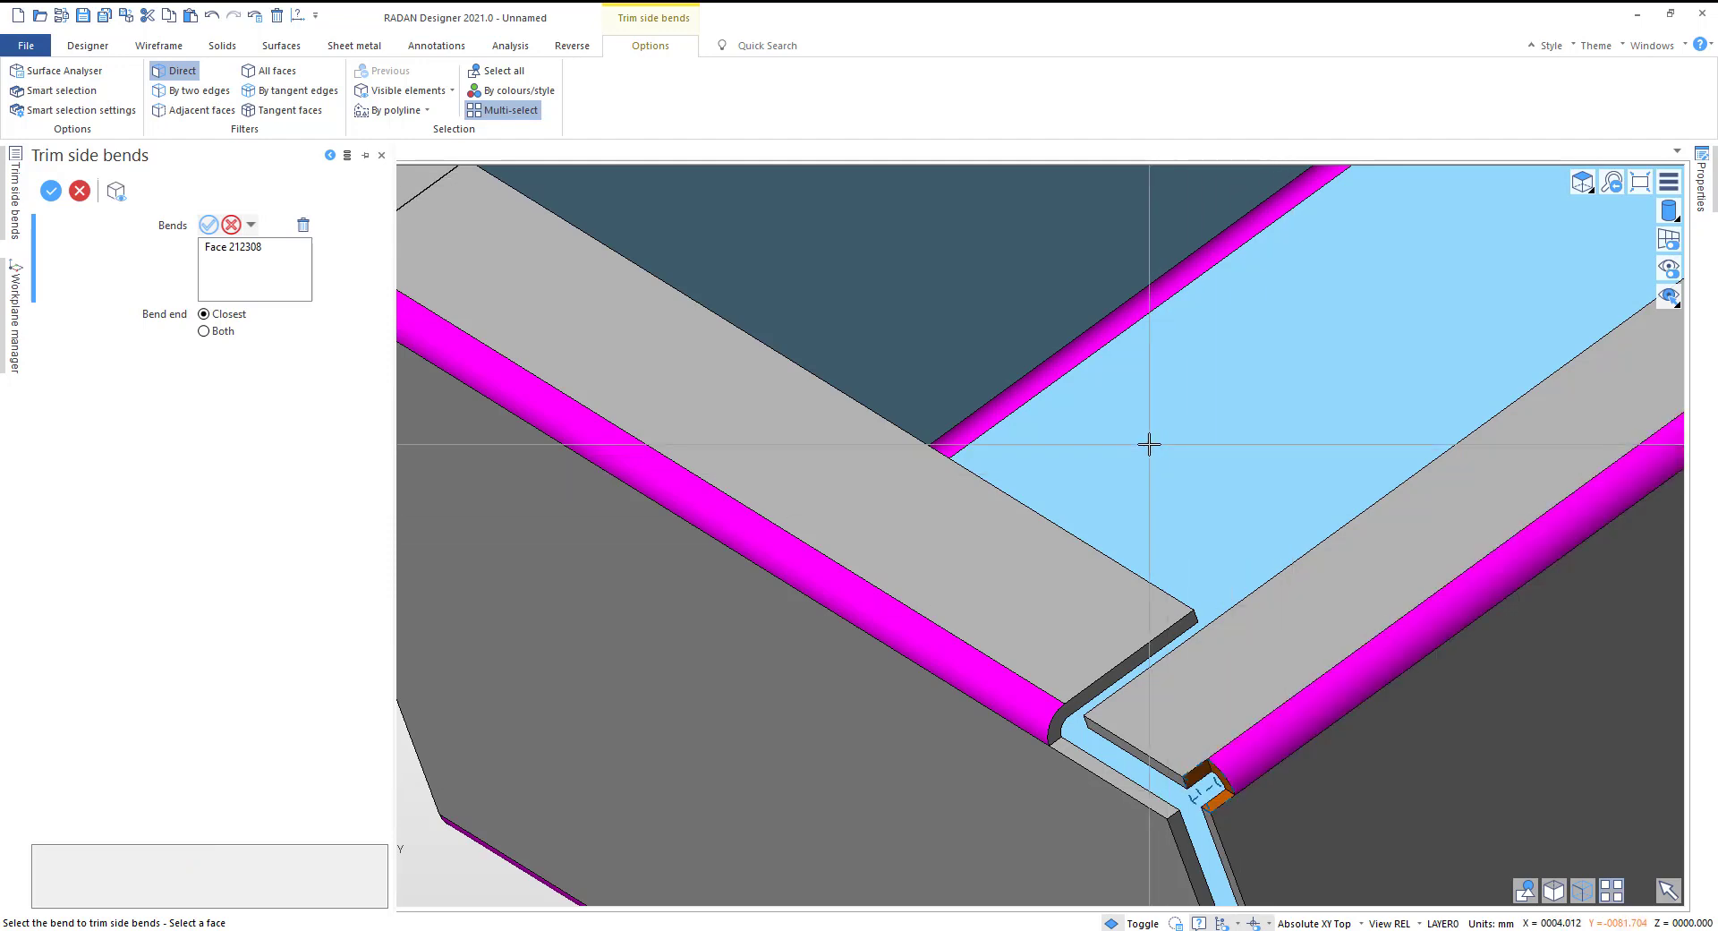
scroll(1221, 743, "down", 2)
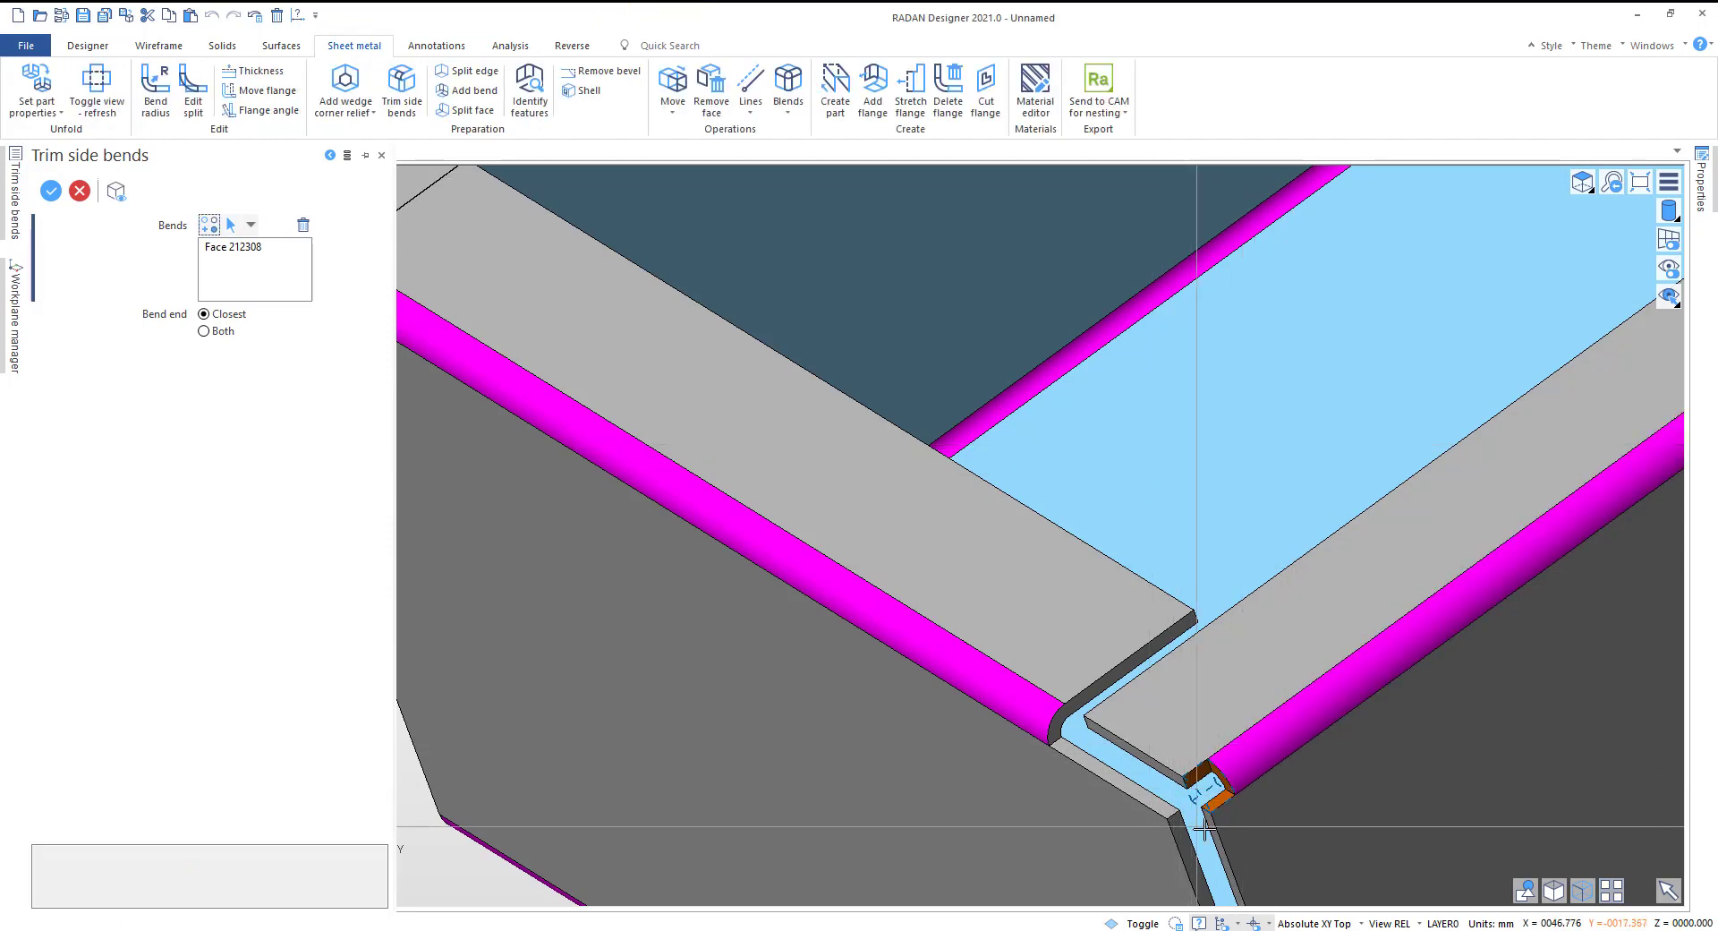
scroll(1170, 779, "down", 5)
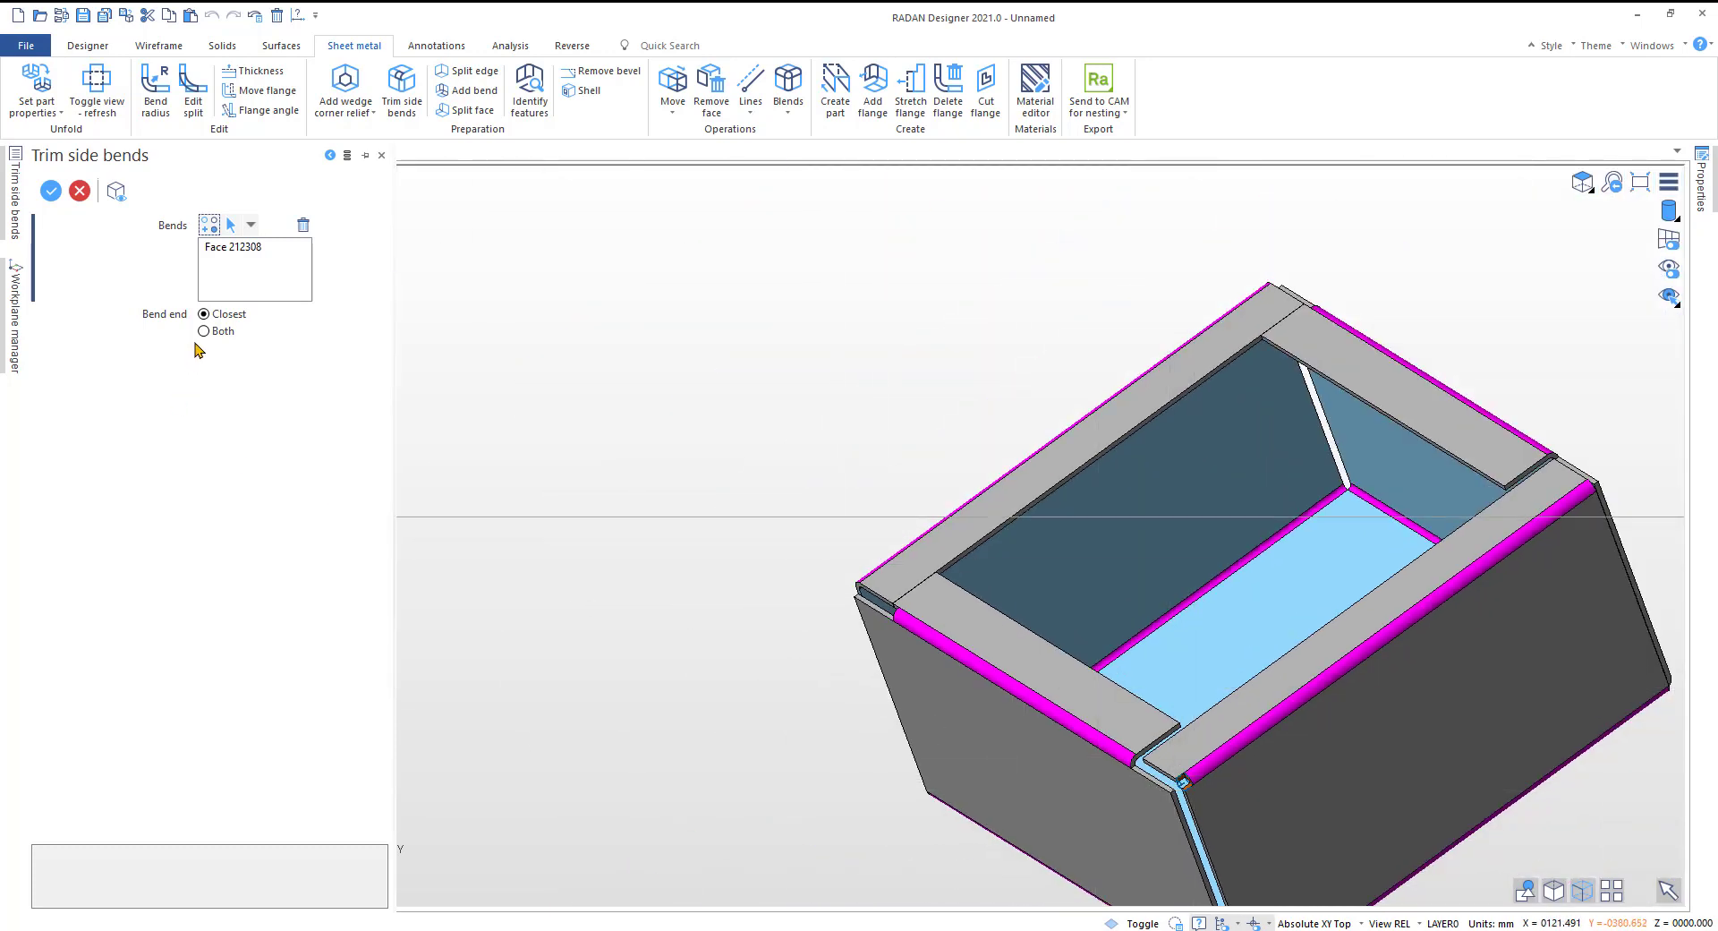
left_click(204, 331)
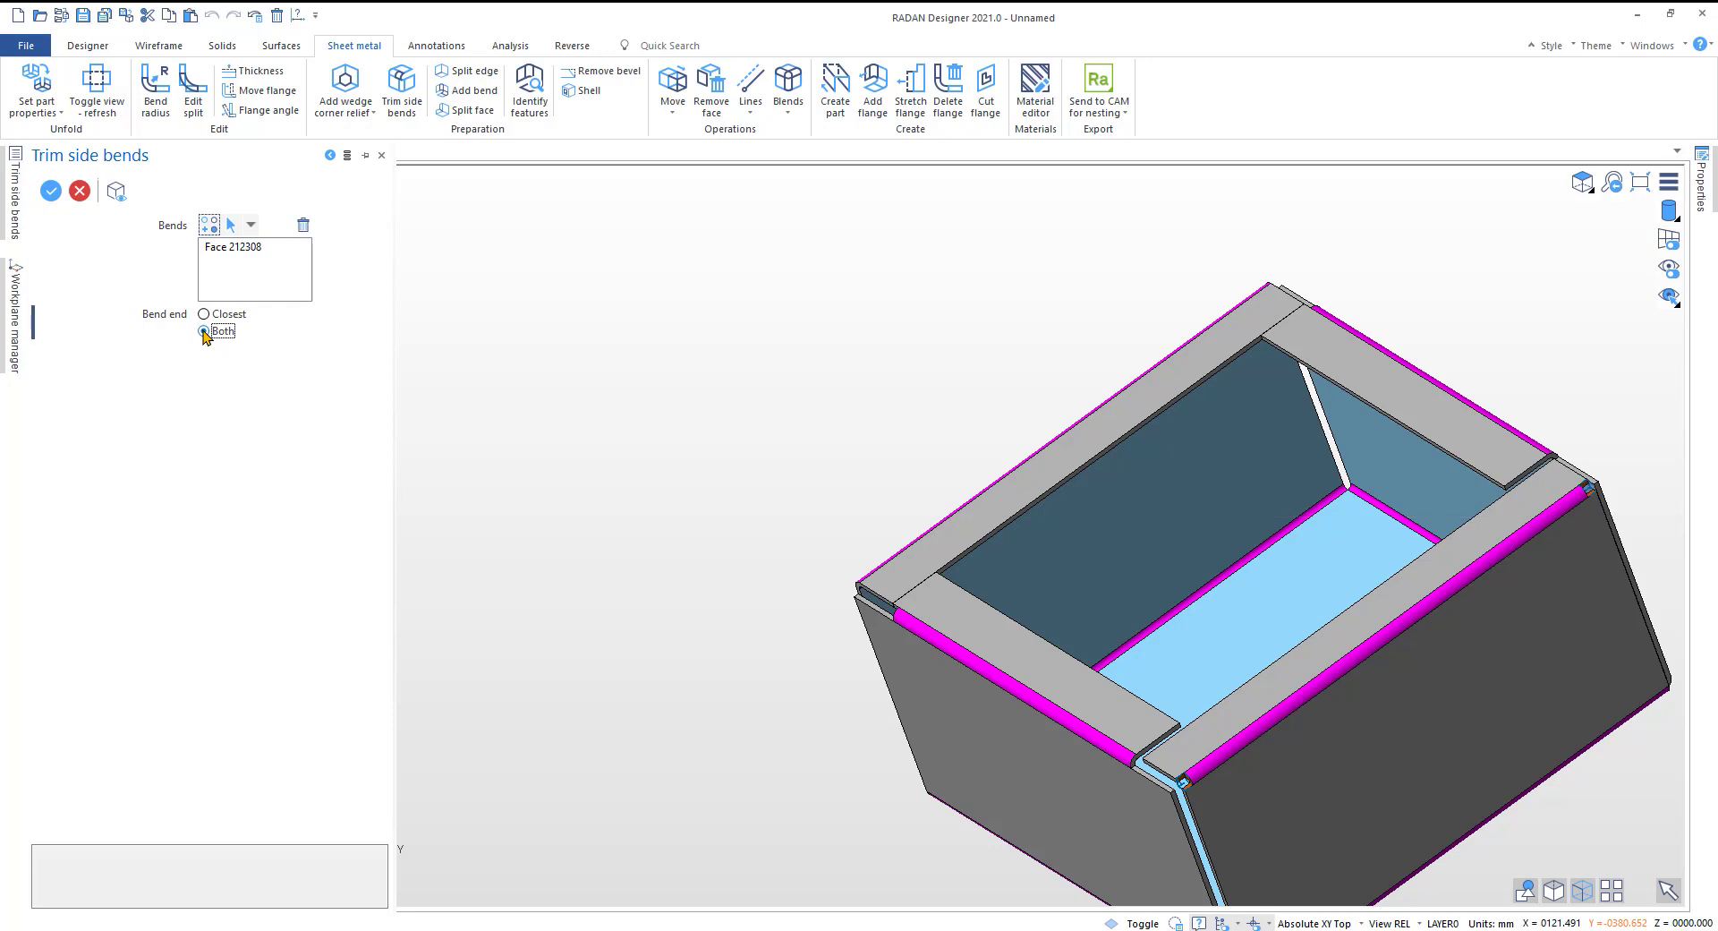
Step: Inspect the trimmed bend at the negative X end of the positive Y wall and return to an isometric view
scroll(1611, 491, "up", 3)
scroll(1602, 489, "up", 4)
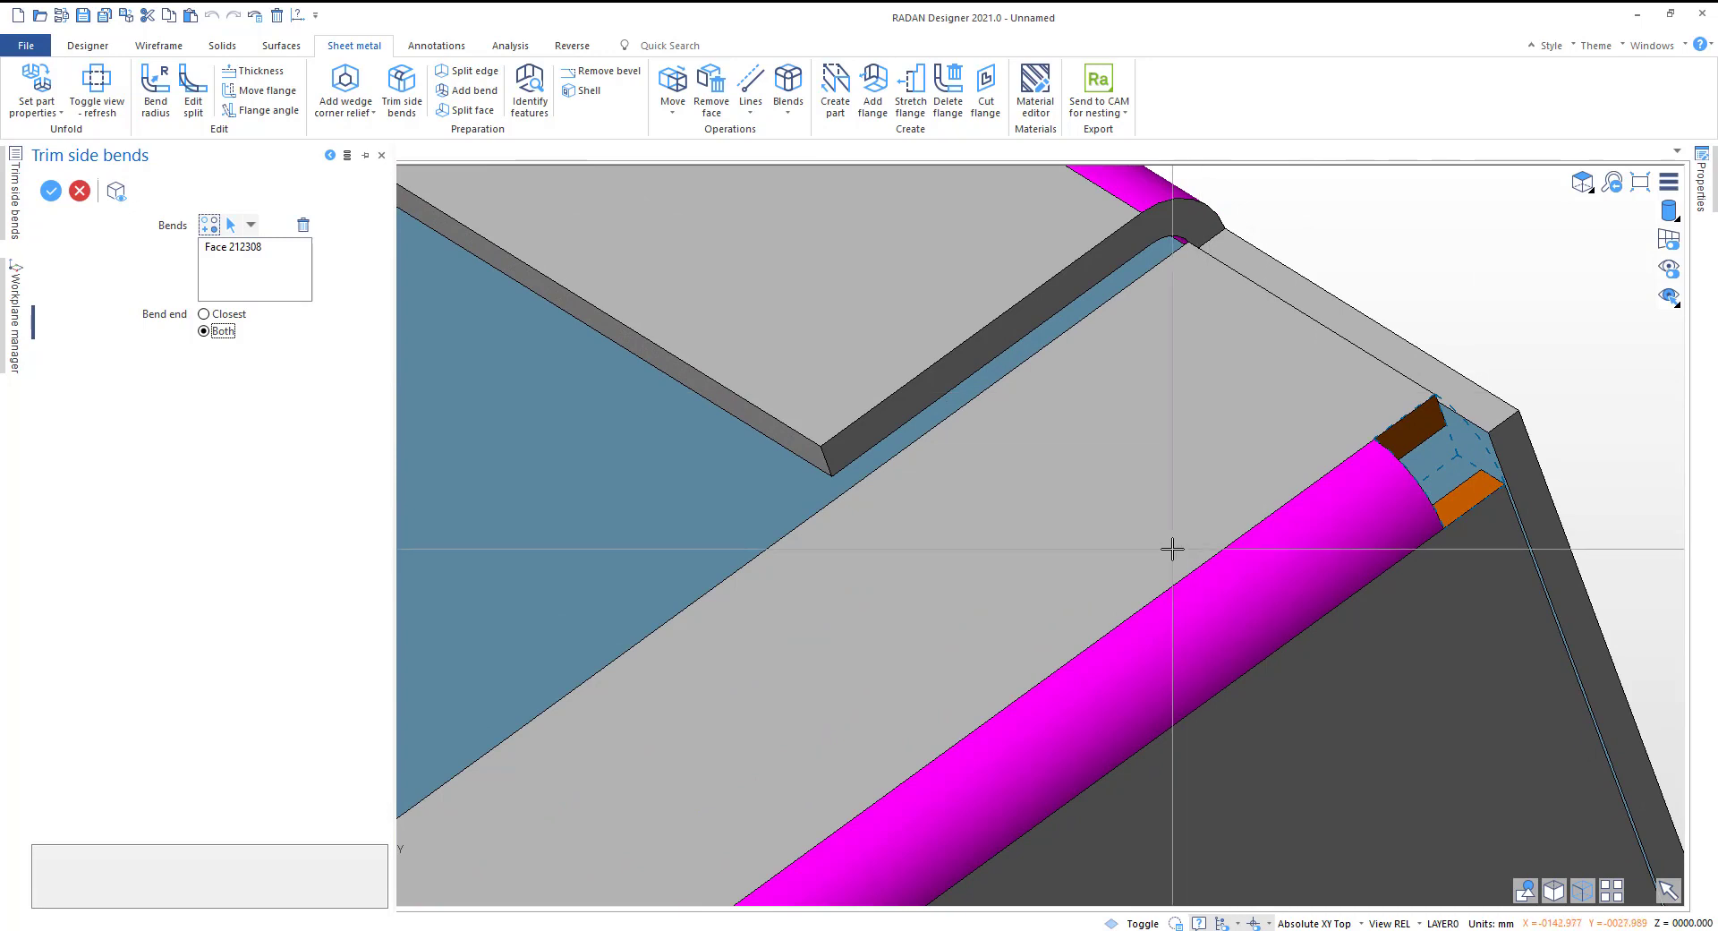
scroll(1170, 547, "down", 5)
scroll(1173, 547, "down", 5)
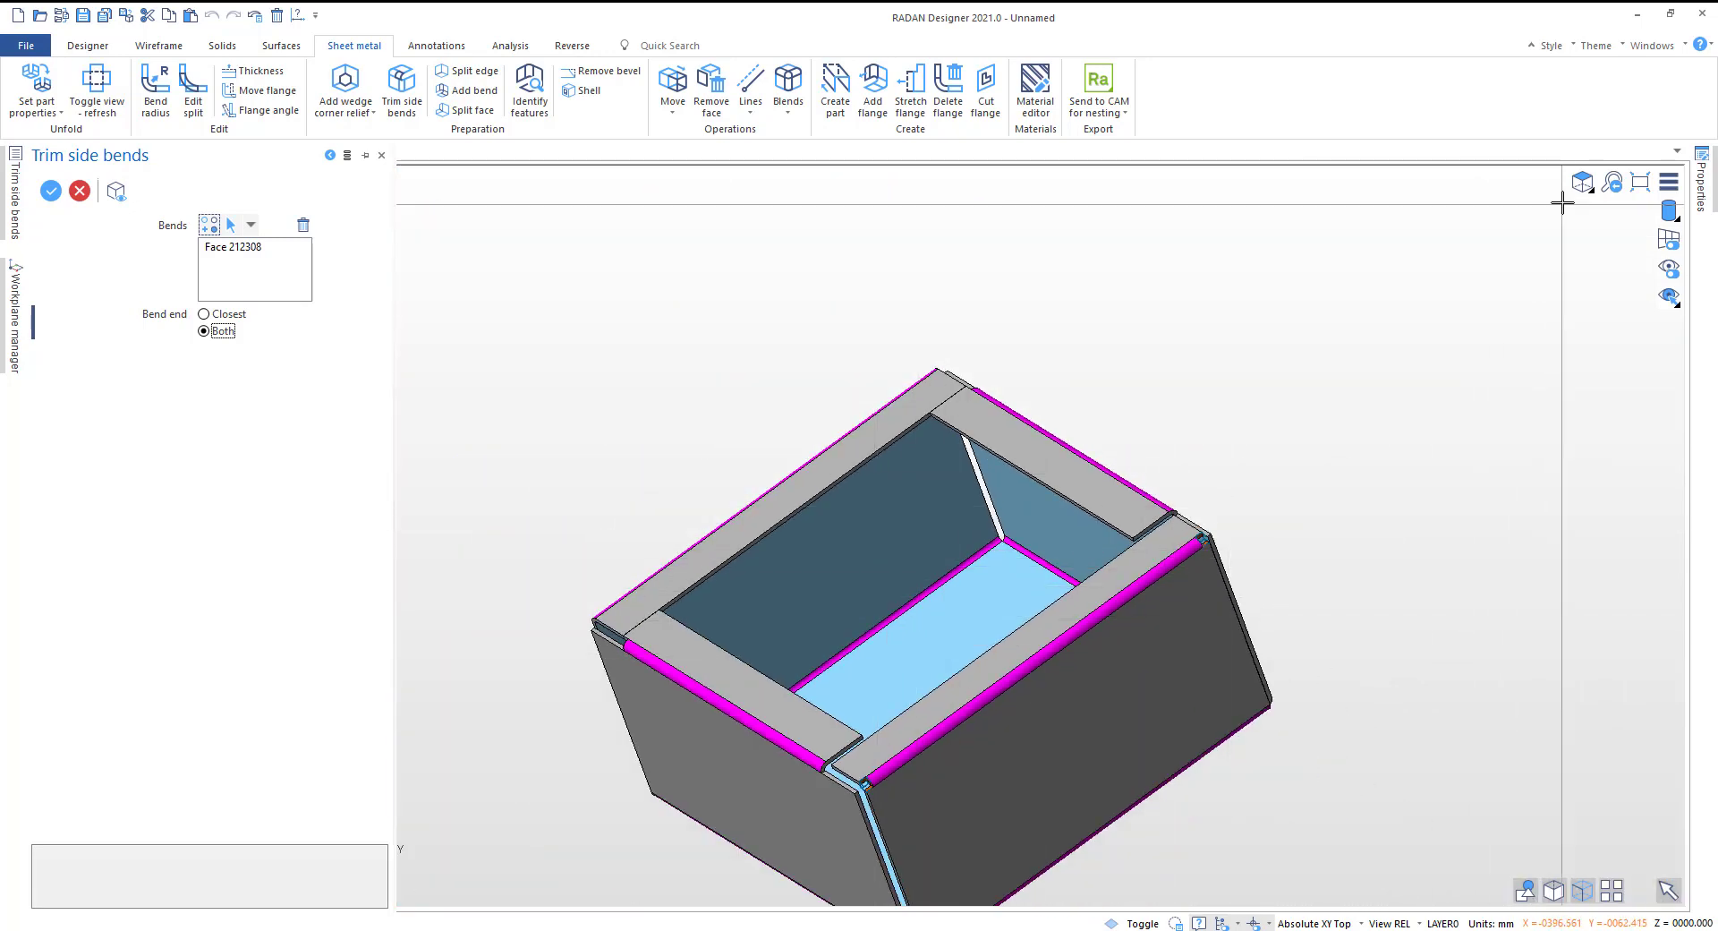
left_click(1582, 181)
left_click(1582, 382)
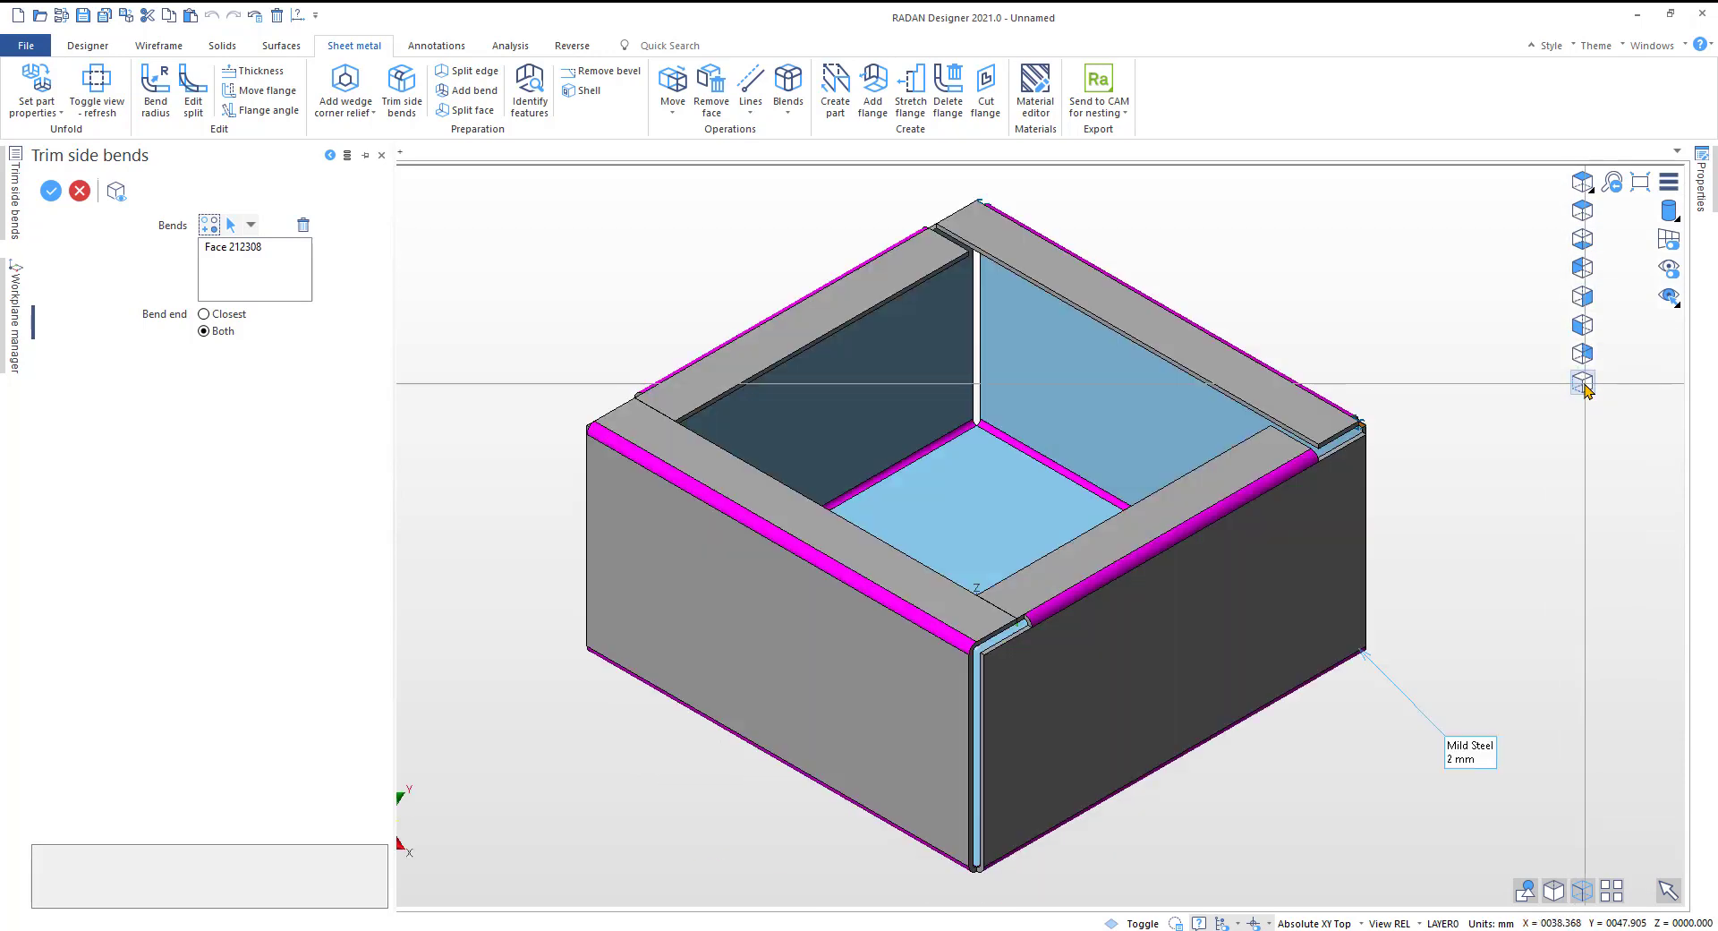